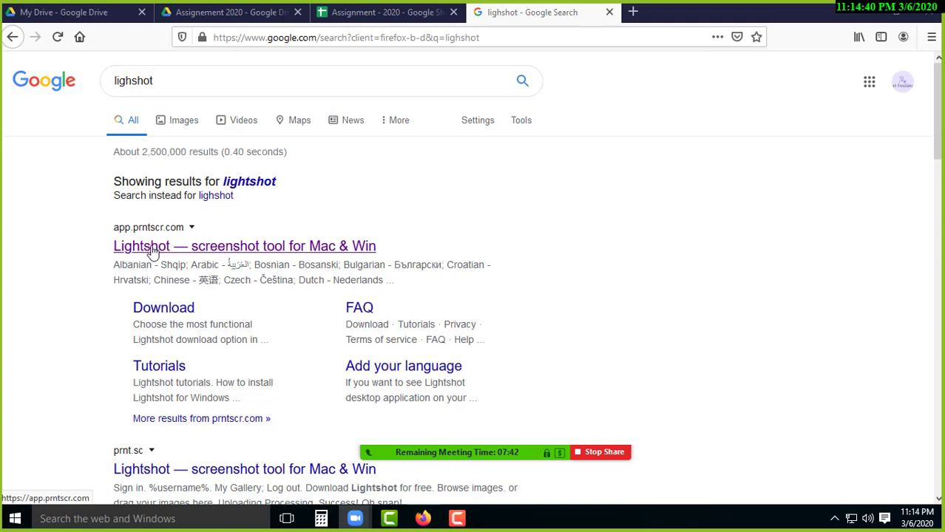
- Download the Lightshot Windows installer as setup-lightshot(1).exe and show it in the Downloads folder
left_click(181, 250)
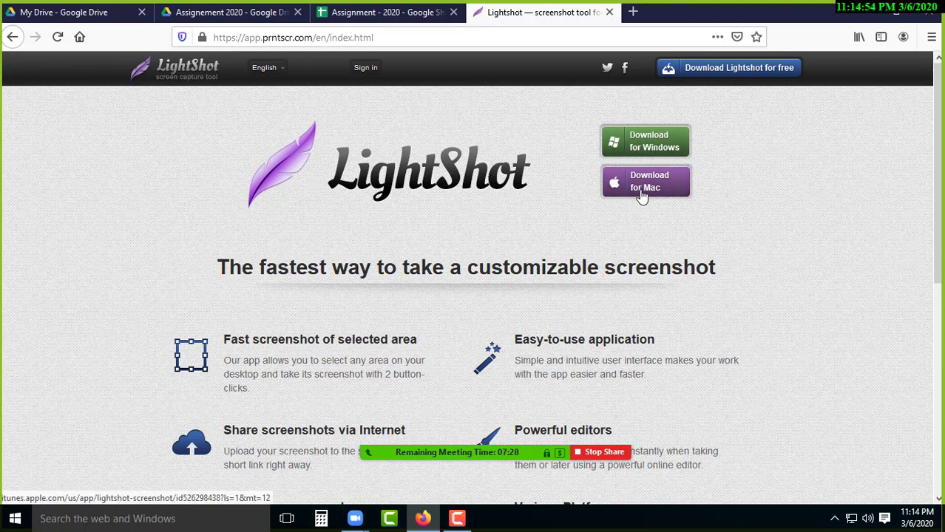
left_click(652, 148)
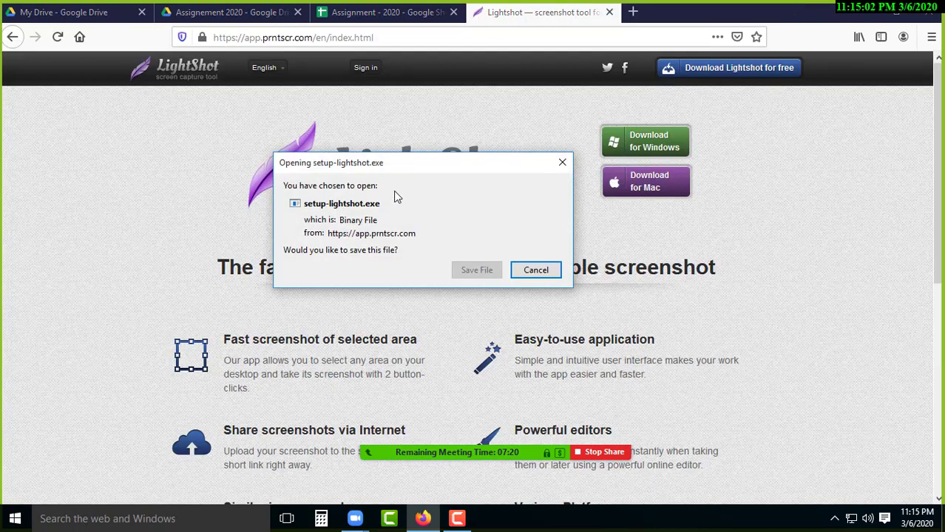
left_click_drag(393, 161, 468, 159)
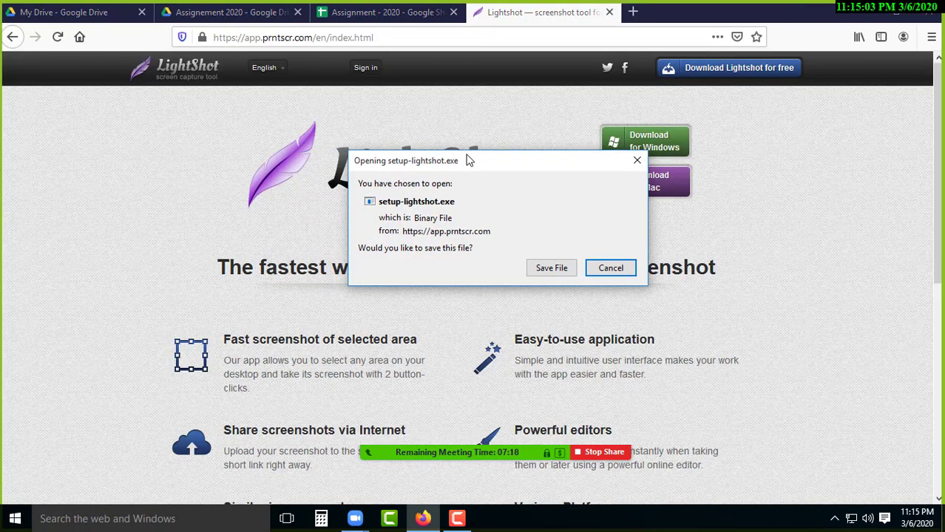
left_click(551, 269)
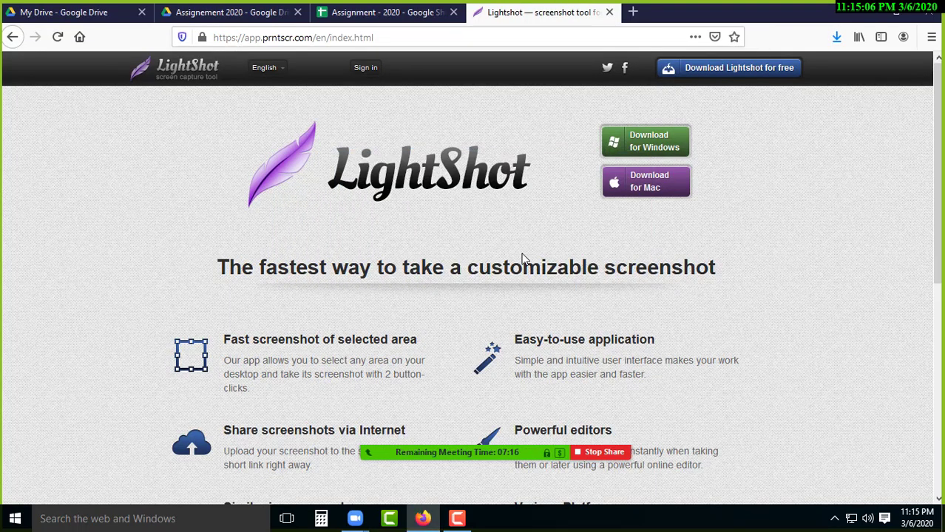
left_click(837, 37)
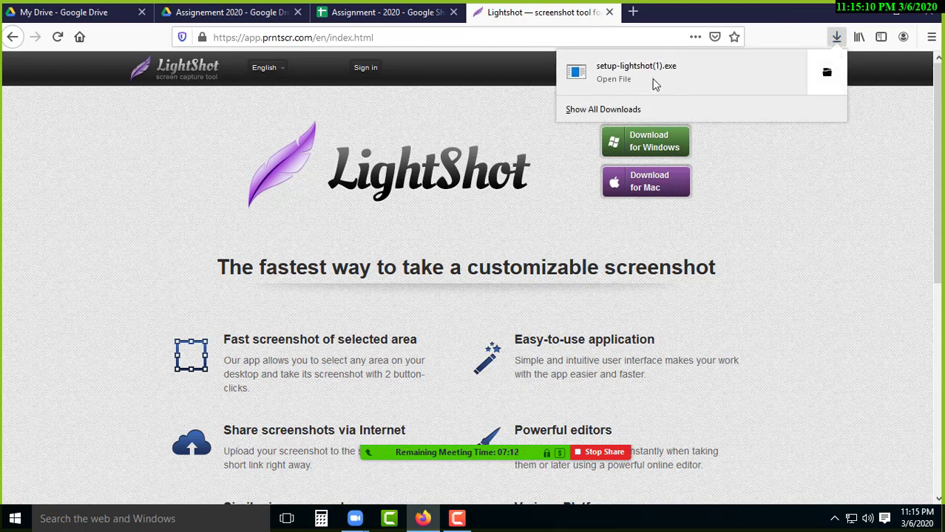
left_click(826, 77)
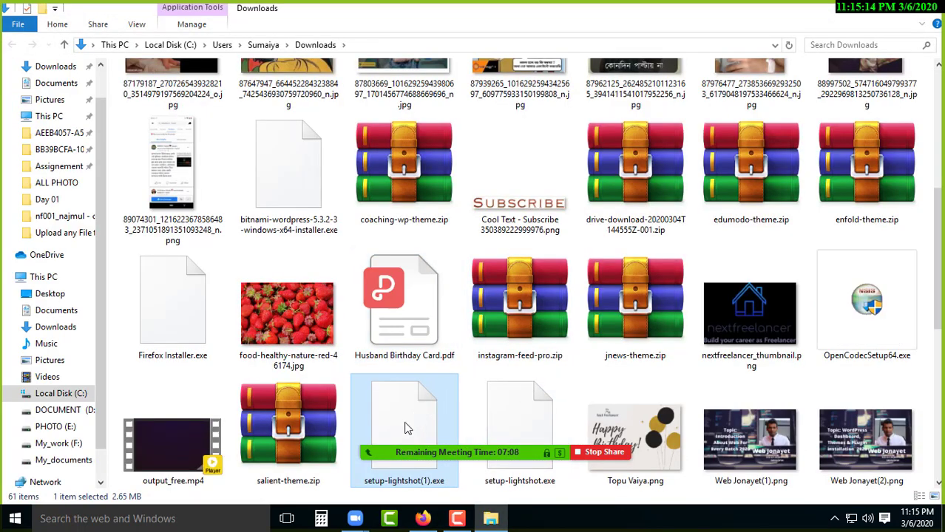
- Run setup-lightshot(1).exe and install Lightshot in English with the licence agreement accepted
right_click(393, 401)
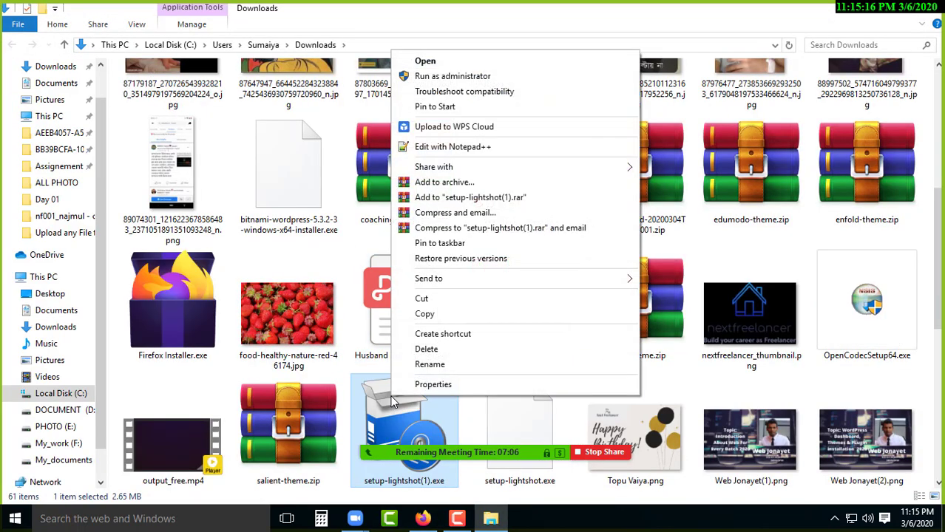
left_click(426, 61)
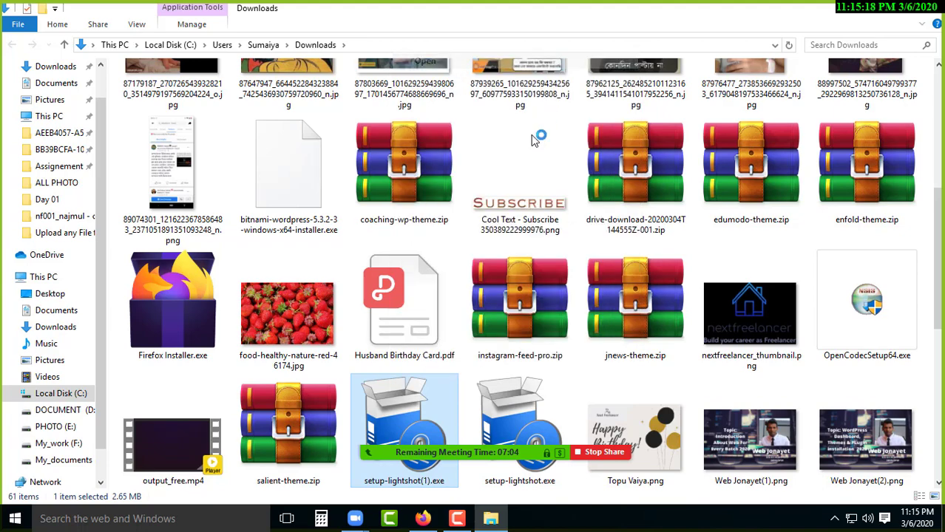
left_click(517, 275)
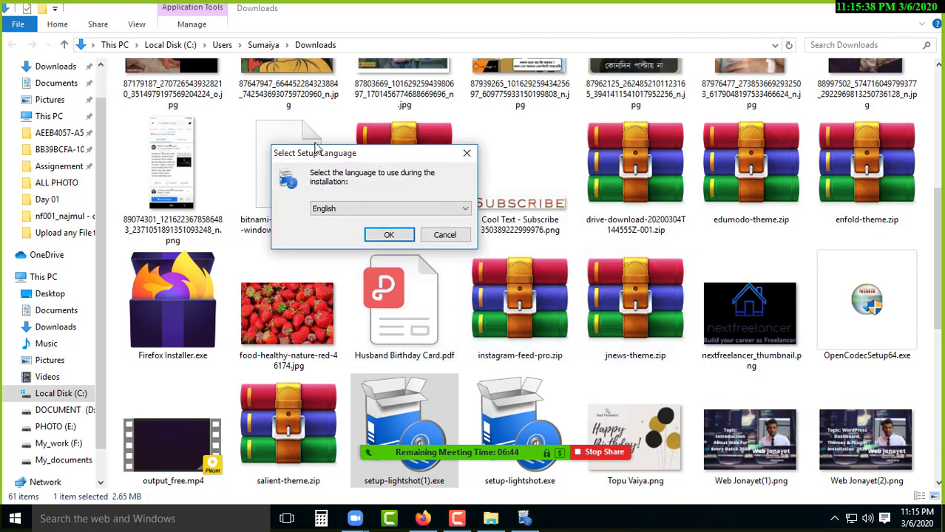
left_click(390, 235)
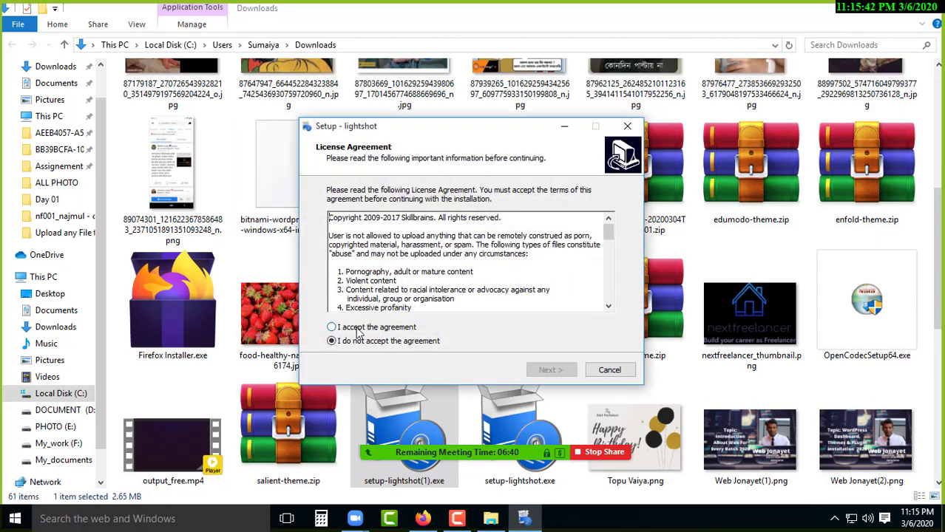
left_click(335, 328)
left_click(532, 369)
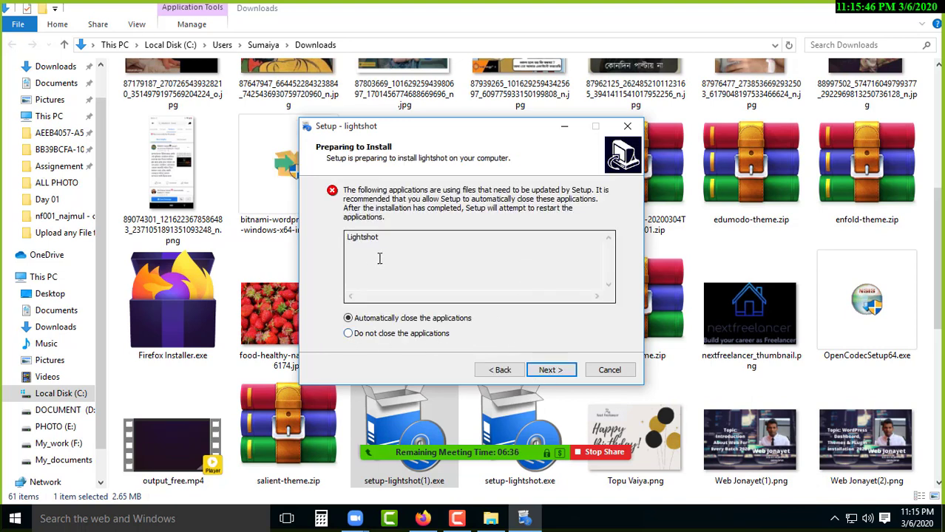
left_click(551, 371)
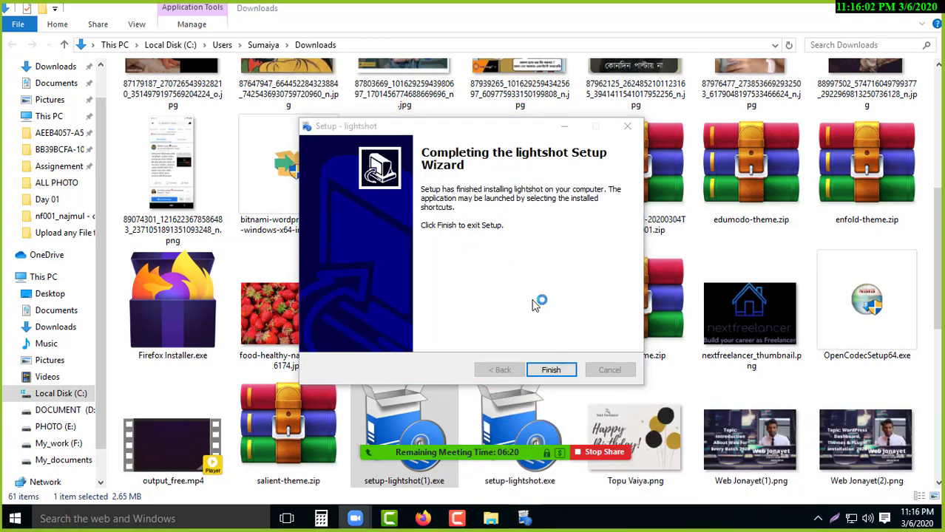
left_click(551, 371)
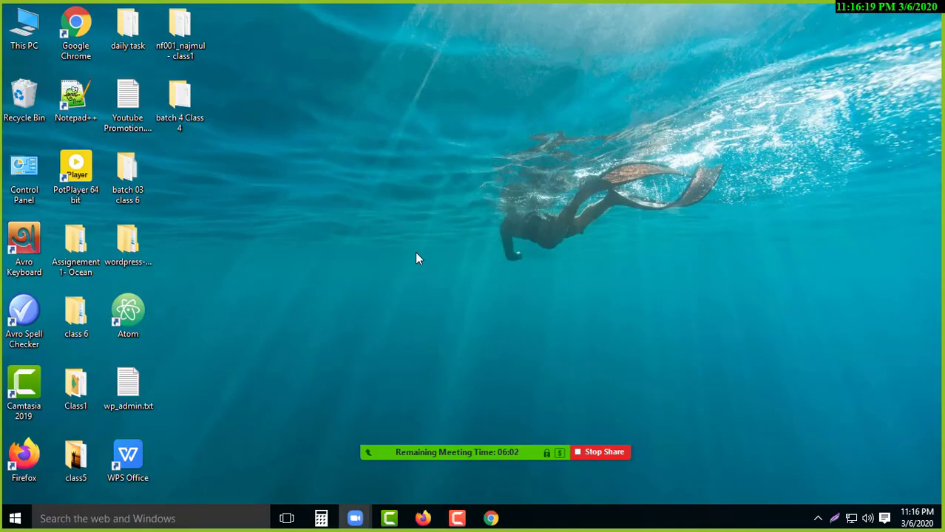
- Capture the desktop region around the diver with Print Screen and upload it to prntscr.com
left_click_drag(484, 137, 742, 298)
left_click_drag(466, 115, 739, 318)
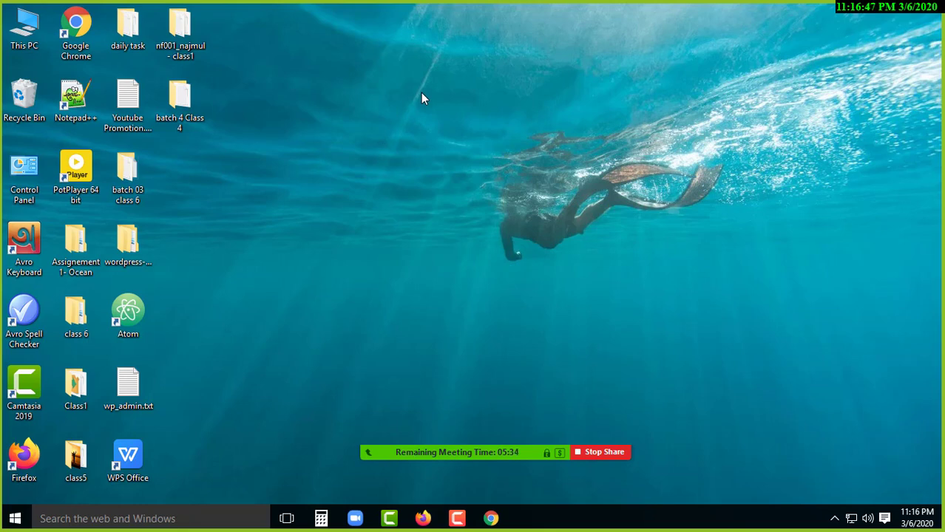
key("Print")
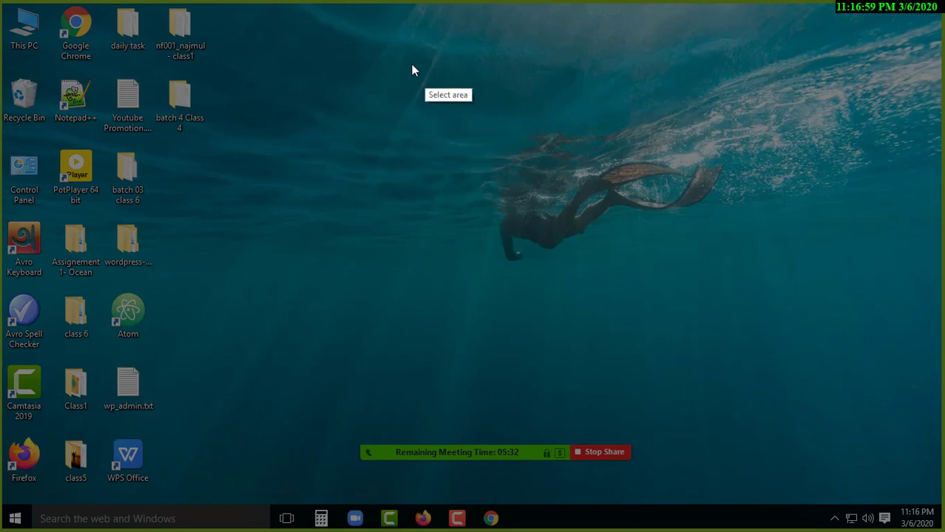
mouse_move(406, 64)
left_mouse_down()
mouse_move(590, 137)
mouse_move(756, 259)
mouse_move(763, 336)
left_mouse_up()
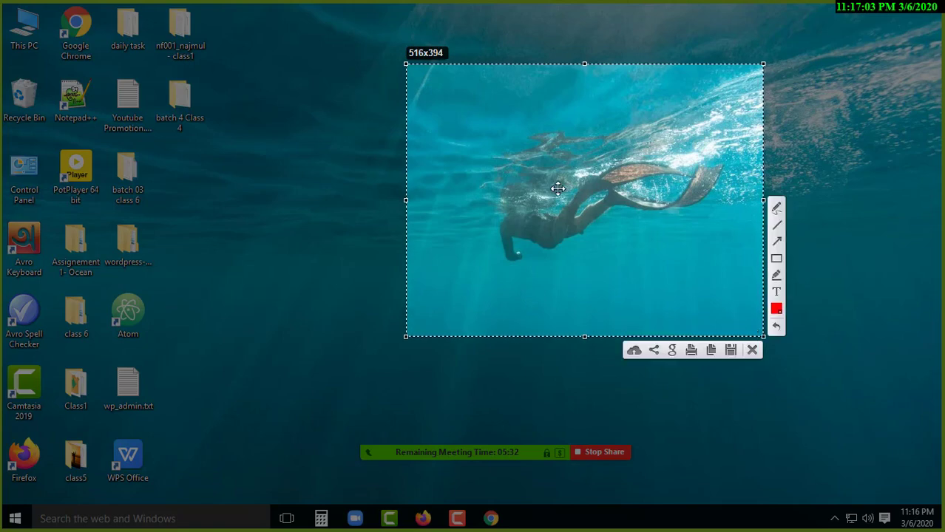
left_click(634, 351)
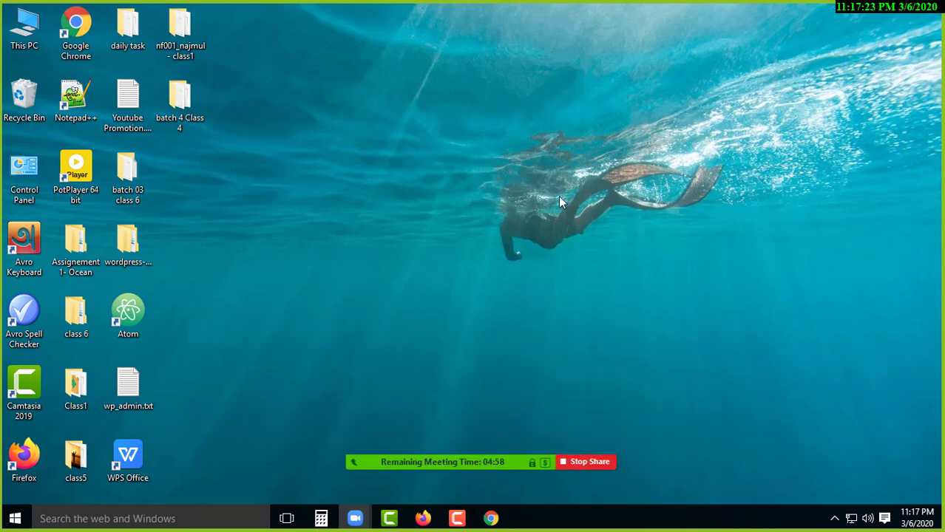
- Start a new Print Screen capture and mark the area around the diver
key("Print")
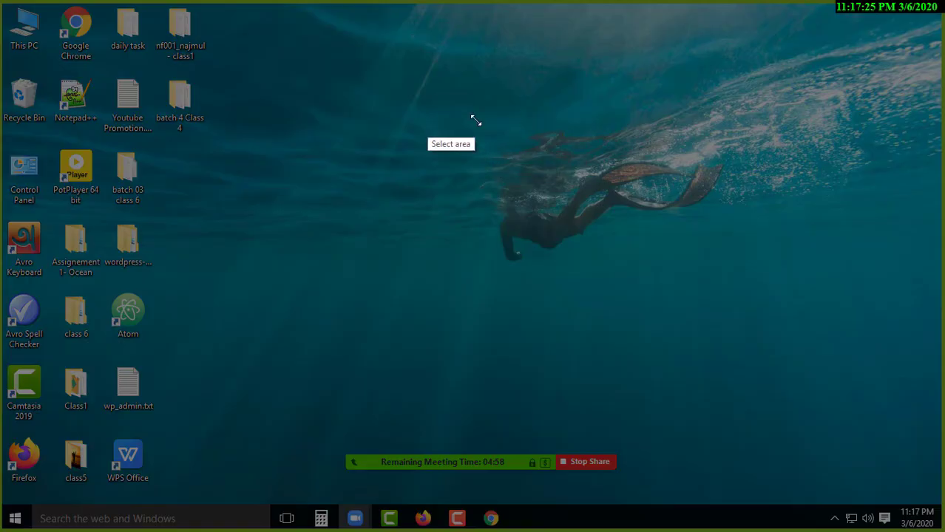
left_click_drag(433, 115, 599, 180)
left_click_drag(794, 352, 799, 354)
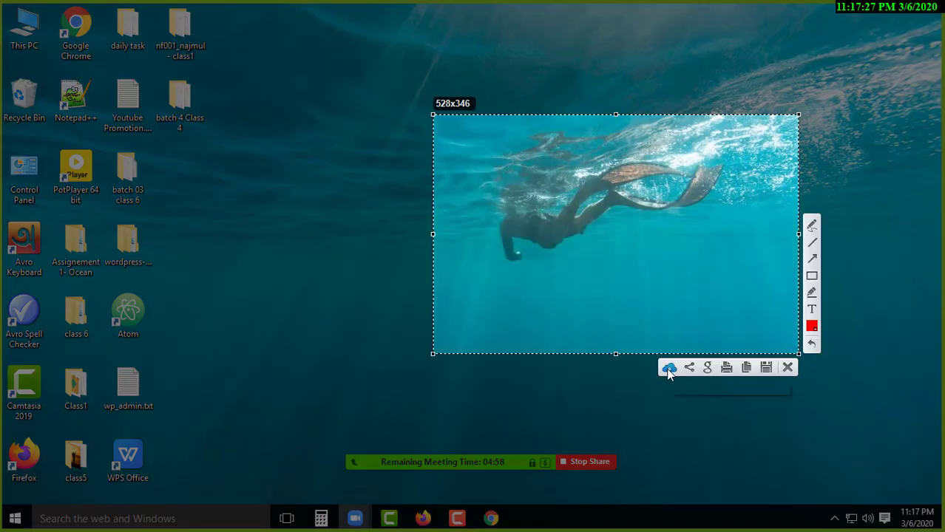
key("Escape")
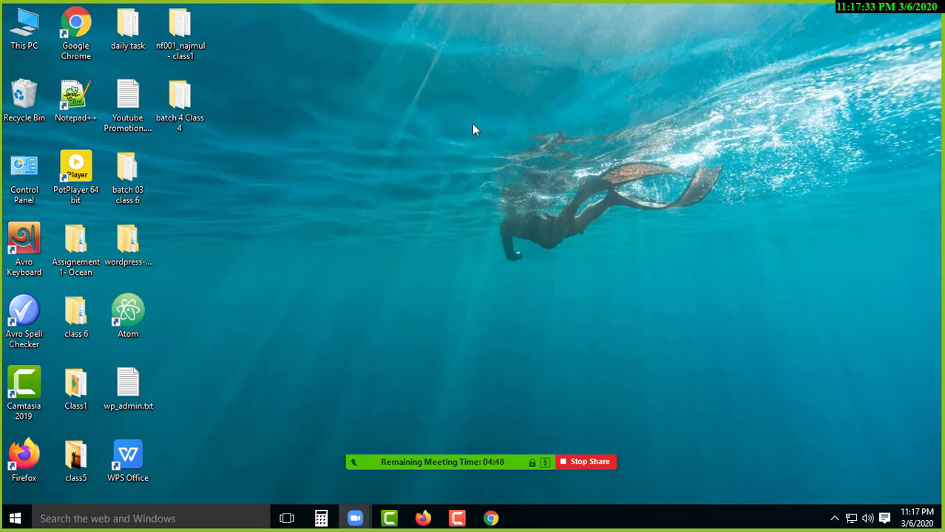
key("Print")
left_click_drag(376, 67, 796, 347)
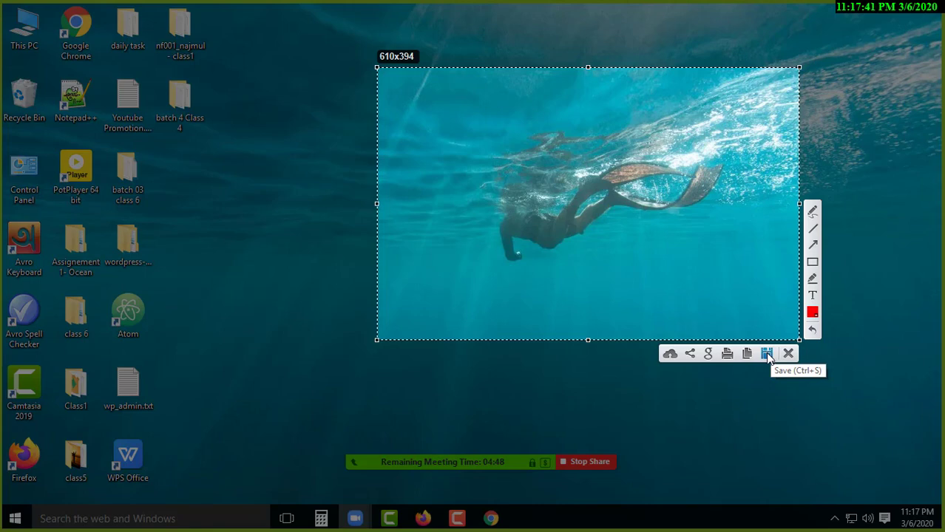
- Save the capture to the Desktop as firstScreenShot.png
left_click(767, 354)
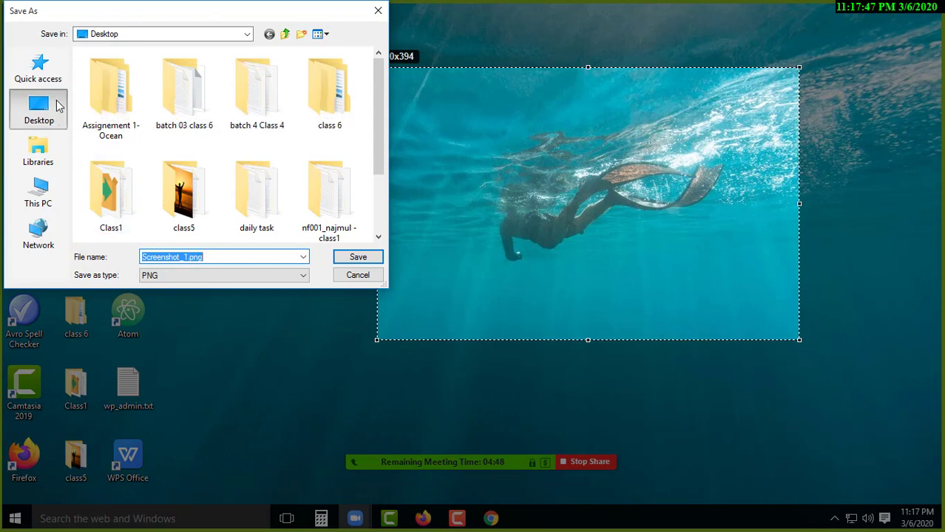
left_click(57, 100)
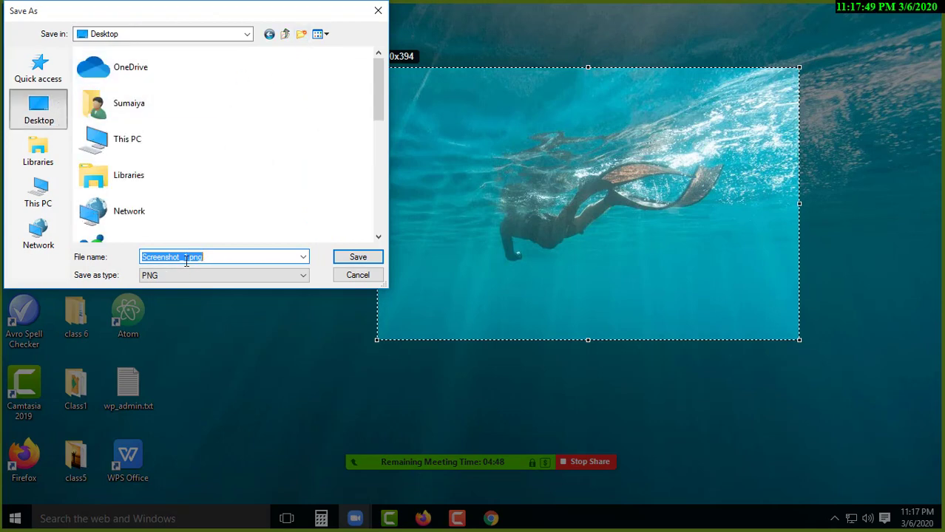
left_click_drag(189, 259, 127, 257)
key("BackSpace")
type("first")
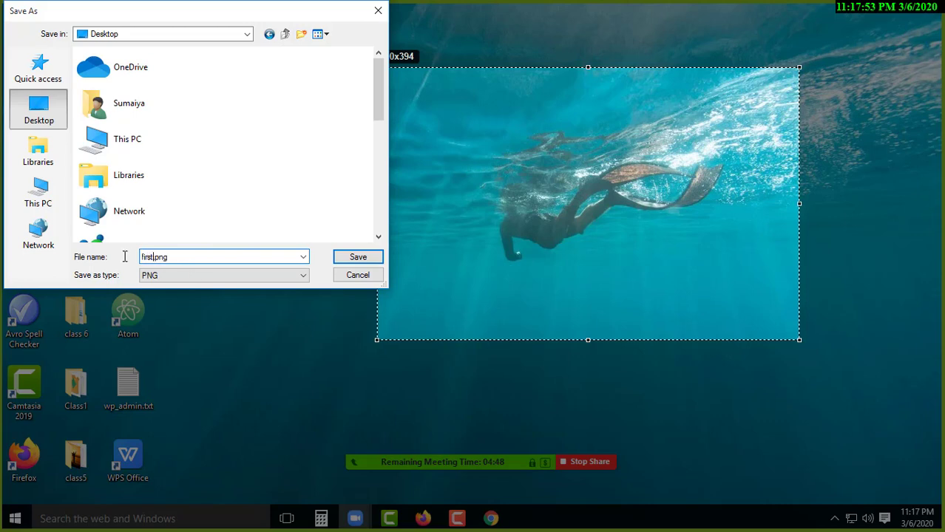
type(" ScreenShot")
left_click(358, 258)
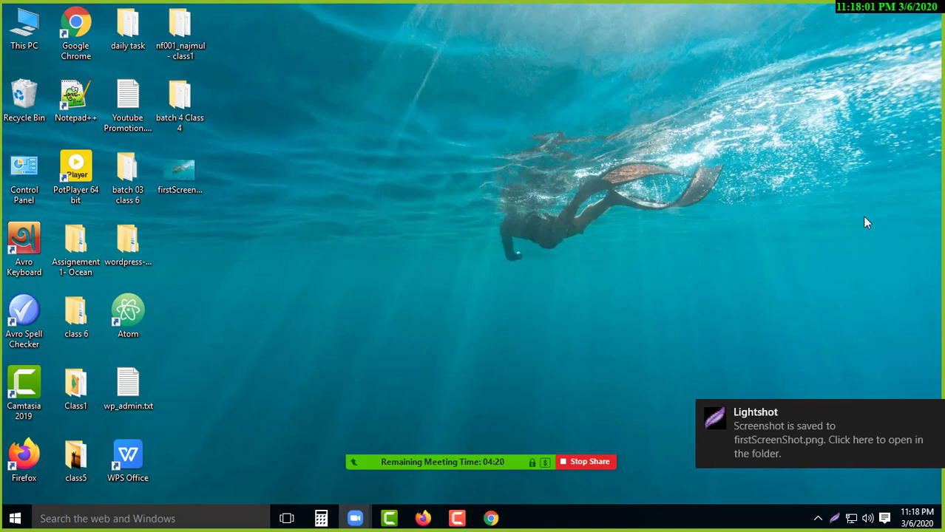
- Capture a 568x314 area around the diver and copy it to the clipboard
left_click(184, 191)
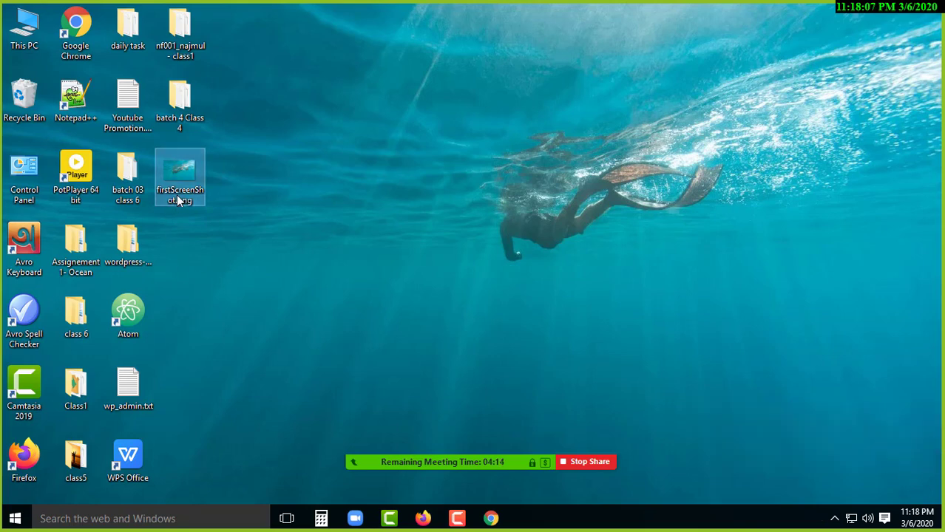
left_click(292, 213)
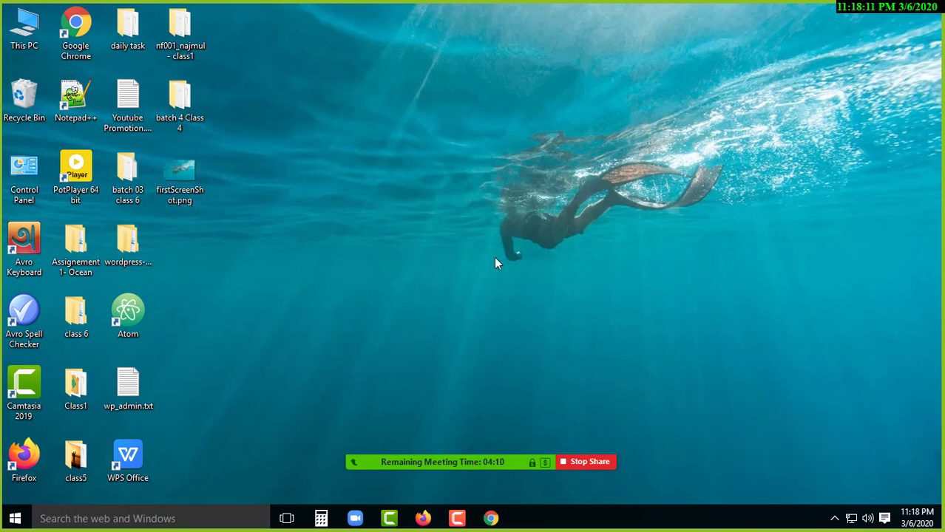
left_click(422, 519)
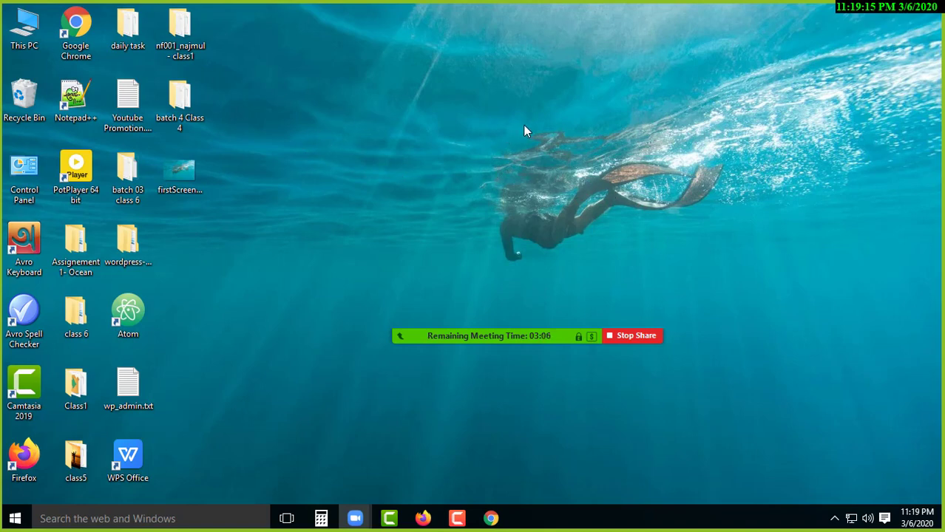
key("Print")
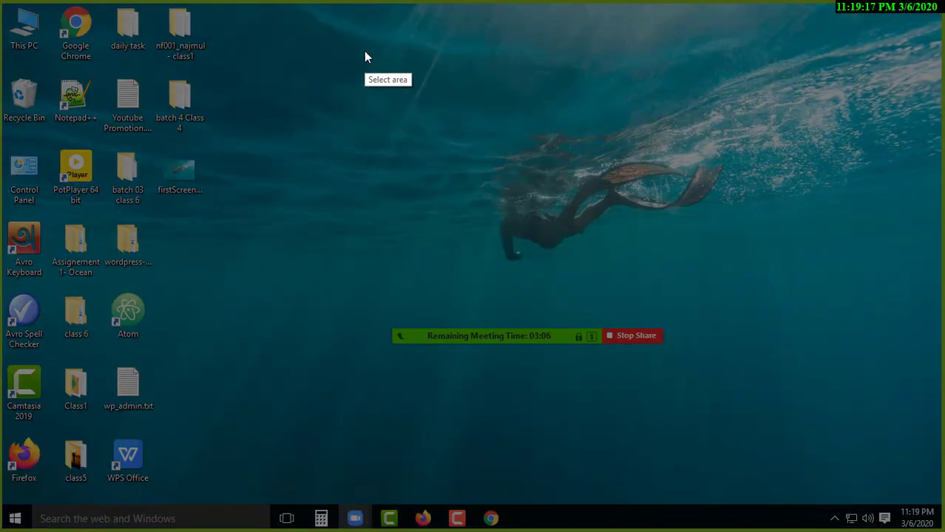
left_click_drag(364, 51, 497, 120)
left_click_drag(672, 203, 757, 268)
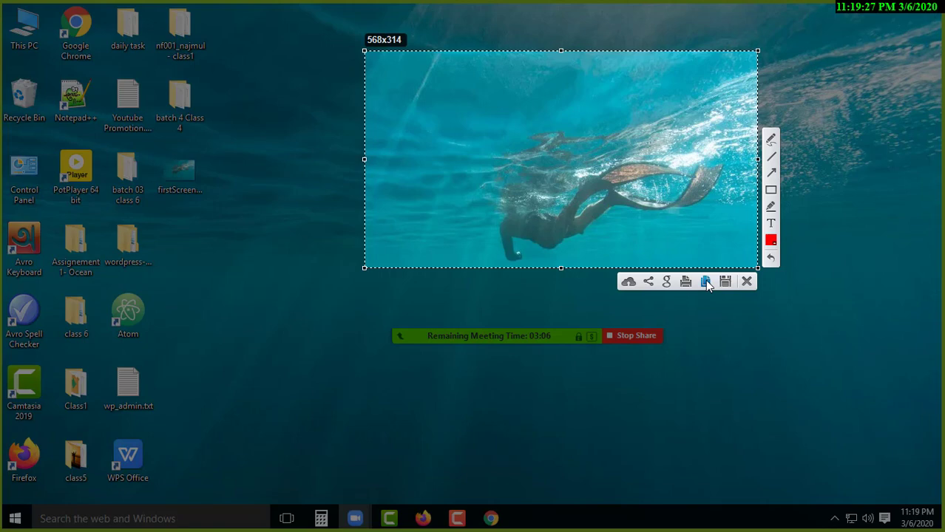
left_click(705, 281)
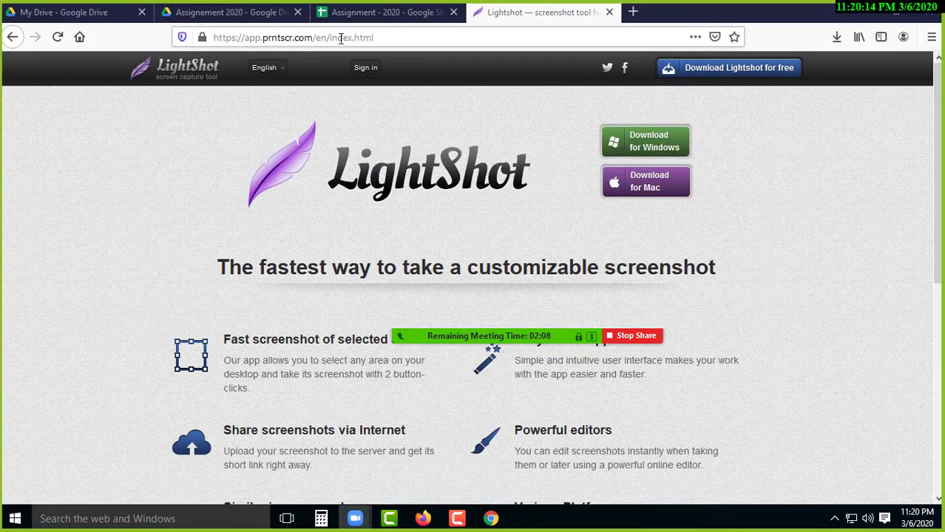
- Copy the Lightshot page address, minimise Firefox and select the batch 4 Class 4 folder
left_click(340, 39)
right_click(340, 38)
left_click(392, 84)
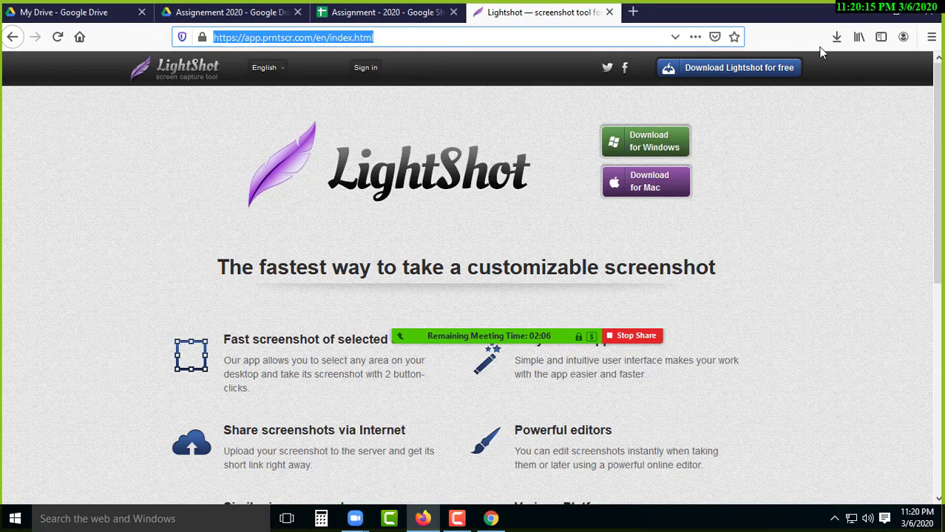
left_click(872, 14)
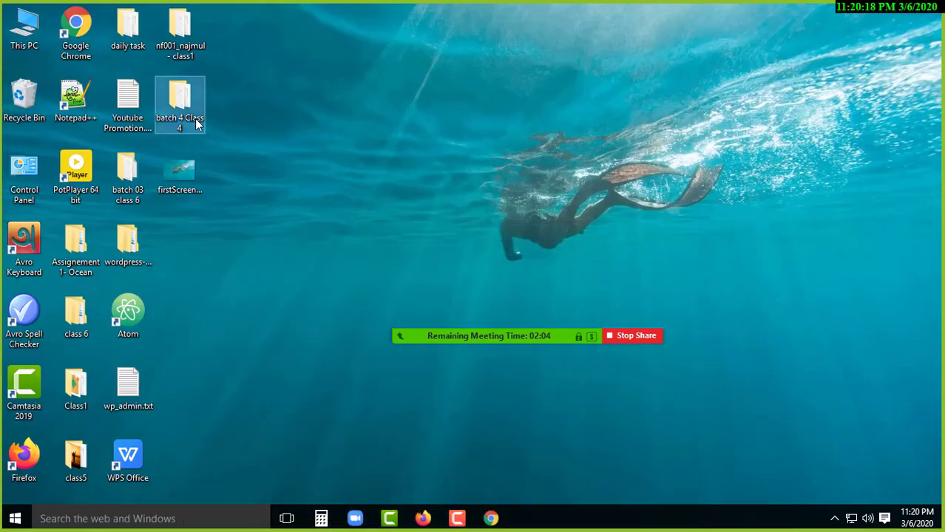
left_click(181, 40)
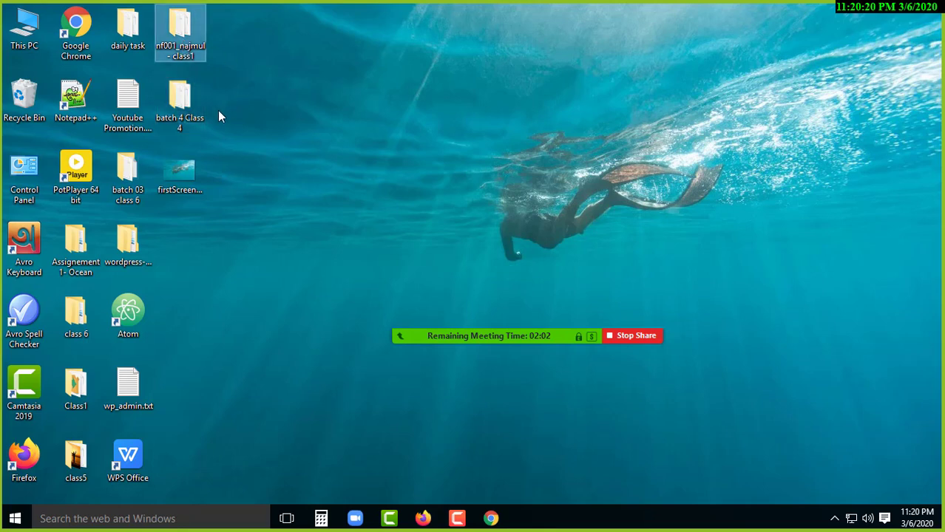
left_click(180, 108)
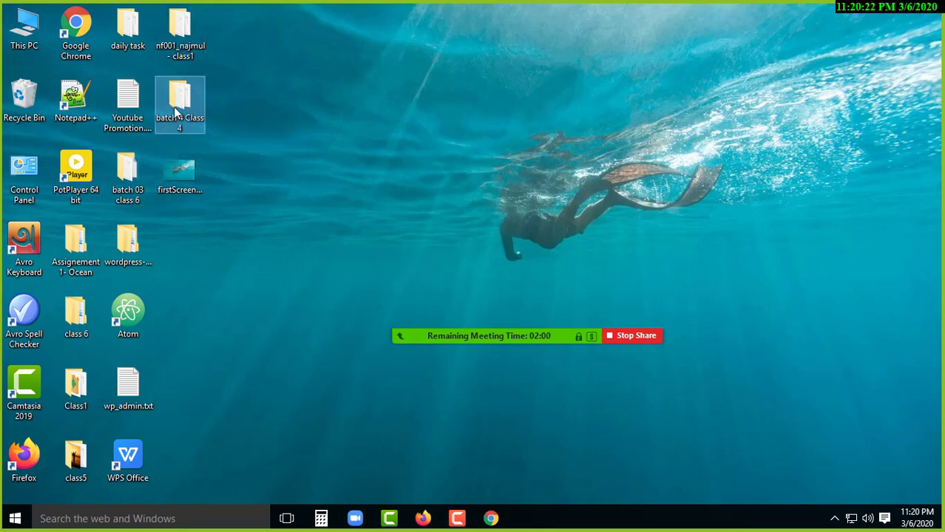
- Open Important Link.txt and paste the Lightshot address after item 2
key("Return")
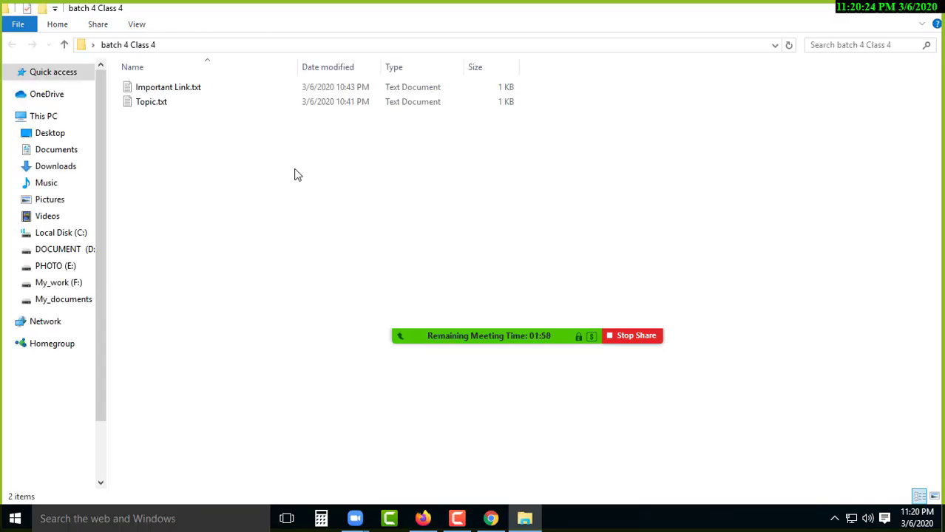
left_click(176, 92)
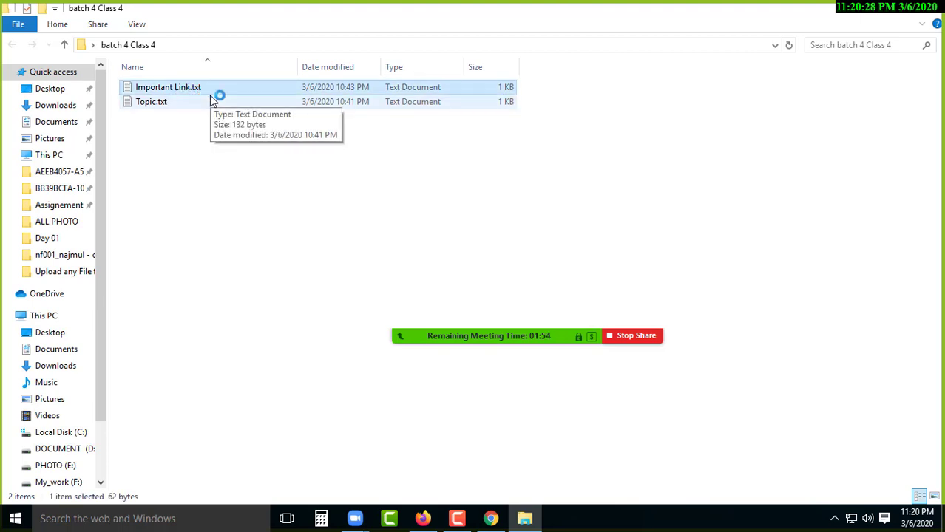
left_click(324, 139)
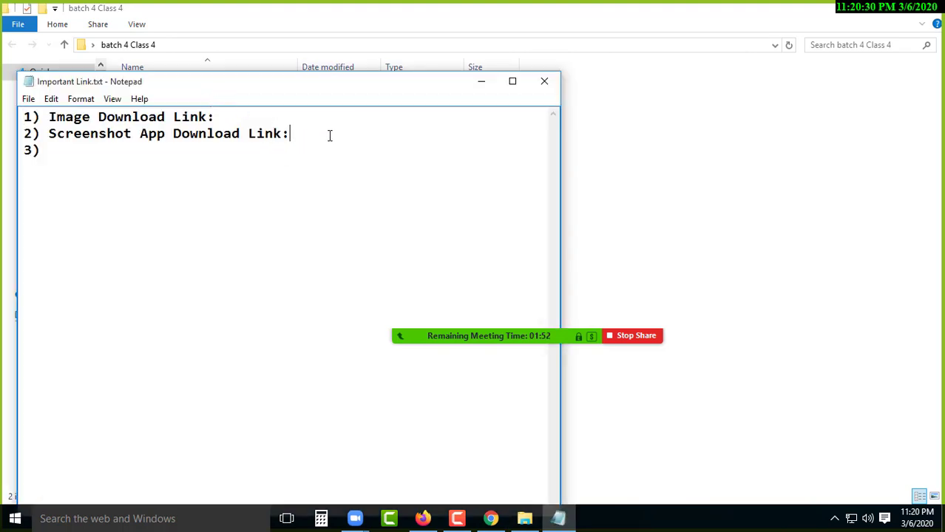
key("ctrl+v")
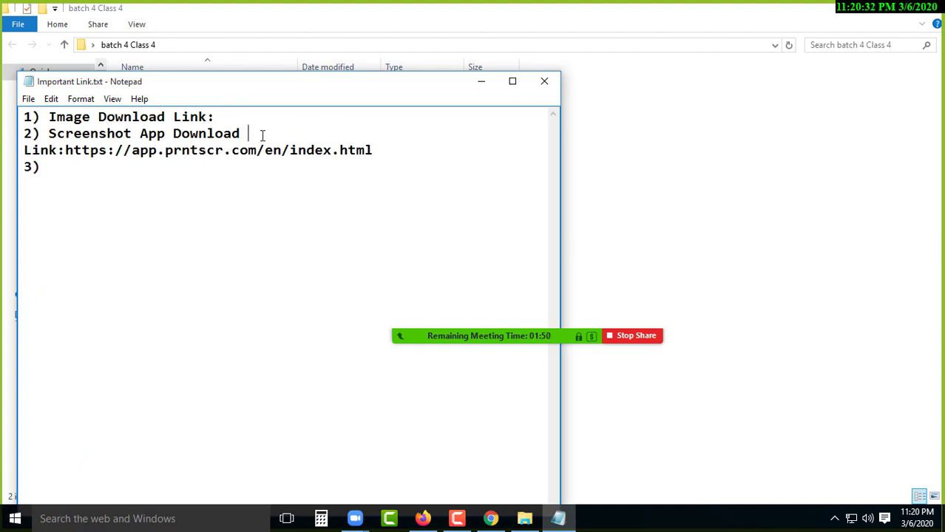
- Put the address on its own line, rejoin 'Link:' to item 2, and add blank lines between items
left_click(65, 150)
key("Return")
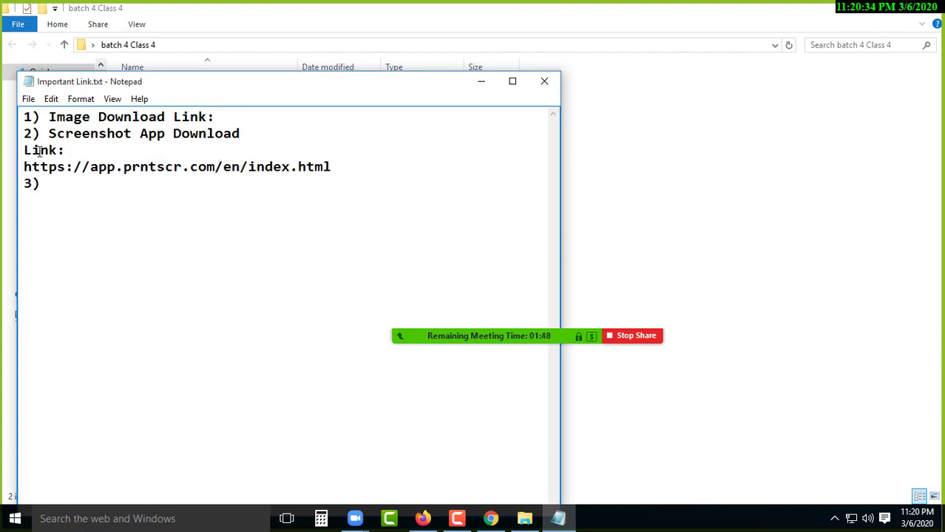
left_click(25, 151)
key("BackSpace")
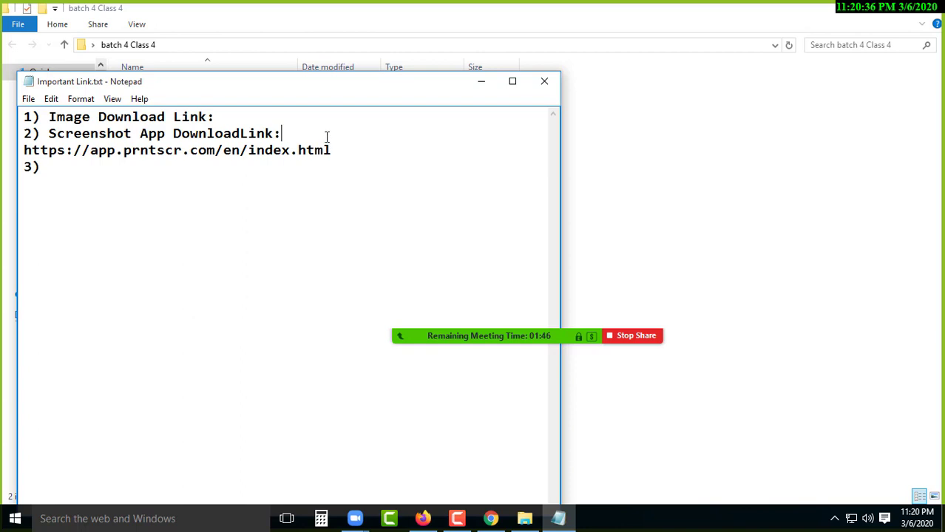
left_click(240, 134)
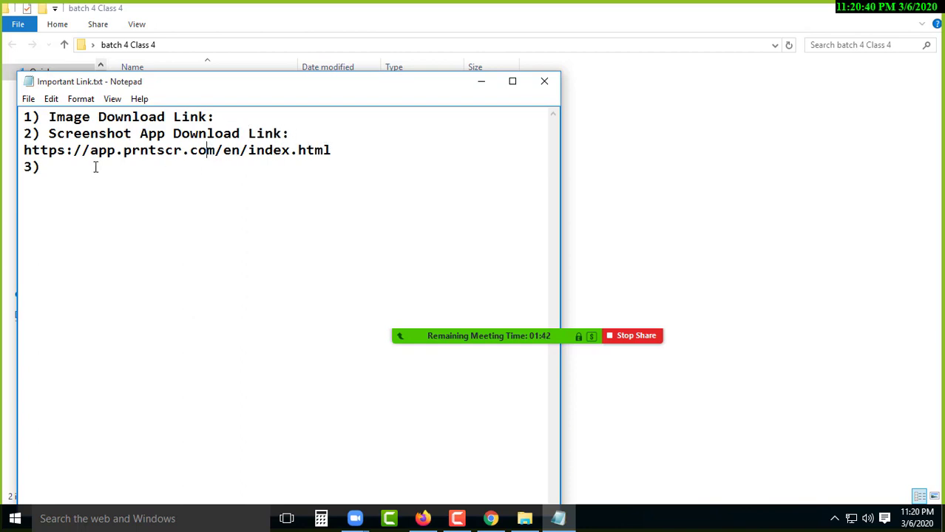
left_click(224, 116)
key("Return")
left_click(339, 167)
key("Return")
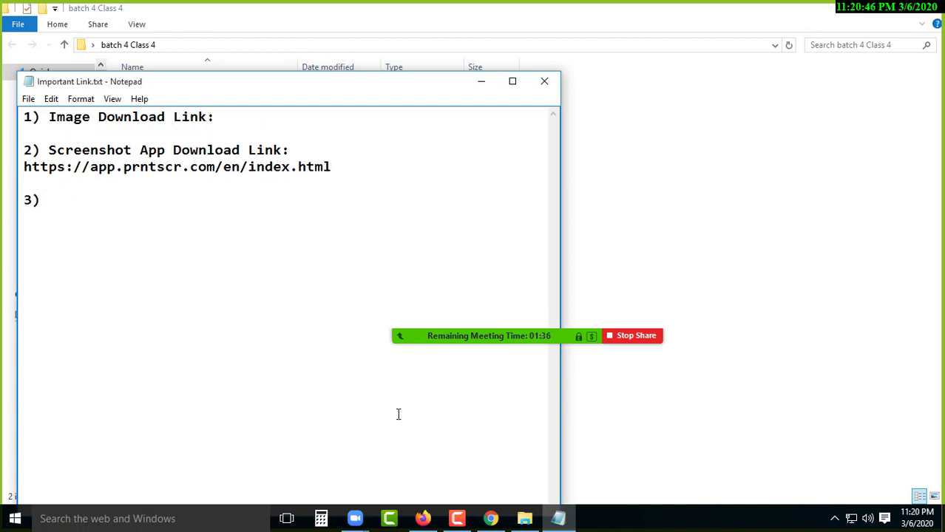
- Hide the screen recorder controls, minimise Notepad and bring Firefox back
left_click(457, 519)
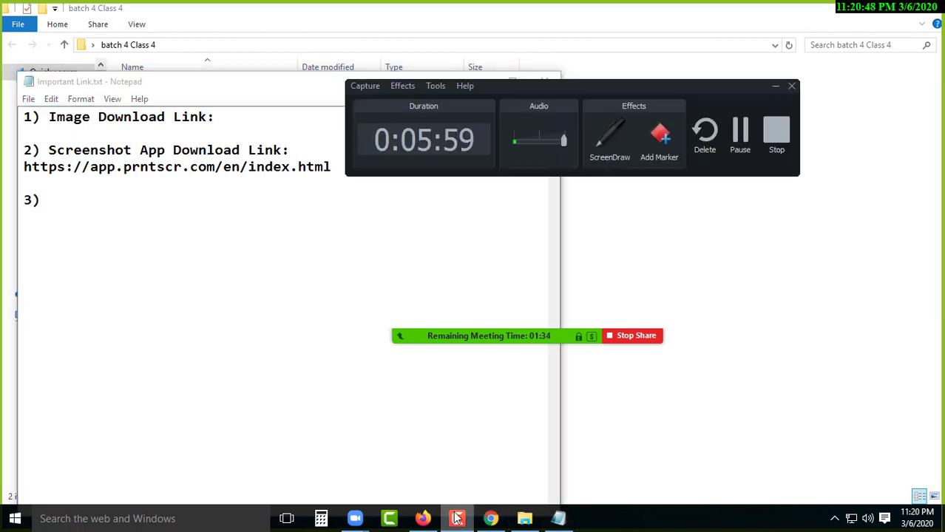
left_click(774, 86)
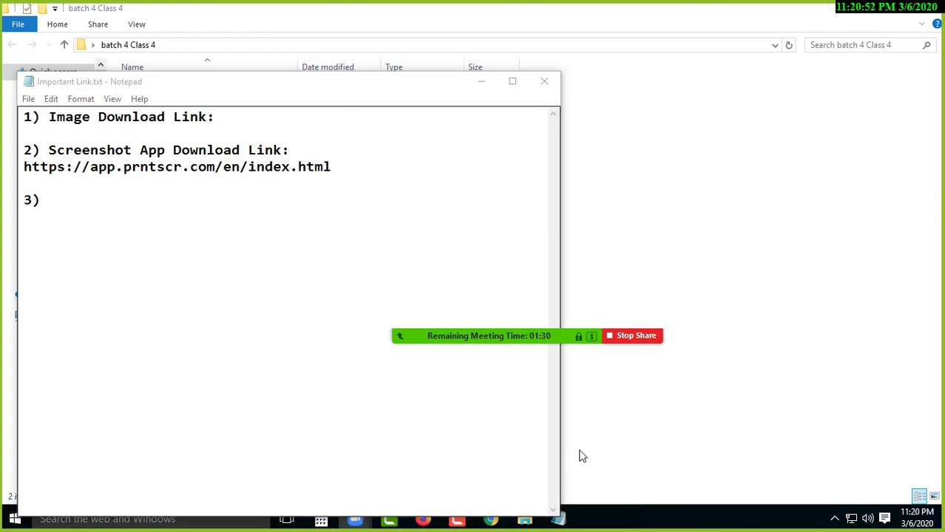
left_click(481, 81)
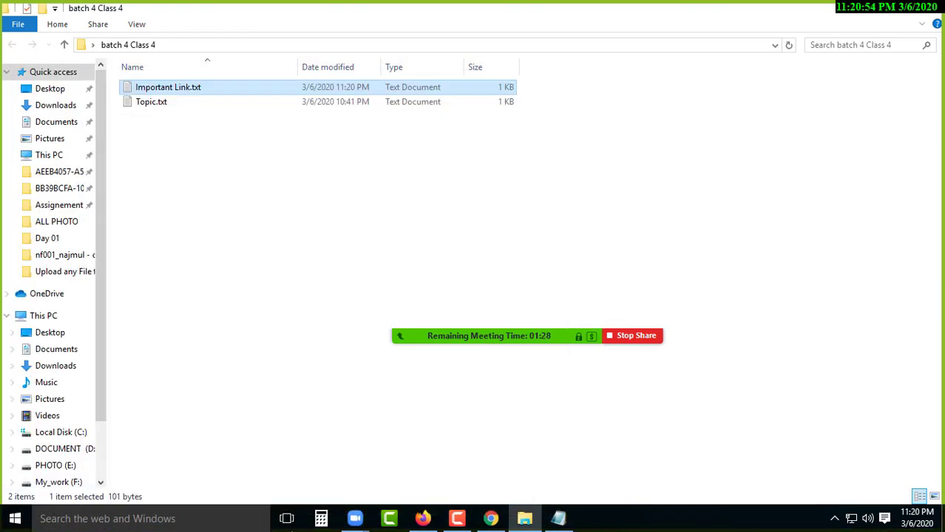
left_click(425, 519)
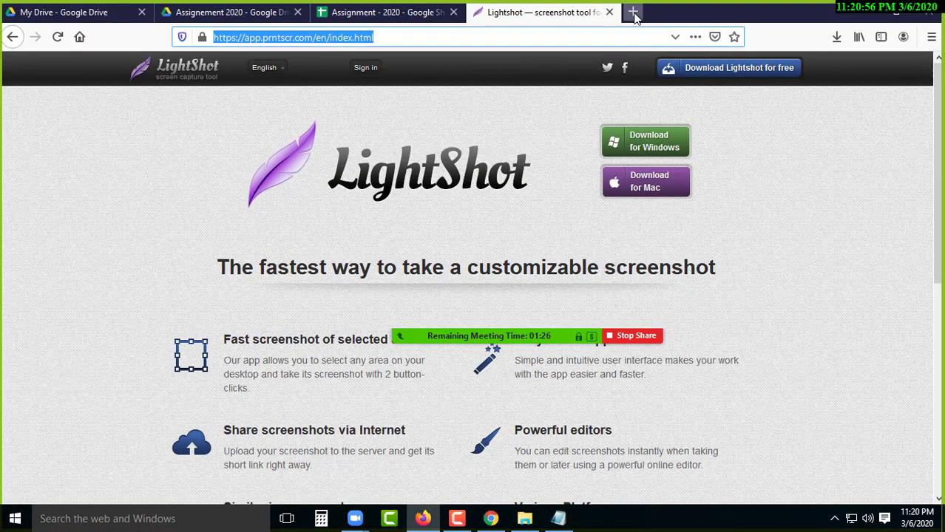
- Search Google for pexels in a new tab and open the 'Free stock photos · Pexels' result
left_click(633, 11)
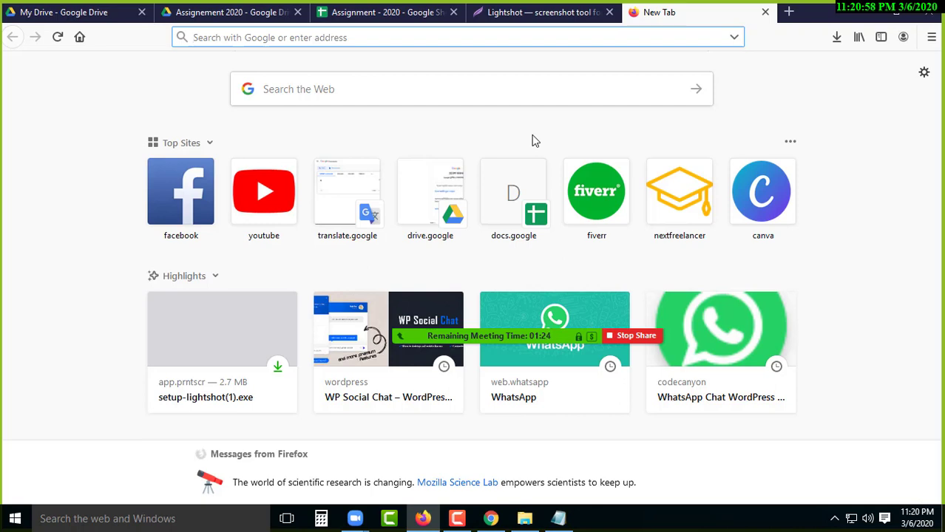
type("pexe")
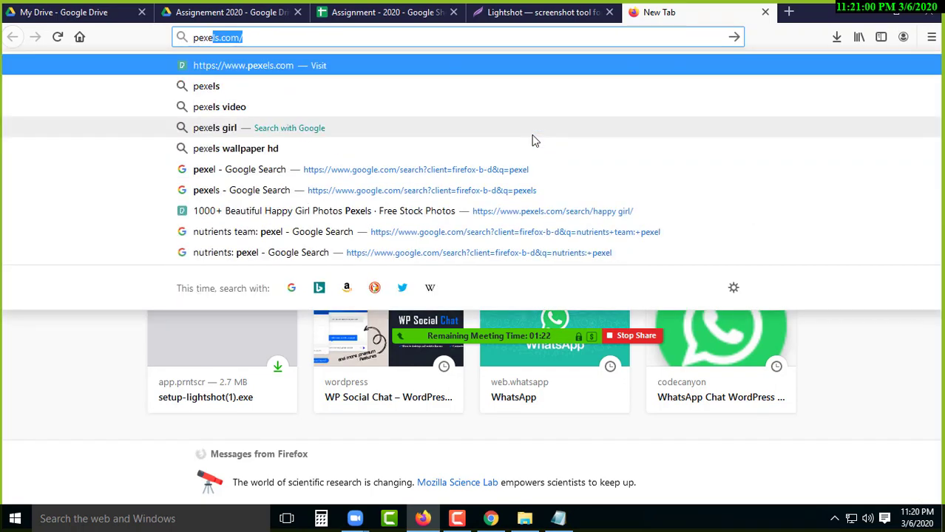
type("s")
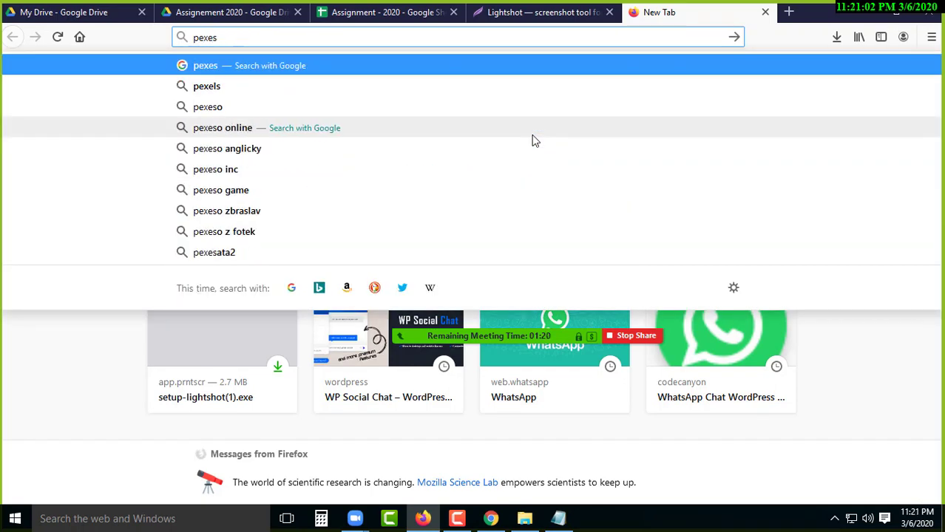
key("BackSpace")
type("ls")
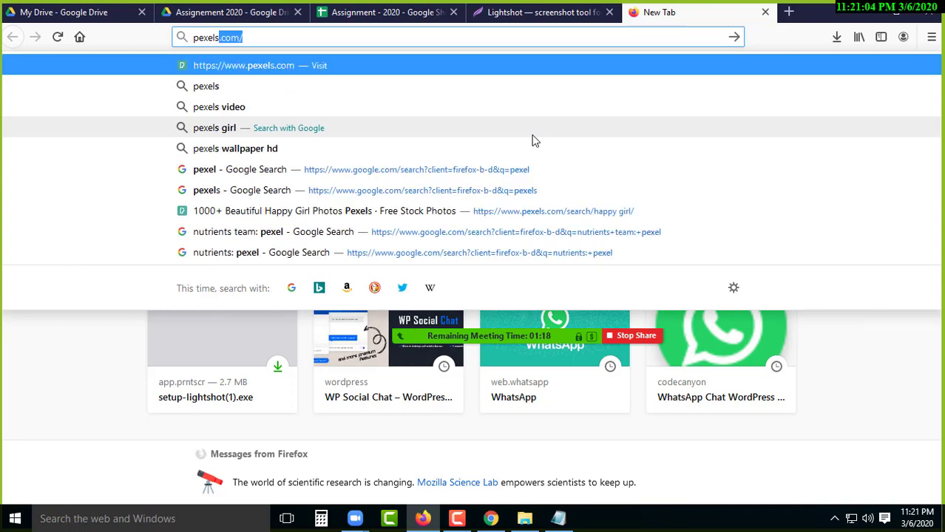
key("Delete")
key("Return")
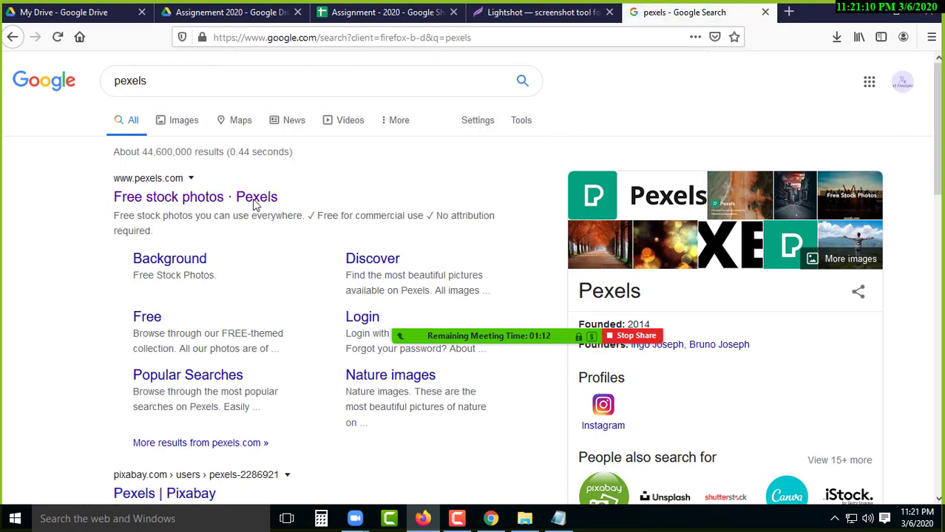
left_click(159, 204)
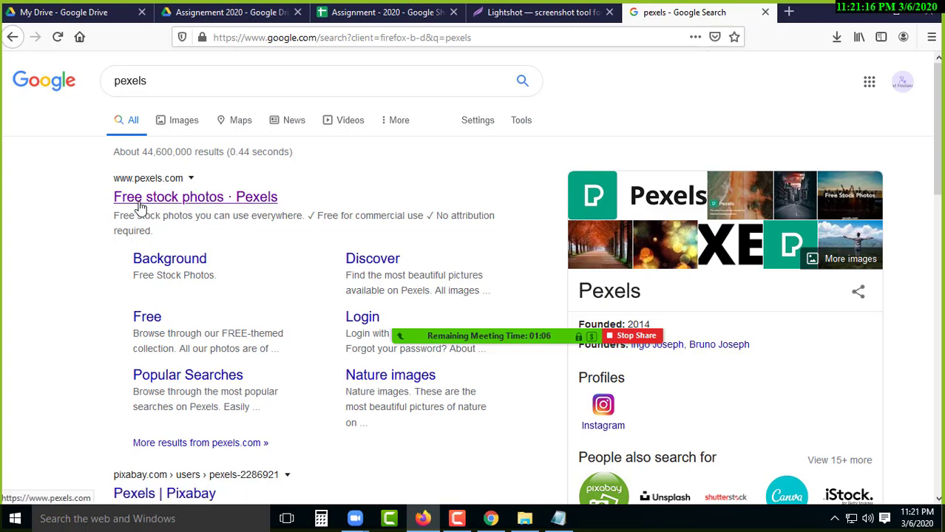
left_click(176, 205)
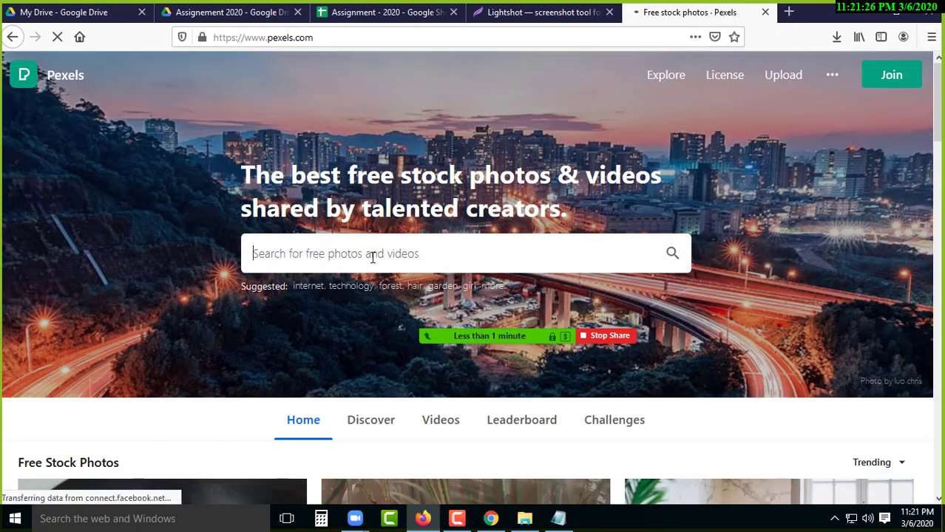
- Search Pexels for shopping and open the red-and-white Paper Bags Near Wall photo
scroll(386, 249, "down", 2)
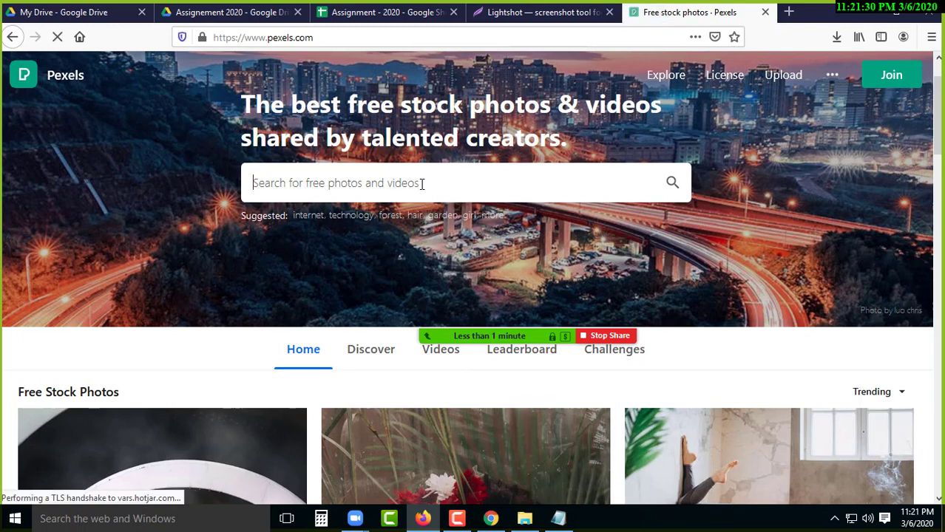
type("sho")
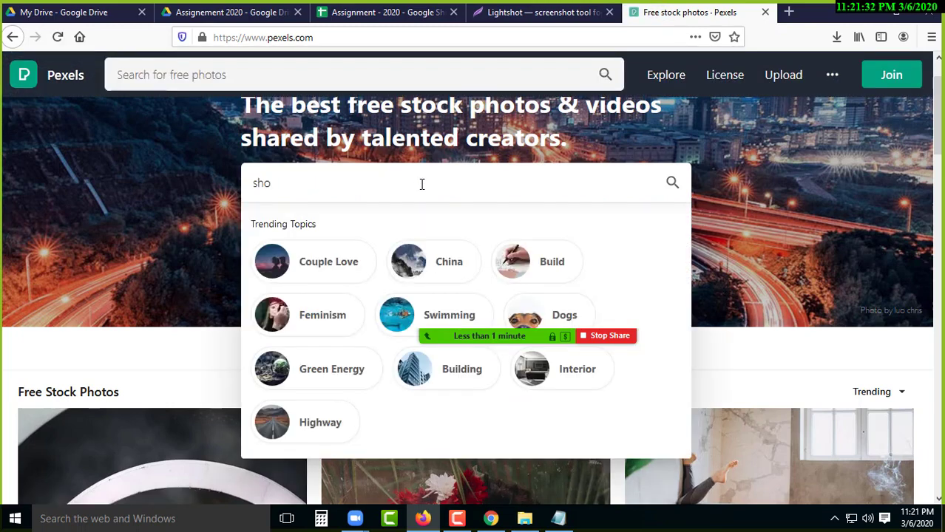
type("pping")
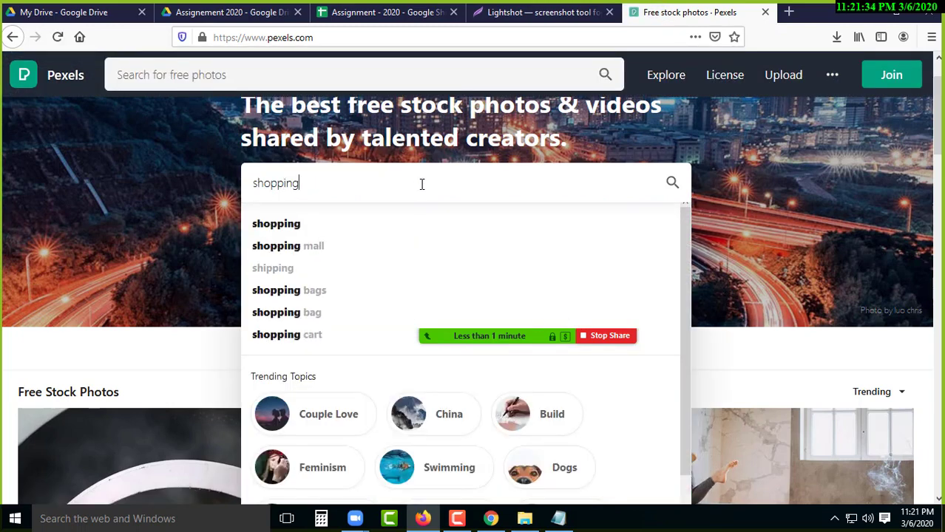
key("Return")
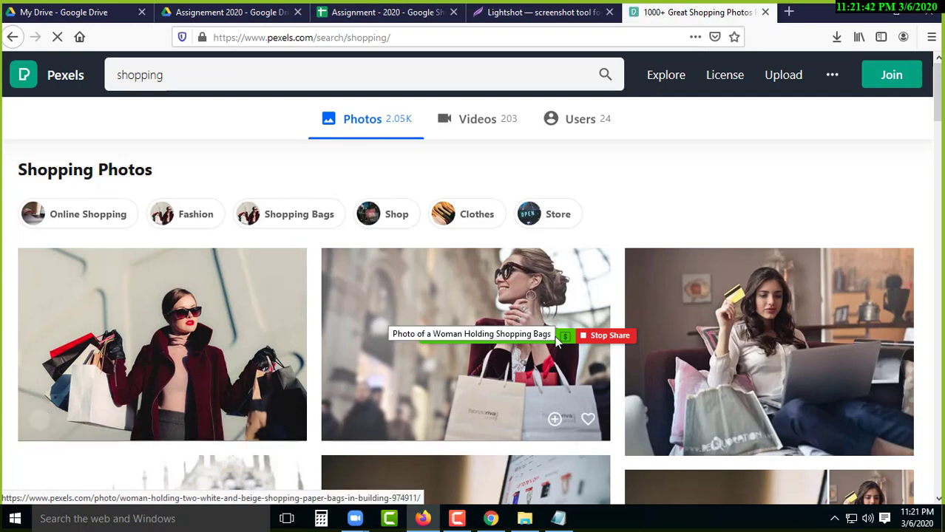
mouse_move(473, 335)
scroll(444, 259, "down", 3)
left_click(400, 308)
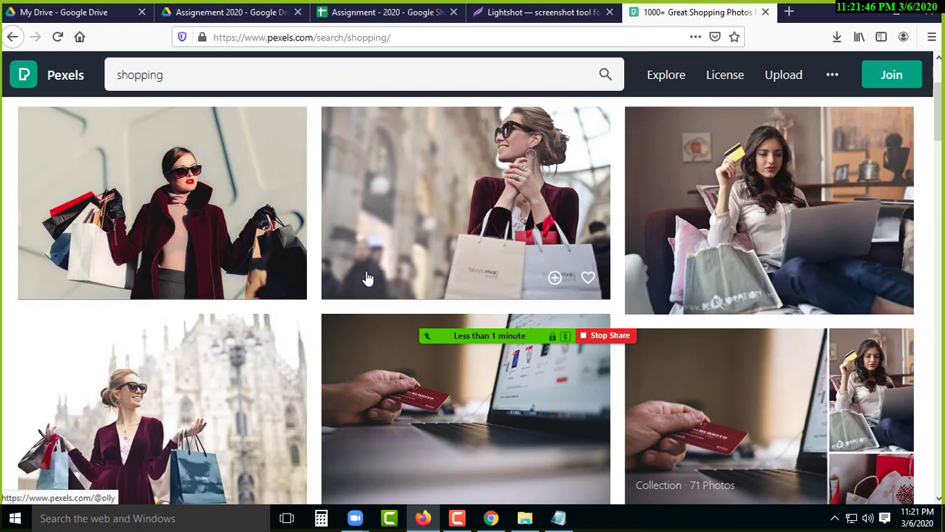
scroll(443, 183, "down", 2)
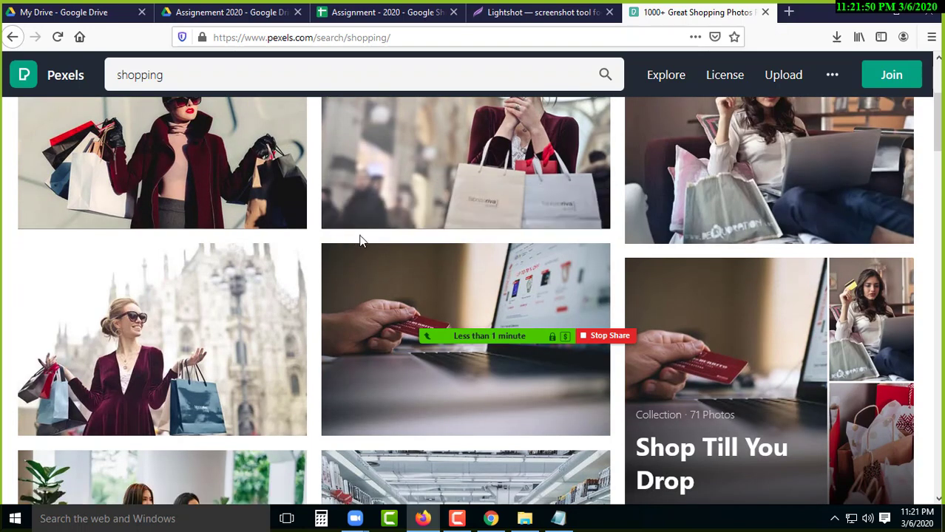
scroll(404, 244, "down", 2)
scroll(359, 289, "down", 2)
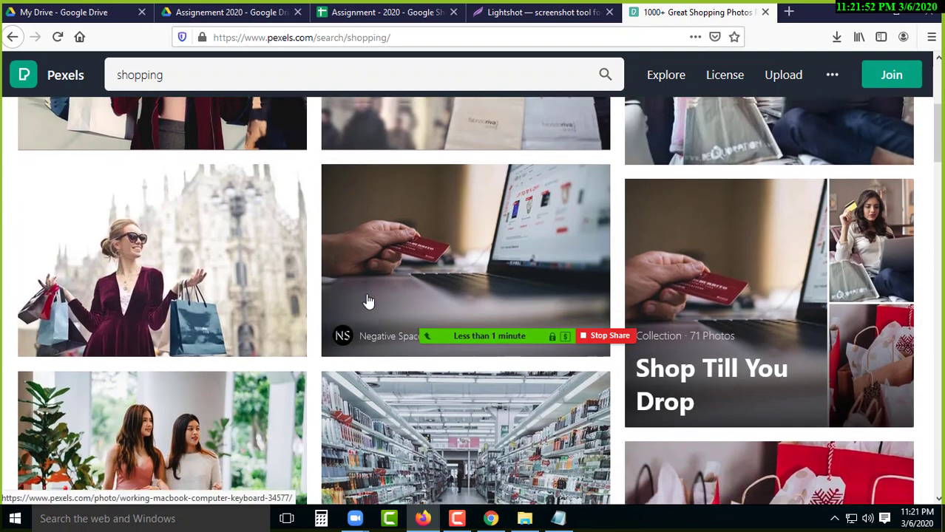
scroll(400, 299, "down", 4)
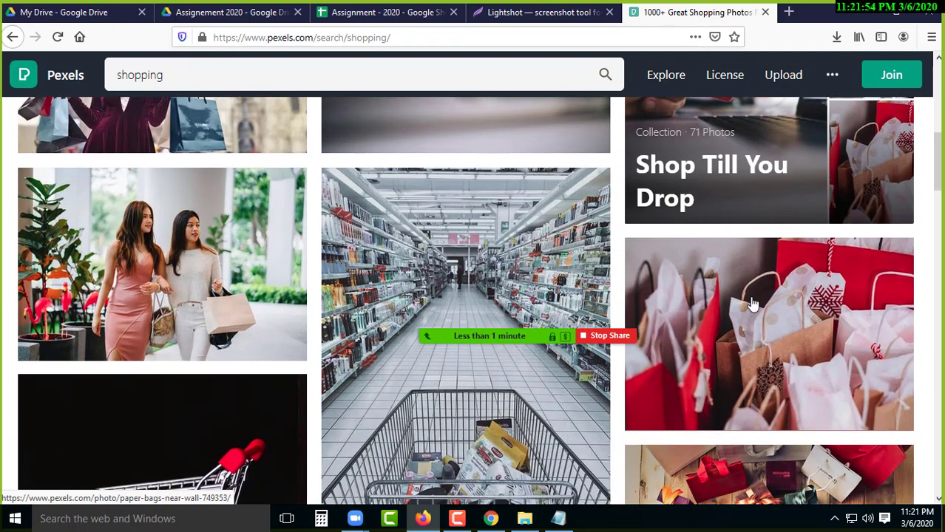
left_click(746, 310)
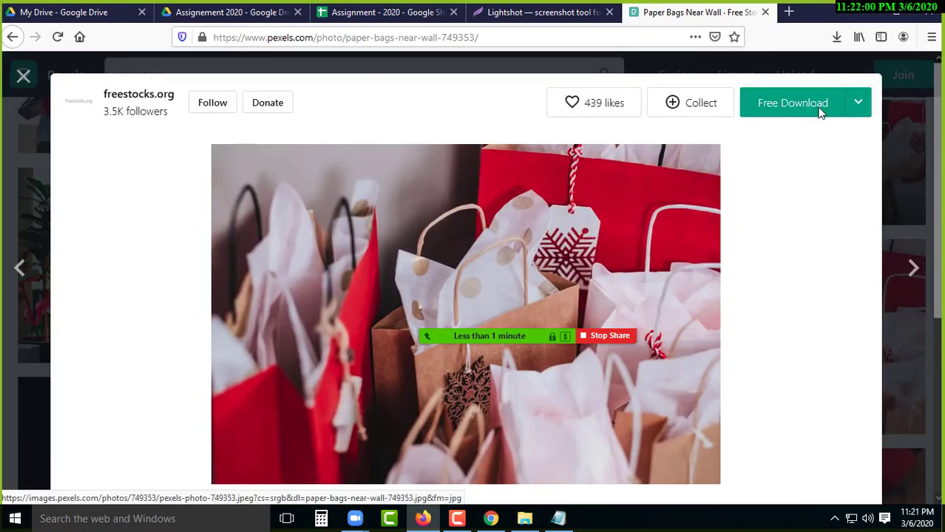
- Choose a Custom Size with width 1200 in the Free Download menu
left_click(858, 107)
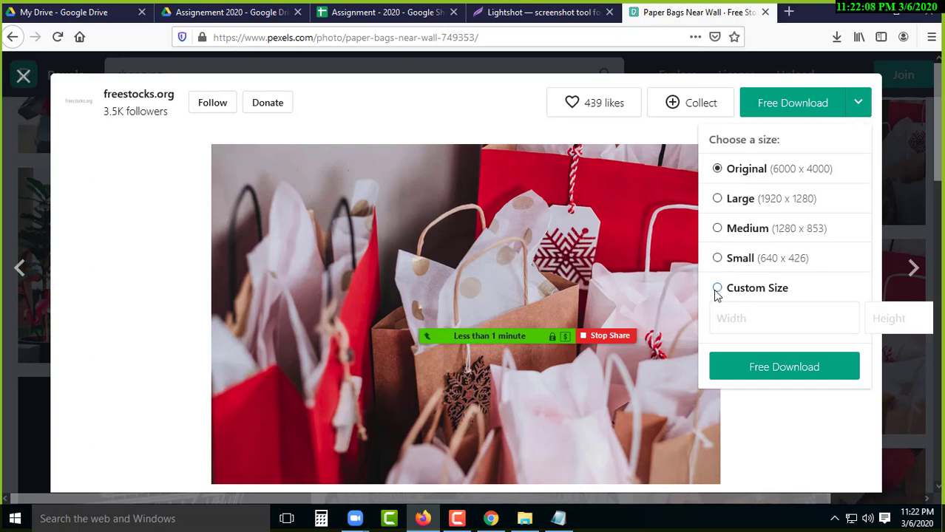
left_click(728, 318)
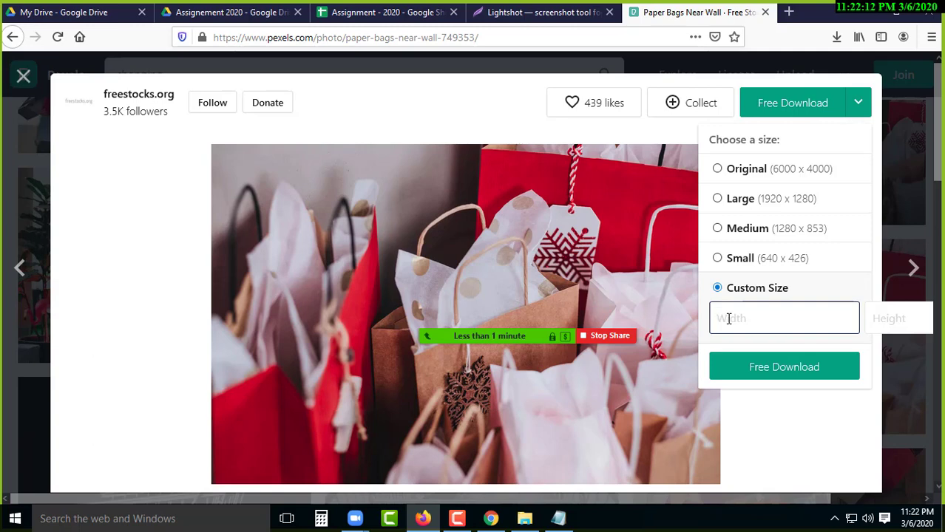
type("1200")
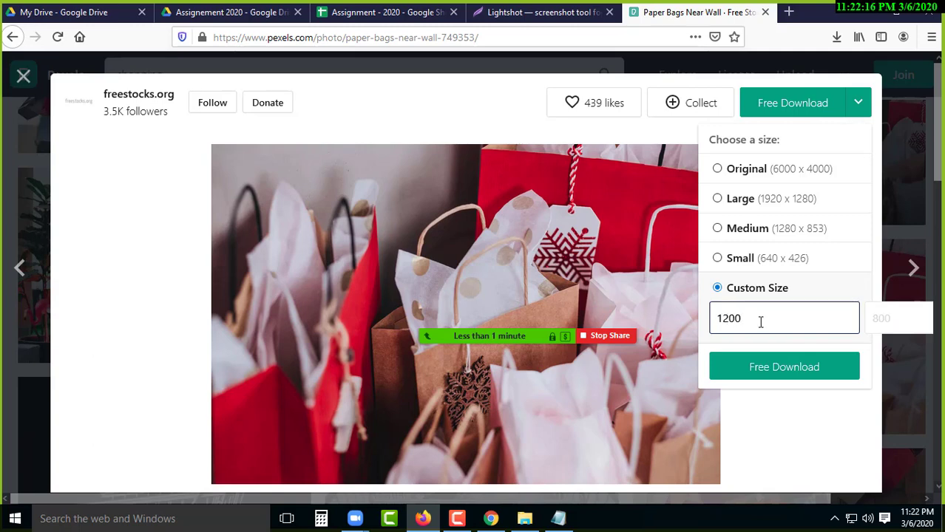
left_click(892, 317)
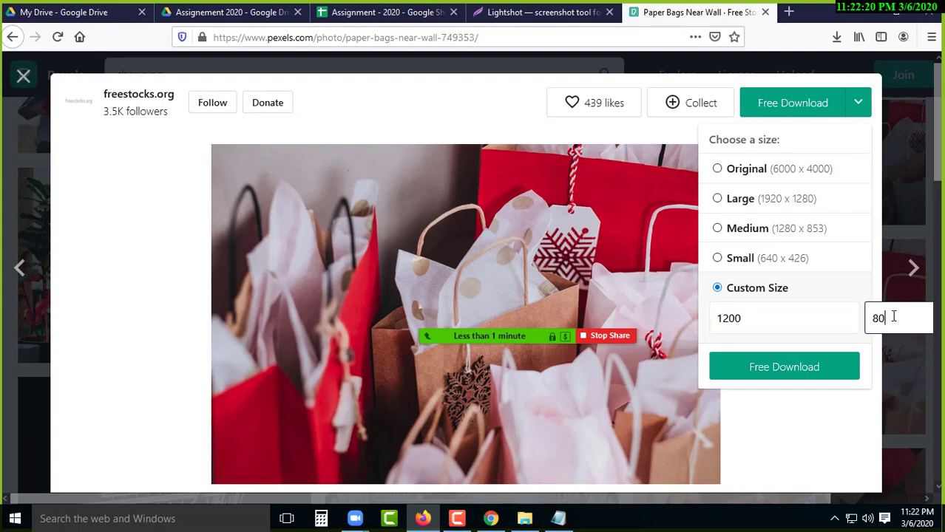
left_click(760, 370)
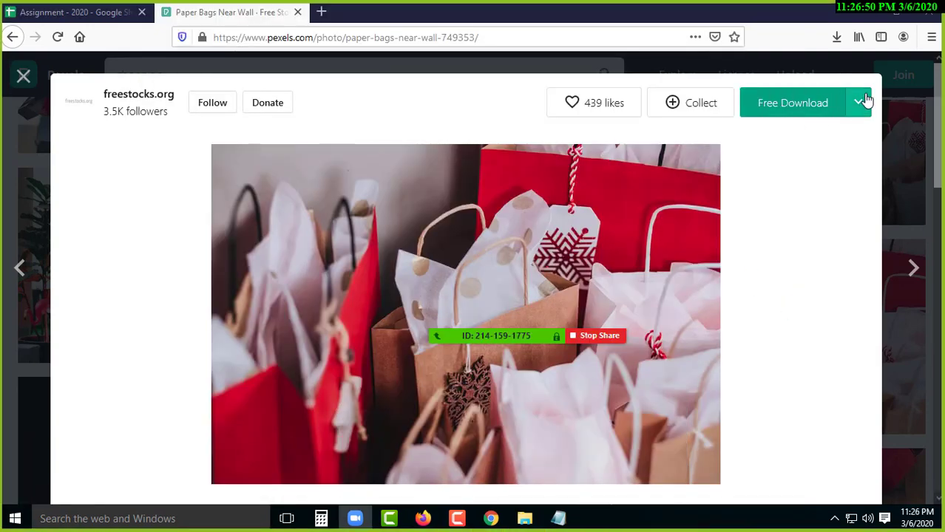
- Reopen the size choices and download the photo at 1200 × 800
left_click(860, 103)
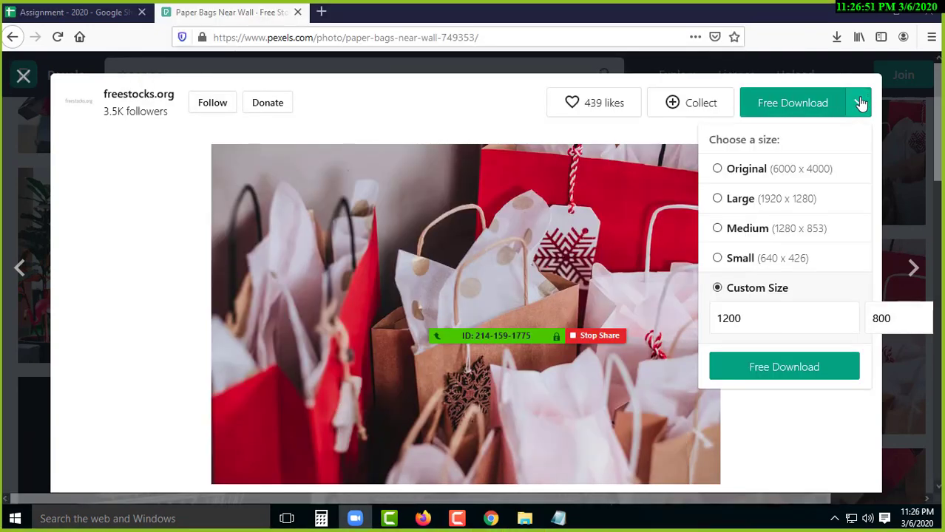
left_click(633, 193)
left_click(861, 102)
left_click(858, 109)
left_click(856, 106)
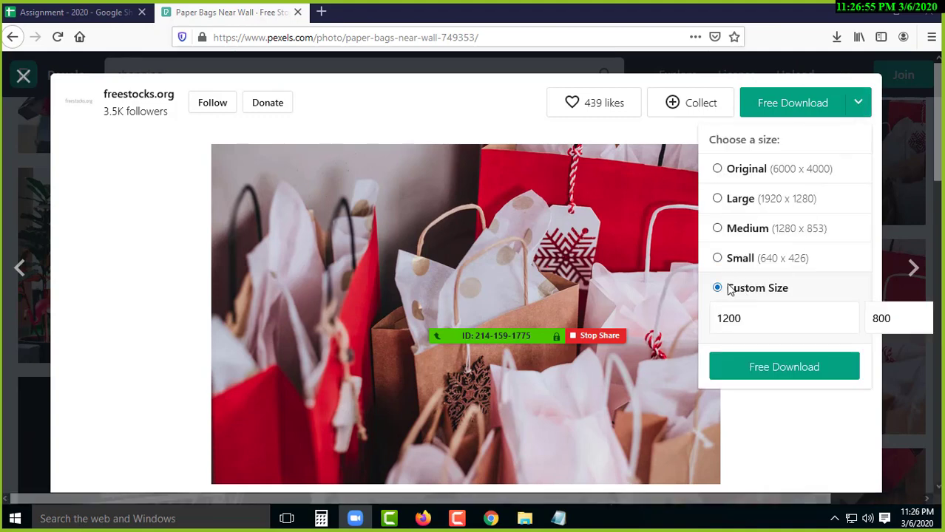
left_click(844, 323)
left_click(895, 316)
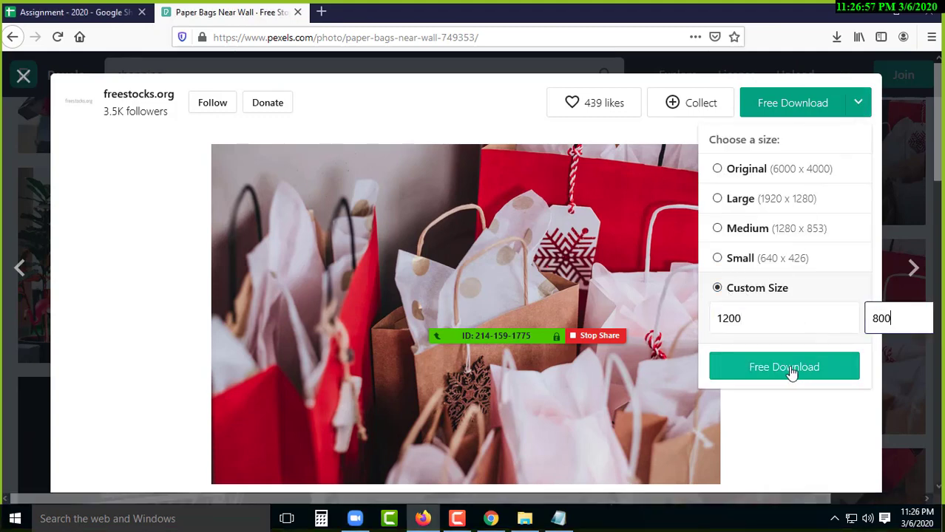
left_click(785, 373)
- Save paper-bags-near-wall-749353.jpg and show it in the Downloads folder
left_click(448, 522)
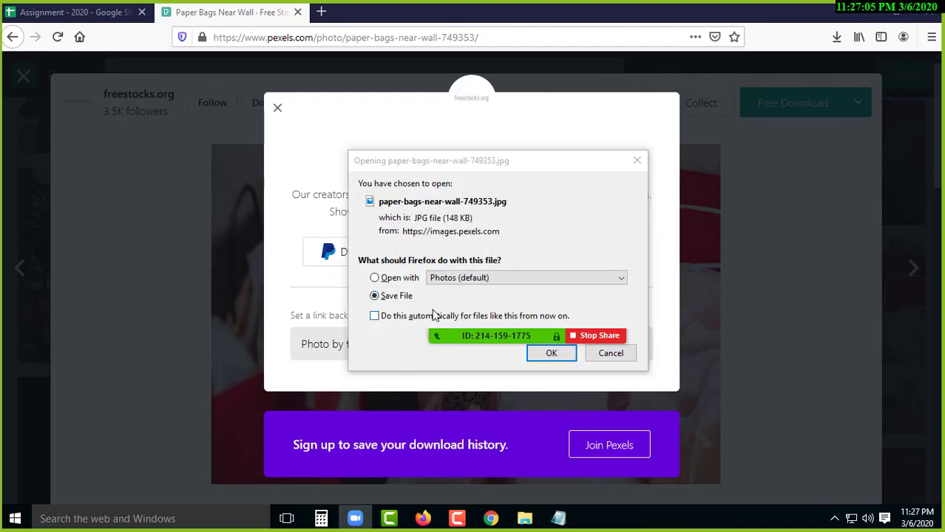
left_click(554, 355)
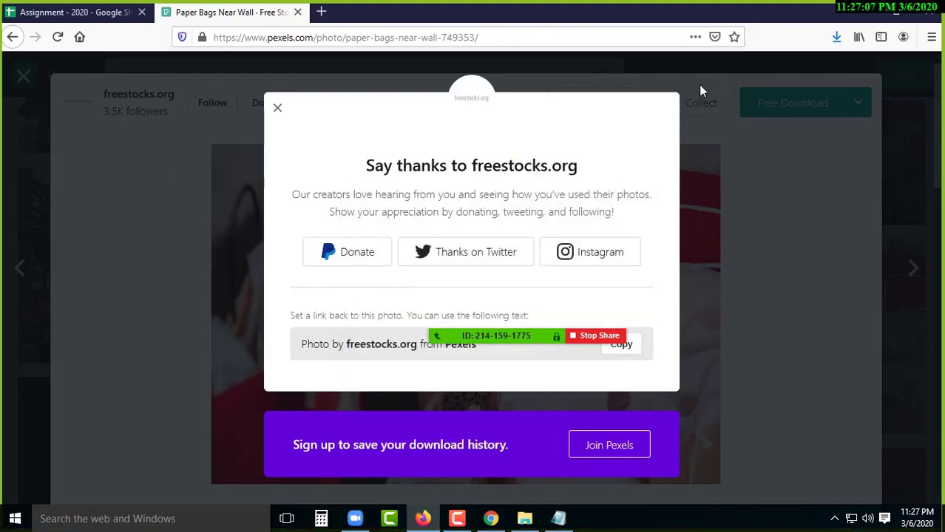
left_click(836, 37)
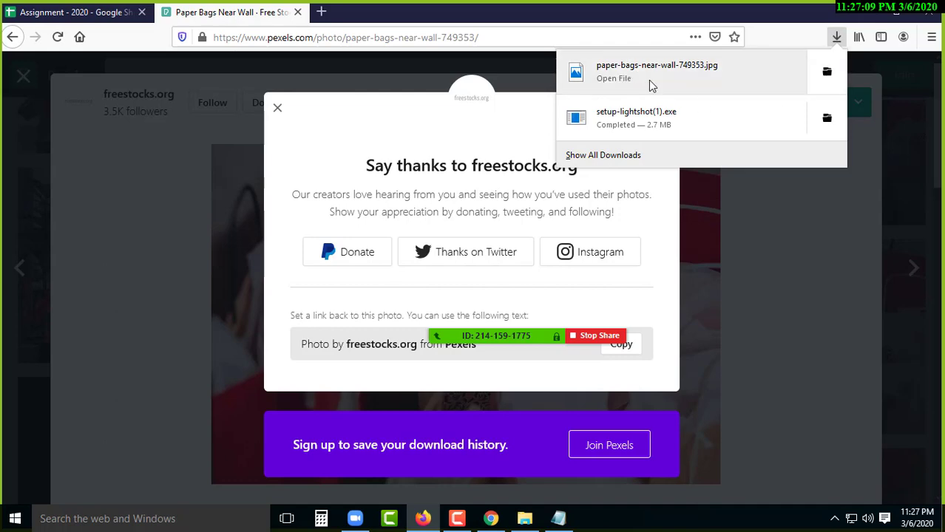
left_click(826, 74)
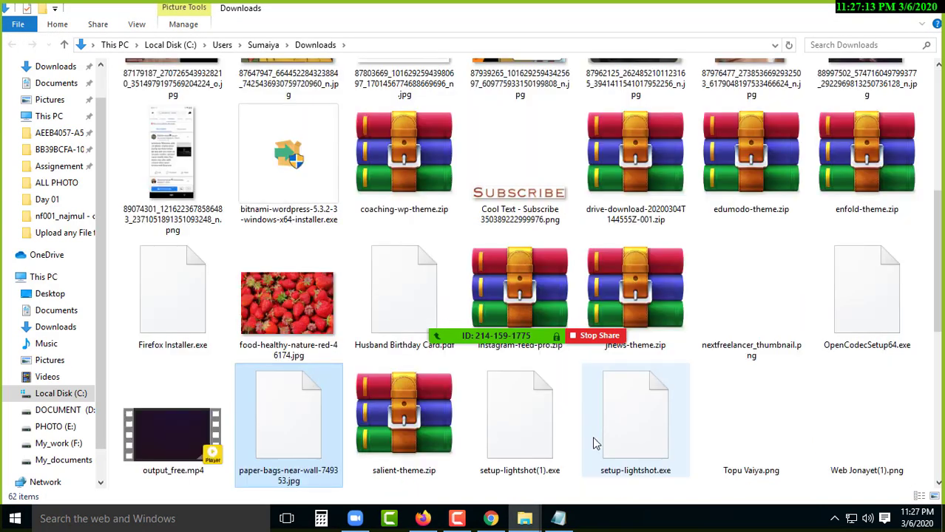
- Cut the downloaded paper bags JPG and paste it into the batch 4 Class 4 folder
right_click(282, 412)
left_click(311, 407)
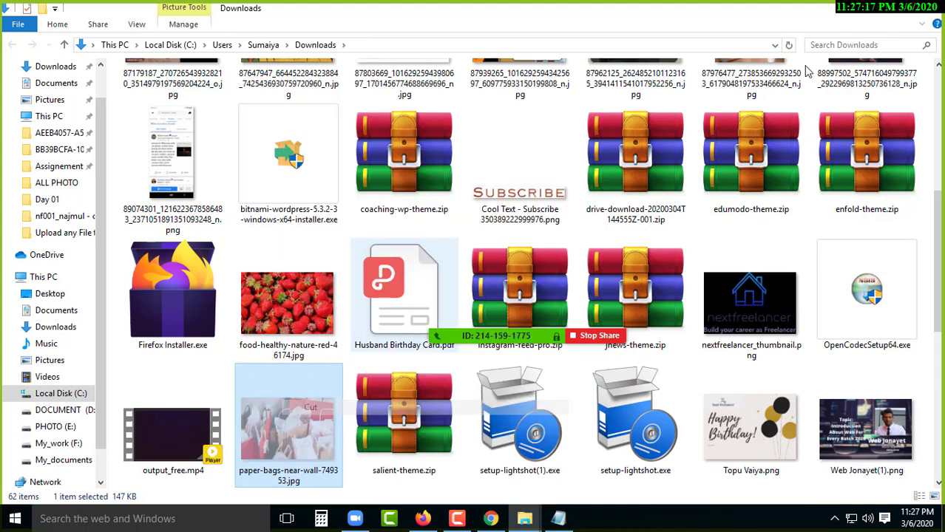
left_click(928, 9)
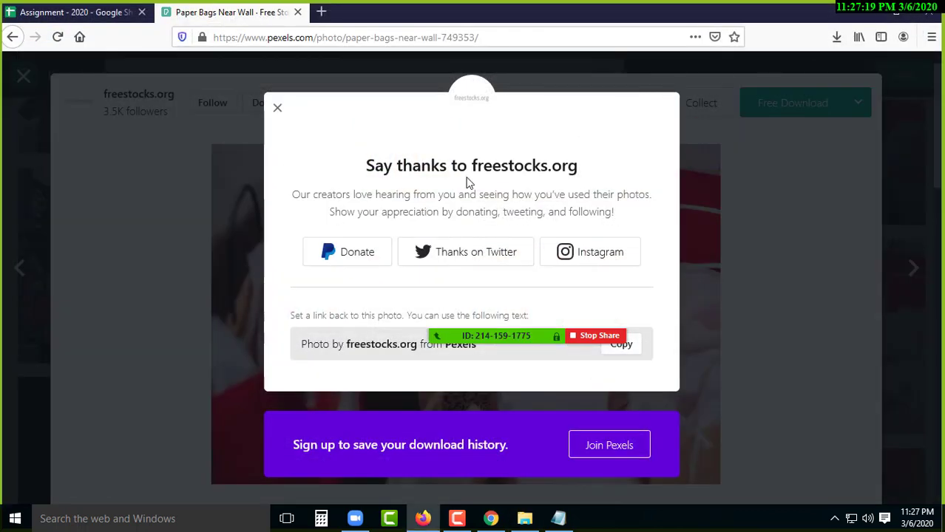
left_click(298, 12)
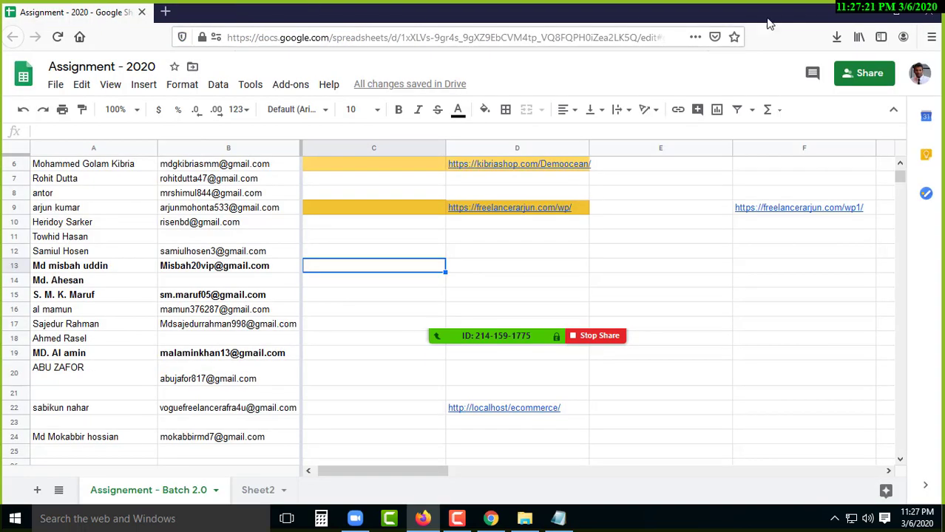
left_click(865, 12)
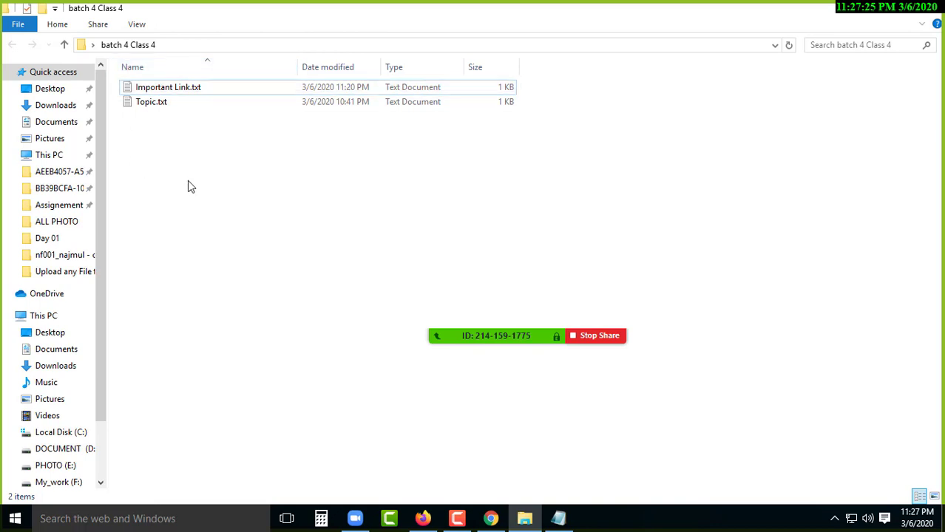
right_click(190, 138)
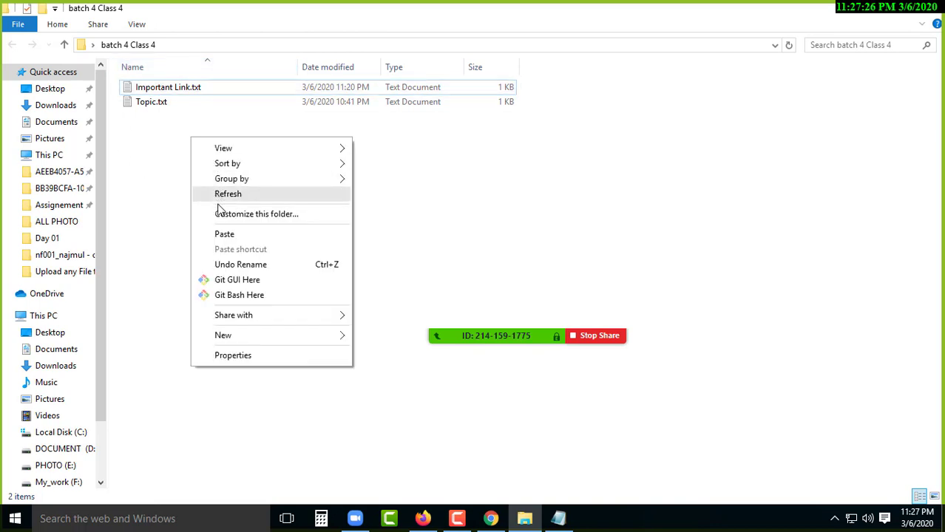
left_click(253, 236)
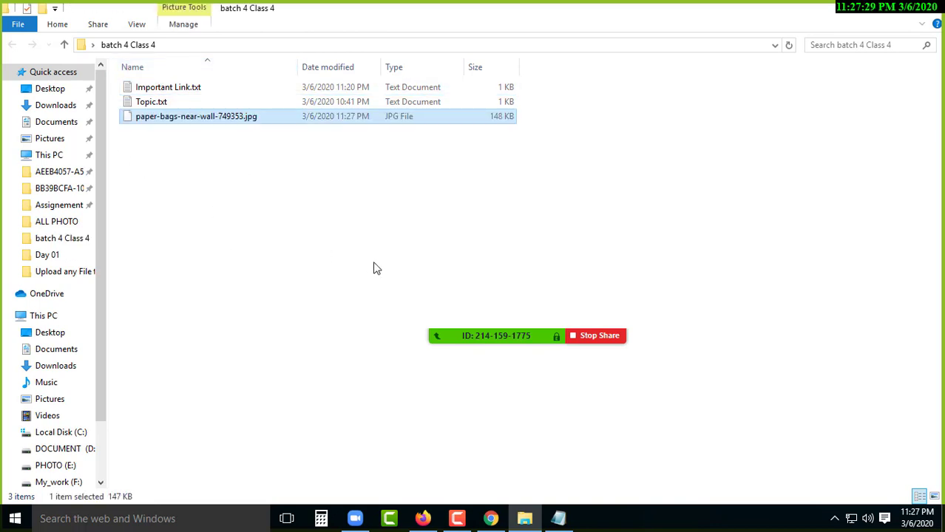
- Start renaming the pasted photo, replacing its name with bg
left_click(201, 141)
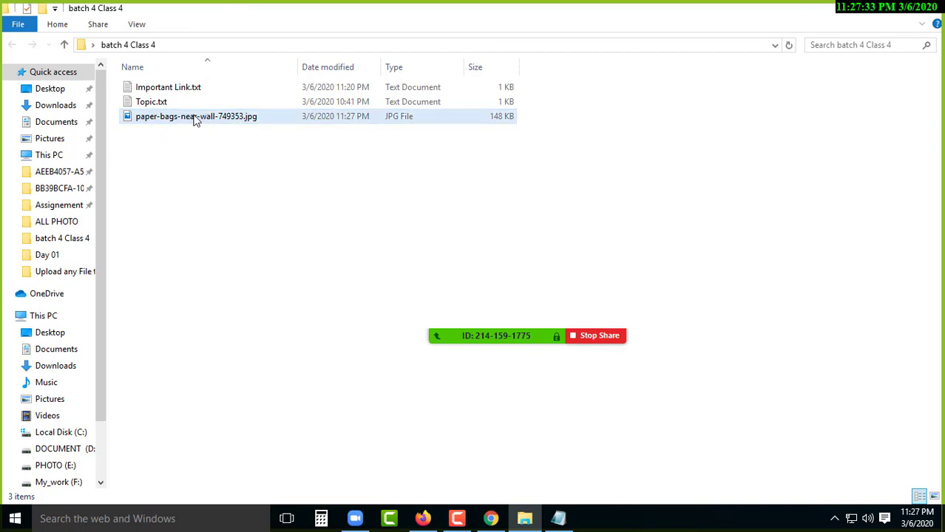
left_click(194, 121)
right_click(194, 121)
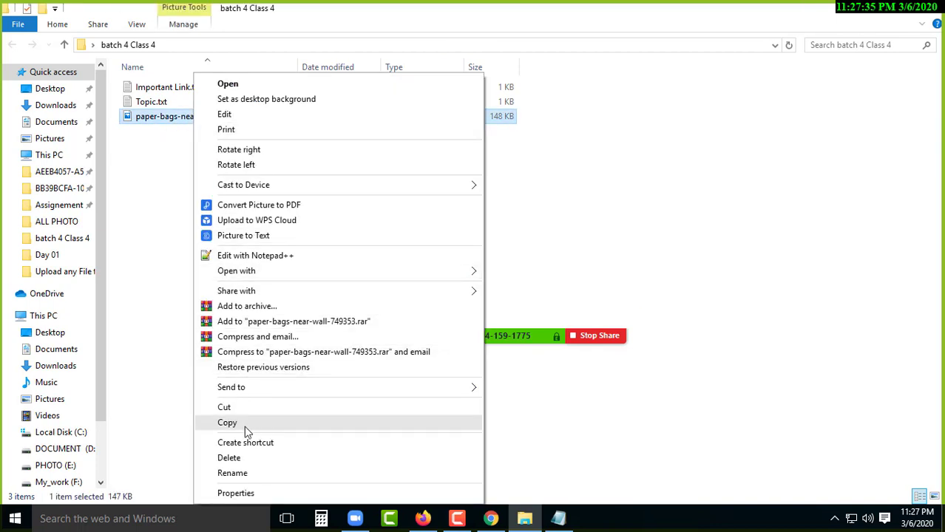
left_click(249, 474)
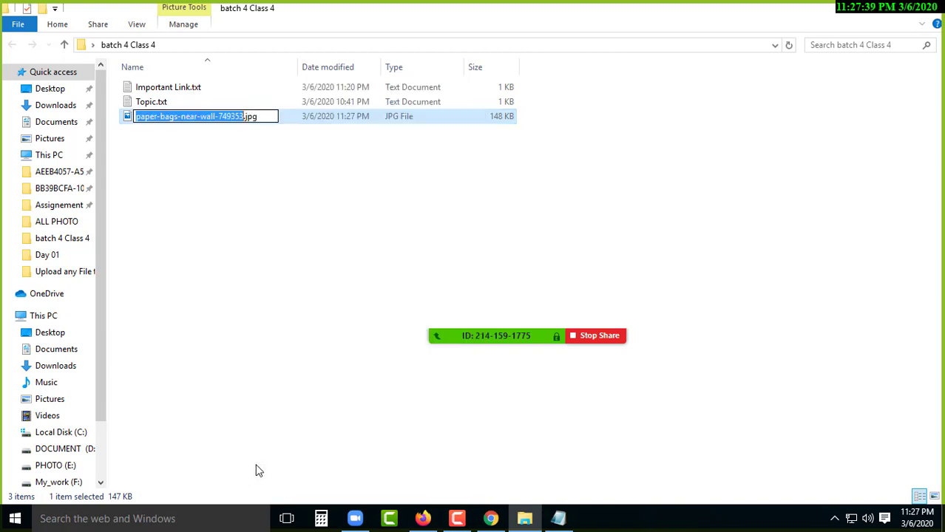
key("BackSpace")
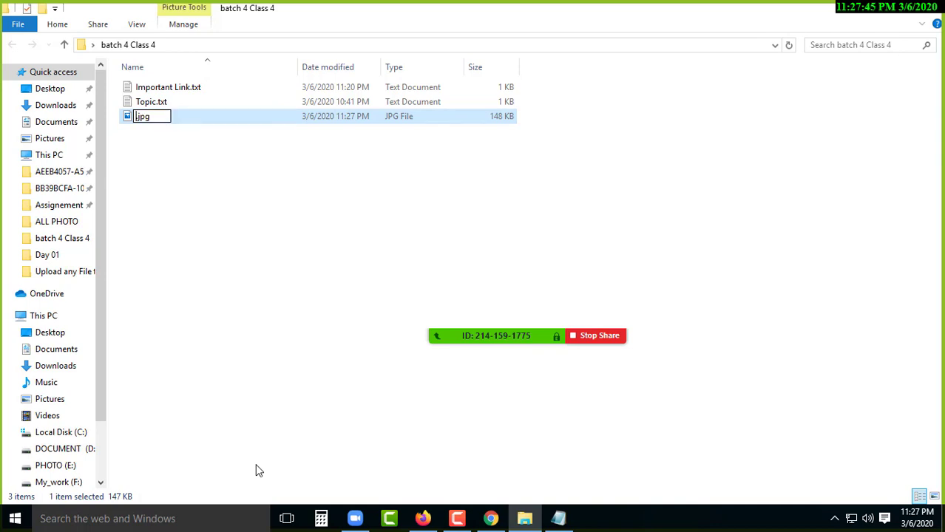
type("bg")
- Confirm the photo's new name, bg.jpg
key("Return")
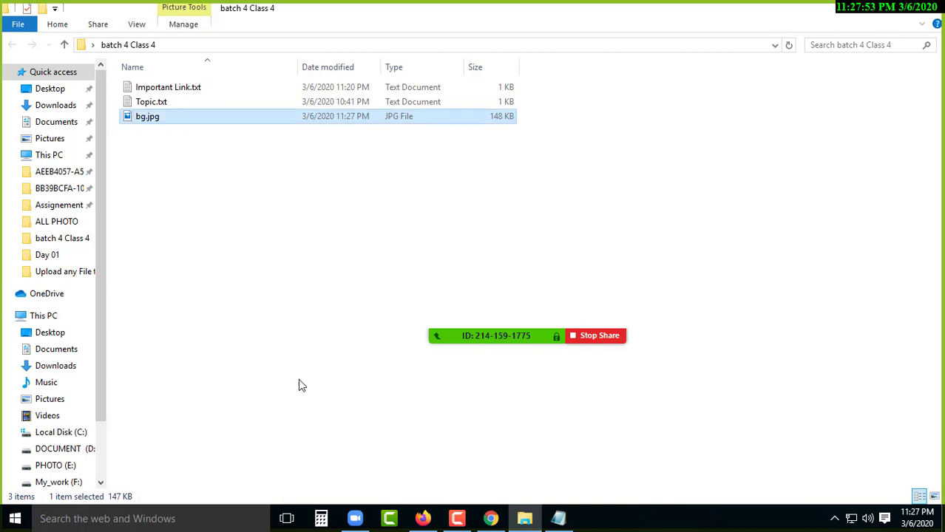
left_click(349, 332)
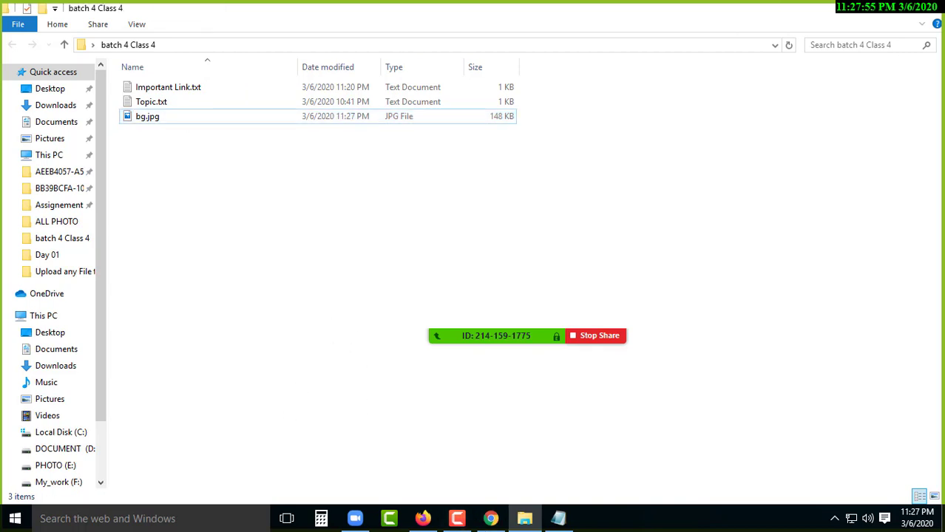
left_click(203, 118)
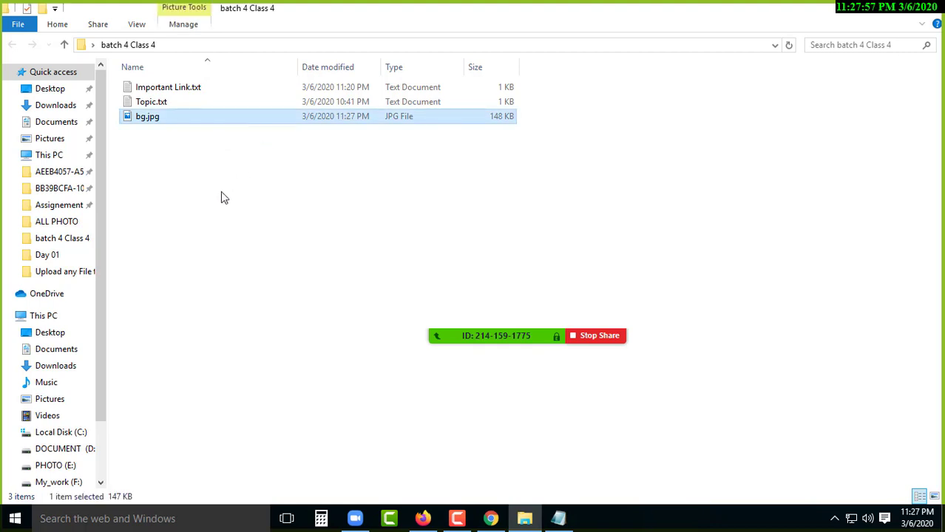
left_click(190, 170)
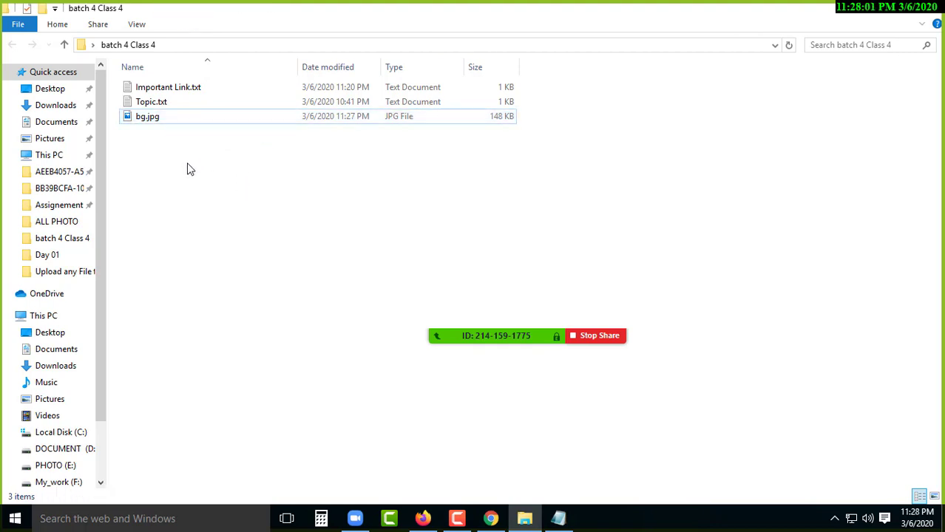
- Create a new folder named img in batch 4 Class 4
right_click(206, 167)
mouse_move(300, 361)
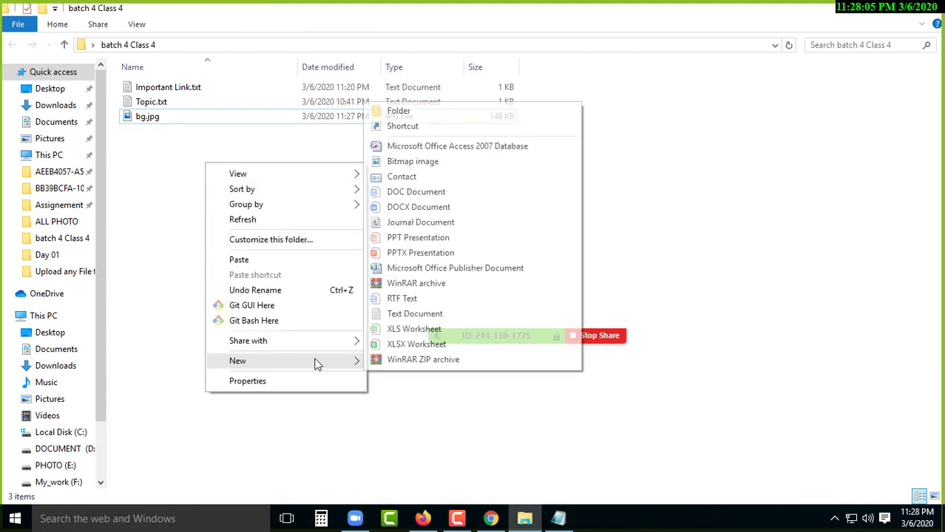
left_click(432, 111)
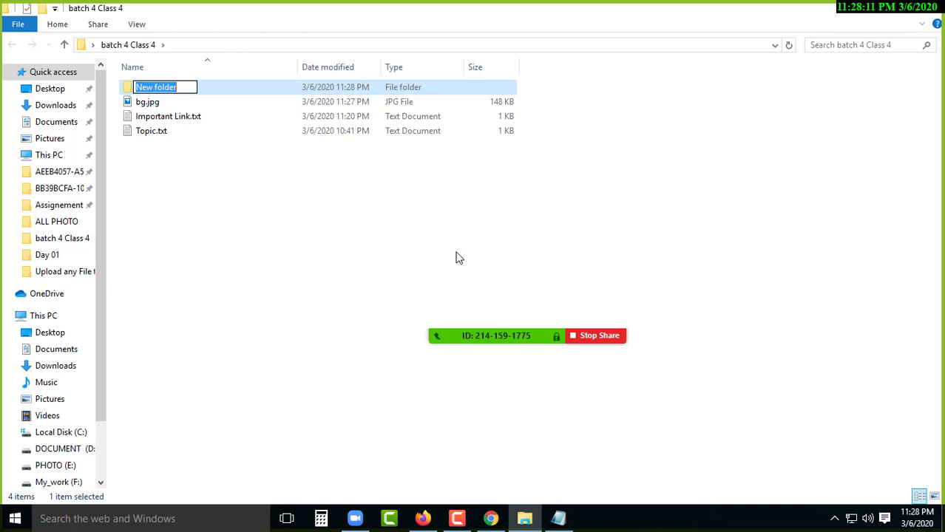
key("BackSpace")
type("img")
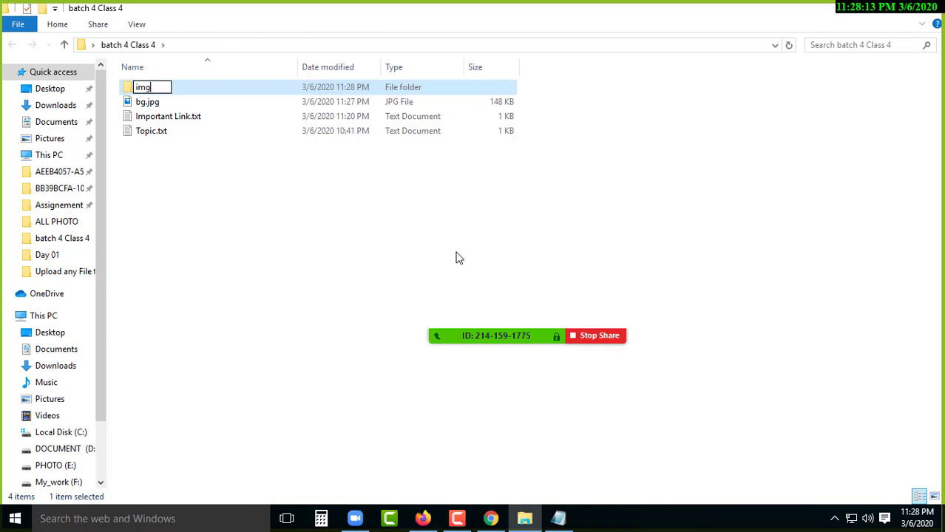
key("Return")
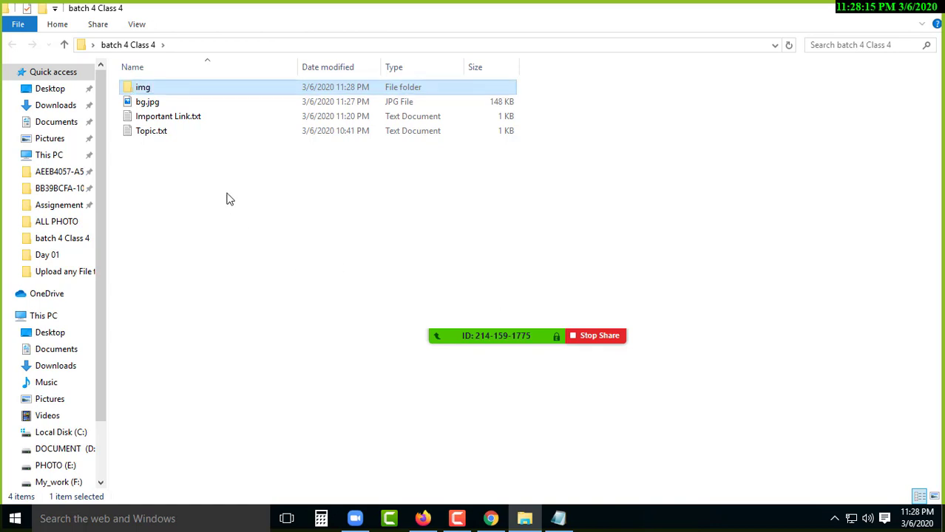
- Drag bg.jpg into the img folder and open img to check it
left_click(157, 104)
mouse_move(168, 102)
left_mouse_down()
mouse_move(157, 91)
mouse_move(171, 90)
left_mouse_up()
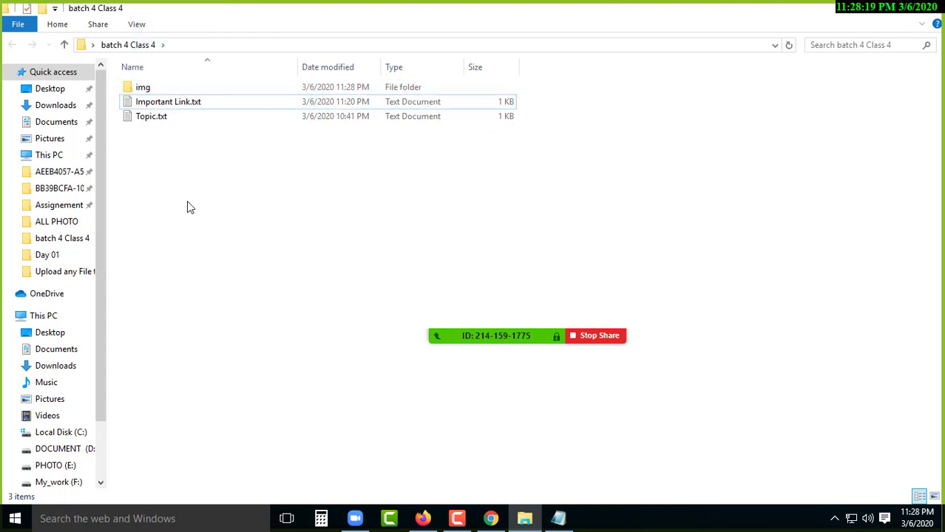
left_click(138, 90)
double_click(141, 89)
left_click(174, 88)
left_click(264, 132)
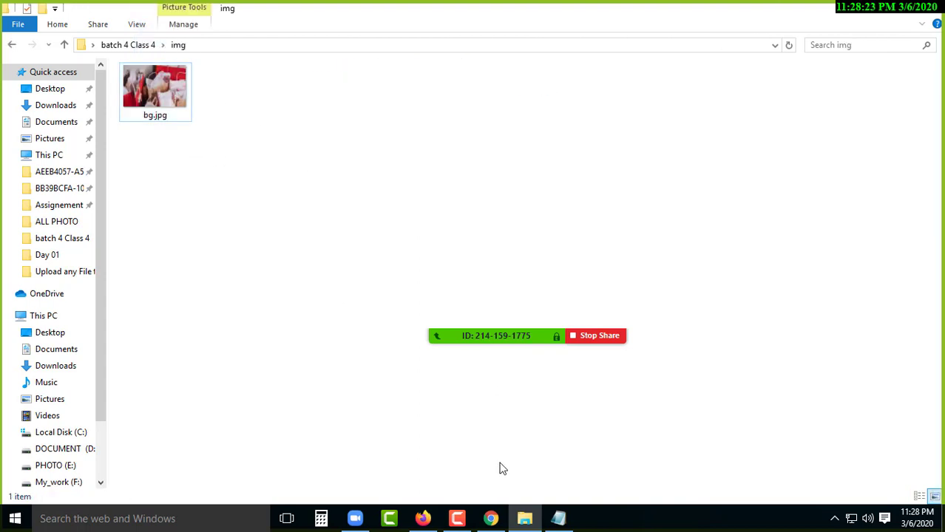
- Try loading localhost/ in a new Firefox tab, which fails with Unable to connect, then minimise Firefox
left_click(423, 519)
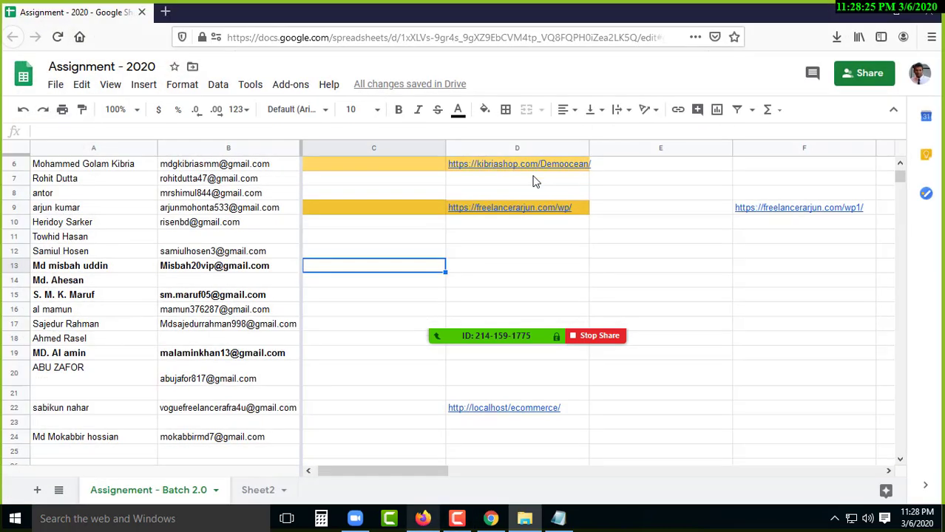
left_click(164, 12)
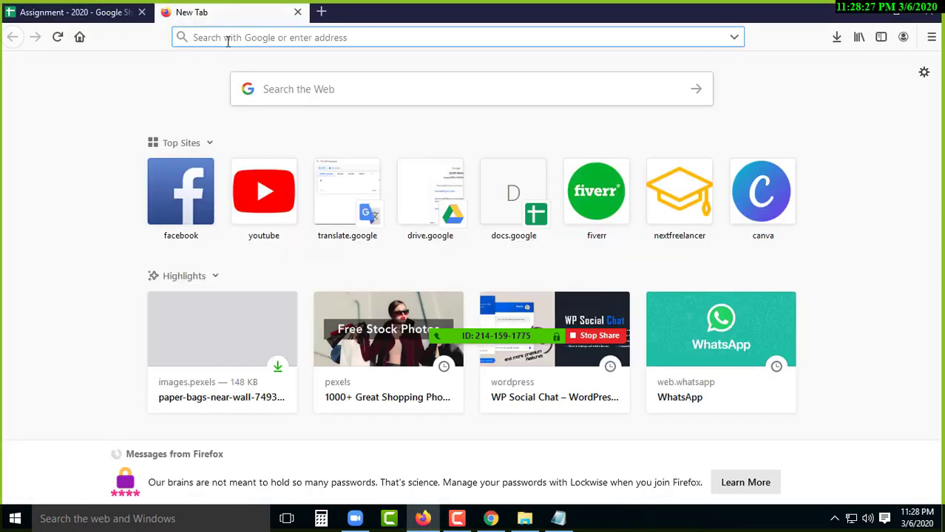
type("localh")
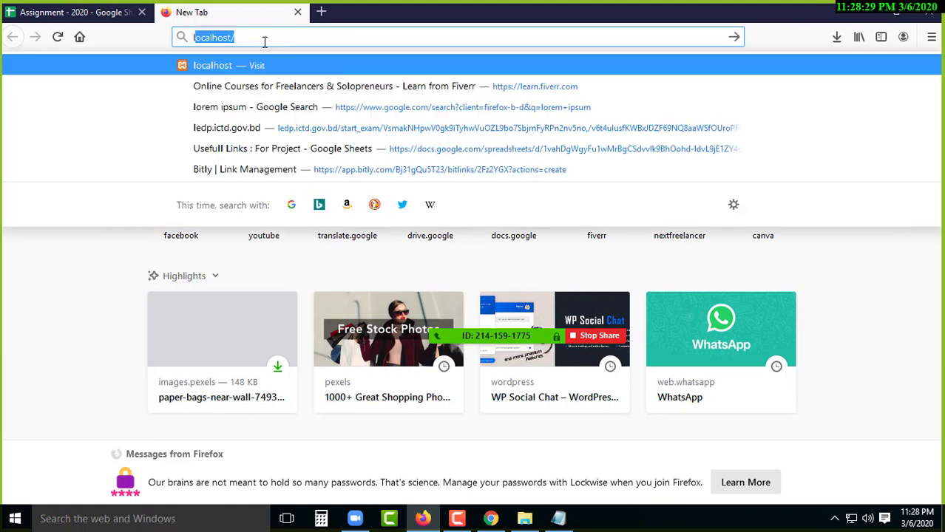
type("ost")
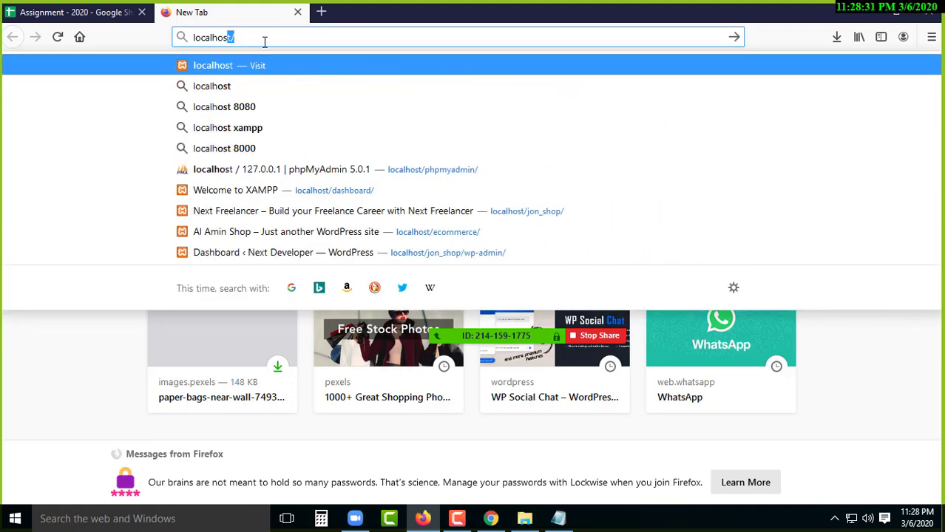
type("/")
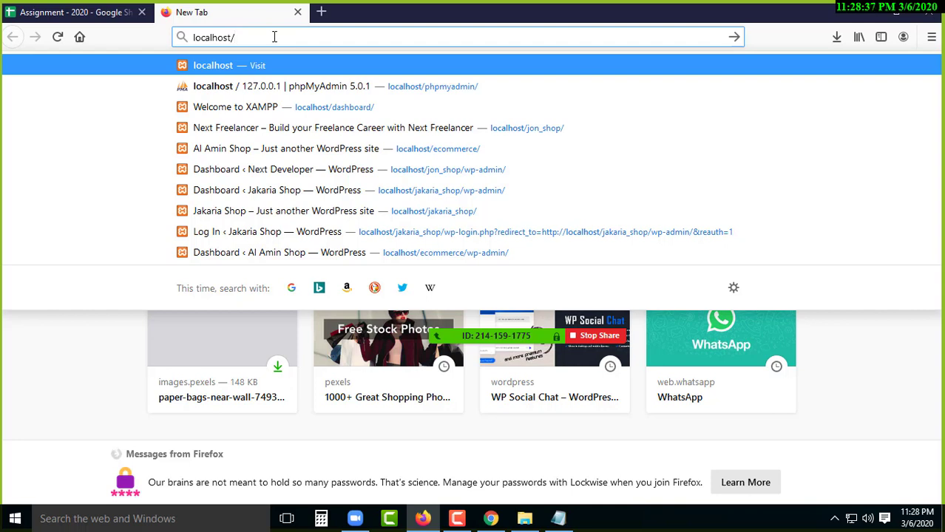
key("Return")
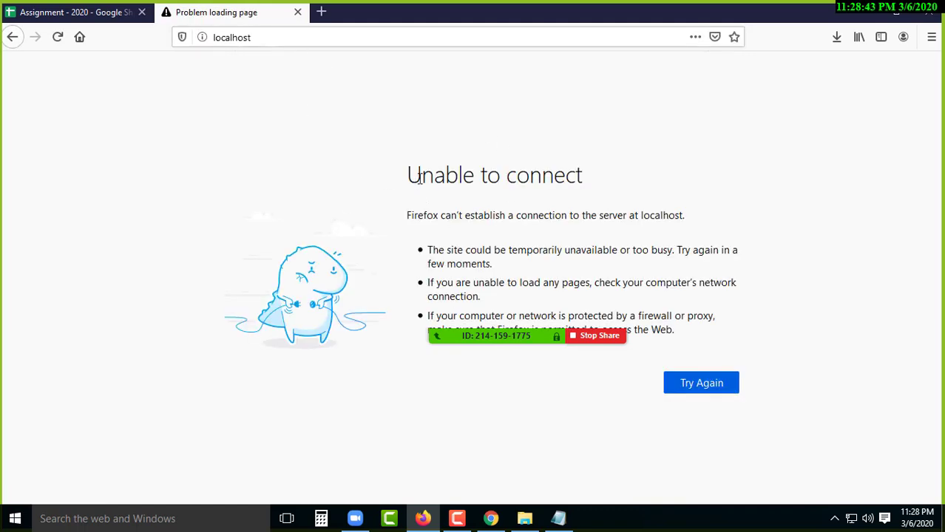
left_click_drag(416, 178, 609, 184)
left_click(339, 131)
key("super+Down")
- Browse This PC > Local Disk (C:) > xampp and scroll down to xampp-control.exe
key("super+d")
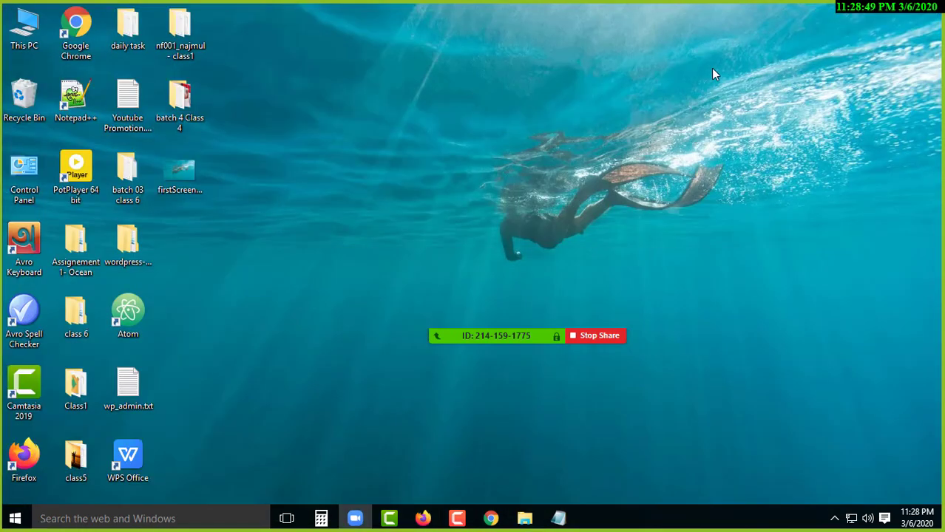
double_click(24, 29)
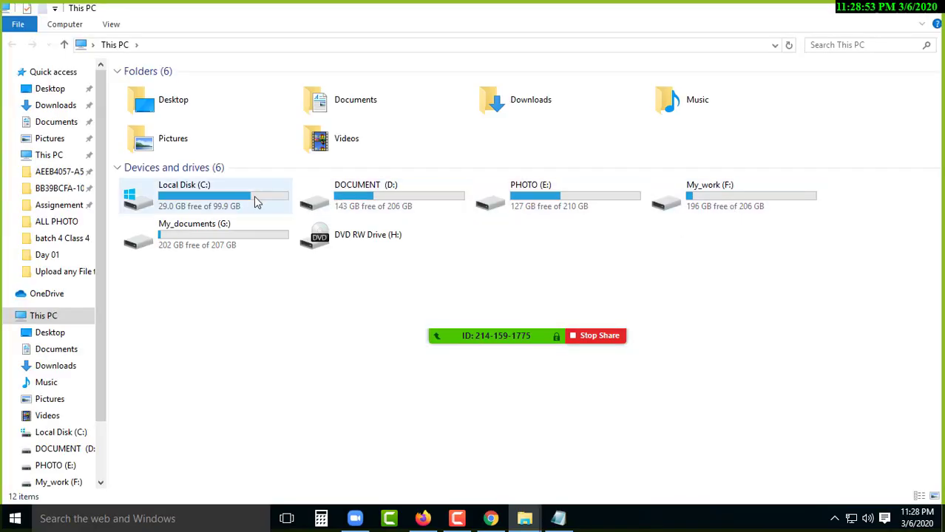
double_click(241, 198)
left_click(163, 176)
double_click(163, 175)
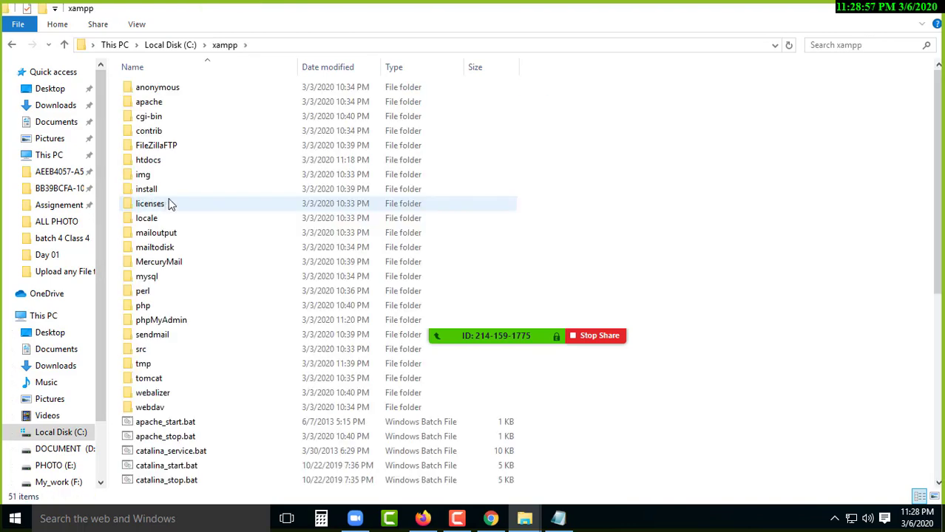
double_click(176, 159)
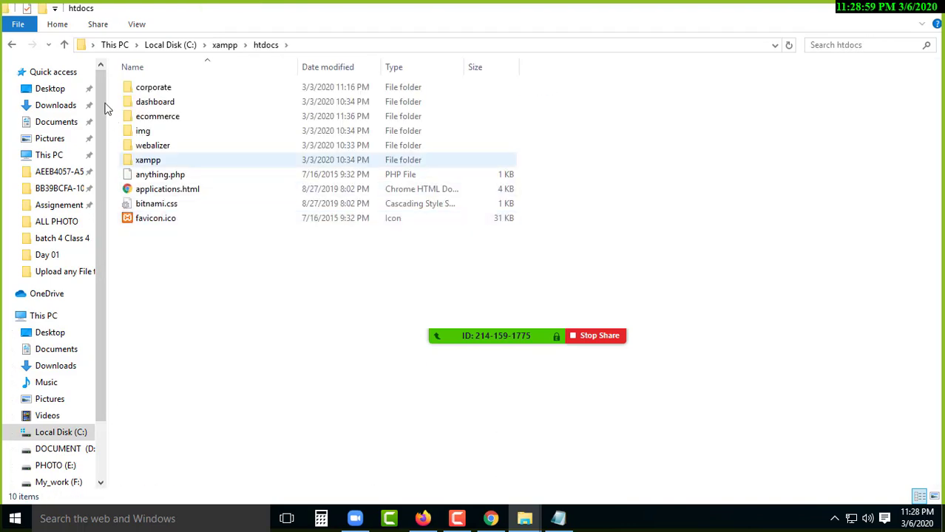
left_click(65, 45)
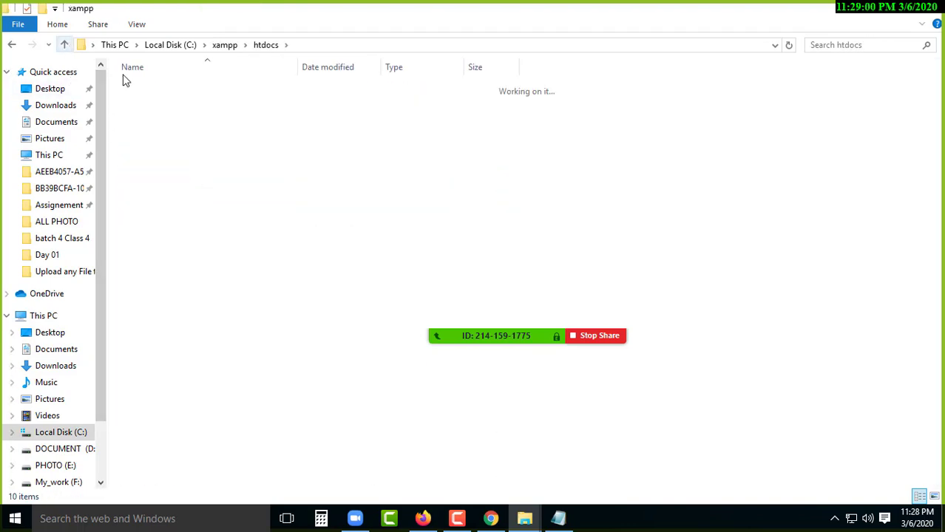
left_click(64, 44)
double_click(161, 178)
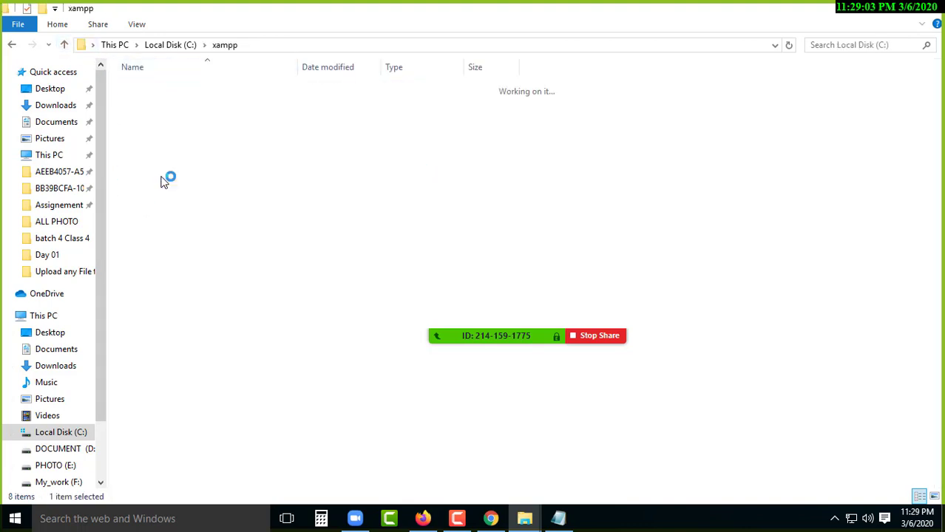
scroll(176, 366, "down", 8)
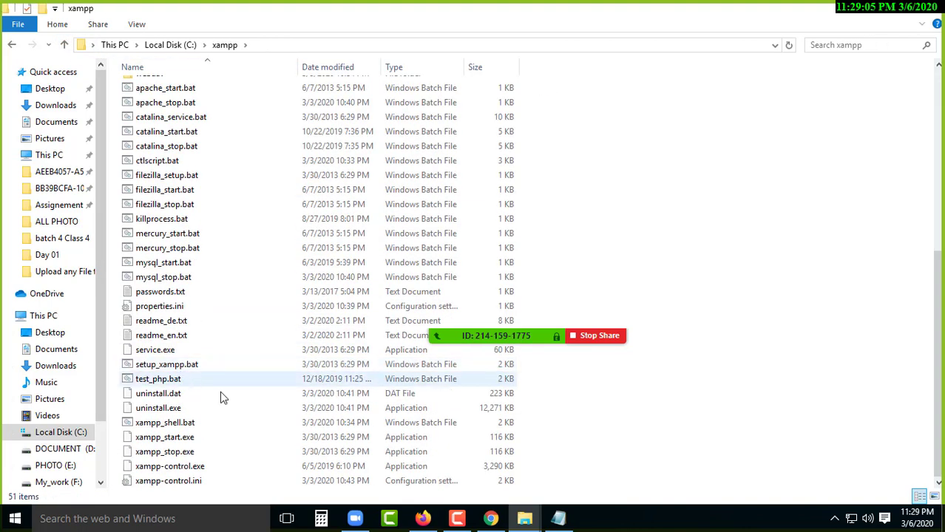
- Launch xampp-control.exe, start Apache and MySQL, then close the panel and xampp folder
double_click(170, 468)
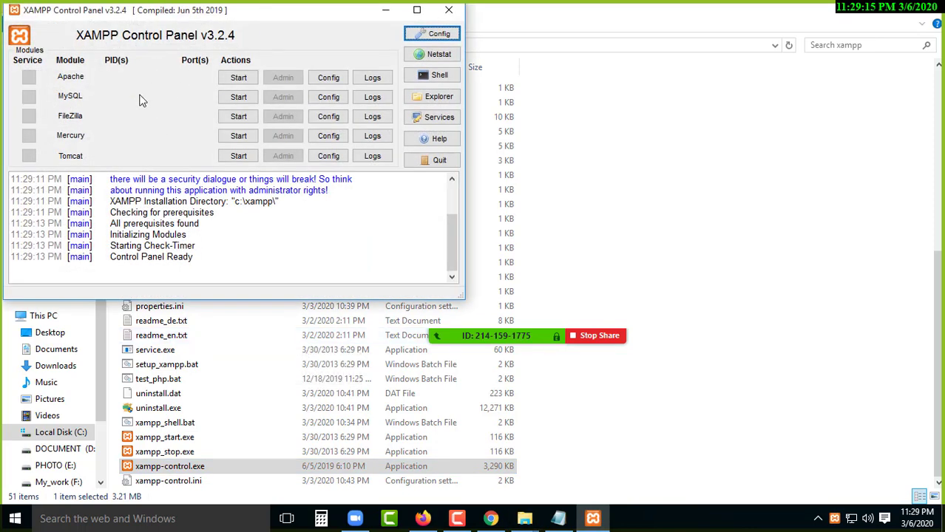
left_click(244, 77)
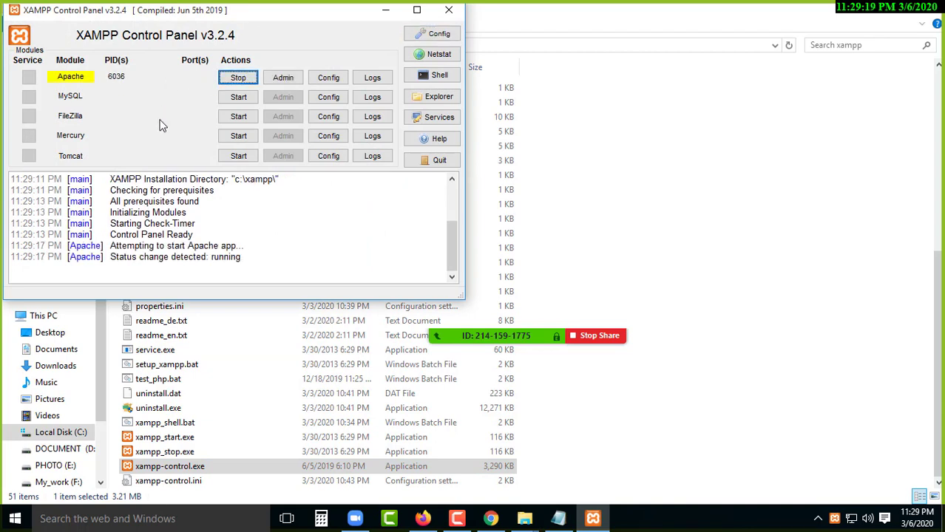
left_click(240, 97)
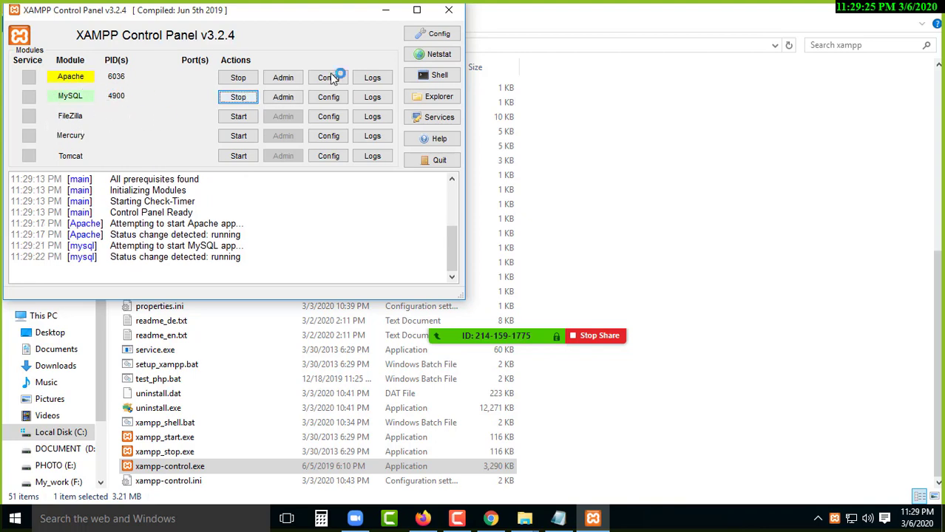
left_click(451, 11)
left_click(930, 9)
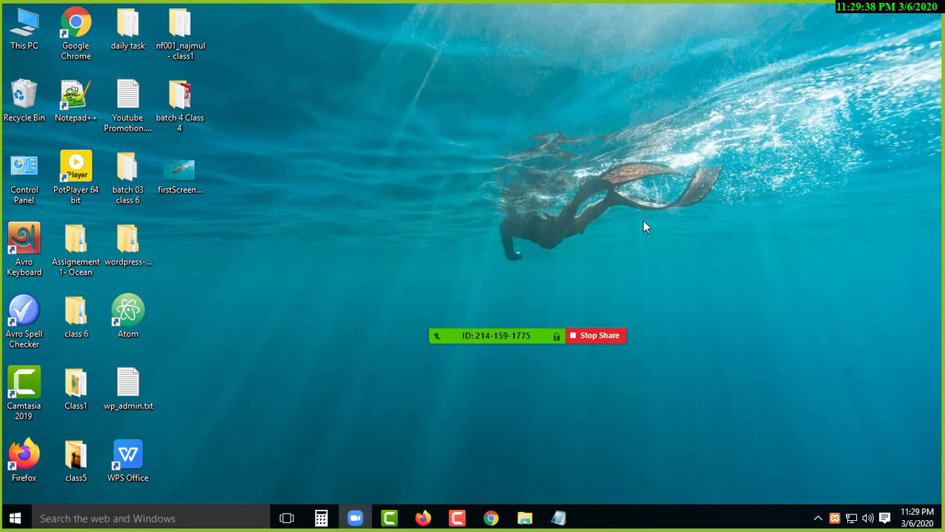
- Reload localhost in Firefox, open the ecommerce/ Al Amin Shop site, then minimise the browser
left_click(423, 519)
left_click(301, 42)
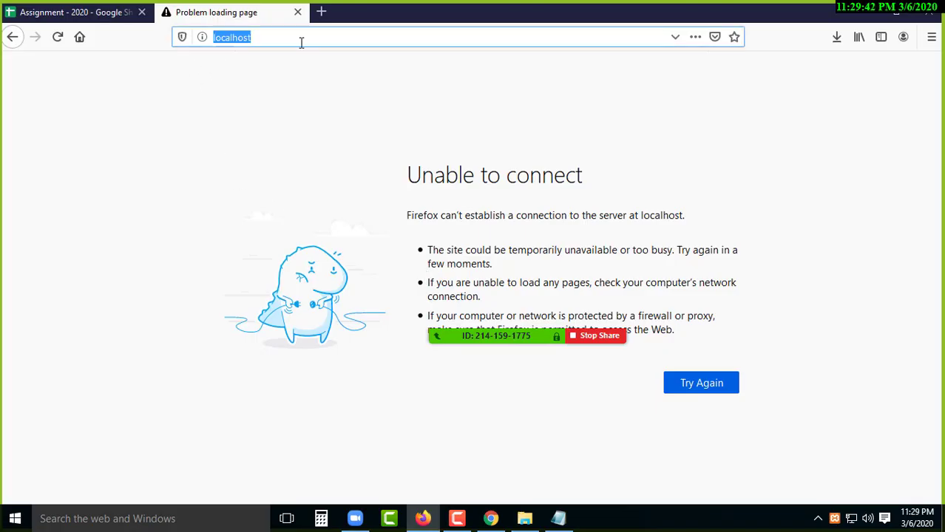
key("Return")
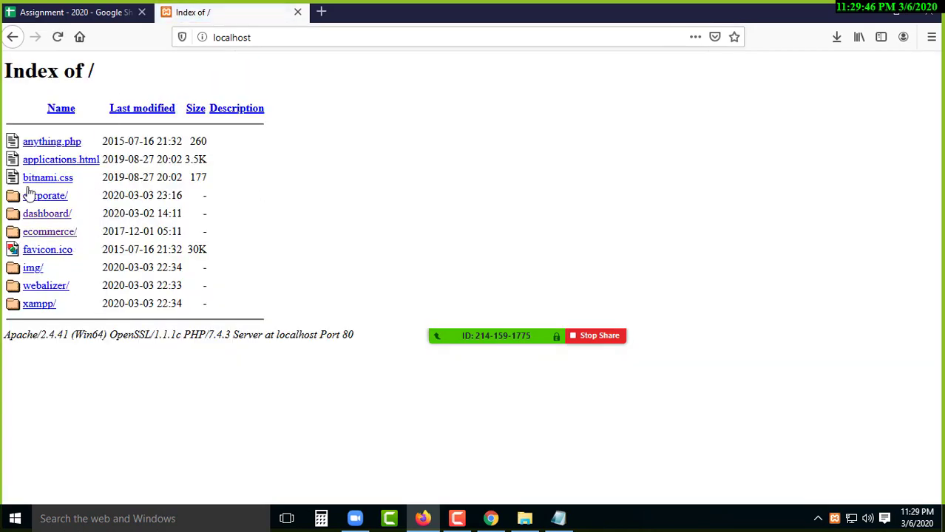
left_click(50, 236)
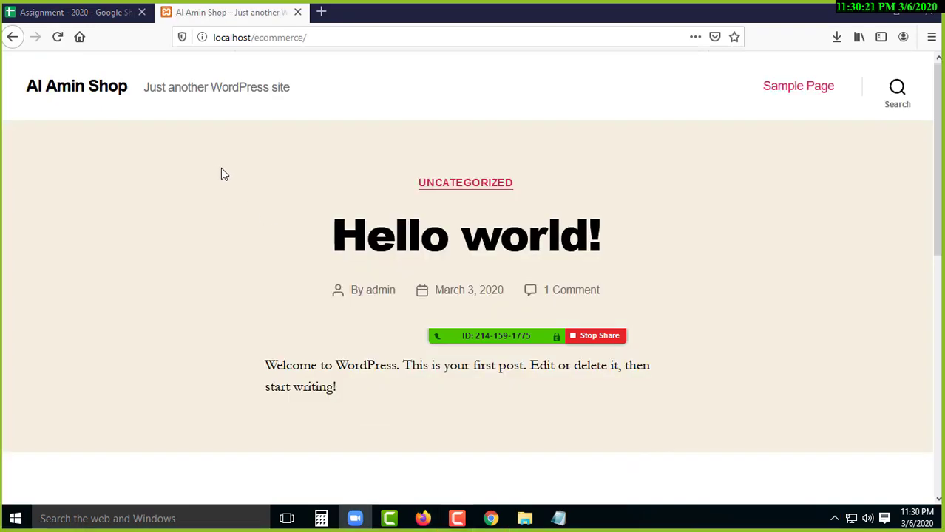
left_click(862, 14)
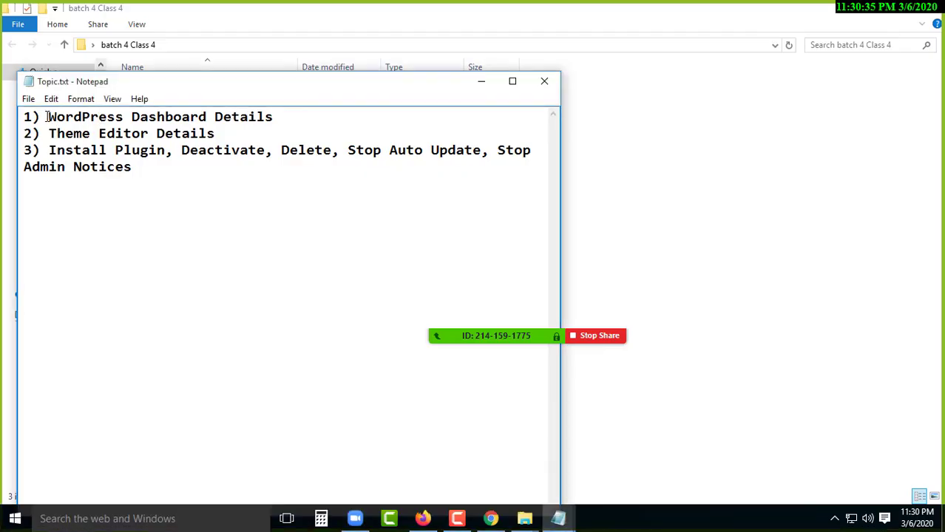
- Highlight the topics WordPress Dashboard Details, Theme Editor, Install Plugin and Stop Admin Notices in Topic.txt
left_click_drag(46, 116, 278, 118)
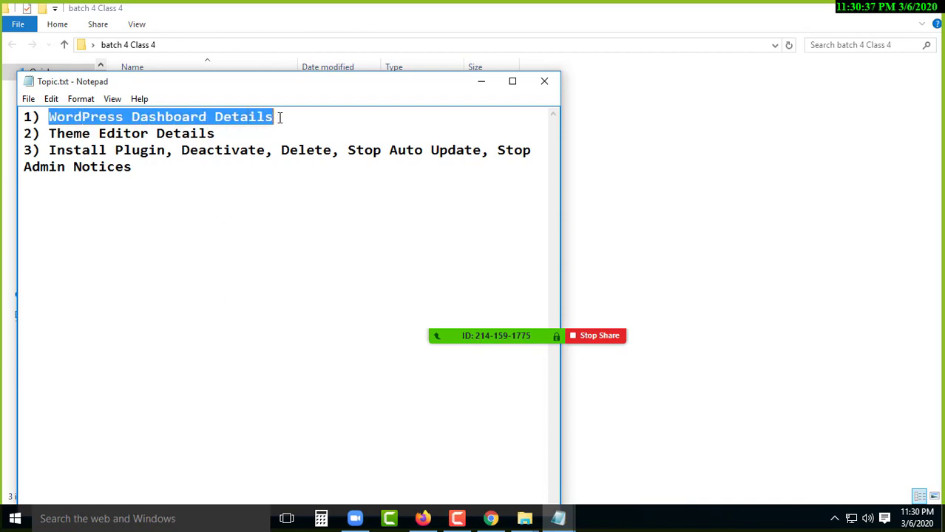
left_click(190, 135)
left_click_drag(49, 134, 236, 135)
left_click_drag(49, 150, 538, 173)
left_click(431, 152)
left_click(150, 170)
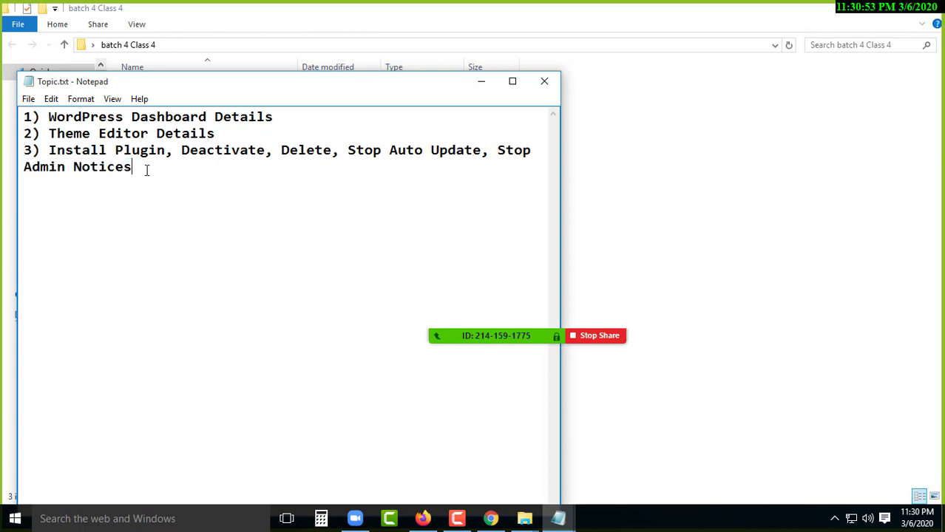
left_click_drag(494, 157, 524, 170)
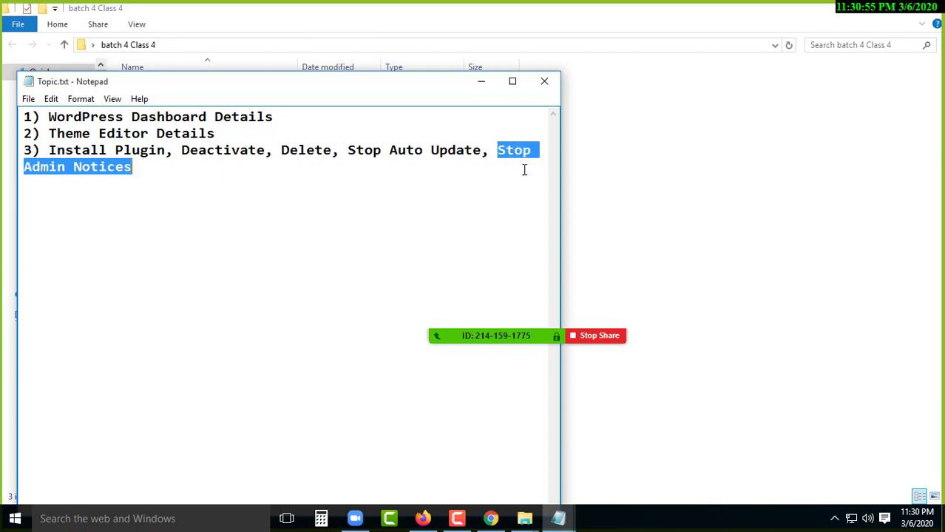
left_click(199, 171)
- Highlight all three topics together, revisit the first two, then minimise Notepad
left_click_drag(137, 169, 22, 122)
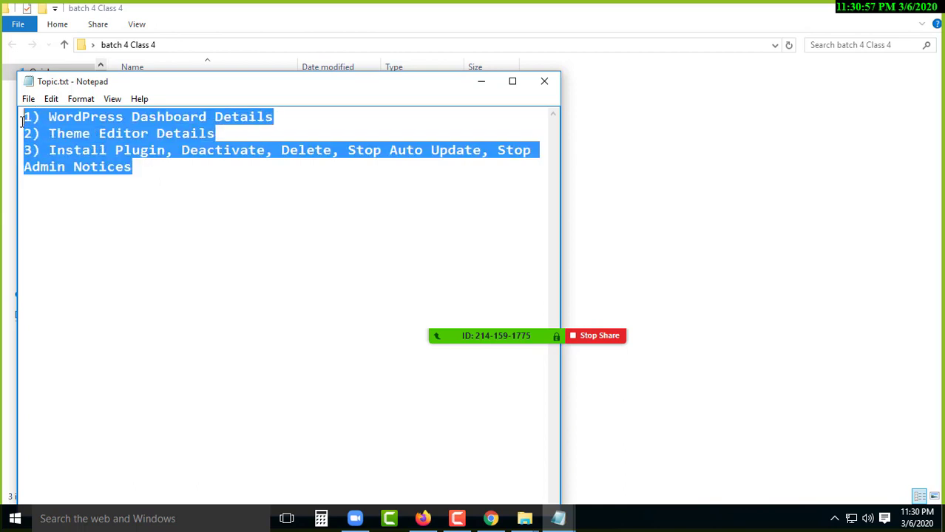
left_click(147, 170)
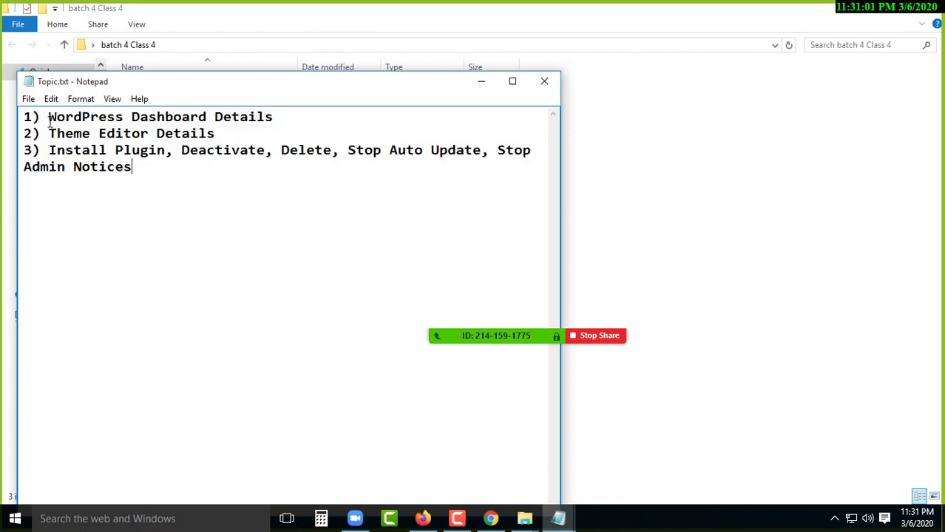
left_click_drag(46, 118, 315, 116)
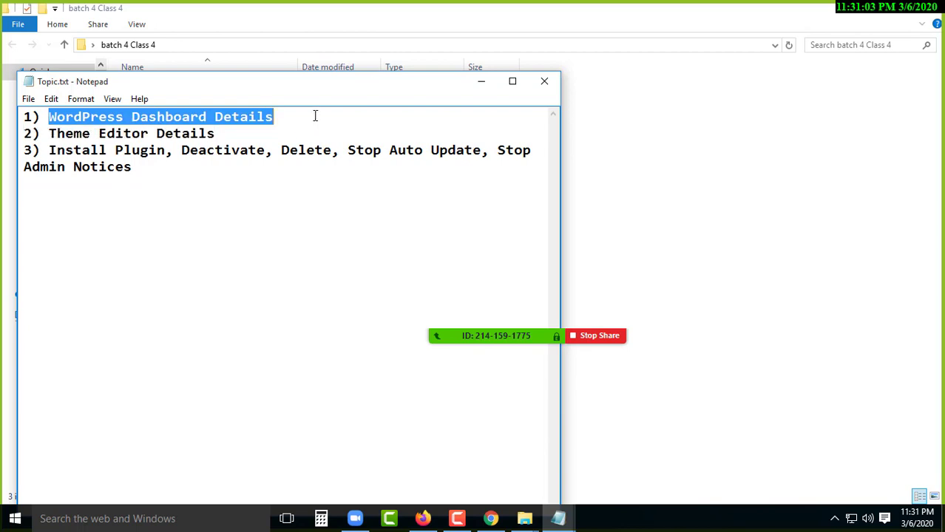
left_click(273, 124)
left_click(244, 131)
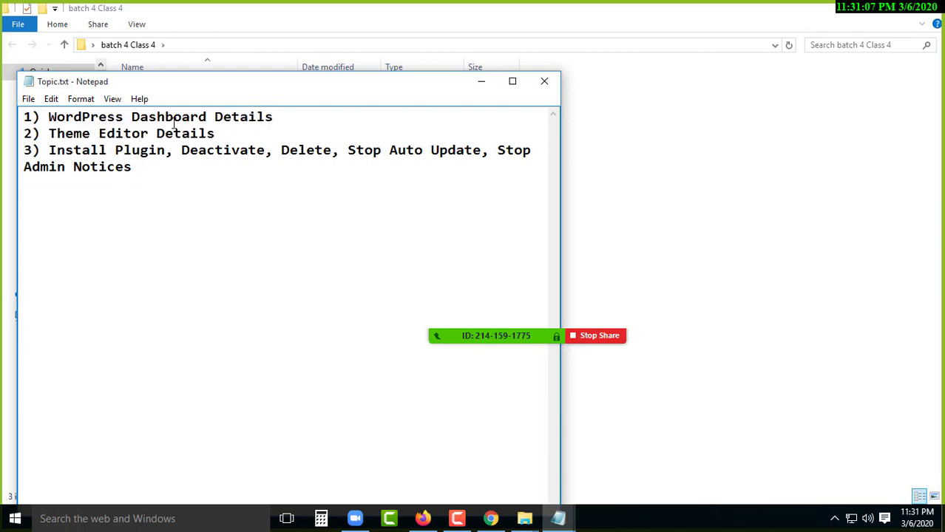
left_click(480, 83)
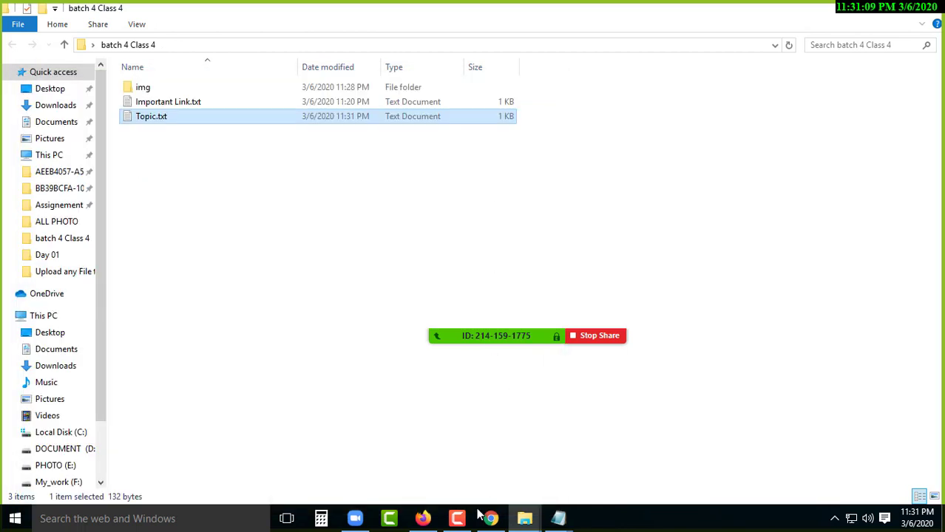
- Append wp-admin/ to the site address to load localhost/ecommerce/wp-admin/
left_click(437, 520)
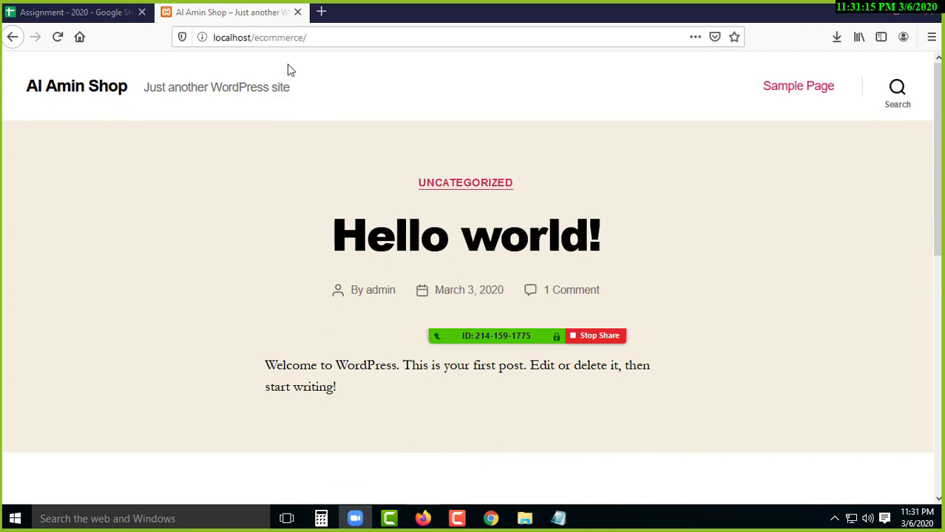
left_click(311, 37)
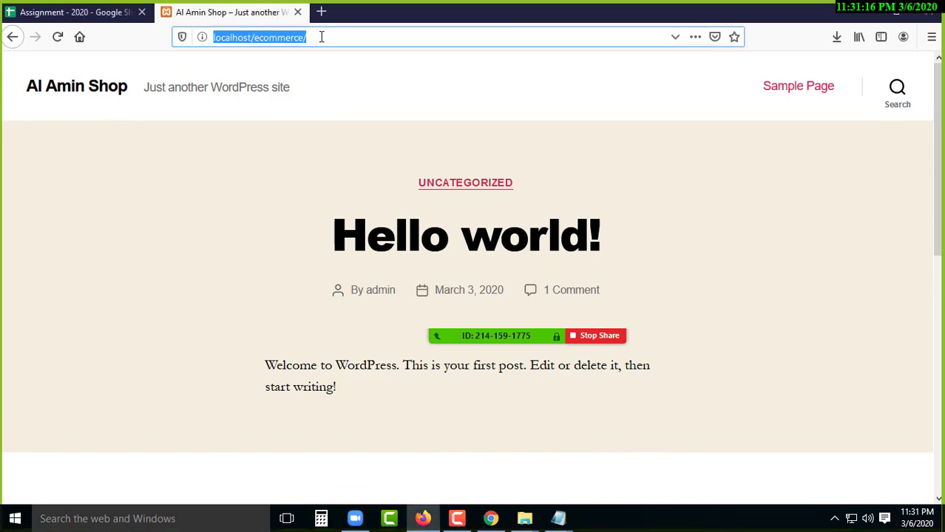
left_click(364, 36)
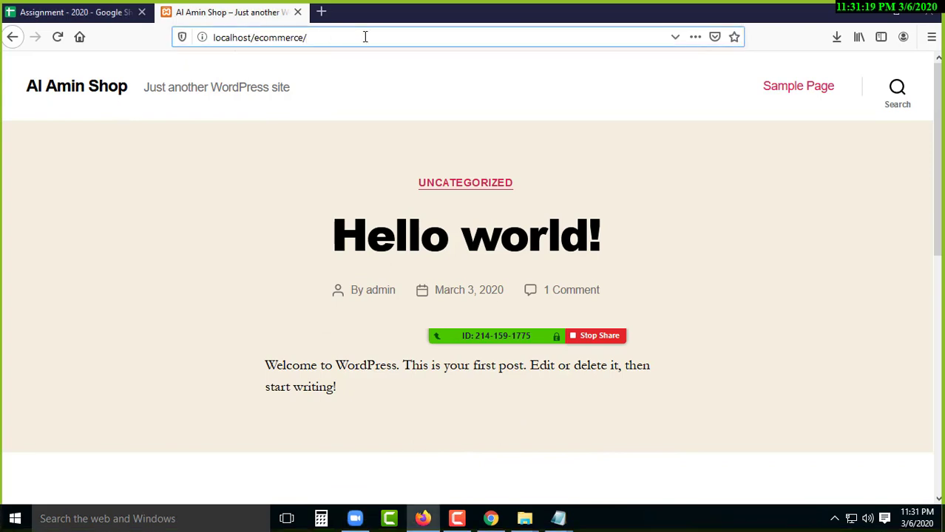
type("wp-a")
type("in")
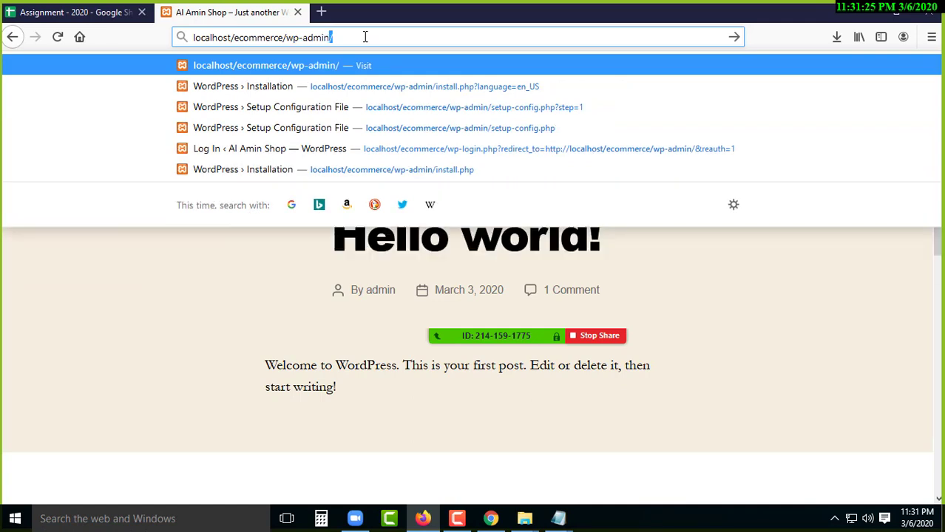
type("/")
key("Return")
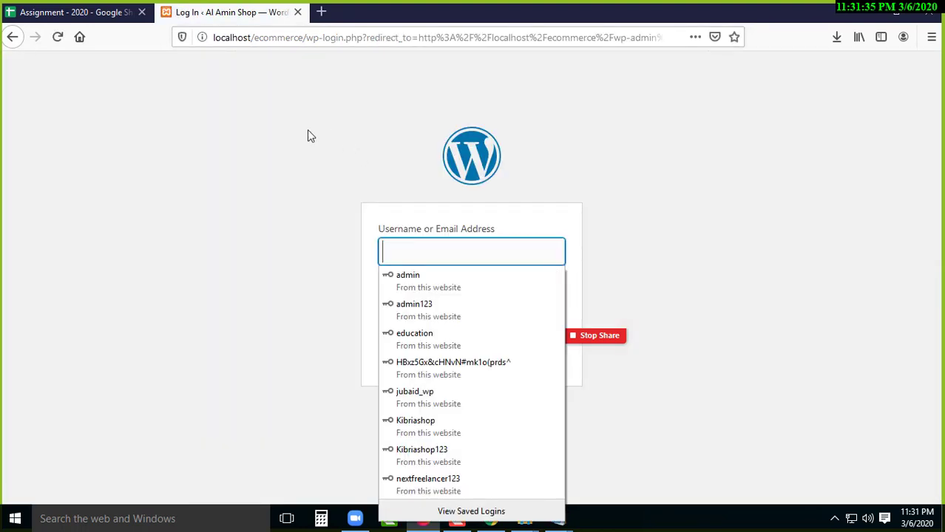
- Log in with the site's admin username and the account password
left_click(412, 196)
left_click(470, 250)
type("admin")
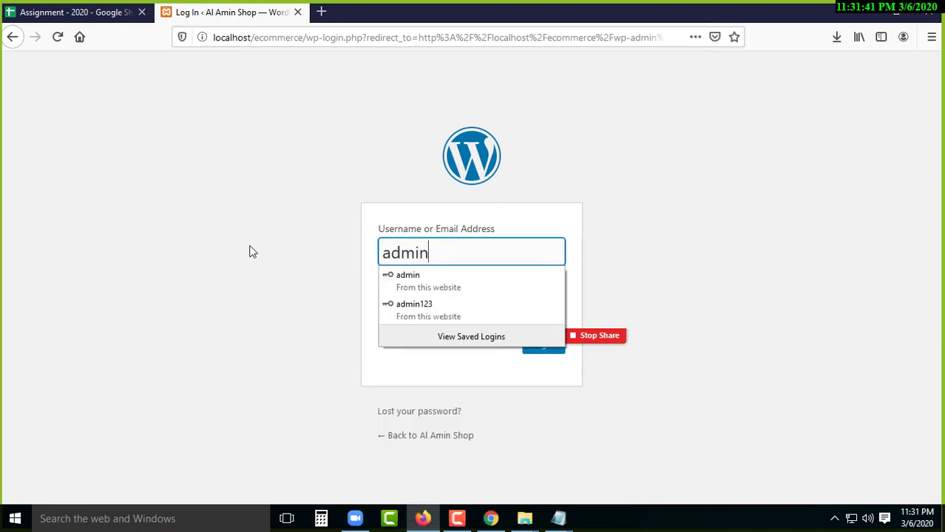
left_click(344, 333)
left_click(452, 307)
type("1234")
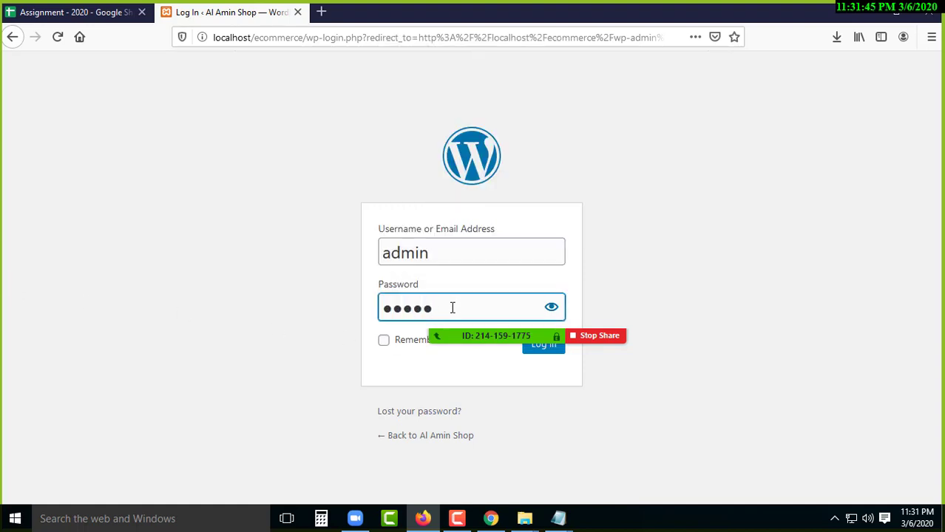
left_click(625, 219)
left_click(543, 354)
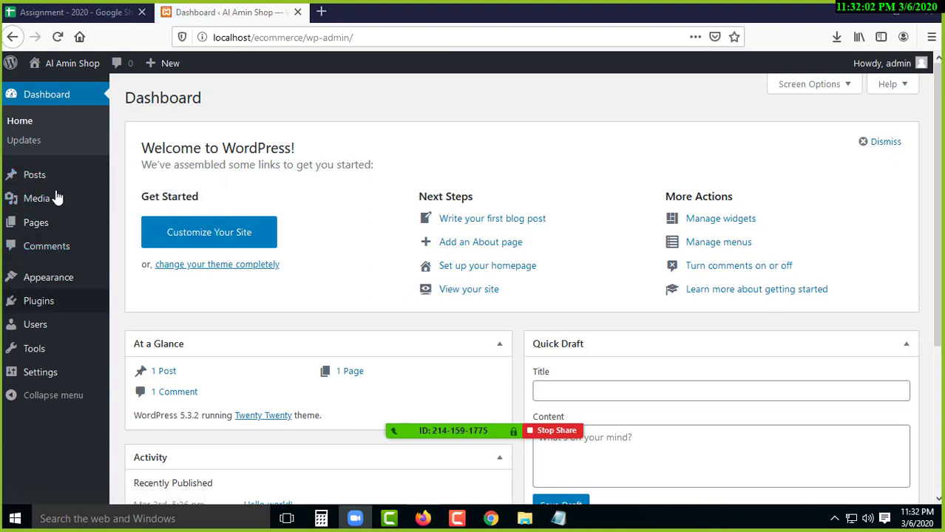
- Go to Posts > All Posts and start a new post with Add New
mouse_move(30, 184)
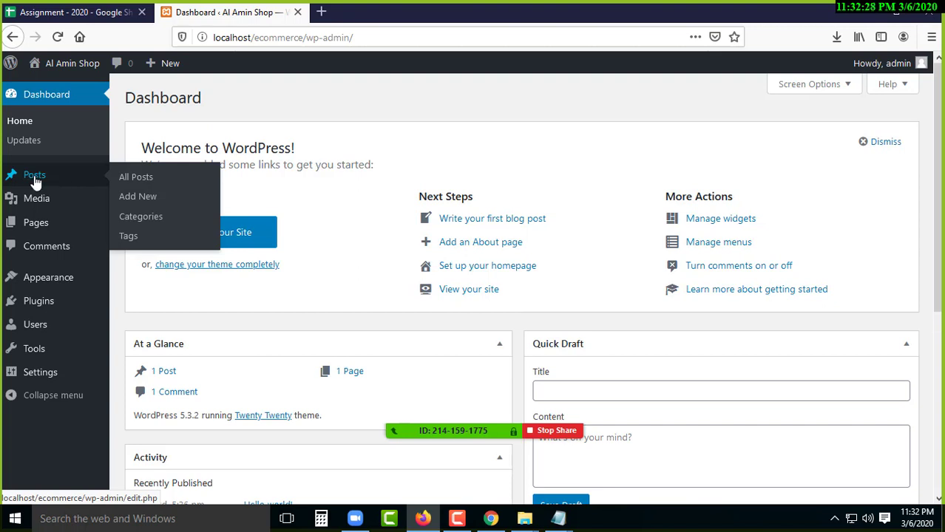
left_click(96, 204)
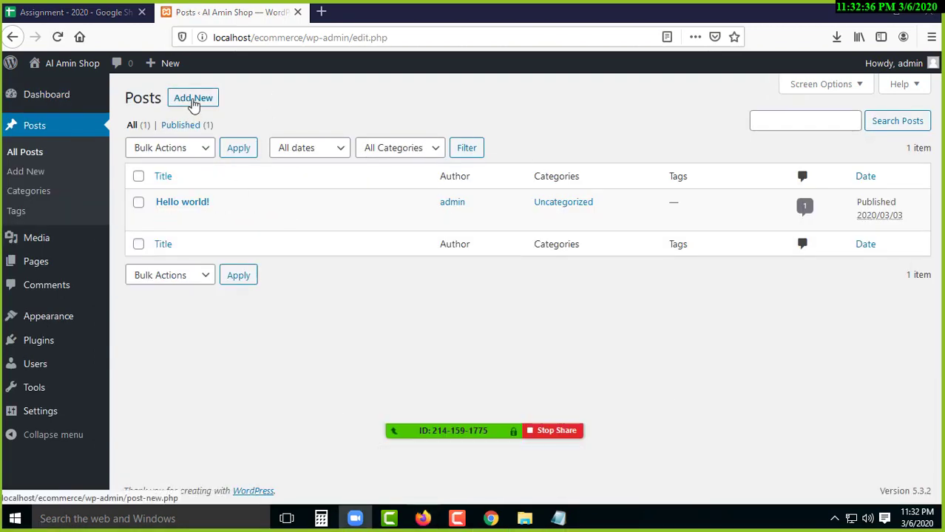
left_click(189, 107)
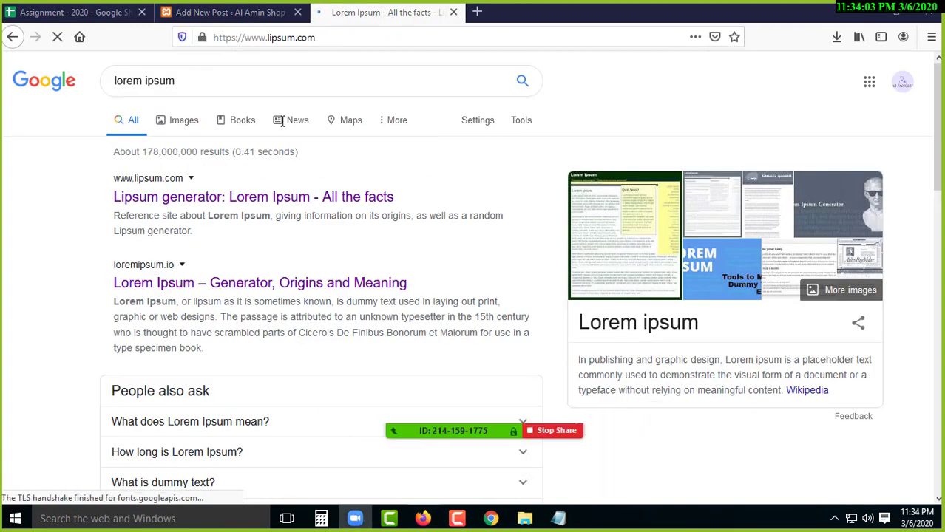
- Back in the editor, check the title 'Best Smartphone in 2020' and add an empty paragraph below it
left_click(234, 13)
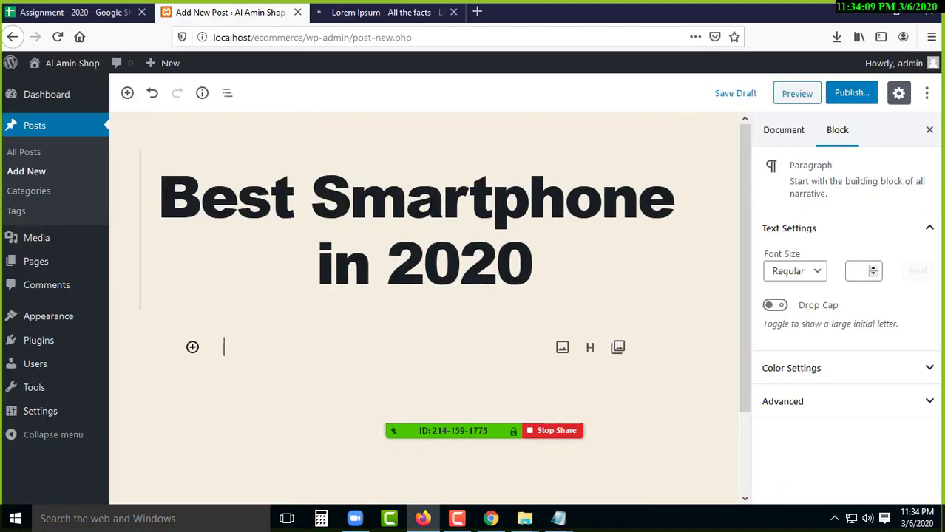
triple_click(529, 250)
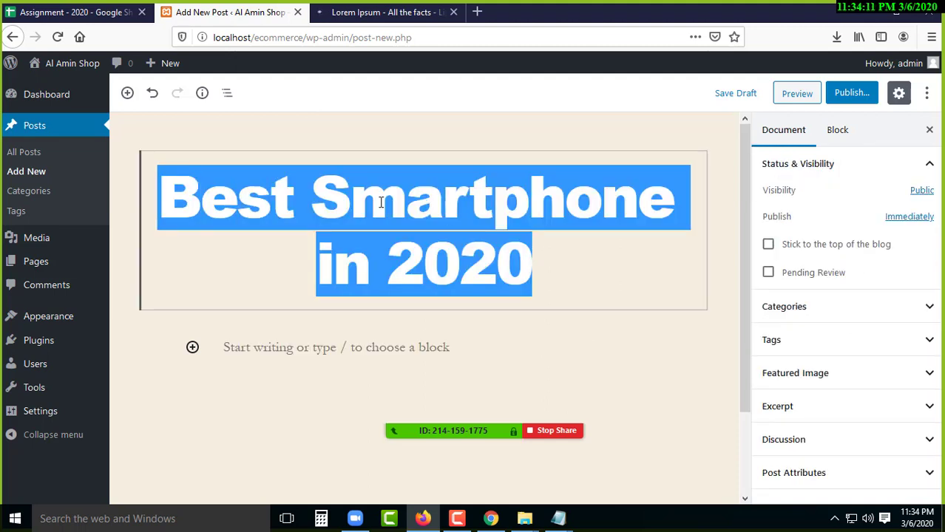
left_click(294, 360)
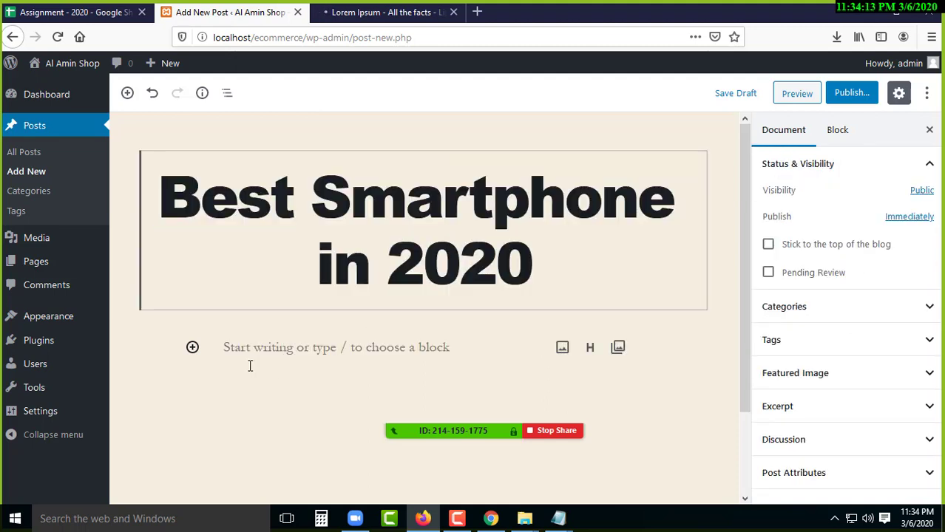
left_click(274, 356)
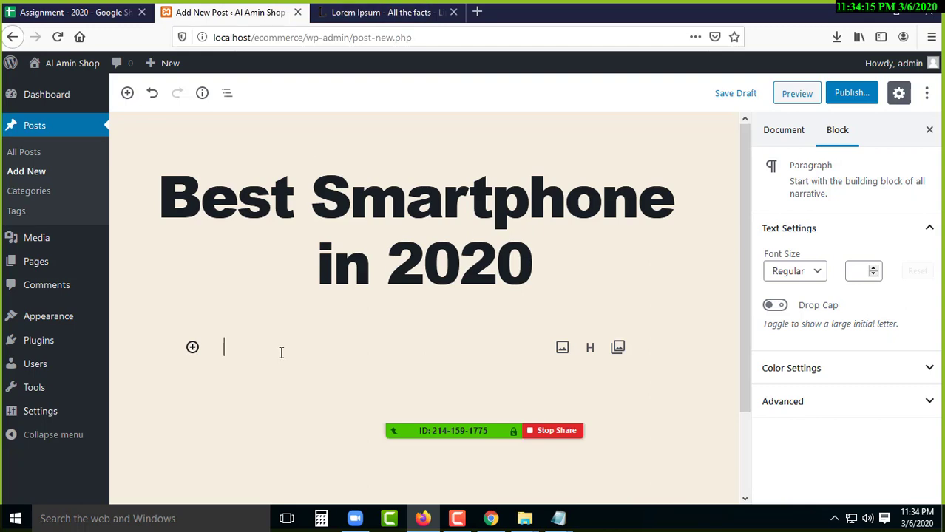
- Copy the first Lorem Ipsum paragraph from the lipsum.com page
left_click(390, 13)
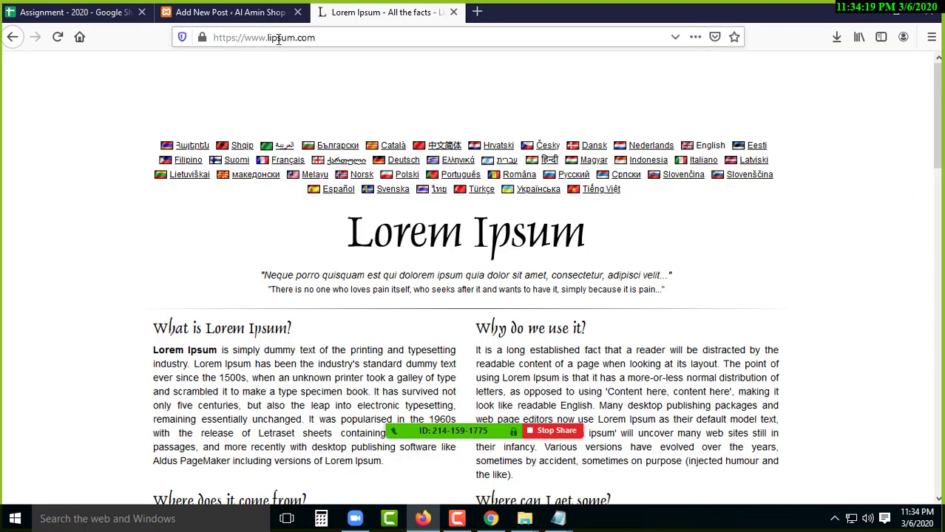
scroll(509, 185, "down", 3)
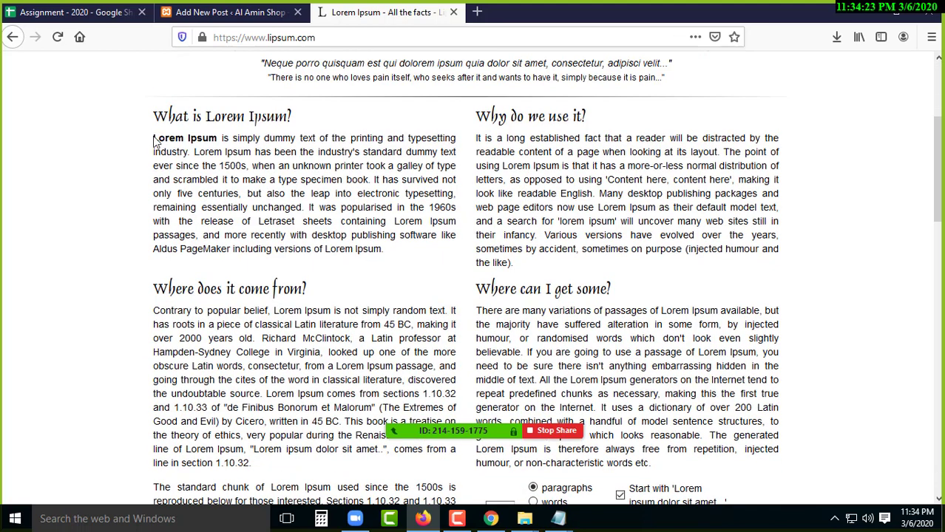
left_click_drag(154, 138, 363, 249)
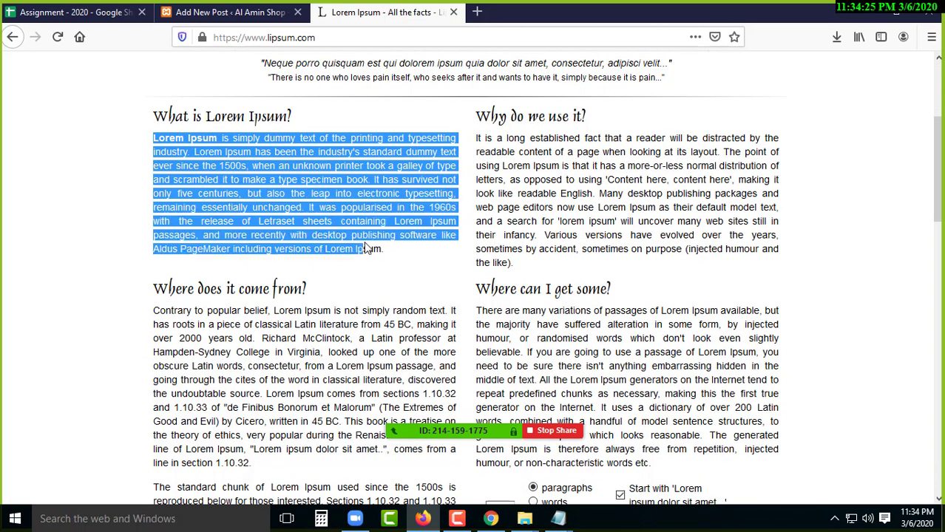
right_click(251, 178)
left_click(230, 184)
- Paste the copied Lorem Ipsum paragraph into the post's empty paragraph block
left_click(230, 11)
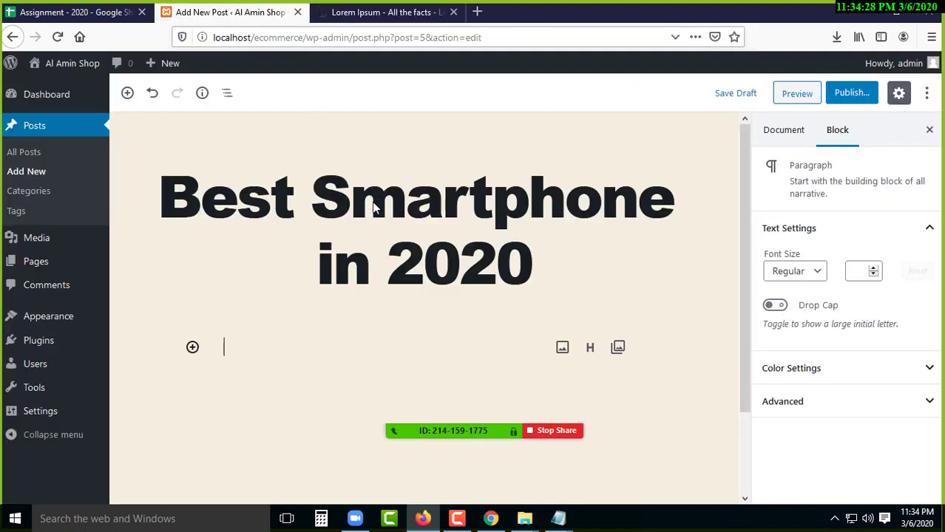
right_click(252, 351)
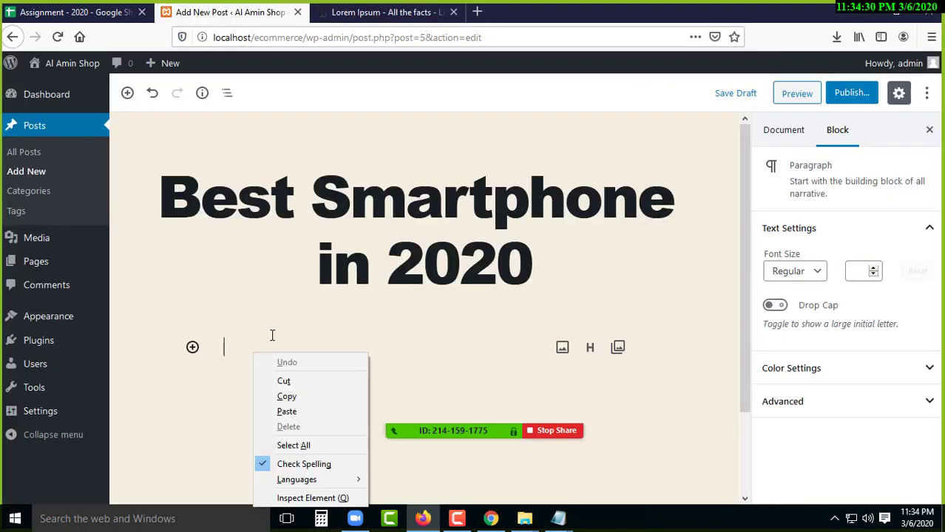
left_click(286, 412)
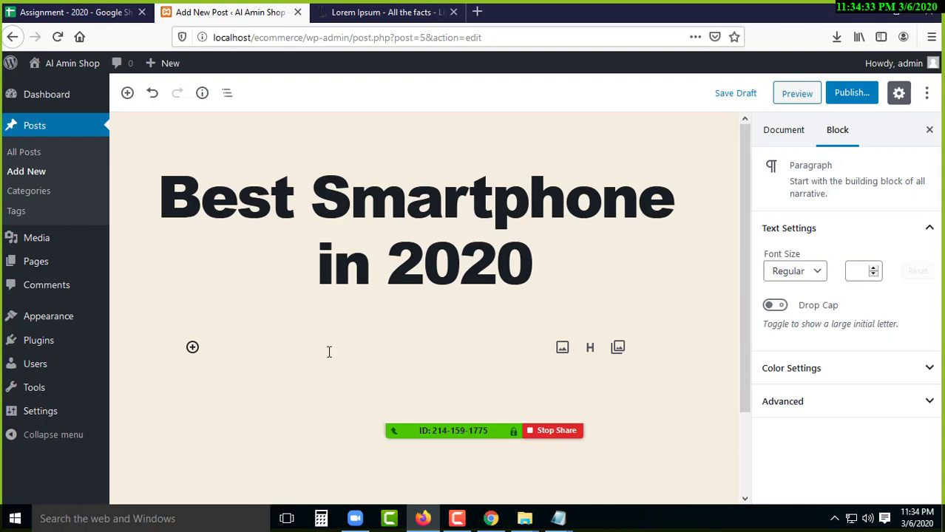
scroll(329, 353, "down", 5)
scroll(306, 340, "up", 3)
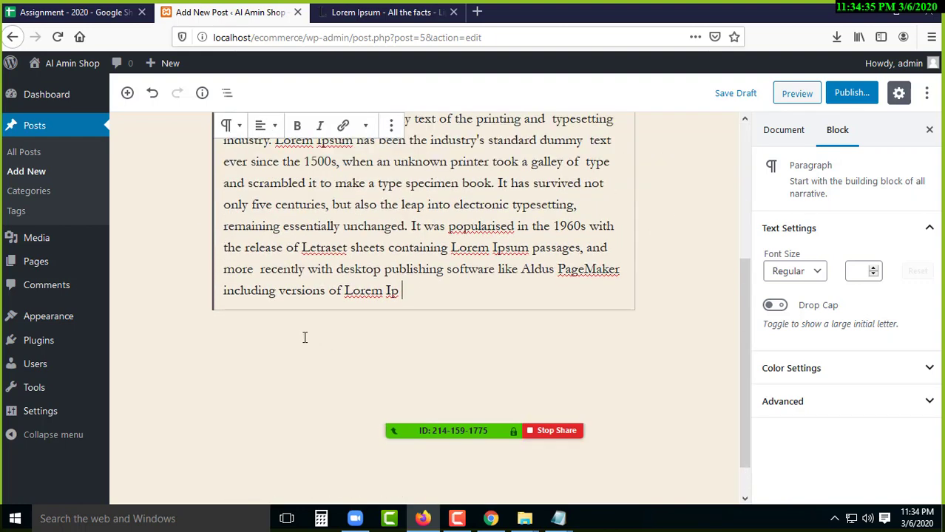
scroll(298, 330, "up", 2)
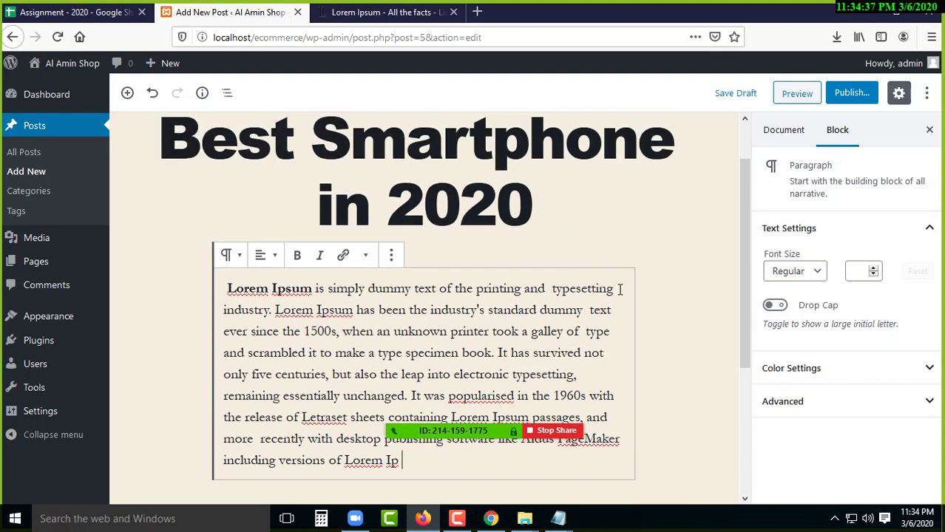
left_click(785, 134)
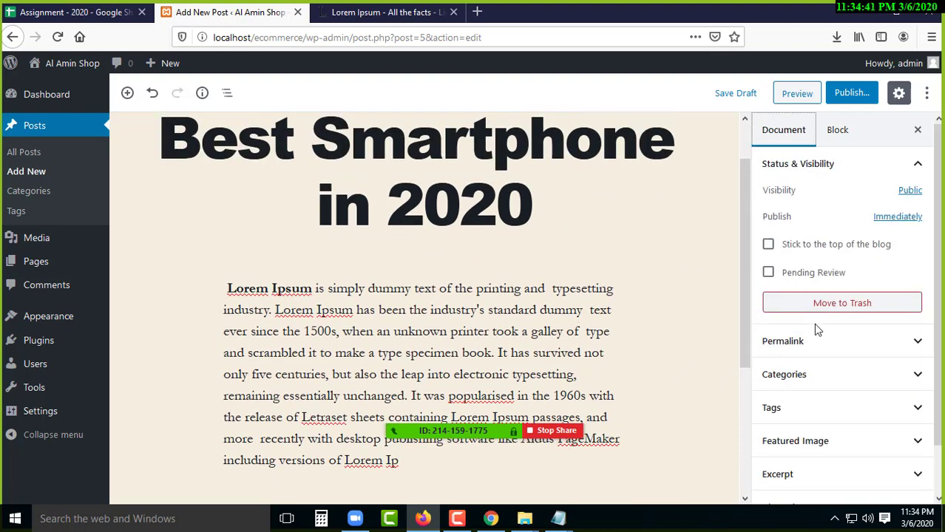
scroll(814, 323, "down", 2)
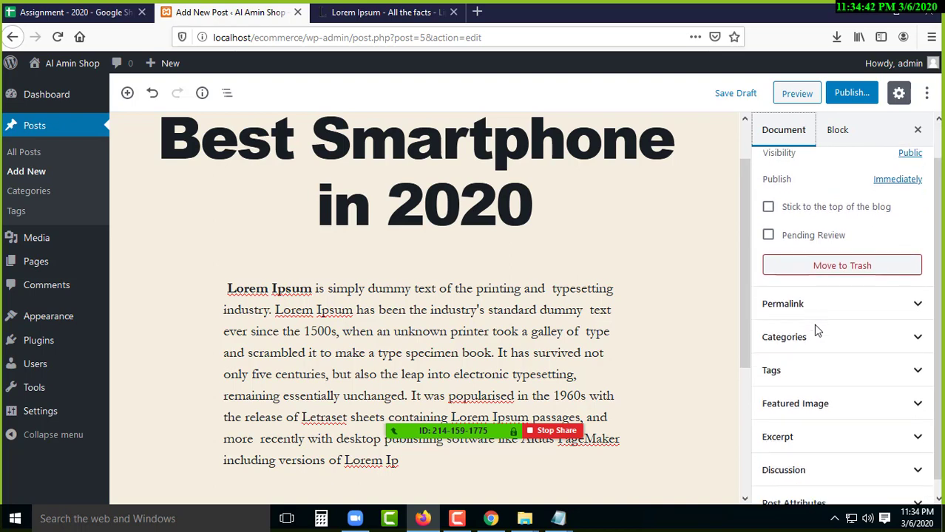
- Upload bg.jpg from Desktop/batch 4 Class 4/img and set it as the post's featured image
left_click(828, 394)
left_click(838, 427)
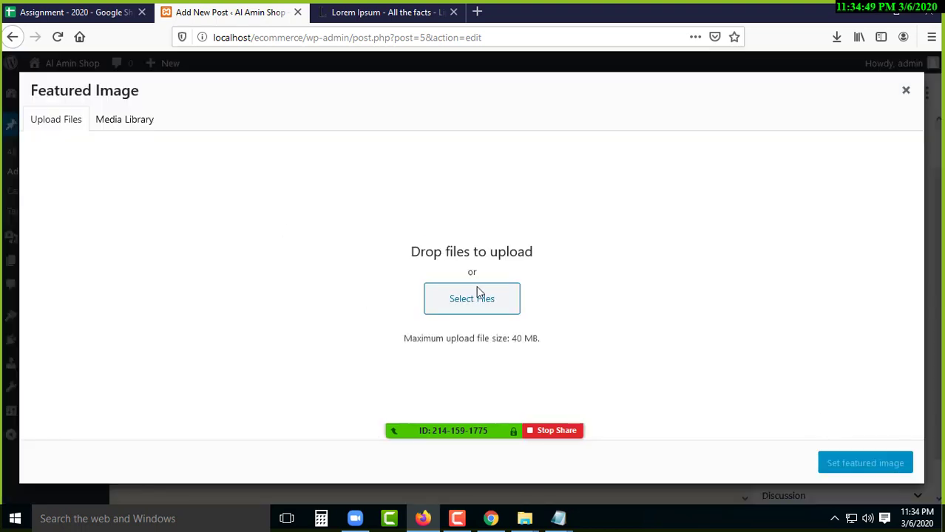
left_click(130, 124)
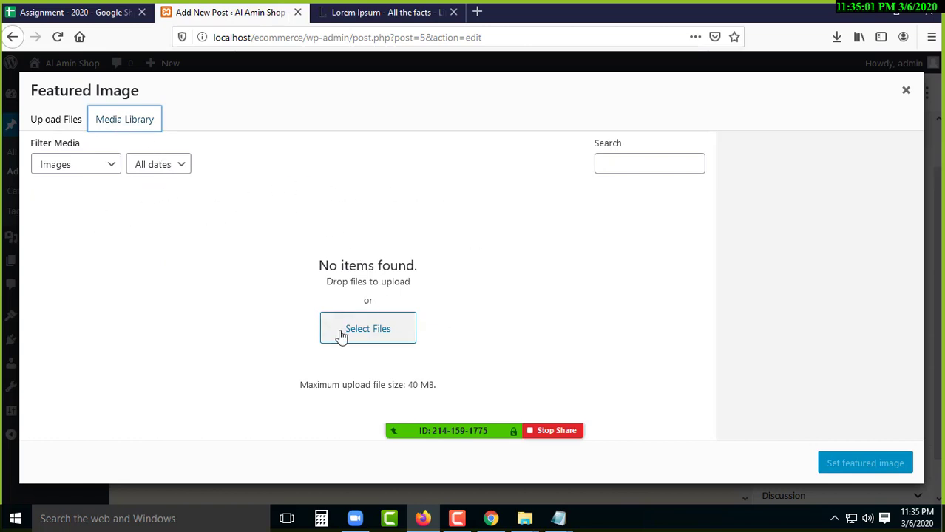
left_click(44, 127)
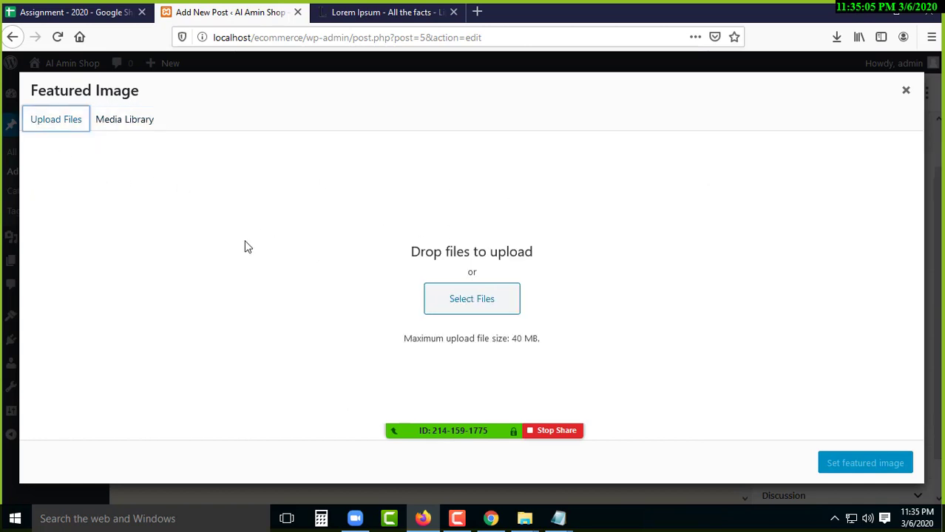
left_click(466, 302)
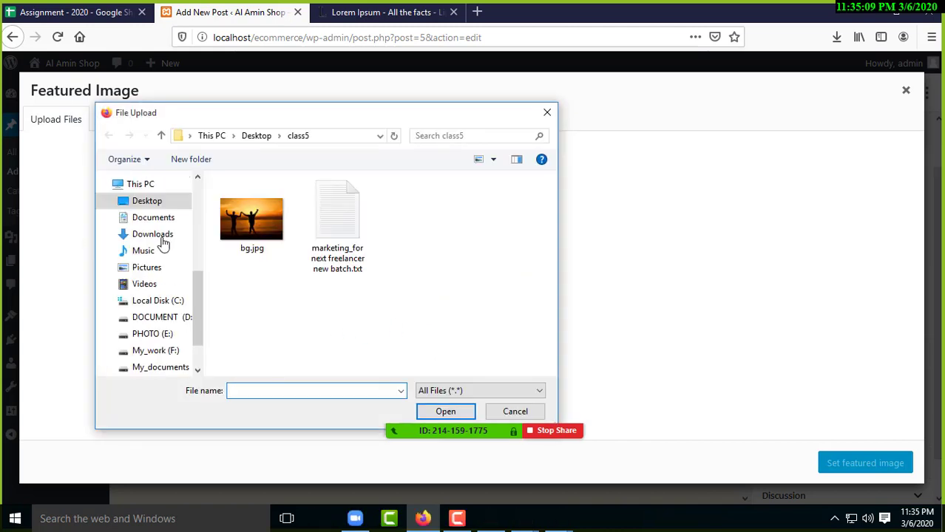
left_click(148, 203)
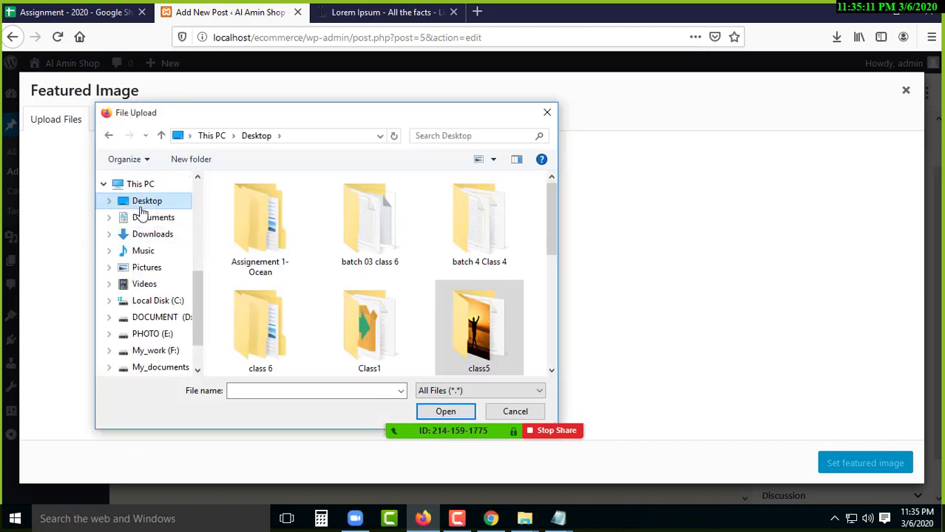
double_click(479, 222)
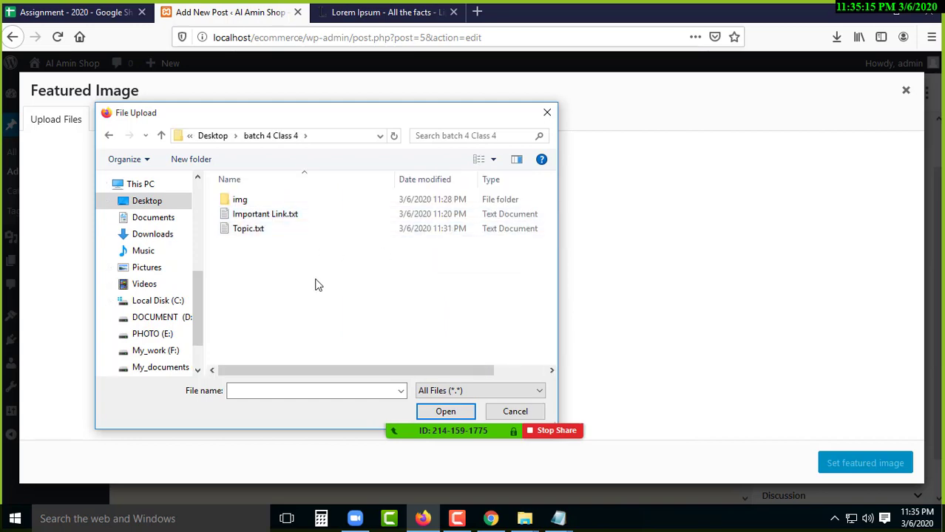
left_click(253, 205)
double_click(253, 205)
left_click(250, 207)
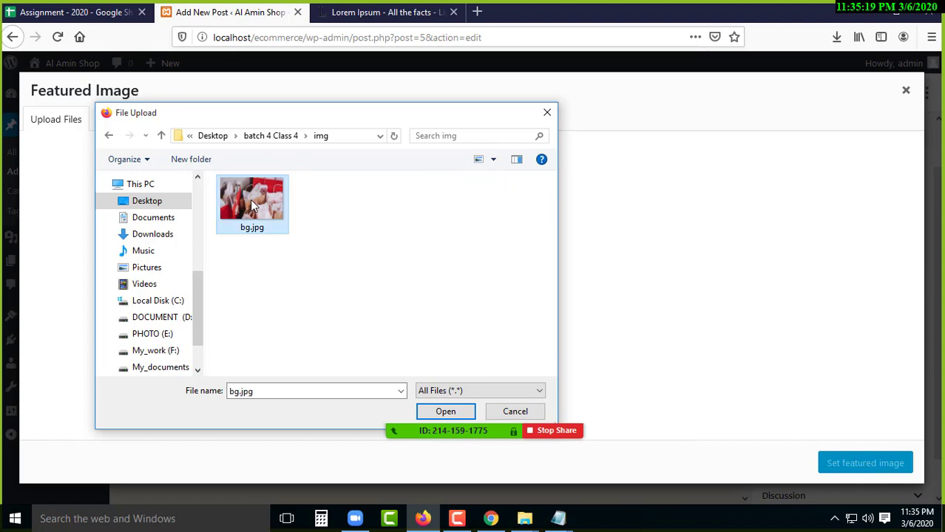
left_click(446, 412)
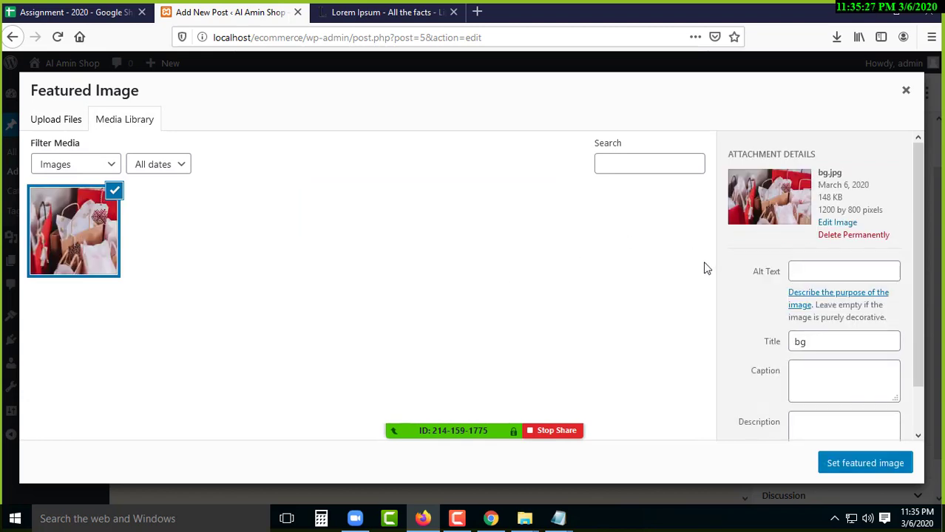
left_click(863, 472)
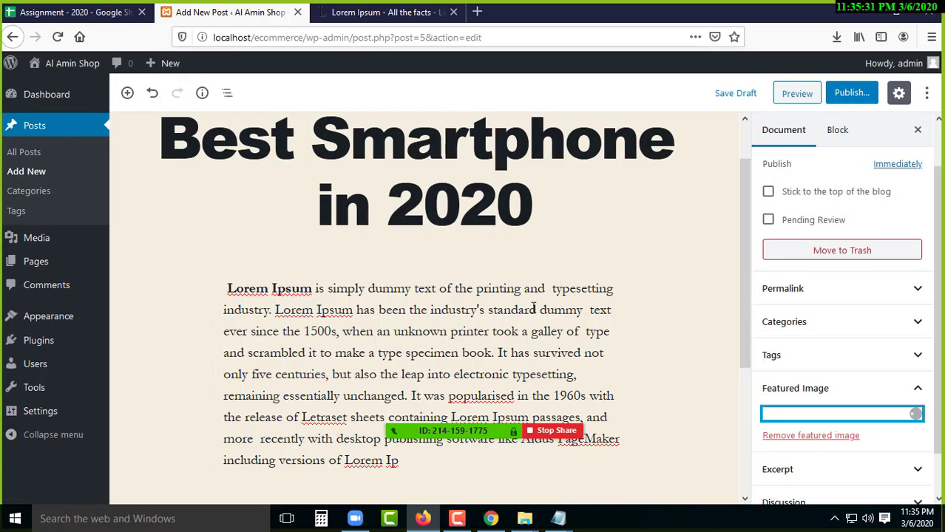
- Select the body paragraph, then select and deselect parts of the title 'Best Smartphone in 2020'
scroll(813, 399, "down", 5)
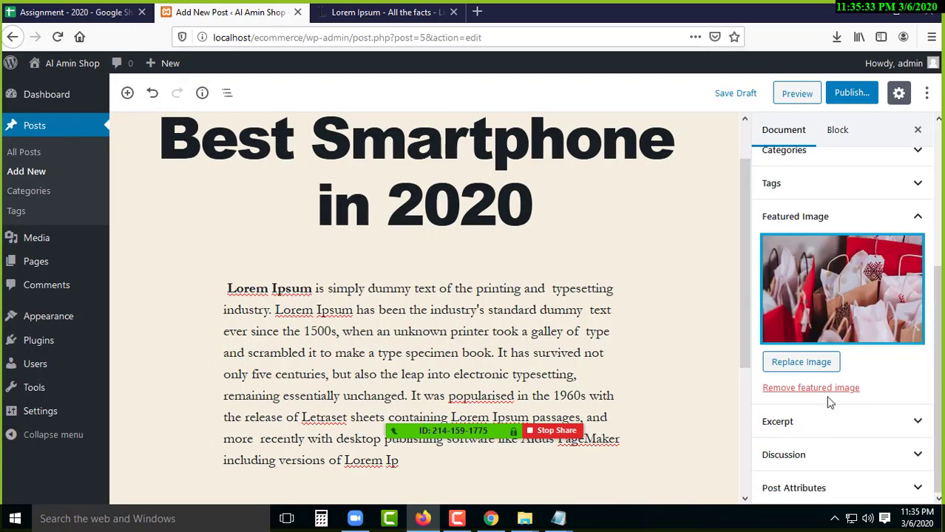
scroll(812, 407, "up", 5)
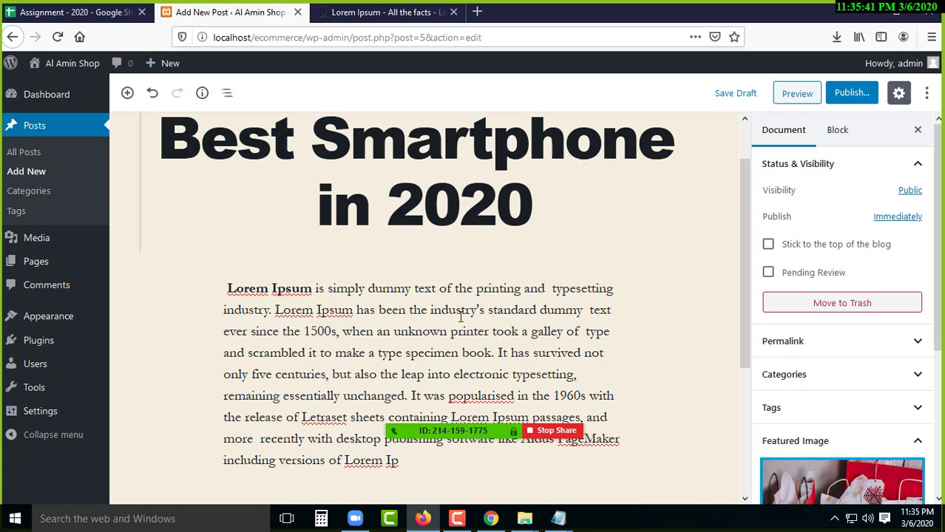
left_click(464, 521)
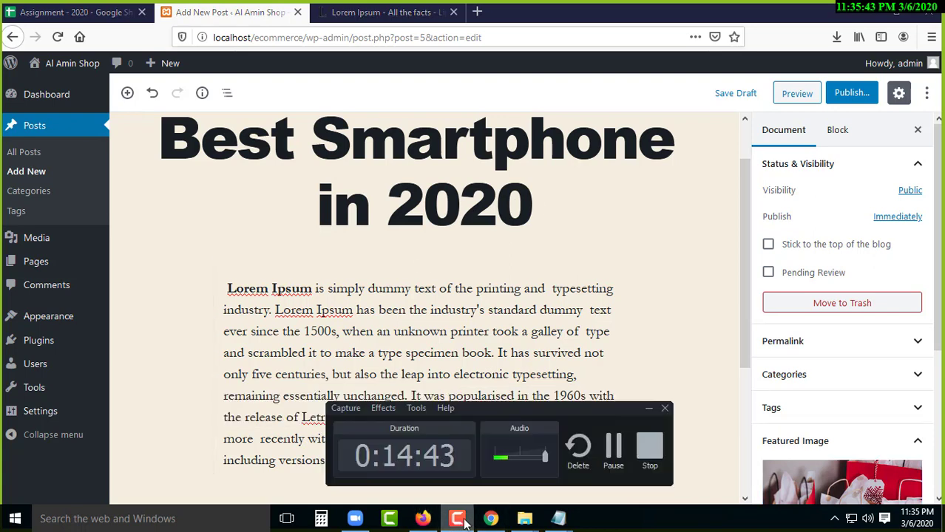
left_click(466, 521)
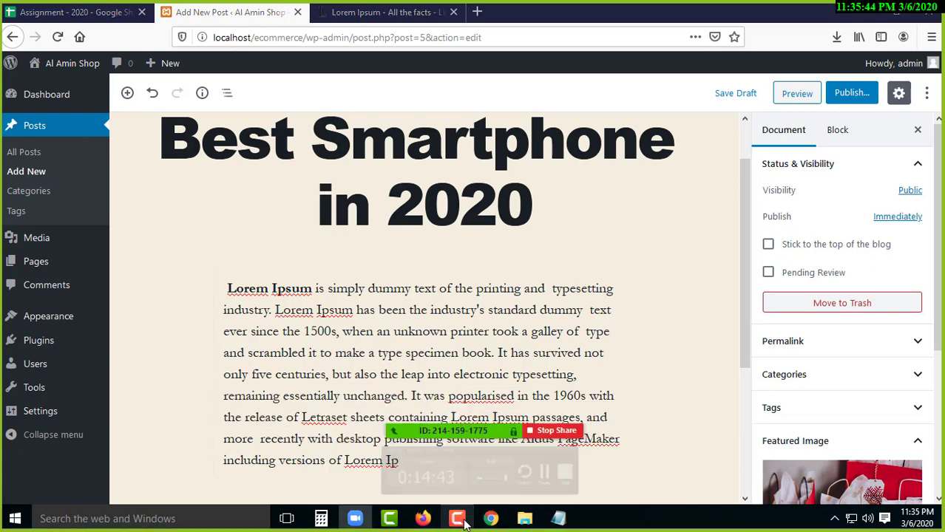
left_click(479, 331)
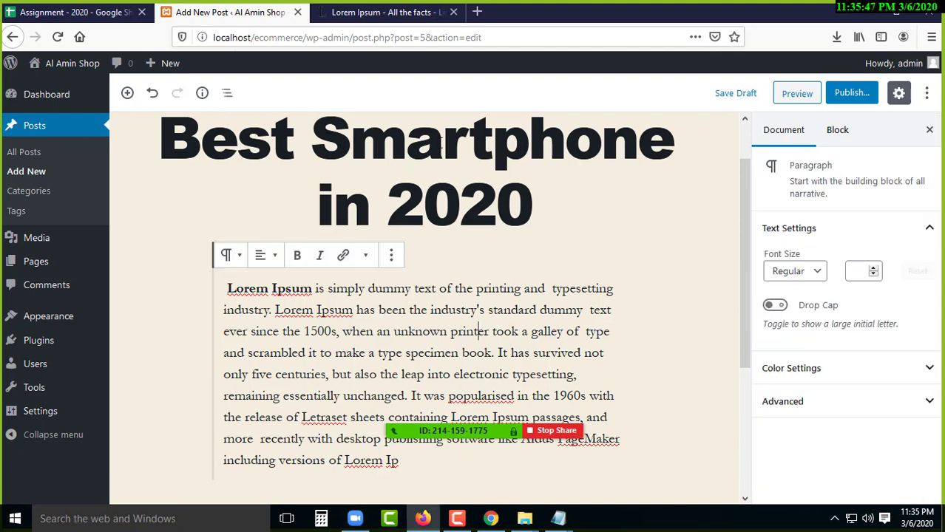
left_click_drag(311, 142, 443, 144)
left_click(492, 161)
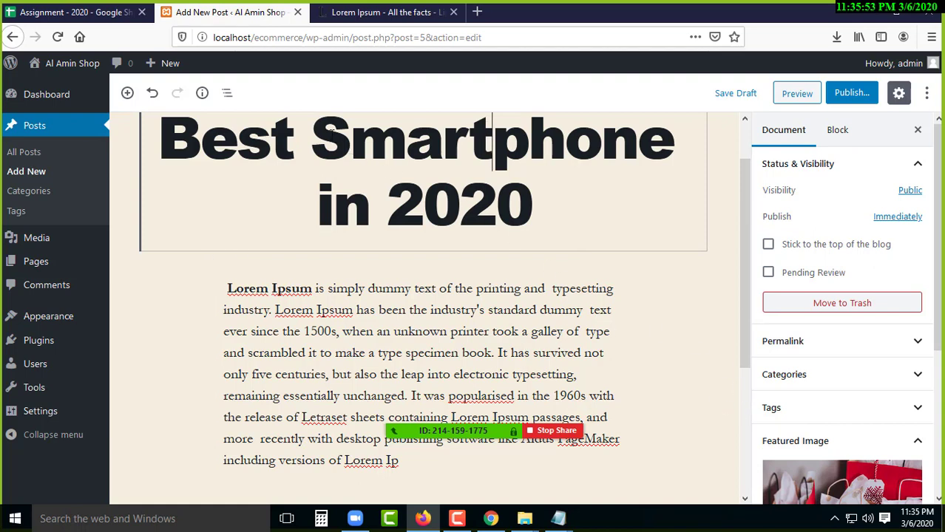
left_click_drag(323, 139, 682, 160)
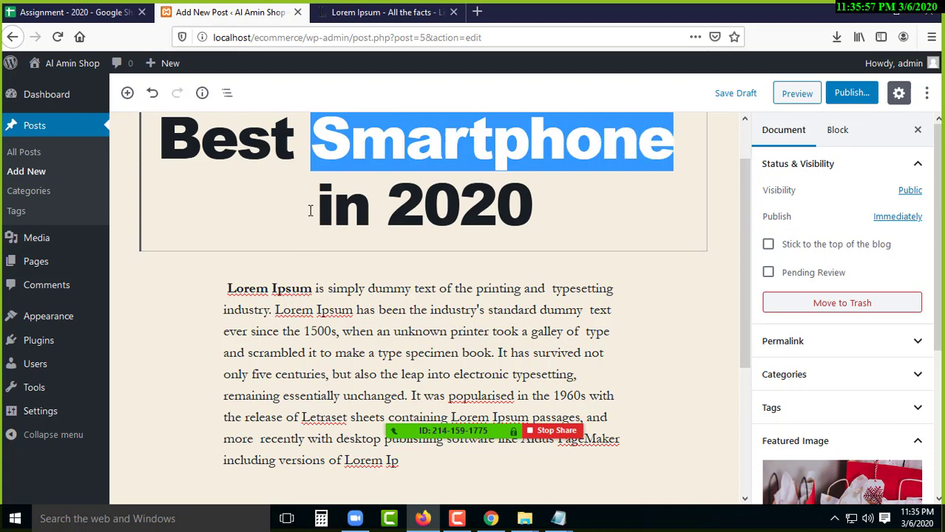
left_click(416, 211)
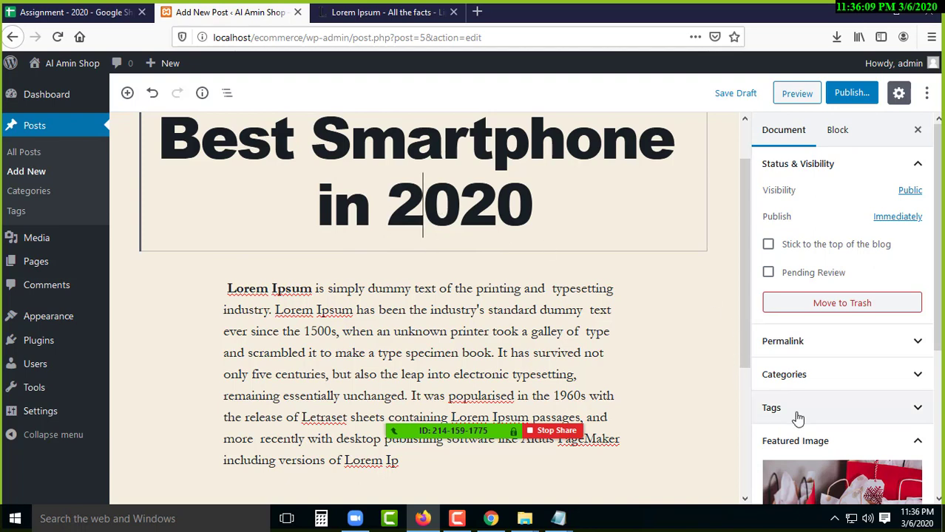
- Expand the Categories panel in the Document sidebar, showing only Uncategorized
scroll(797, 473, "down", 3)
scroll(749, 429, "up", 1)
scroll(735, 382, "up", 2)
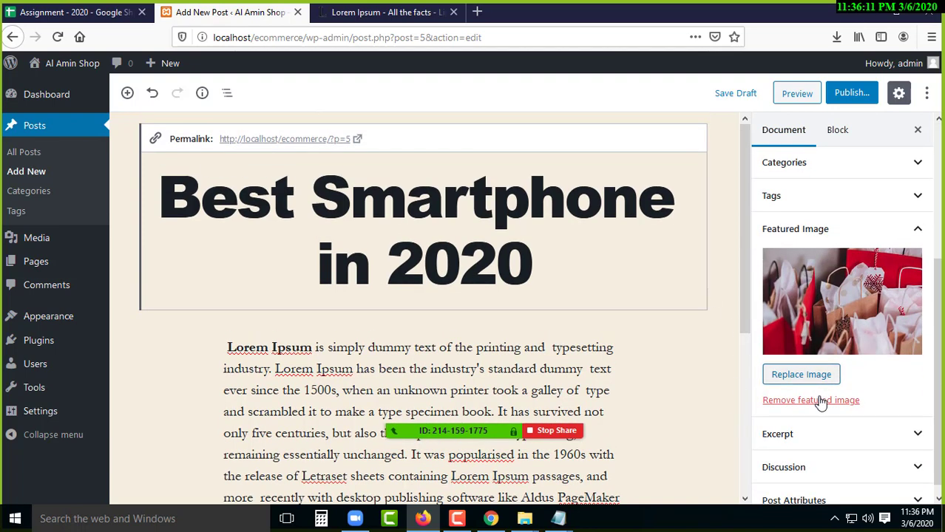
scroll(817, 395, "up", 4)
left_click(802, 311)
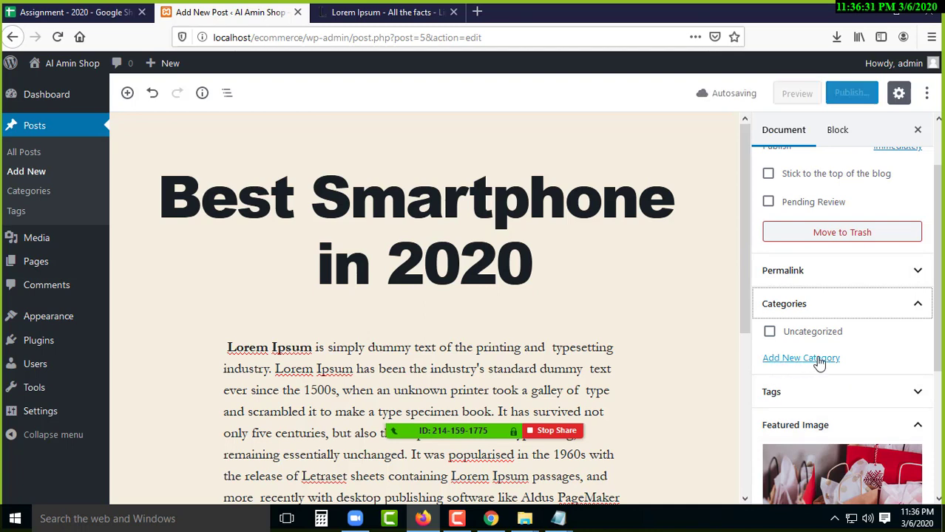
- Add a new 'Smartphone' category assigned to the post, then preview the post
left_click(801, 358)
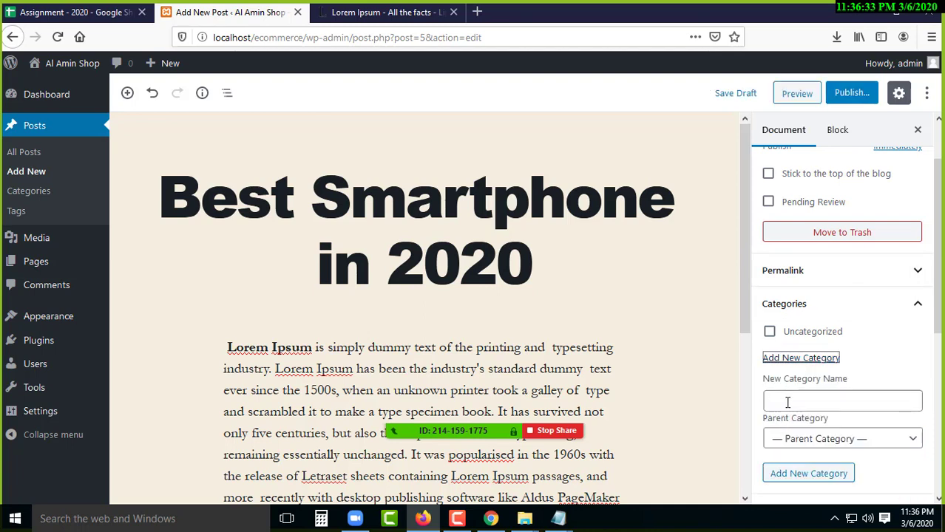
left_click(788, 402)
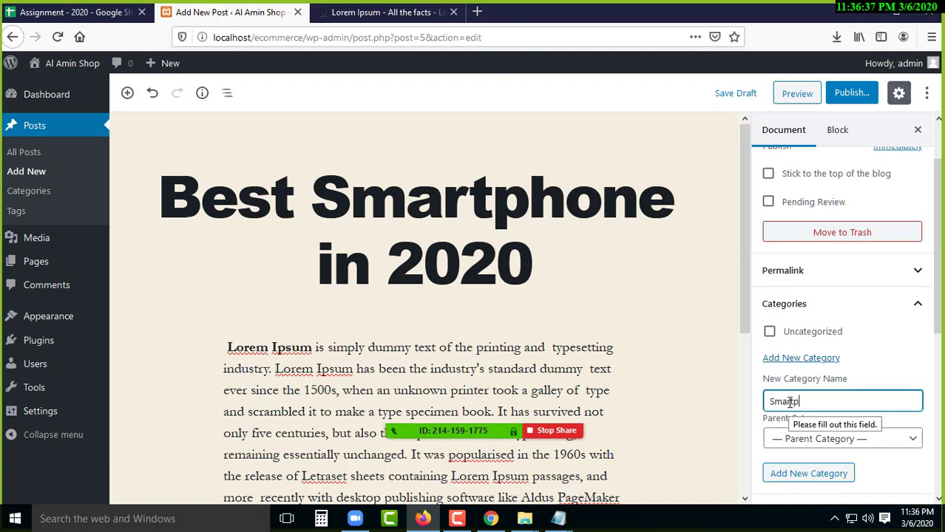
type("Smartphone")
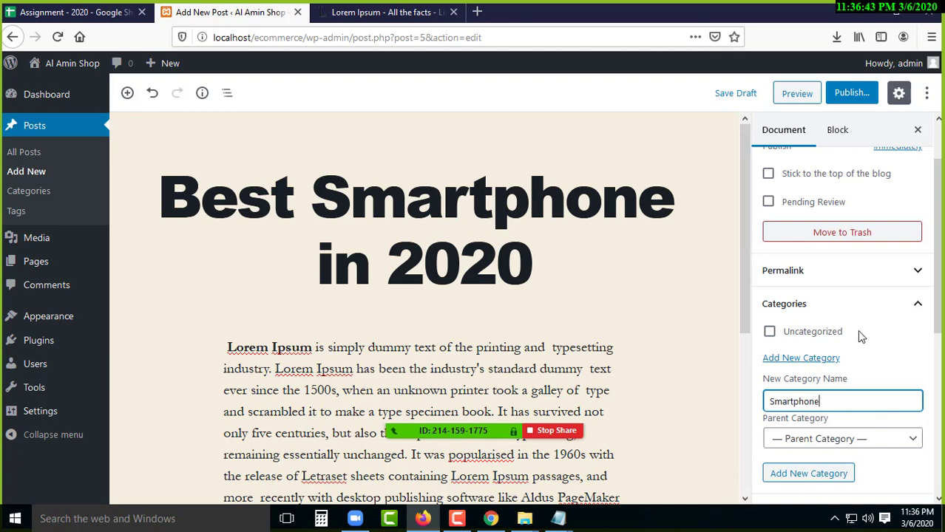
key("Return")
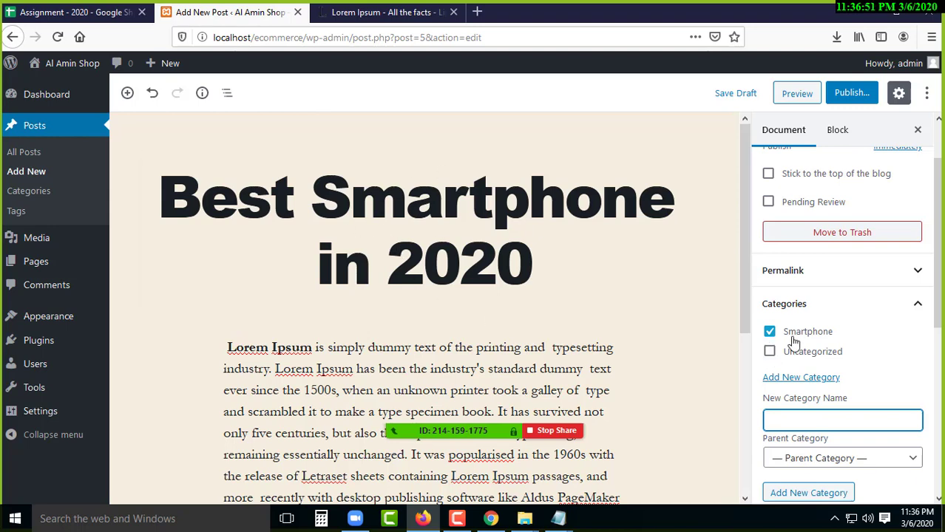
scroll(804, 418, "down", 3)
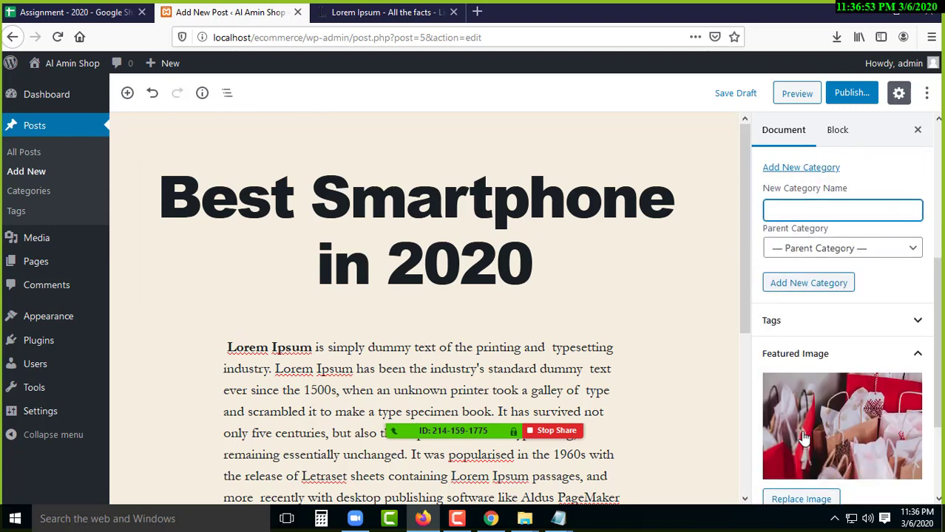
scroll(804, 438, "up", 4)
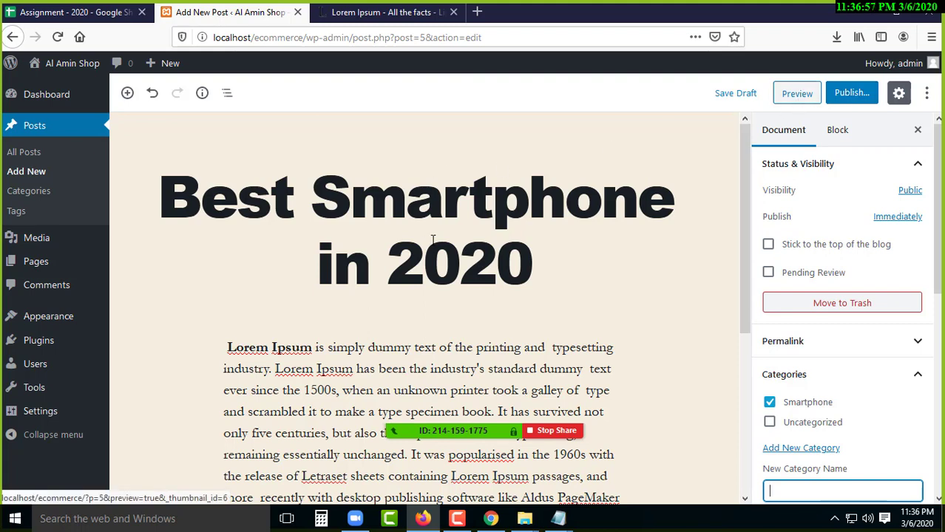
left_click(796, 94)
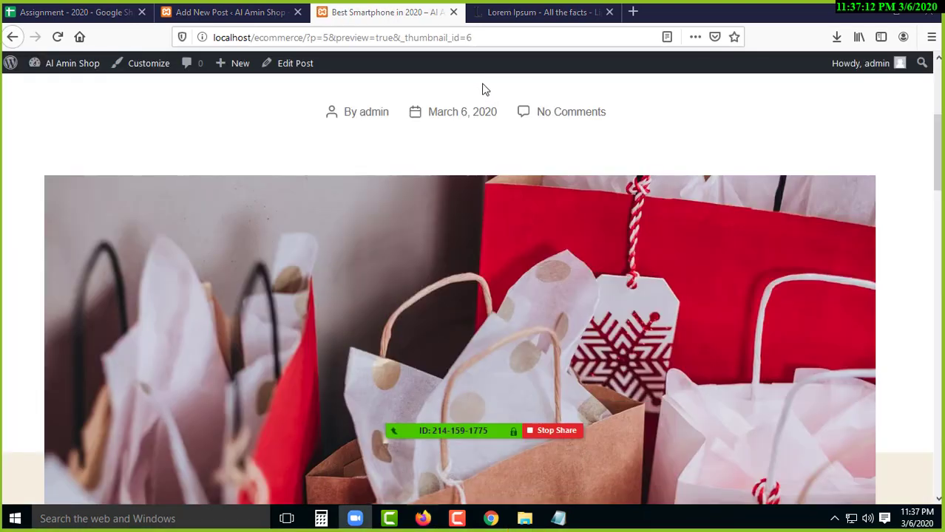
- Review the preview with SMARTPHONE category, featured image and body text, then return to the editor
scroll(454, 169, "up", 4)
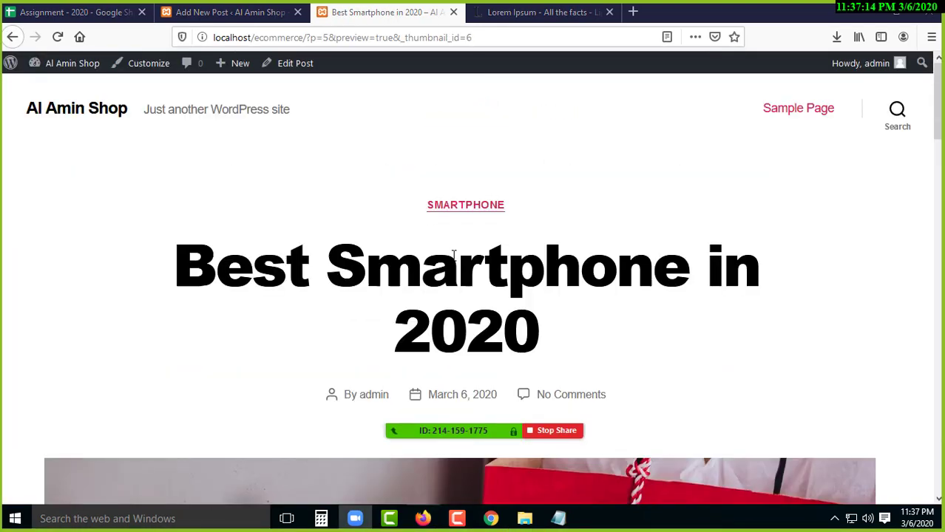
scroll(453, 255, "down", 6)
scroll(453, 261, "down", 5)
scroll(449, 260, "up", 5)
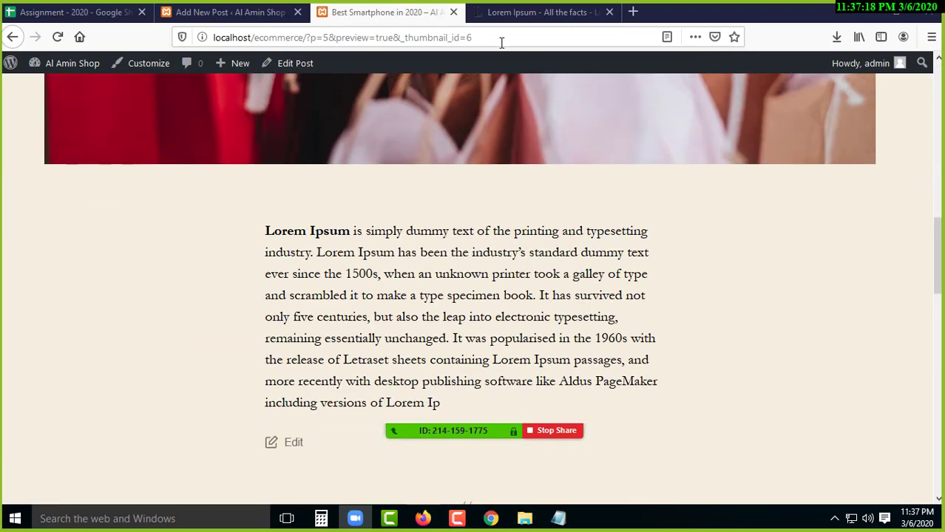
left_click(517, 12)
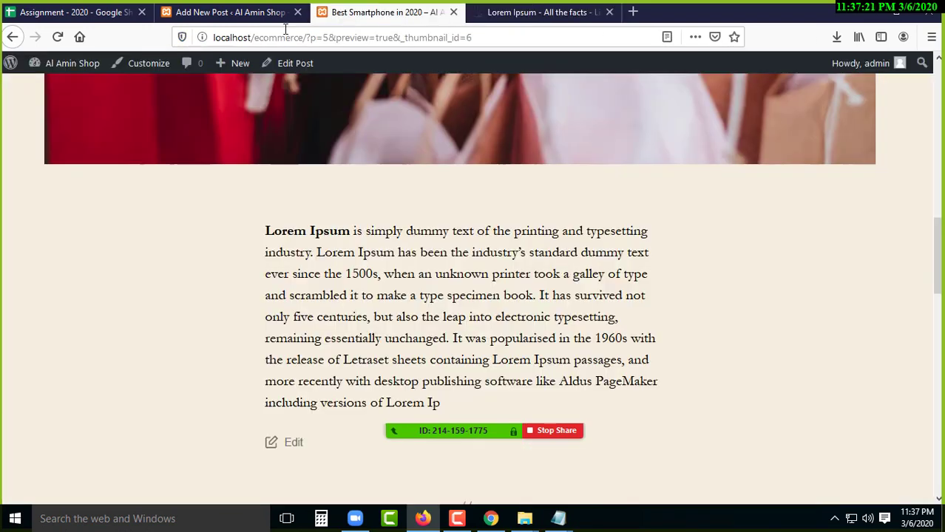
left_click(402, 14)
left_click(230, 15)
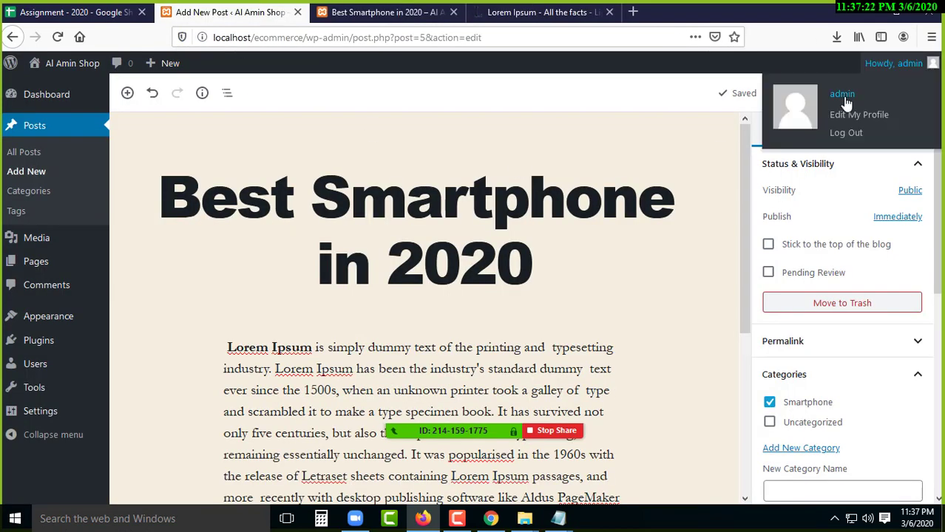
- Publish the 'Best Smartphone in 2020' post, confirming in the pre-publish panel
left_click(852, 96)
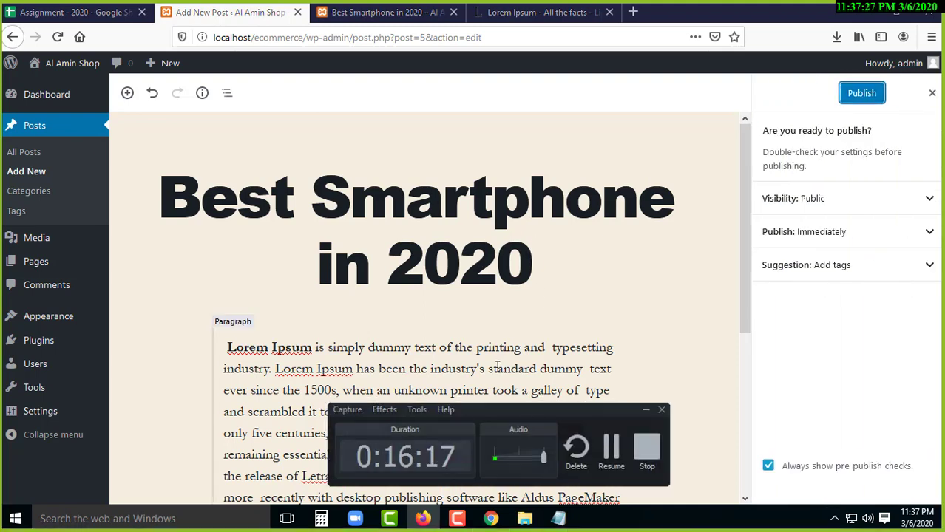
left_click(862, 97)
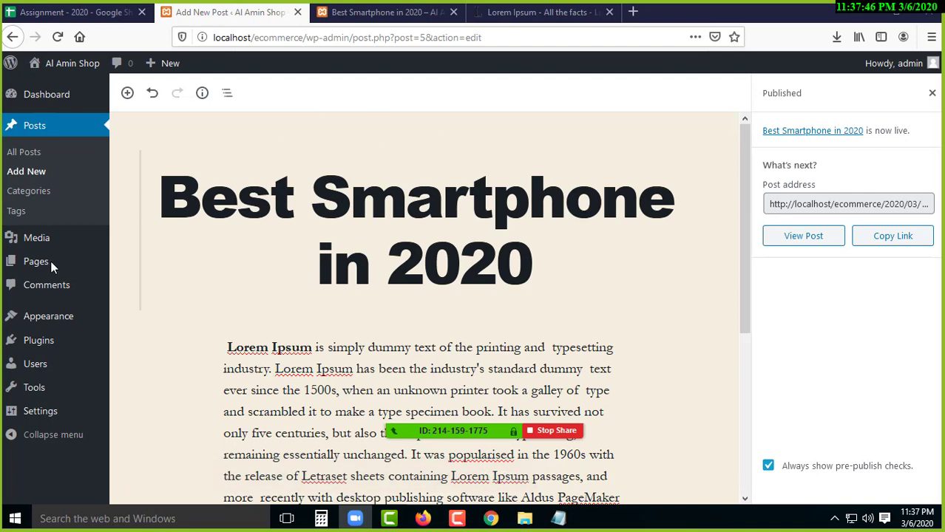
mouse_move(32, 247)
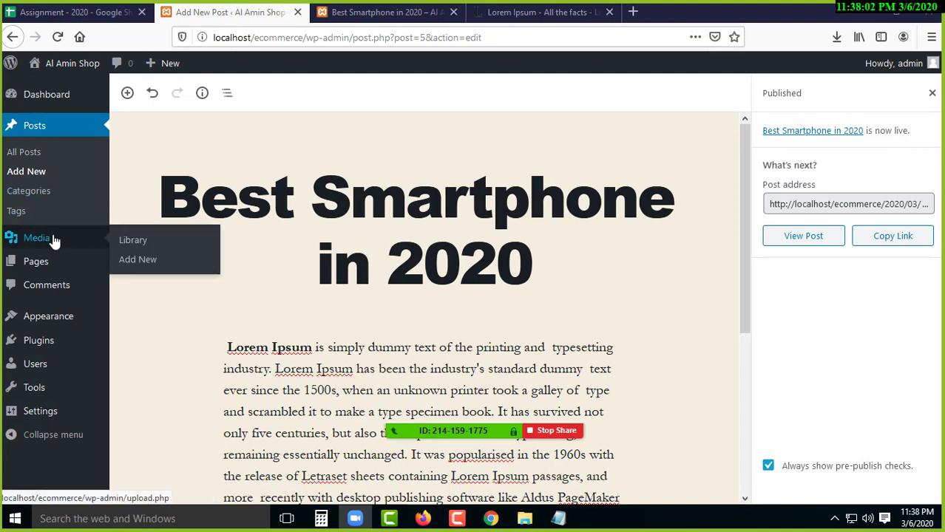
- Go to Media > Library and show its Add New upload area
left_click(143, 241)
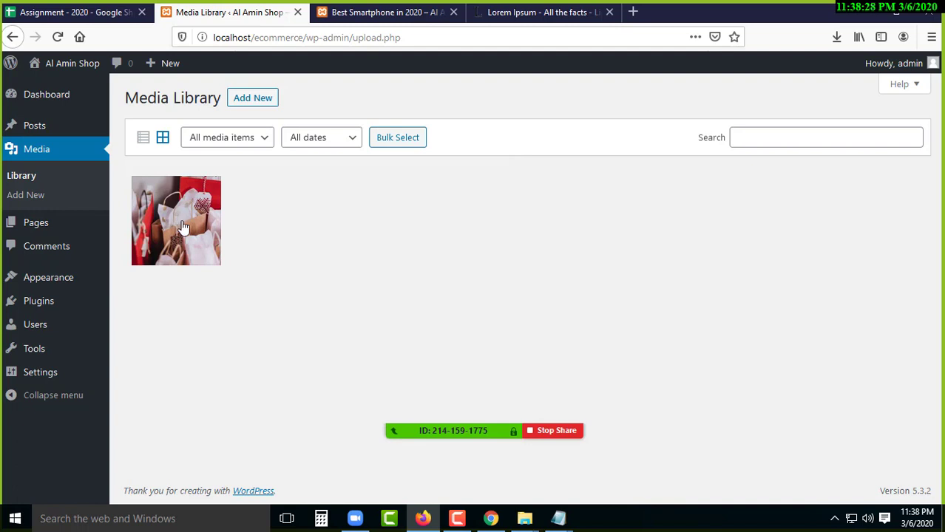
left_click(256, 104)
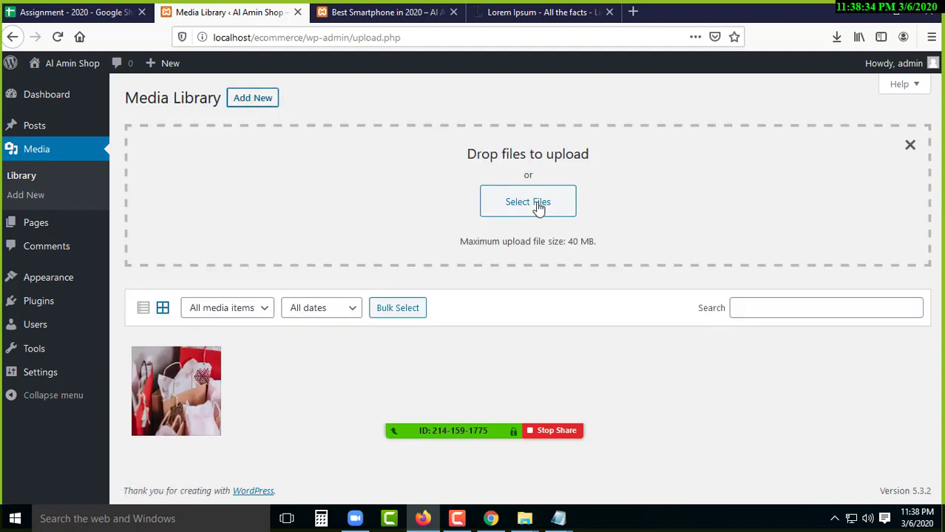
- Upload bg.jpg from the Desktop class5 folder to the Media Library
left_click(540, 204)
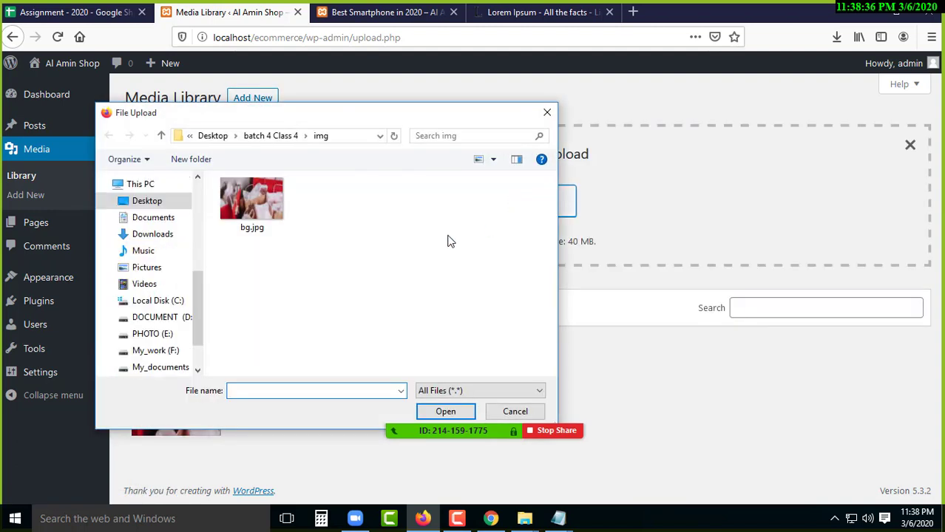
left_click(145, 202)
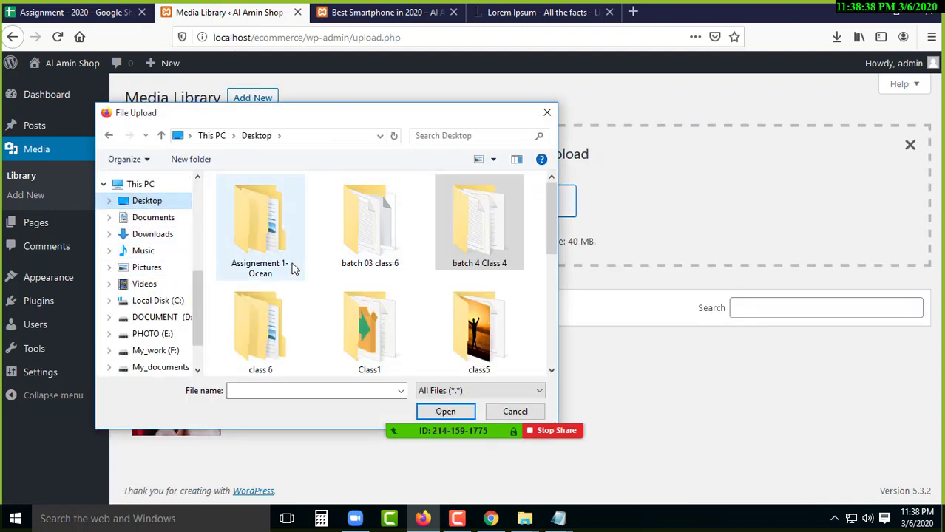
double_click(391, 235)
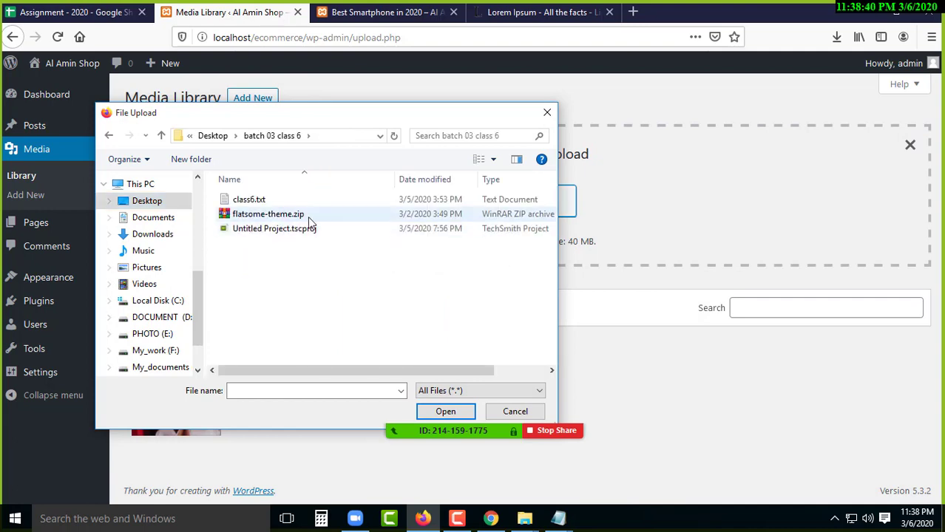
left_click(162, 137)
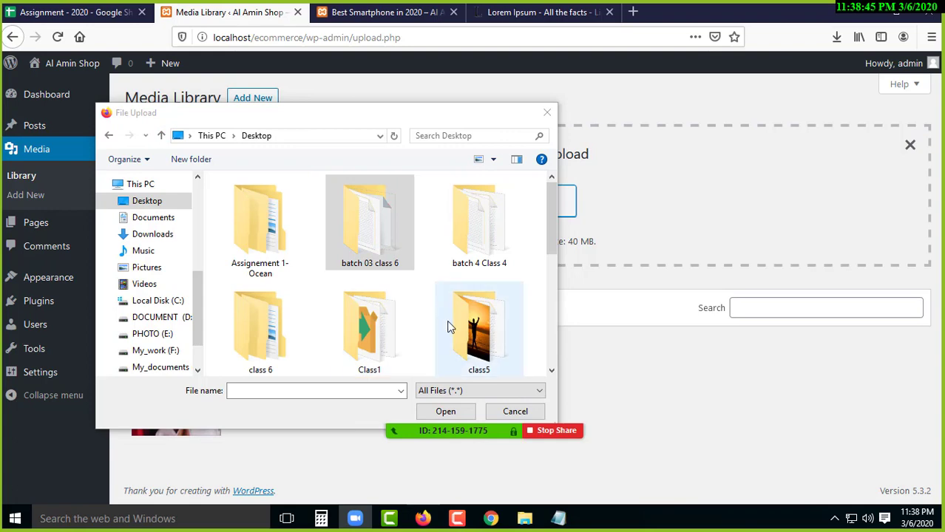
double_click(449, 327)
left_click(251, 217)
key("Tab")
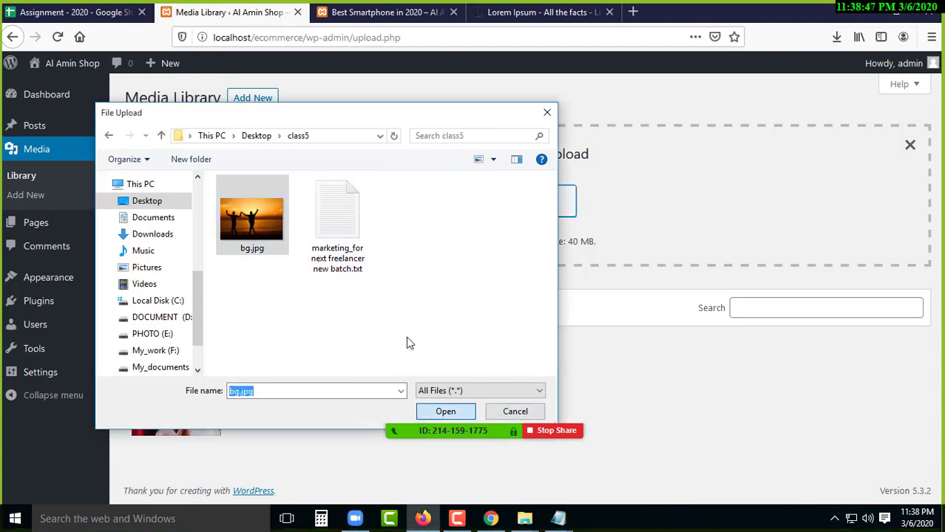
key("Return")
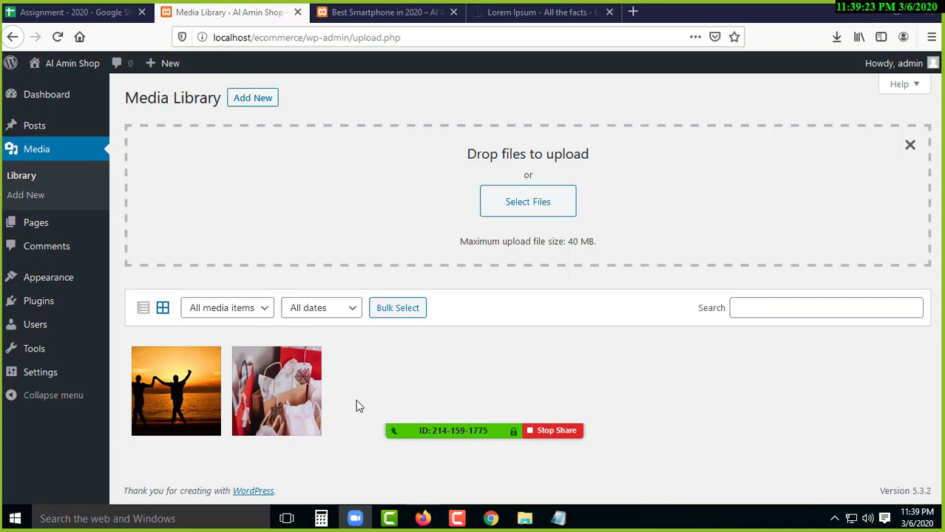
- Open Pages > All Pages to list Privacy Policy and Sample Page
left_click(454, 517)
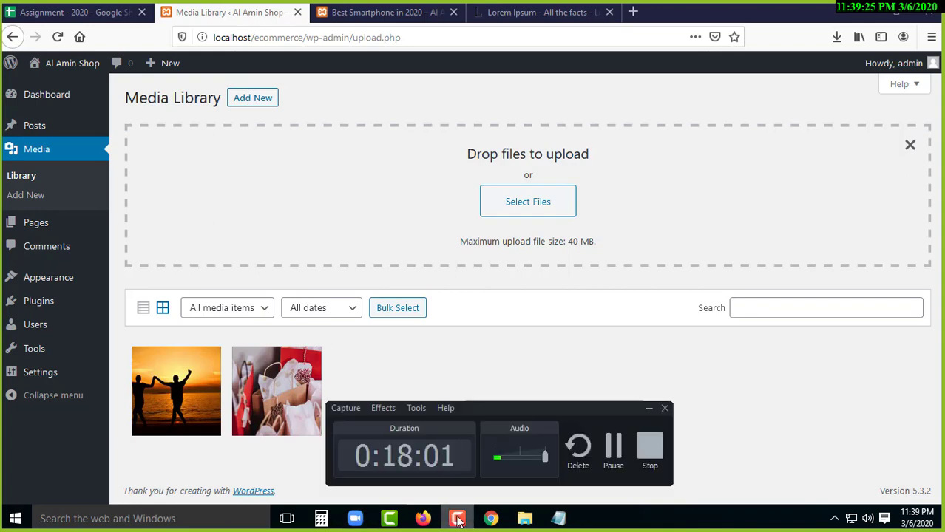
left_click(459, 521)
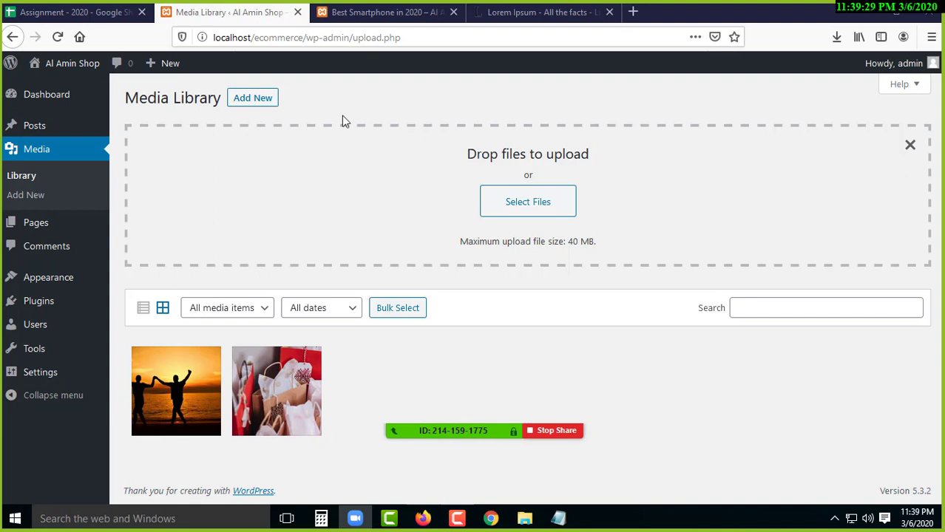
mouse_move(42, 227)
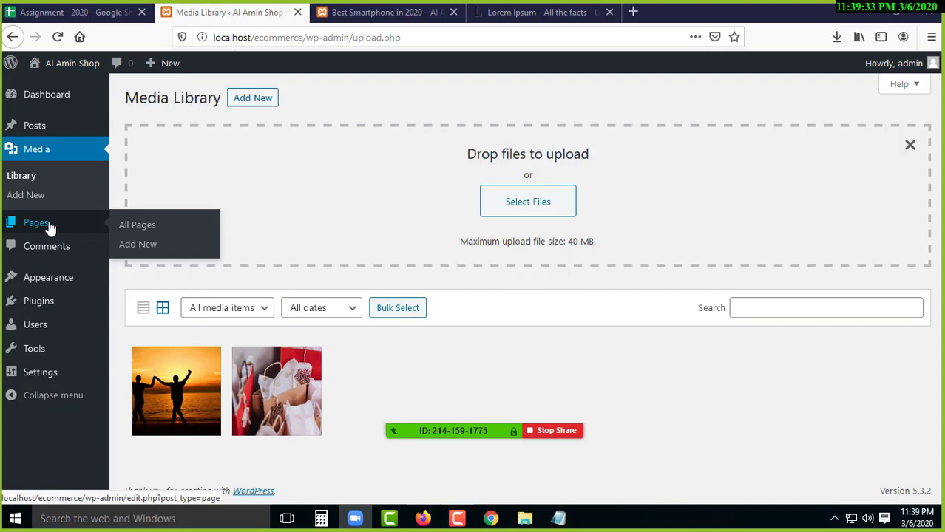
left_click(138, 225)
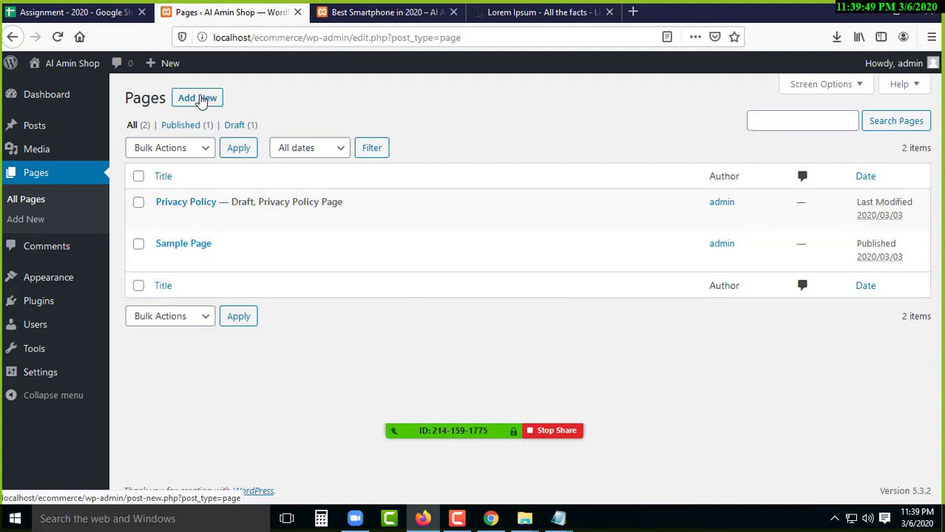
- Create a new page titled 'Home', then switch to the Best Smartphone in 2020 preview tab
left_click(200, 99)
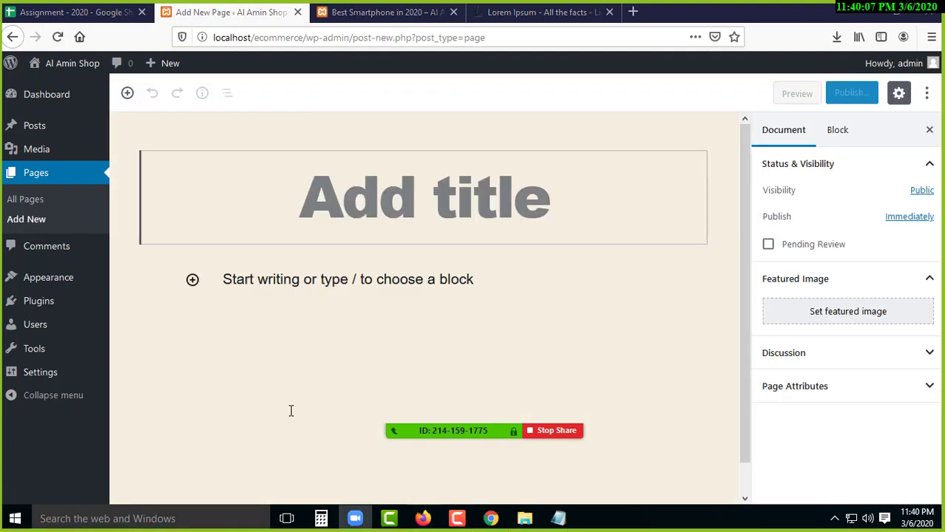
left_click(417, 204)
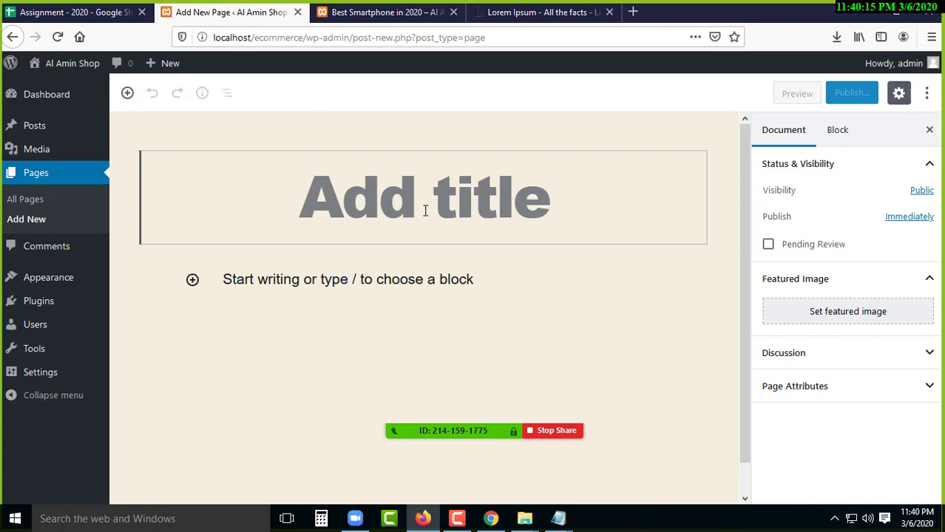
type("Home")
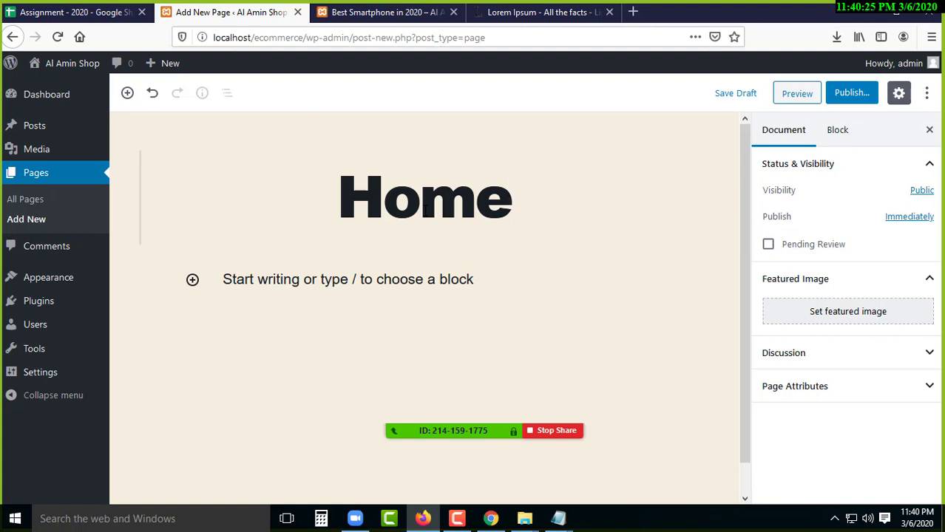
left_click(411, 12)
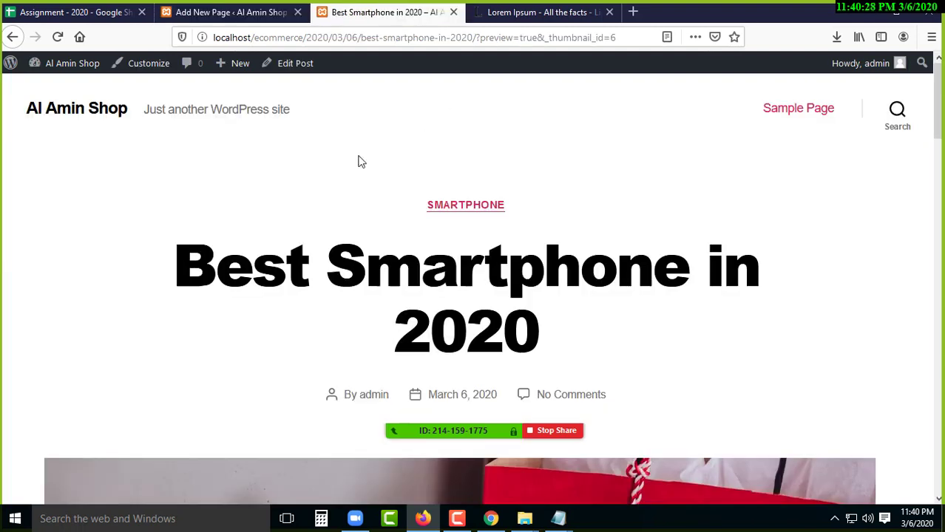
- Open the Al Amin Shop front page and inspect the Best Smartphone in 2020 post title
left_click(87, 110)
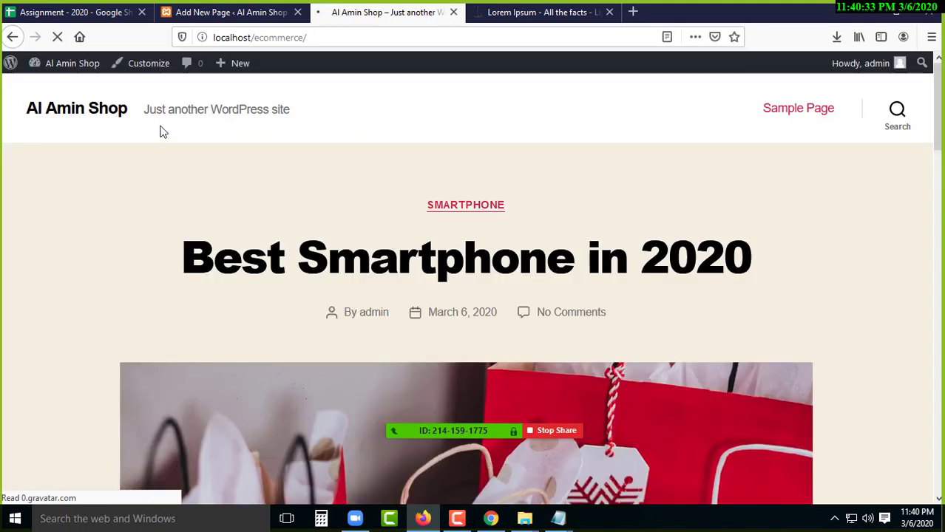
left_click_drag(169, 247, 769, 247)
left_click(123, 237)
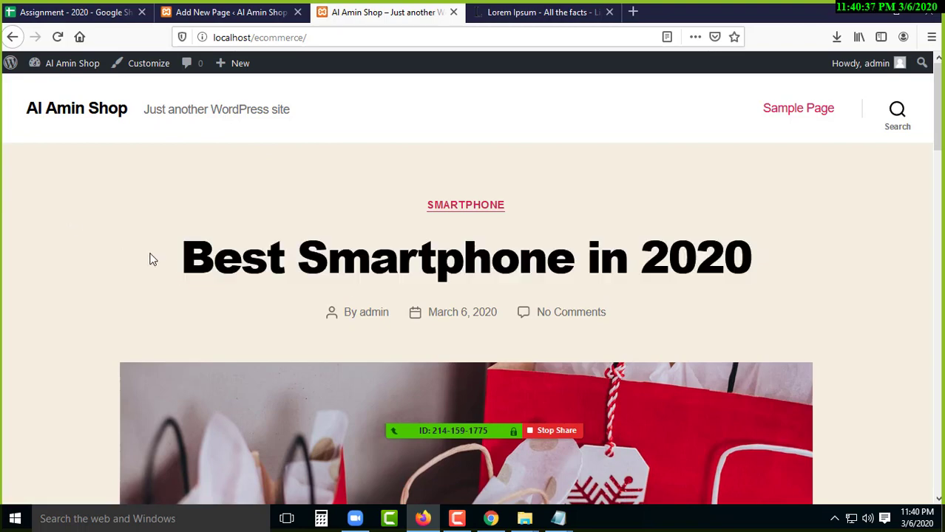
scroll(253, 311, "down", 8)
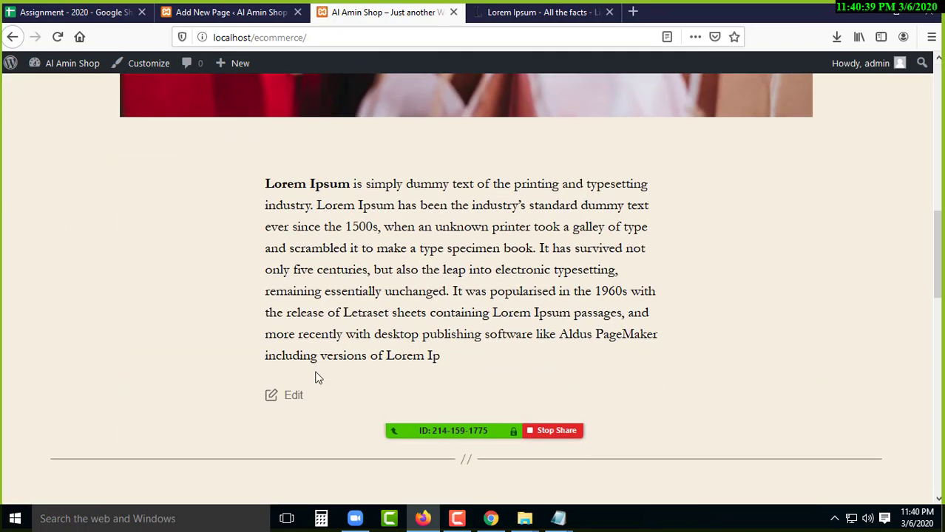
scroll(316, 377, "up", 8)
double_click(465, 204)
left_click_drag(352, 259, 739, 259)
left_click(42, 204)
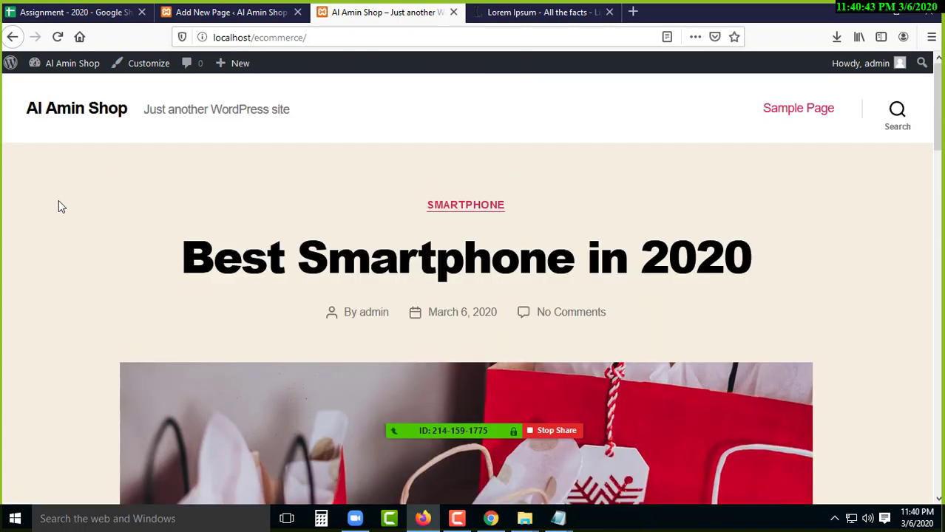
scroll(116, 293, "down", 2)
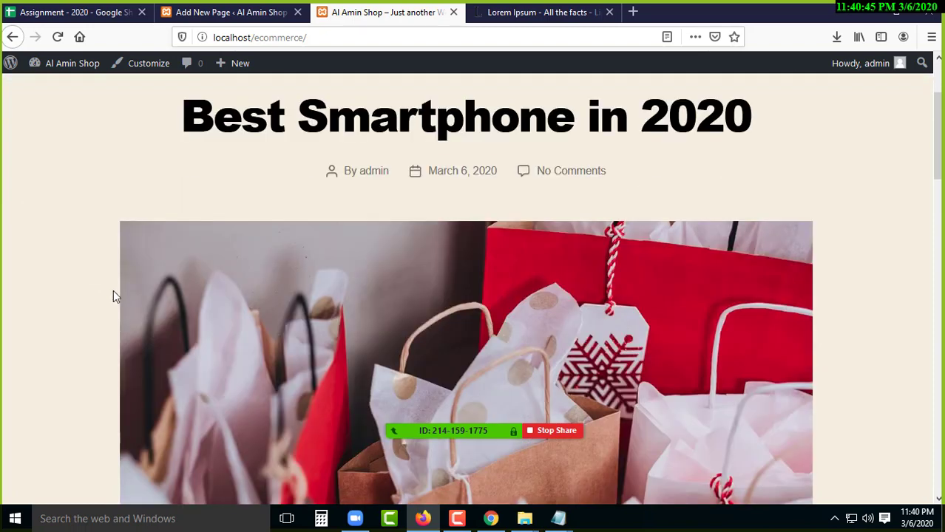
scroll(111, 292, "up", 2)
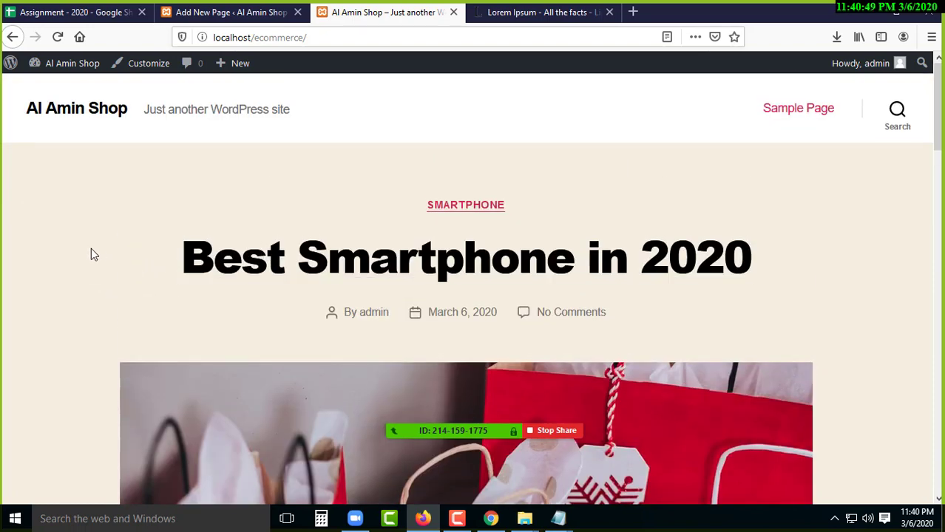
left_click_drag(93, 260, 751, 260)
left_click(63, 185)
- Scroll the front page and review the SMARTPHONE category and post title again
scroll(141, 321, "down", 4)
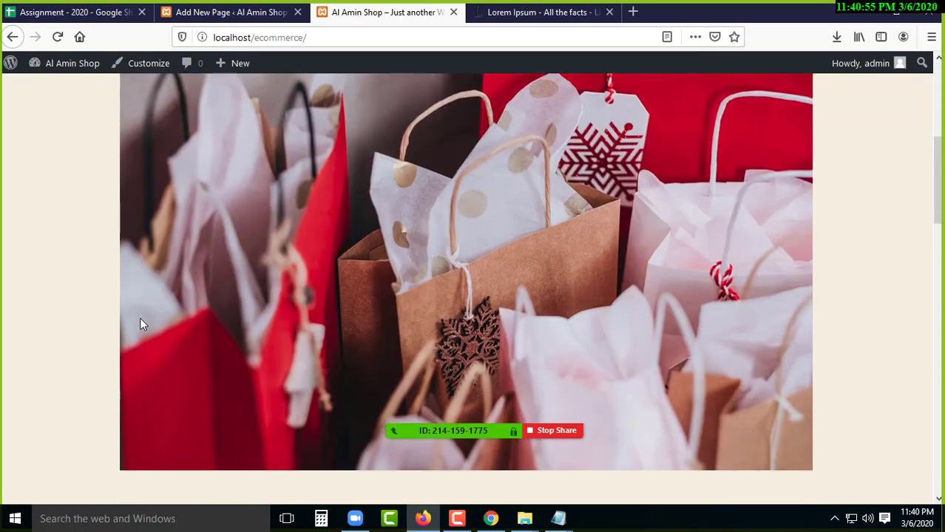
scroll(147, 327, "down", 4)
scroll(151, 333, "up", 5)
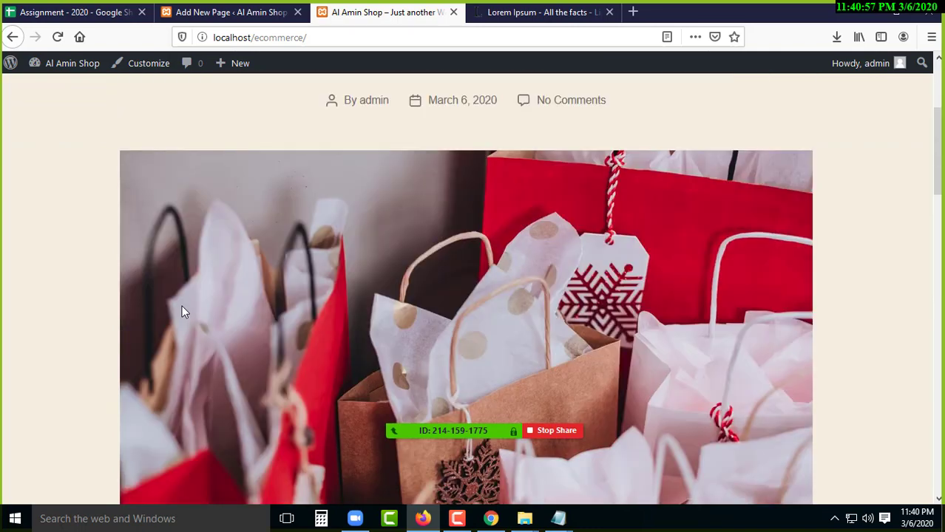
scroll(182, 305, "up", 3)
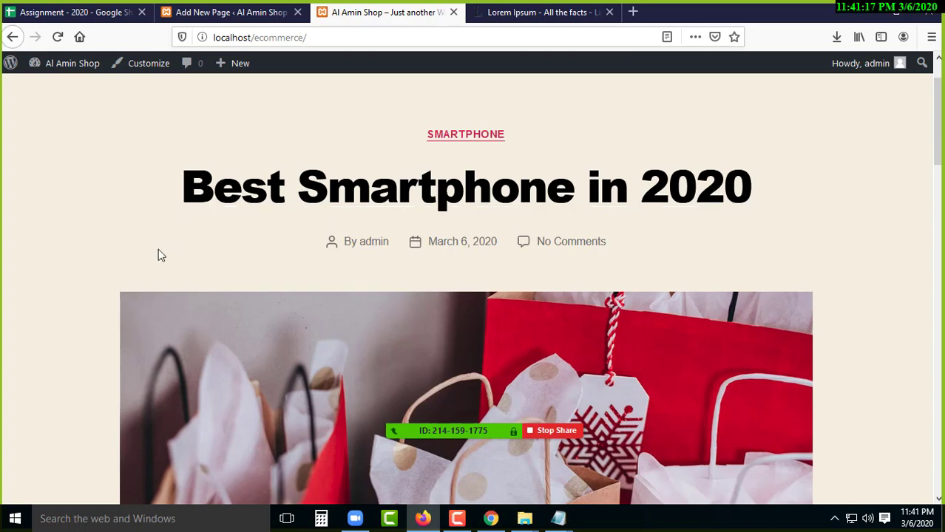
scroll(193, 296, "down", 3)
scroll(347, 349, "down", 5)
scroll(296, 350, "up", 10)
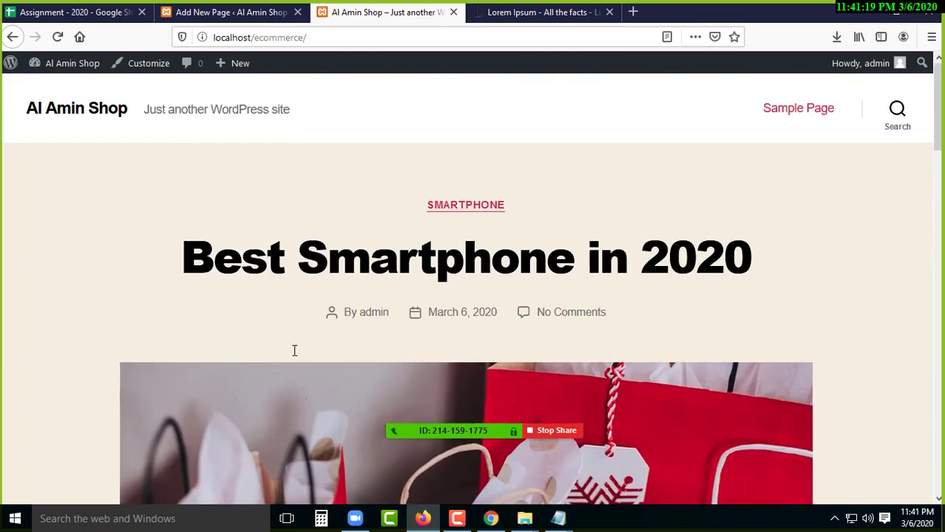
left_click_drag(142, 188, 778, 279)
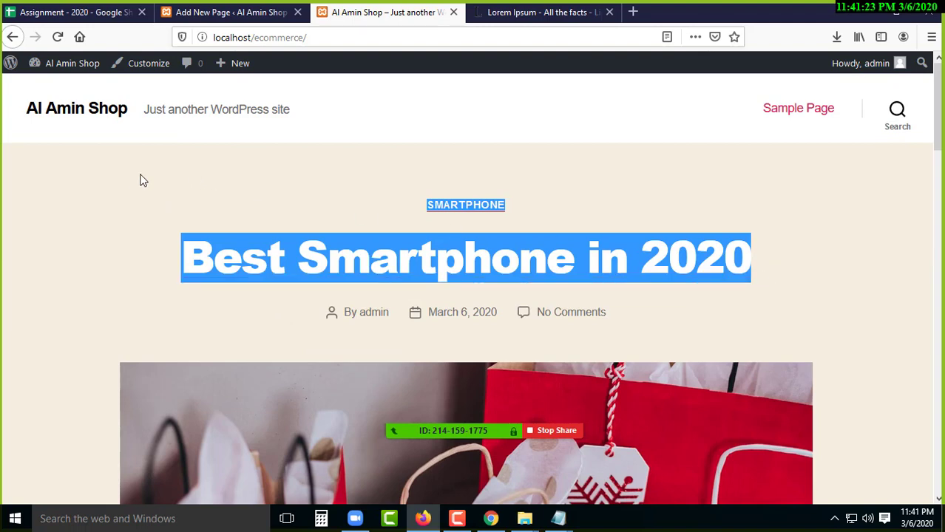
left_click(148, 194)
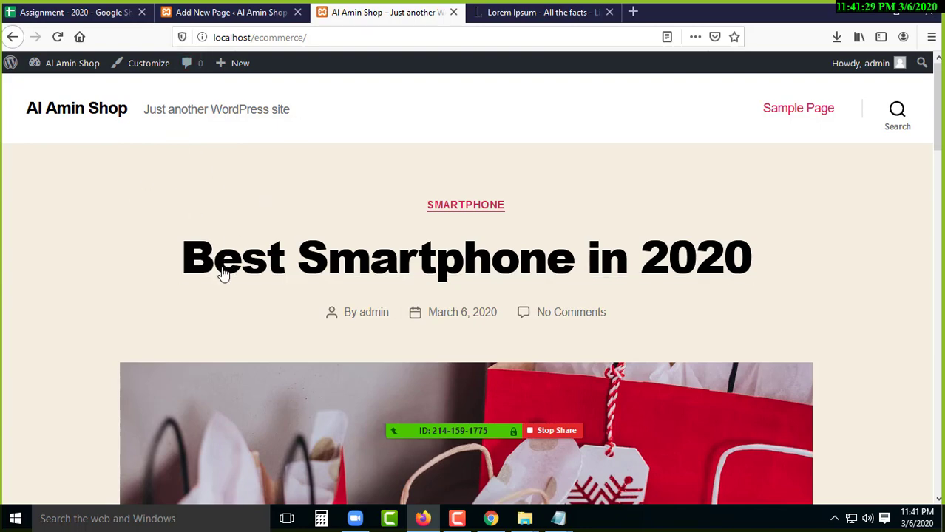
scroll(493, 324, "down", 6)
scroll(314, 306, "up", 8)
- Return to the Home page draft and open a blank new browser tab
left_click(248, 12)
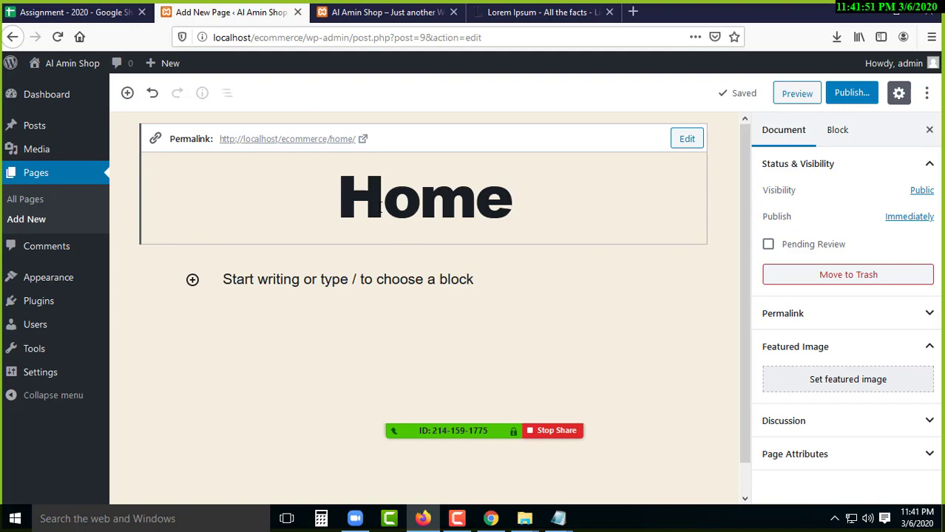
left_click(632, 12)
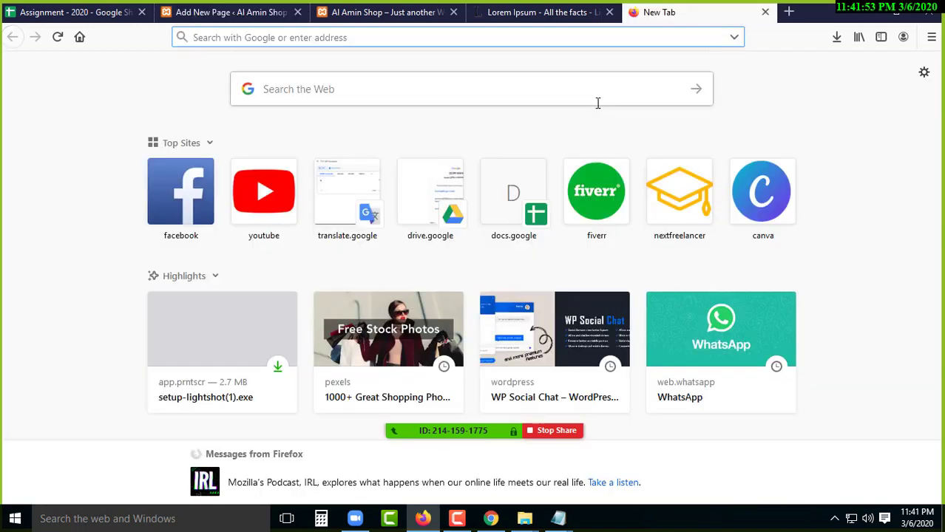
- Load nextfreelancer.tech in the new tab, browse it, then return to the Home page editor
type("nextfreelancer.tech/")
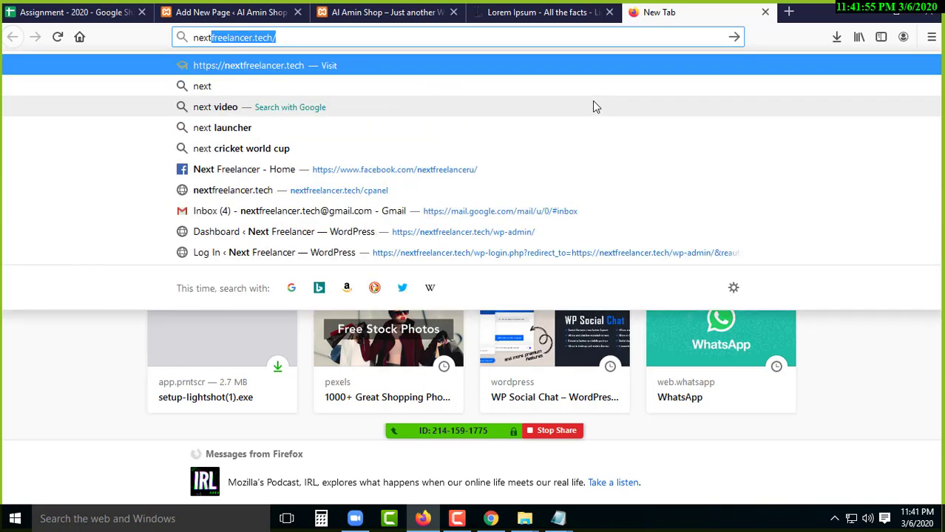
key("Return")
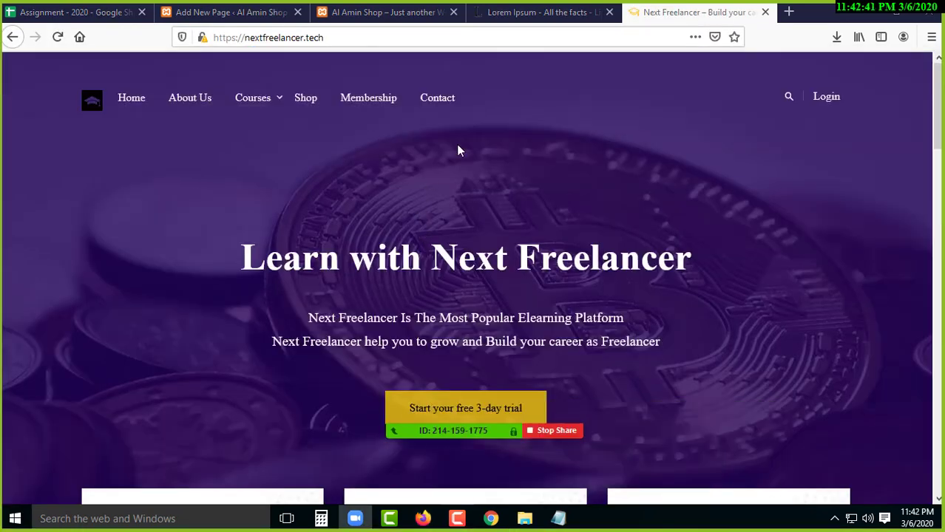
mouse_move(244, 98)
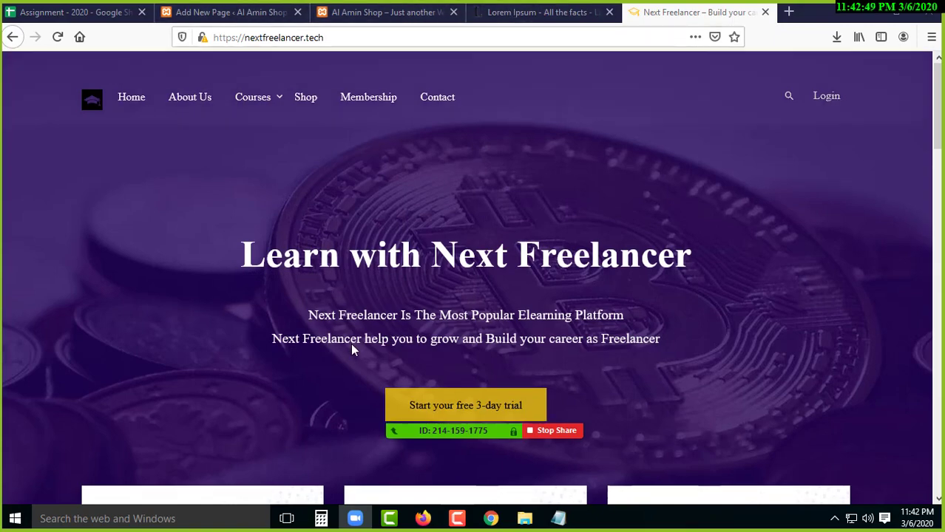
scroll(344, 350, "down", 5)
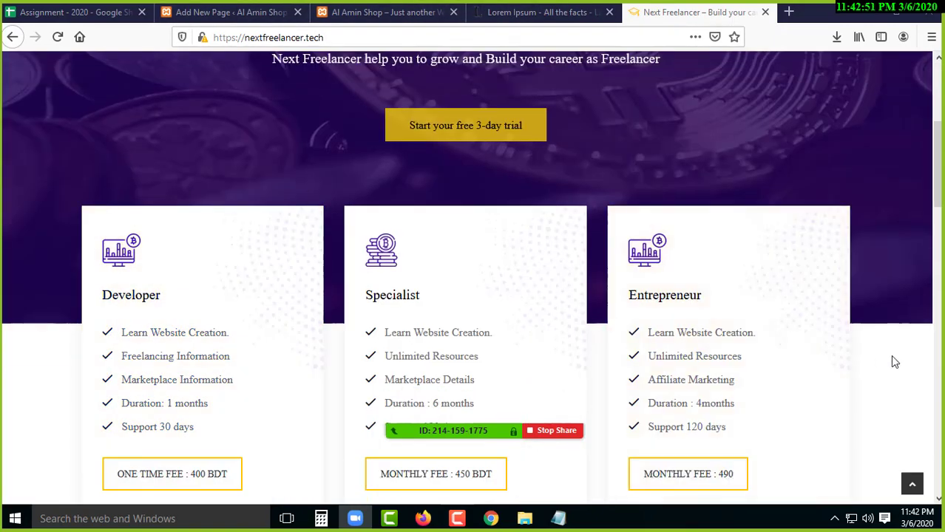
scroll(428, 302, "up", 1)
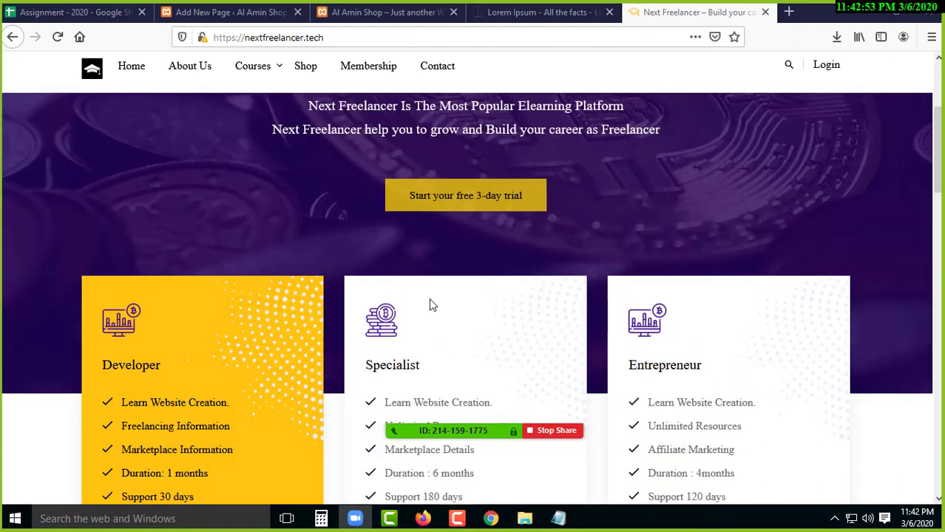
scroll(437, 317, "down", 5)
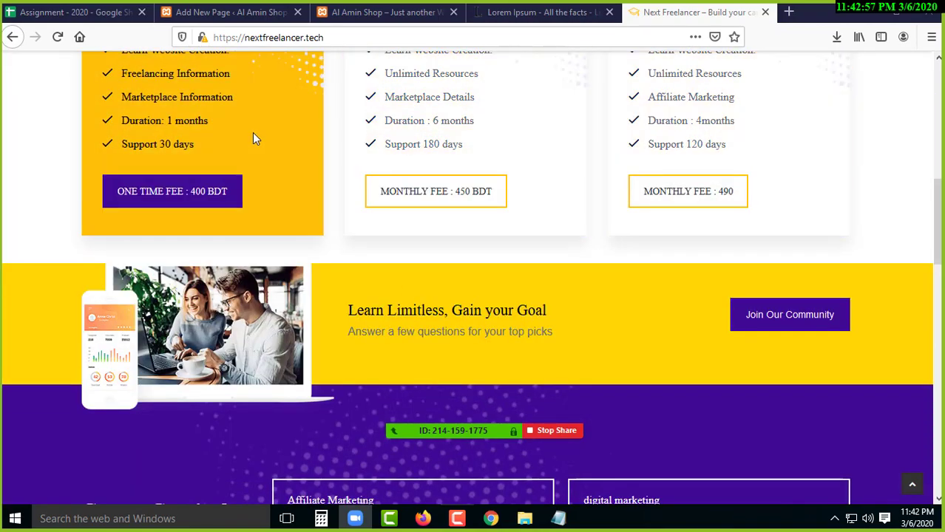
scroll(253, 139, "up", 5)
scroll(292, 281, "down", 2)
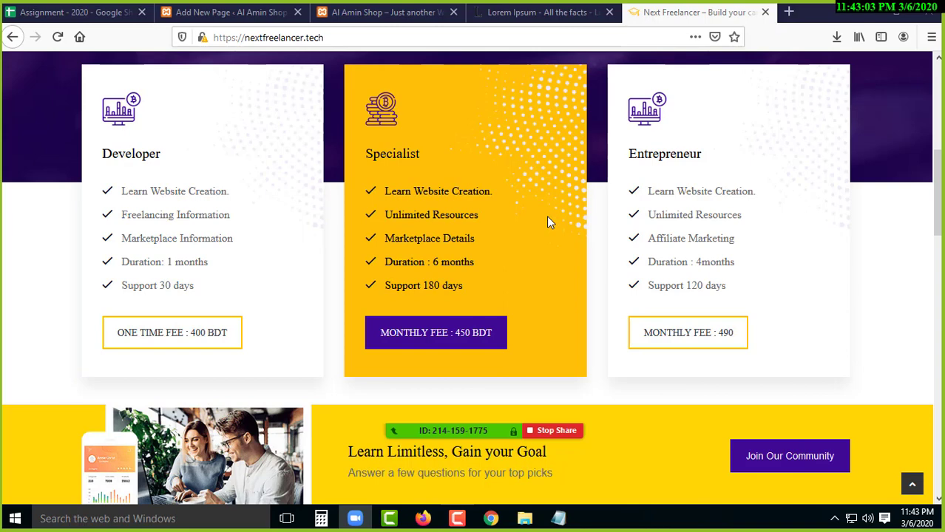
left_click(230, 12)
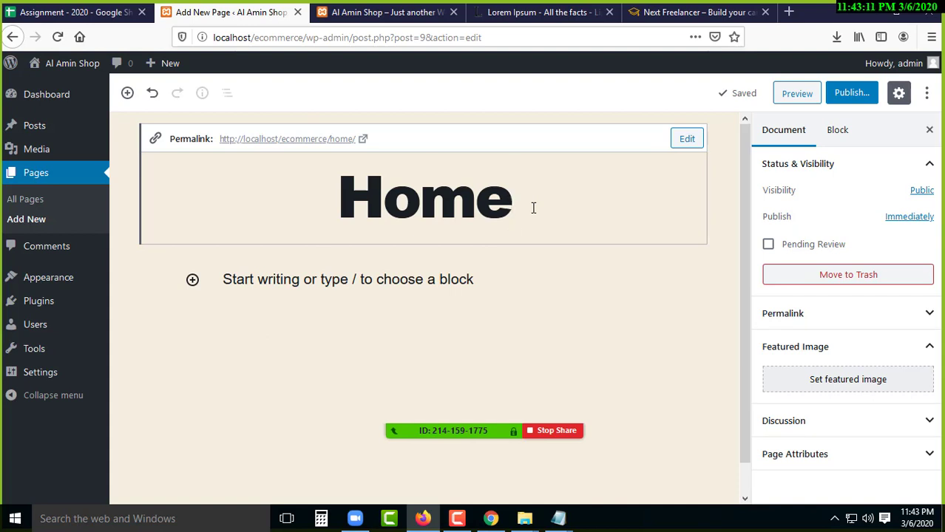
- Rename the page to 'HomePage', publish it, and view it live on the site
type("Page")
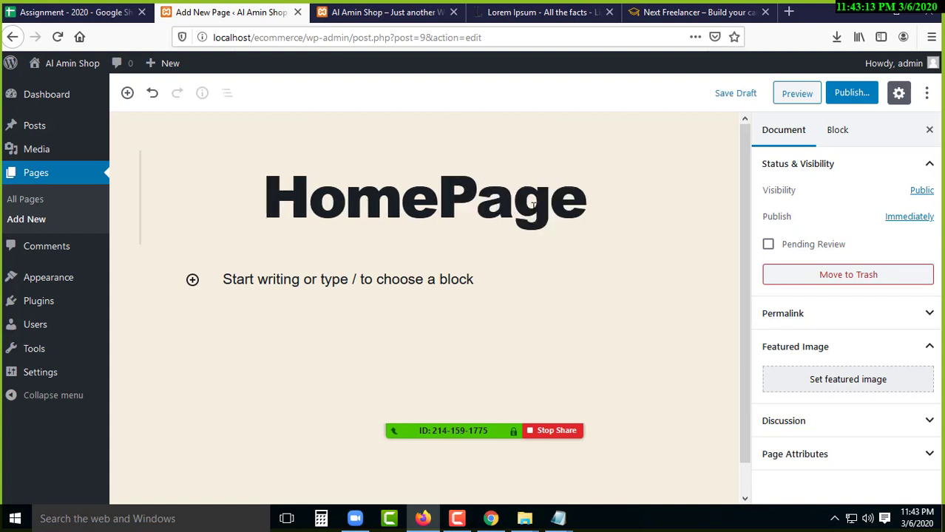
left_click_drag(591, 194, 373, 270)
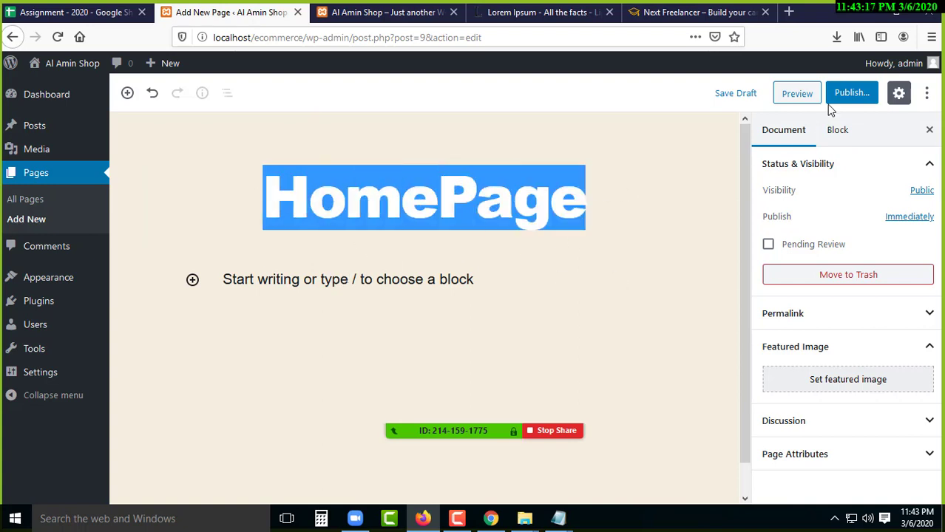
left_click(808, 152)
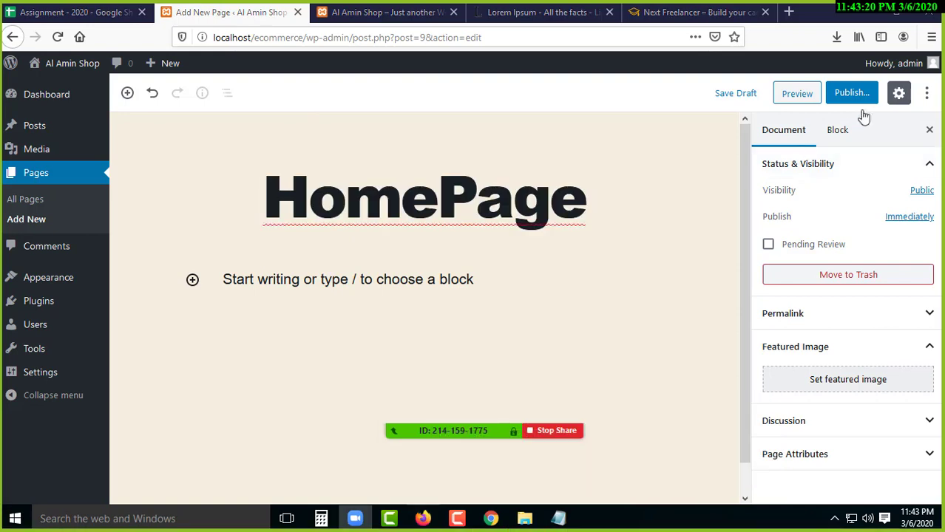
left_click(865, 93)
left_click(862, 94)
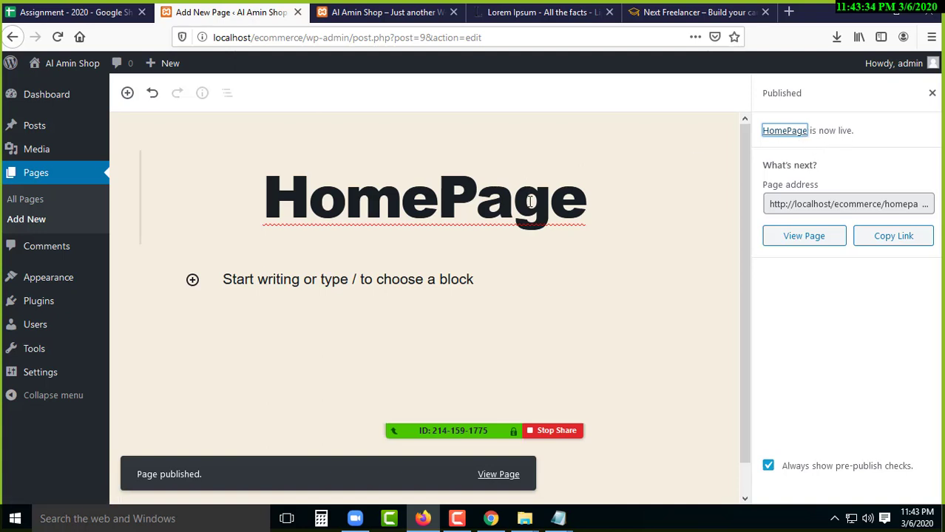
left_click(812, 241)
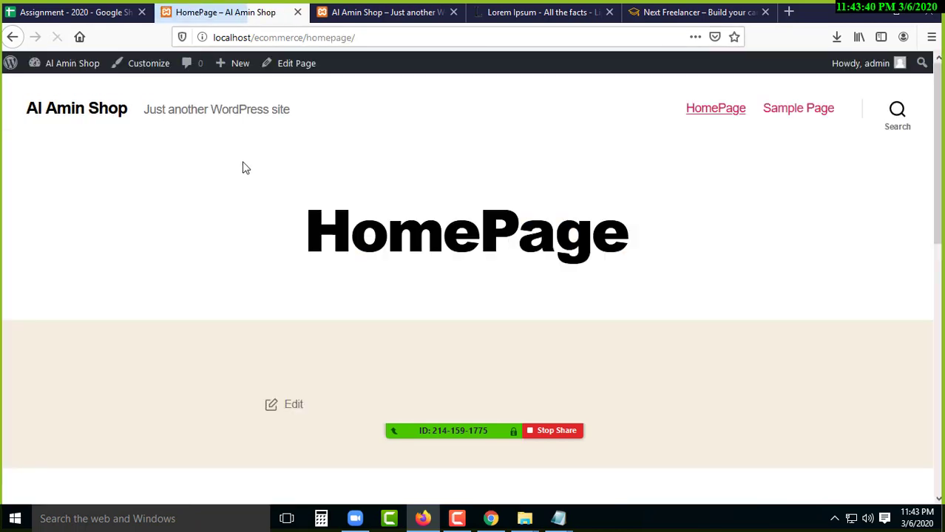
- Scroll through the live HomePage page and check its heading
scroll(333, 347, "down", 10)
scroll(422, 369, "up", 10)
scroll(356, 359, "down", 2)
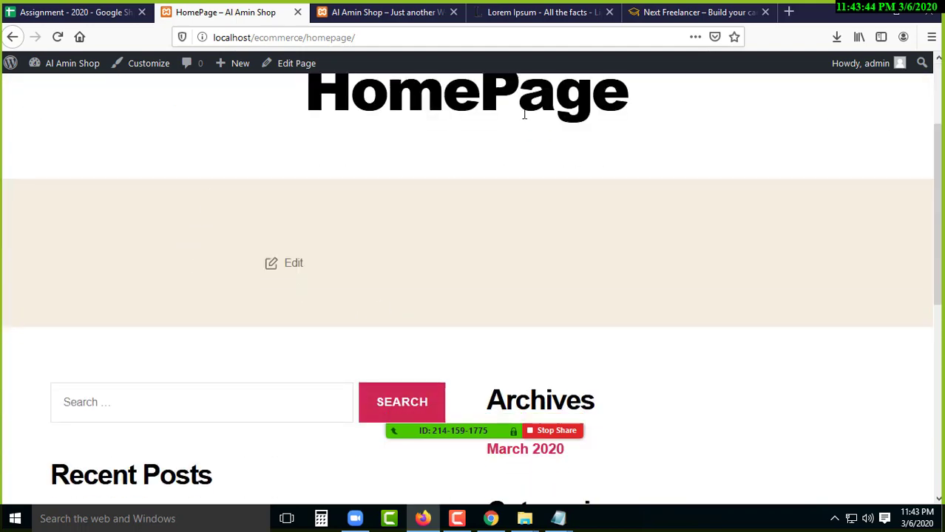
scroll(299, 281, "down", 3)
scroll(466, 325, "up", 5)
scroll(396, 250, "down", 1)
scroll(414, 244, "down", 5)
scroll(441, 293, "down", 3)
scroll(438, 294, "up", 10)
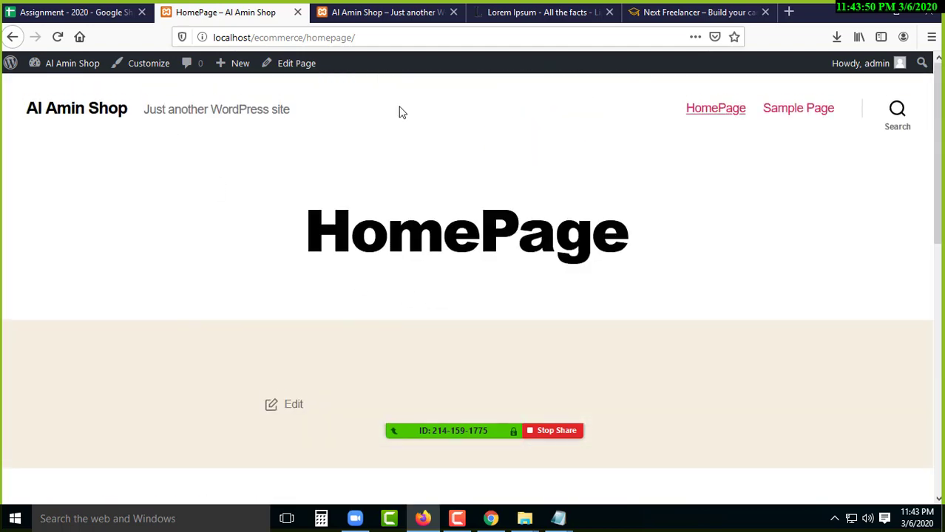
left_click_drag(302, 225, 630, 231)
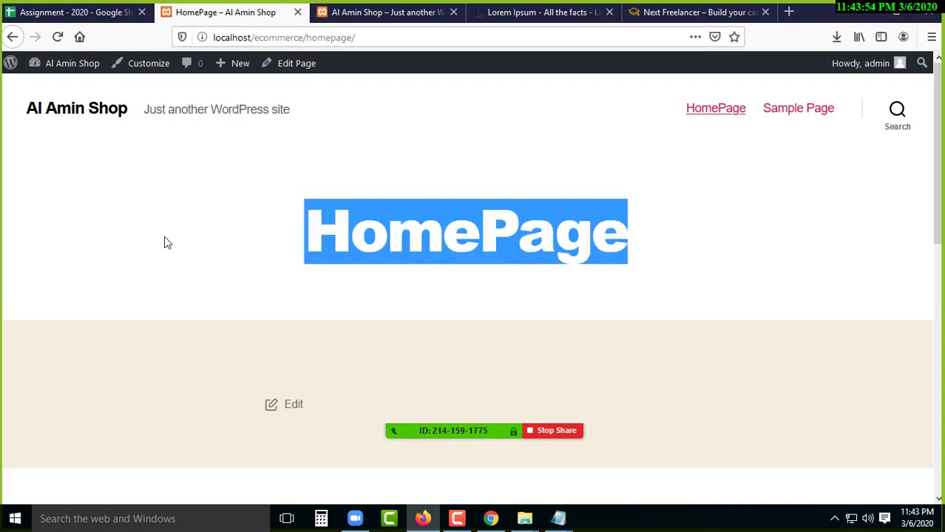
left_click(44, 252)
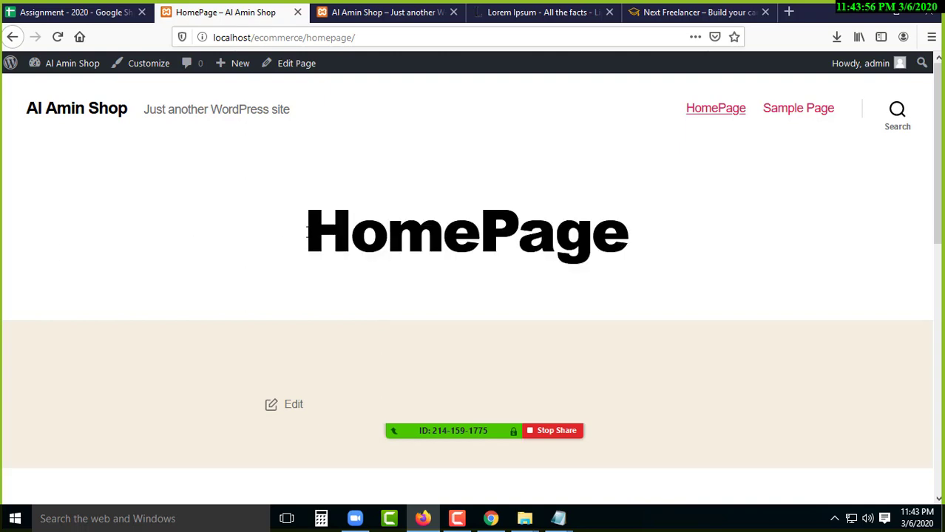
- Go to the site's front page, then switch to the Next Freelancer tab and reload it
left_click(83, 111)
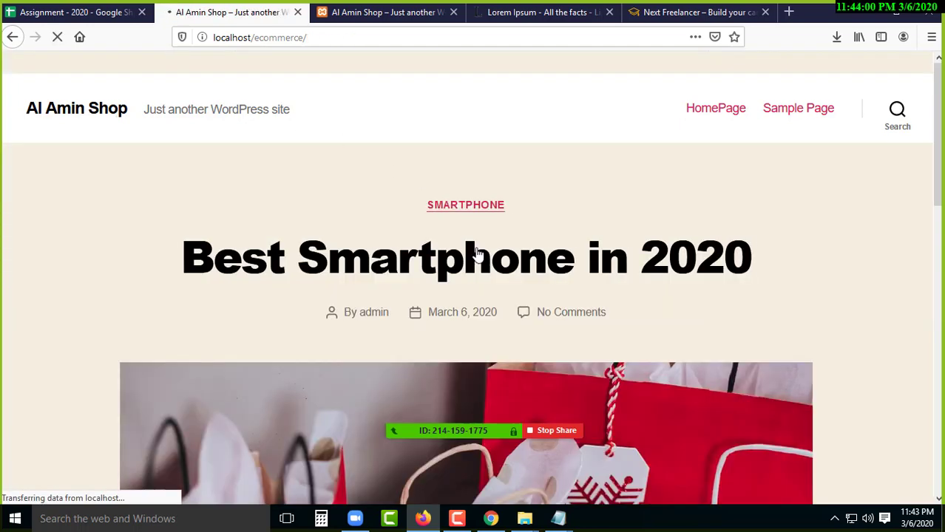
scroll(240, 310, "down", 5)
scroll(240, 310, "down", 10)
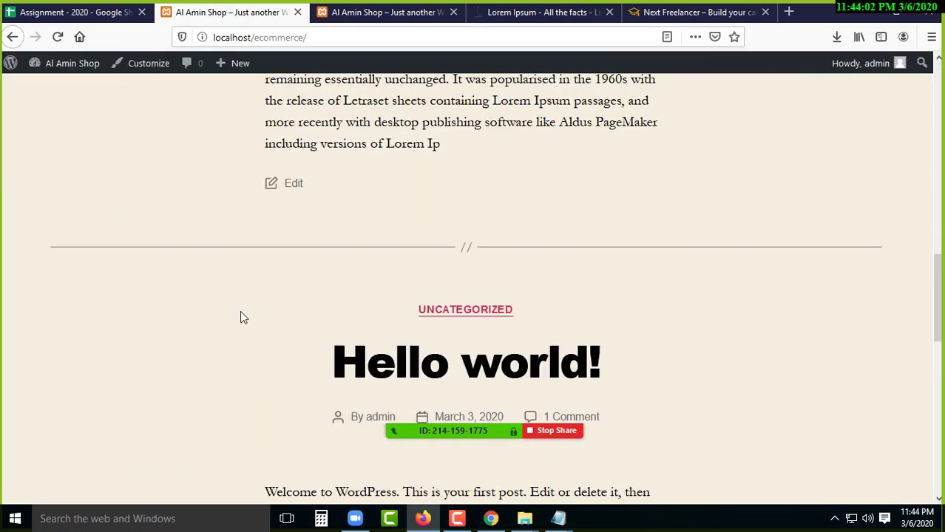
scroll(240, 315, "up", 4)
scroll(238, 303, "up", 10)
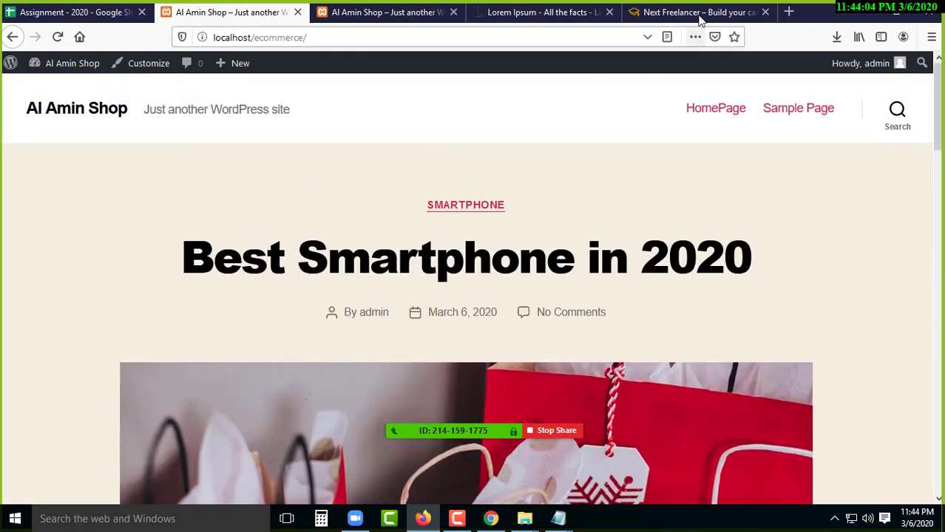
left_click(695, 12)
scroll(313, 265, "up", 10)
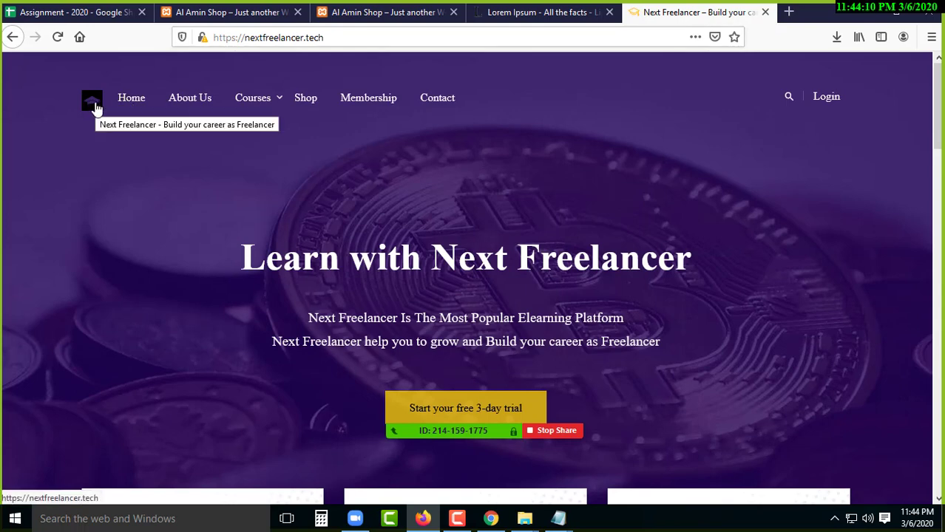
left_click(94, 107)
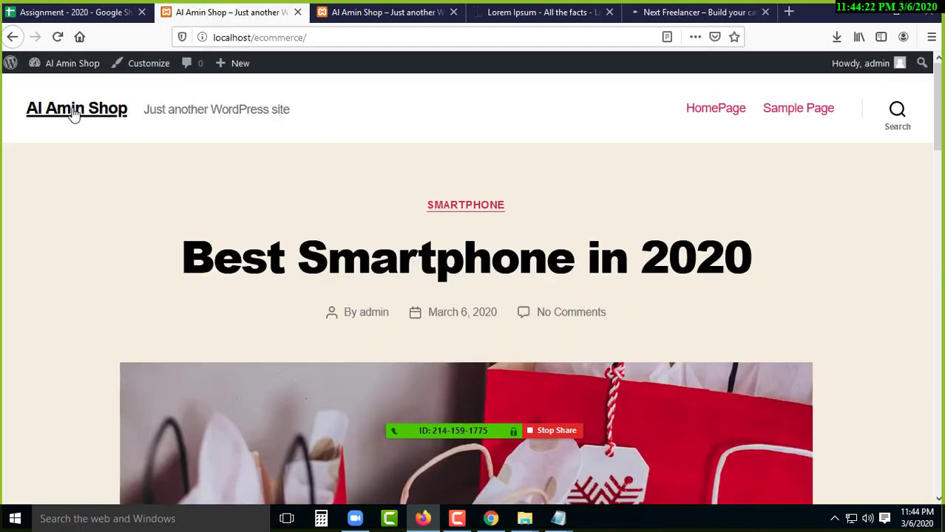
- Open HomePage from the site menu, then return to the front page
left_click(727, 111)
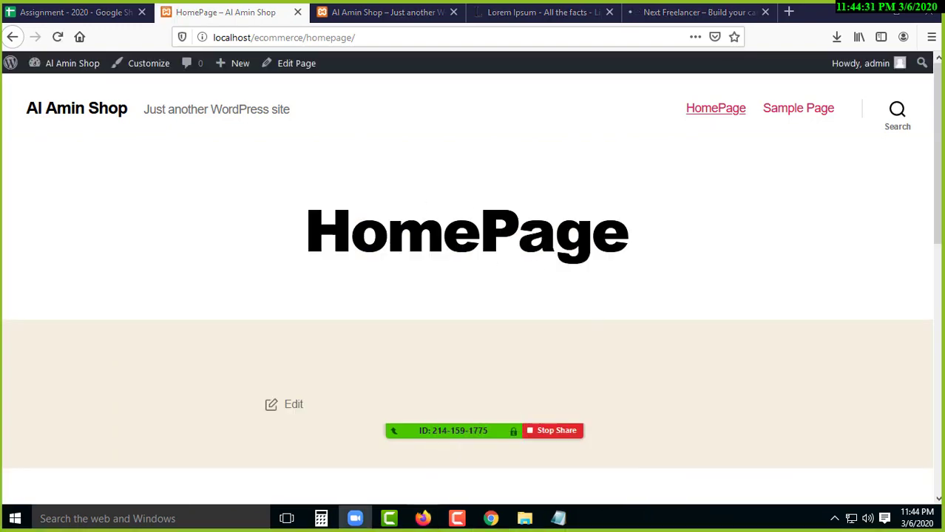
scroll(440, 306, "down", 3)
scroll(145, 205, "up", 3)
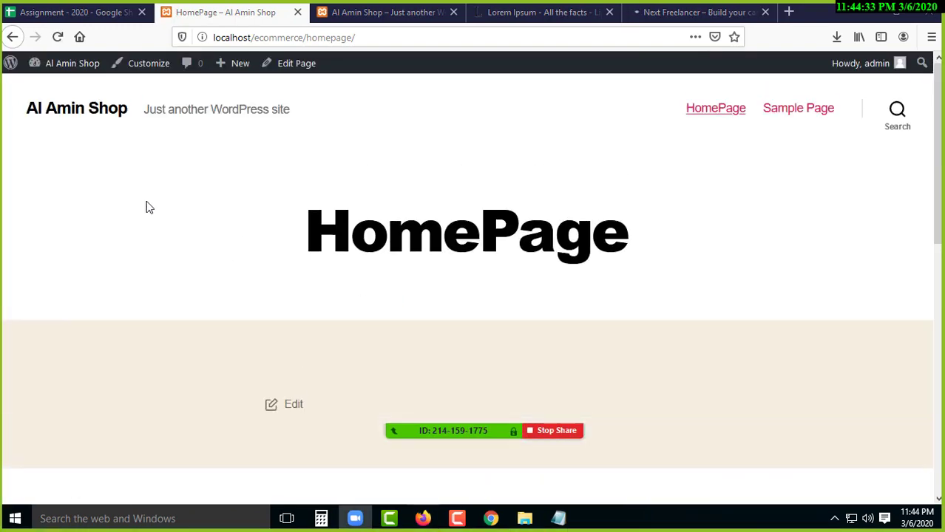
left_click(88, 116)
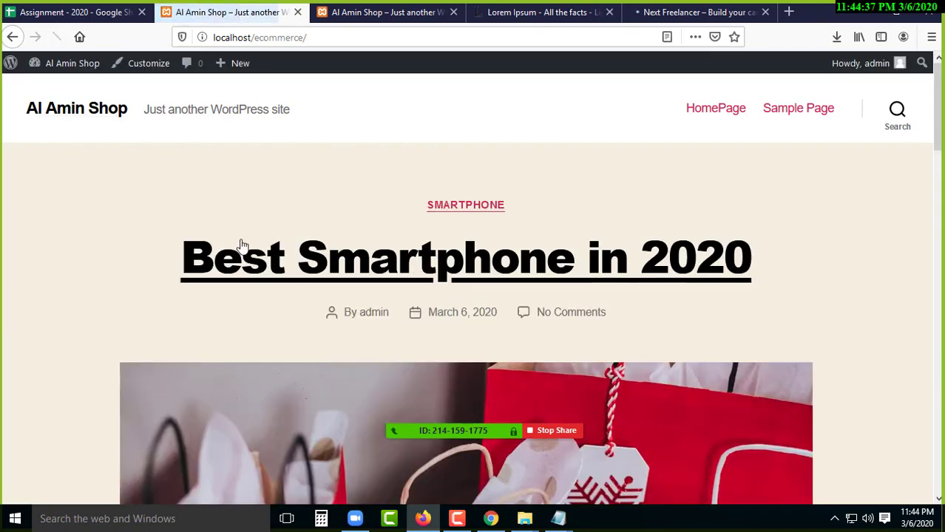
scroll(514, 289, "down", 4)
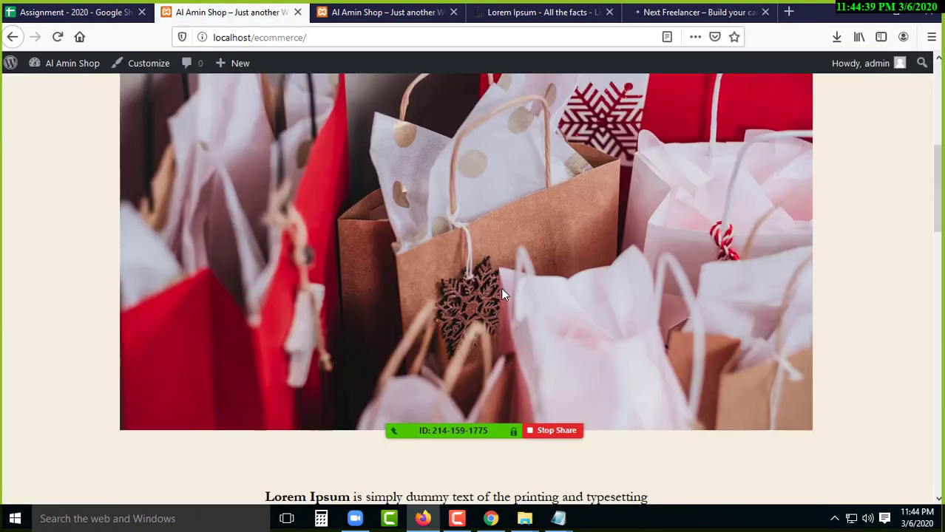
scroll(484, 279, "up", 5)
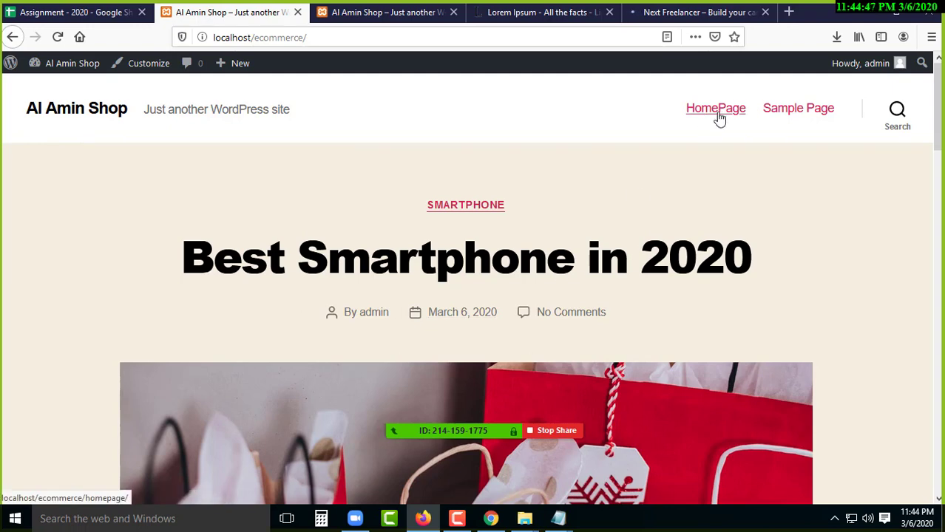
- Copy the site address localhost/ecommerce/ from the address bar
left_click(290, 37)
right_click(292, 38)
left_click(318, 78)
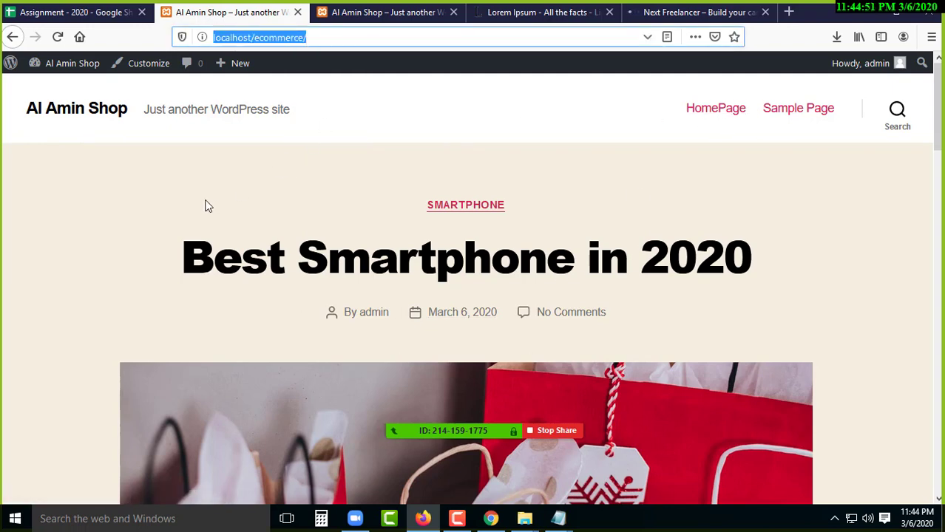
left_click(245, 163)
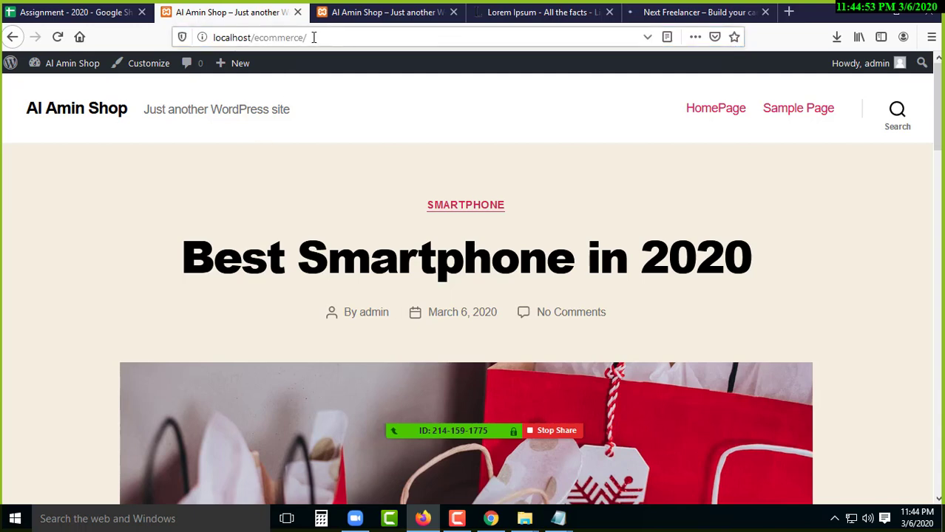
left_click(314, 38)
right_click(268, 38)
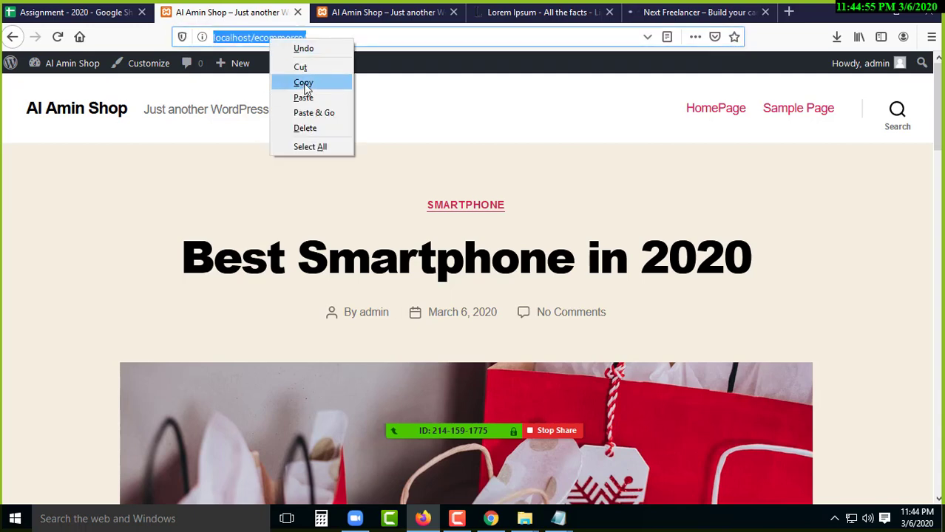
left_click(304, 79)
left_click(332, 37)
left_click_drag(332, 37, 208, 38)
right_click(261, 39)
left_click(296, 84)
- Load localhost/ecommerce/ in a new tab, open HomePage from its menu, then return to the earlier tab
left_click(789, 9)
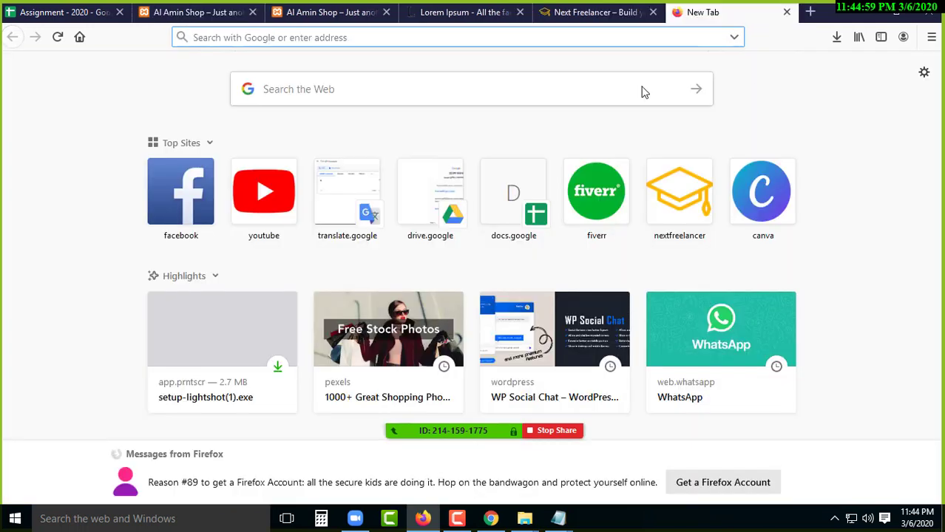
key("ctrl+v")
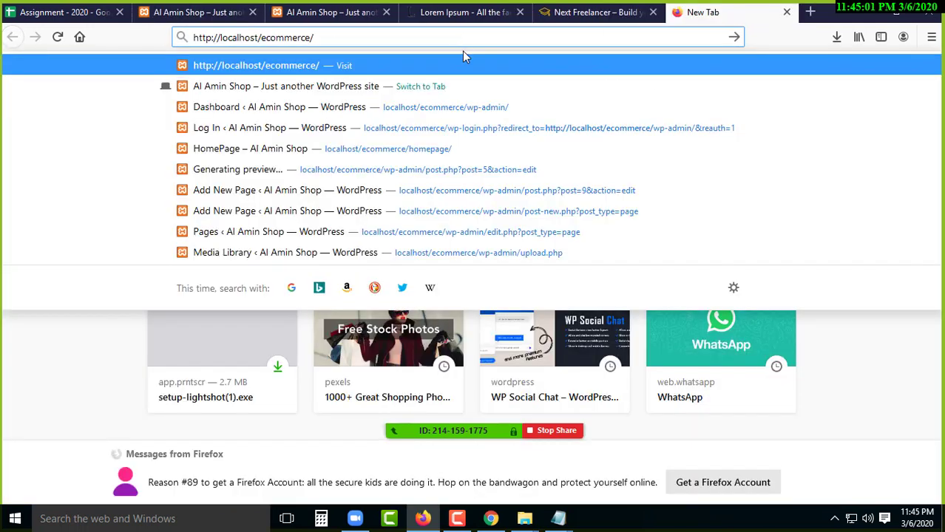
key("Return")
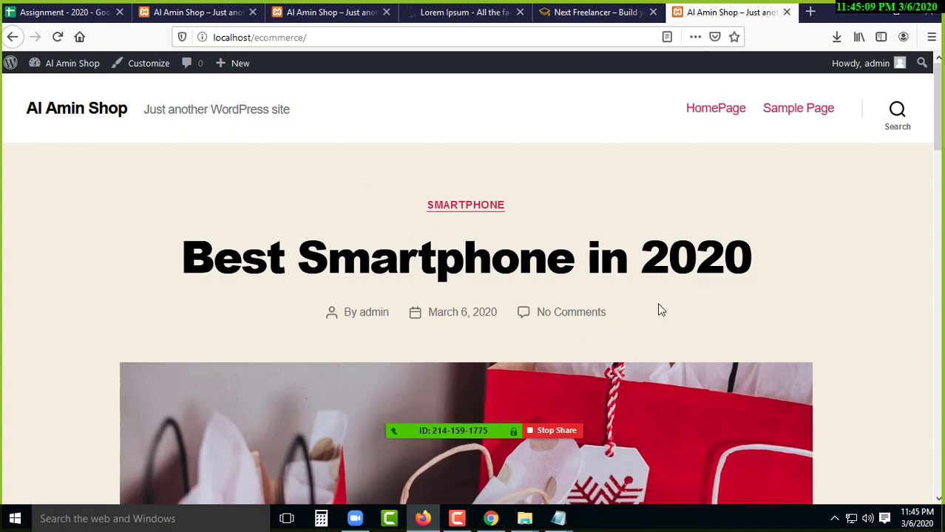
scroll(448, 317, "down", 5)
scroll(435, 328, "down", 9)
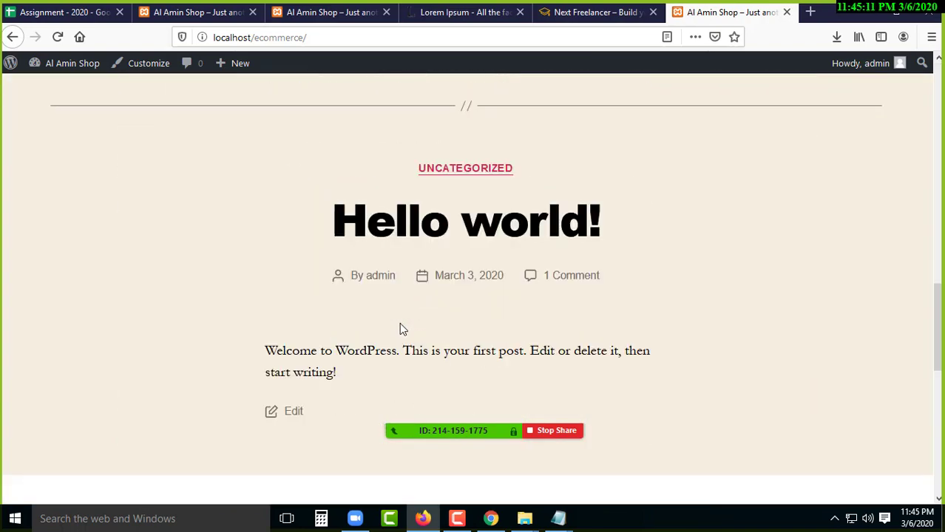
scroll(399, 323, "up", 13)
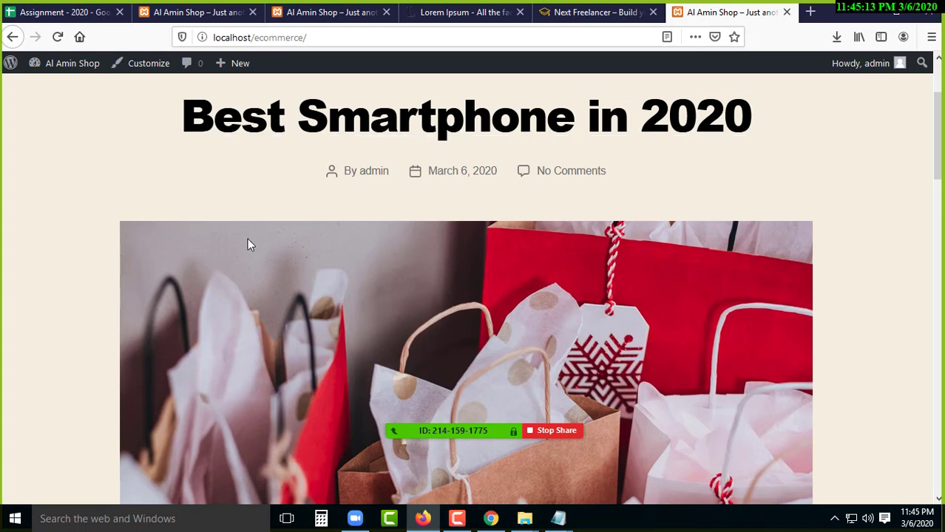
scroll(248, 241, "up", 2)
left_click(707, 109)
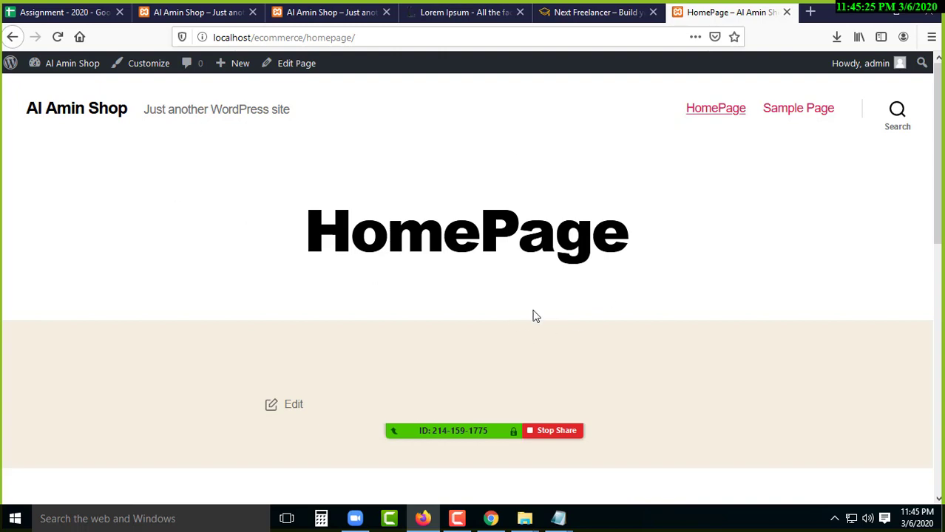
left_click(196, 13)
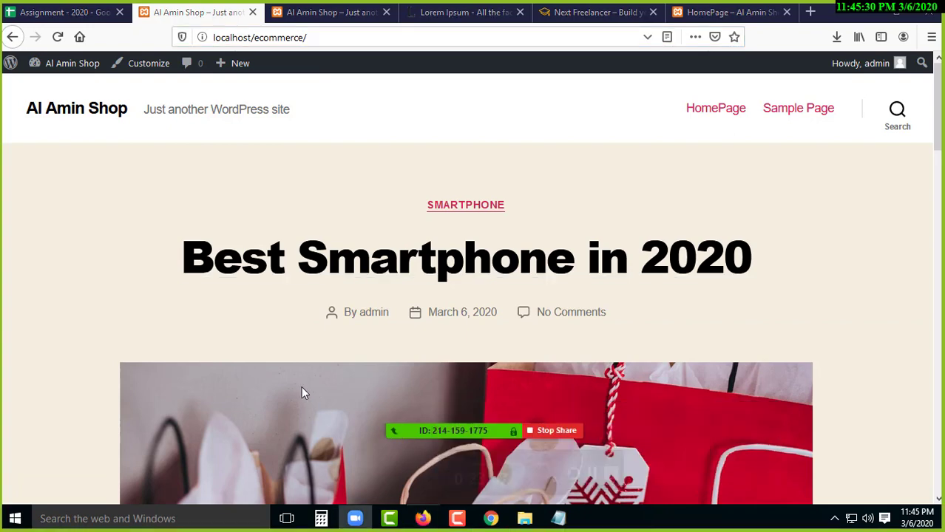
mouse_move(74, 65)
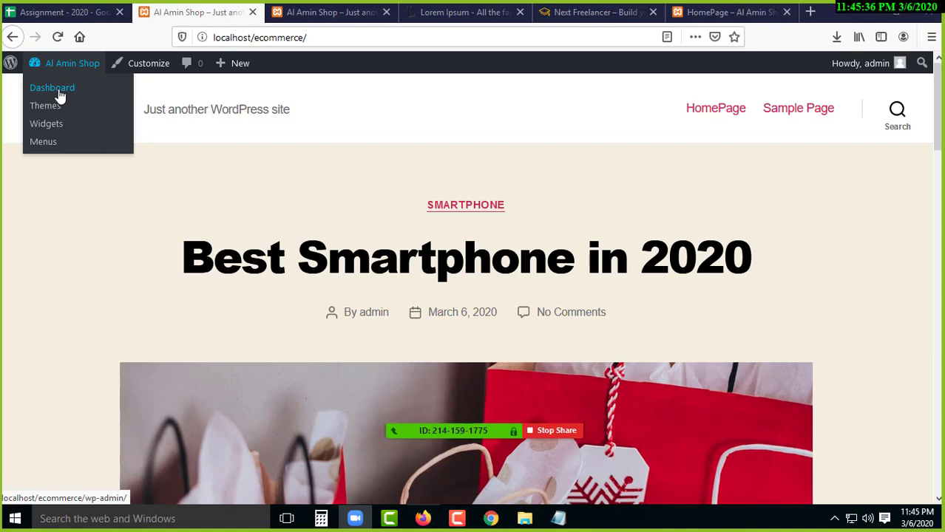
- Open the admin Dashboard in a new tab, close the four extra tabs, and show the Dashboard
middle_click(59, 97)
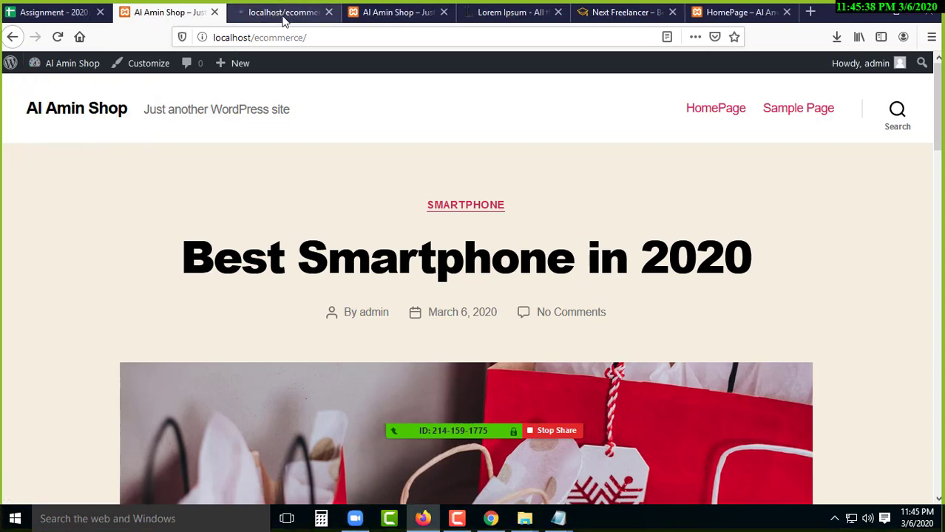
left_click(445, 13)
left_click(444, 14)
left_click(445, 14)
left_click(444, 14)
left_click(388, 14)
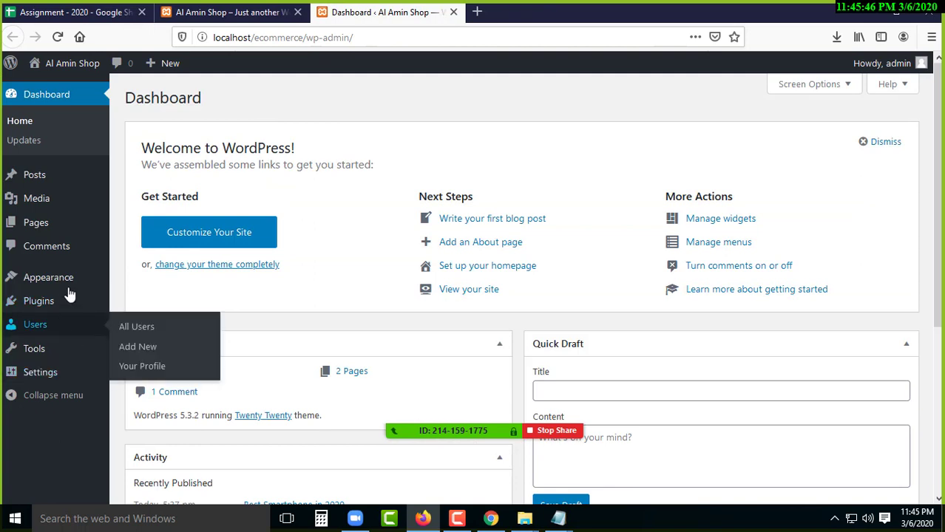
- Open Settings > Reading in a background tab
mouse_move(61, 286)
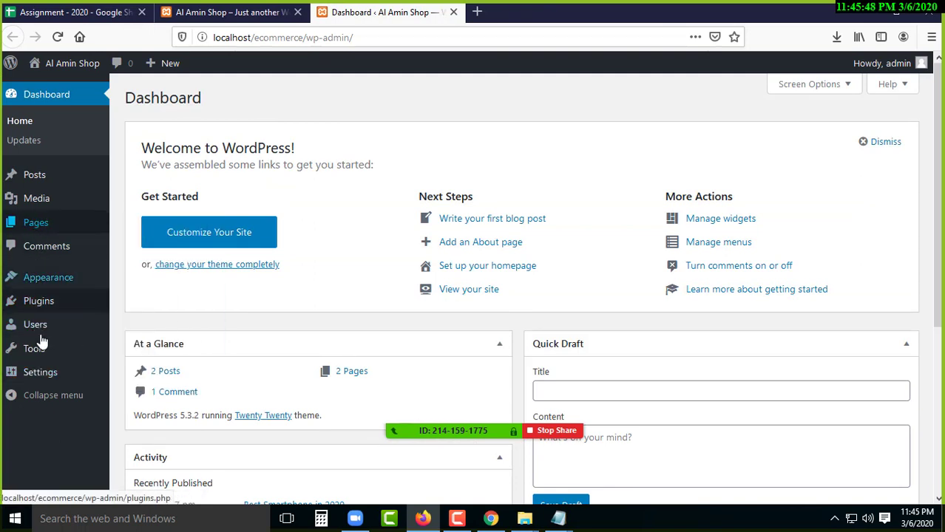
mouse_move(37, 376)
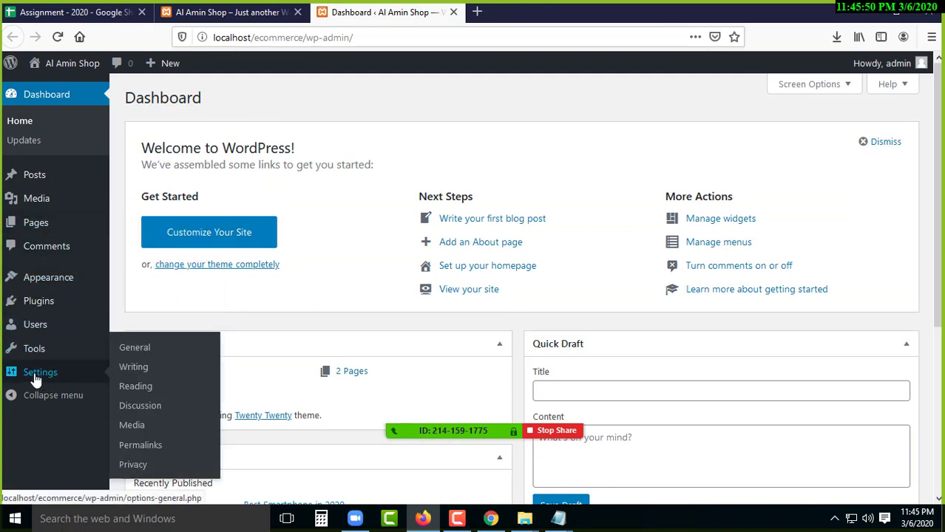
middle_click(137, 388)
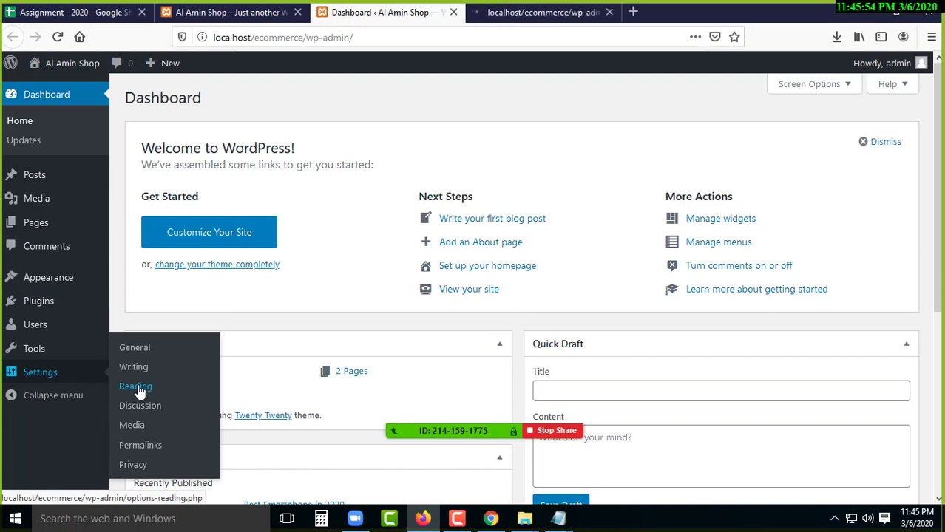
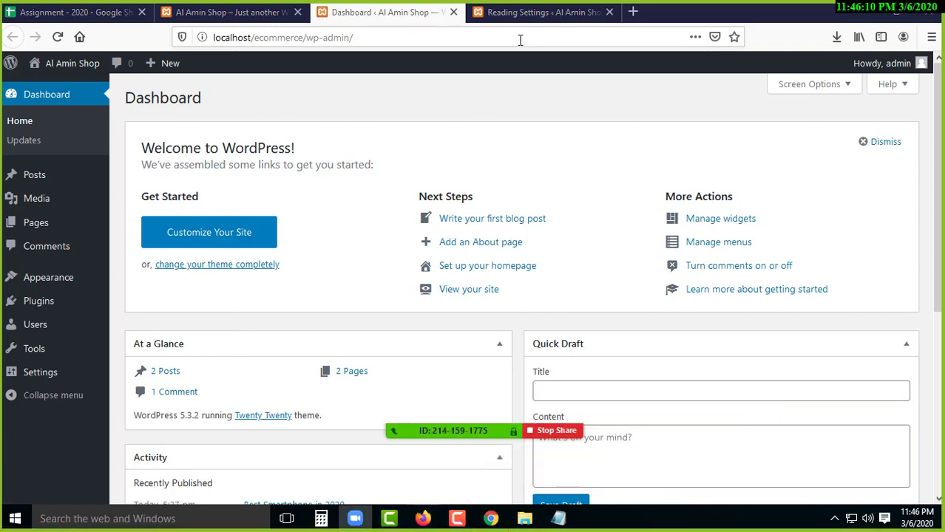
- Go to the Reading Settings tab and review the 'Your homepage displays' option, currently latest posts
left_click(536, 11)
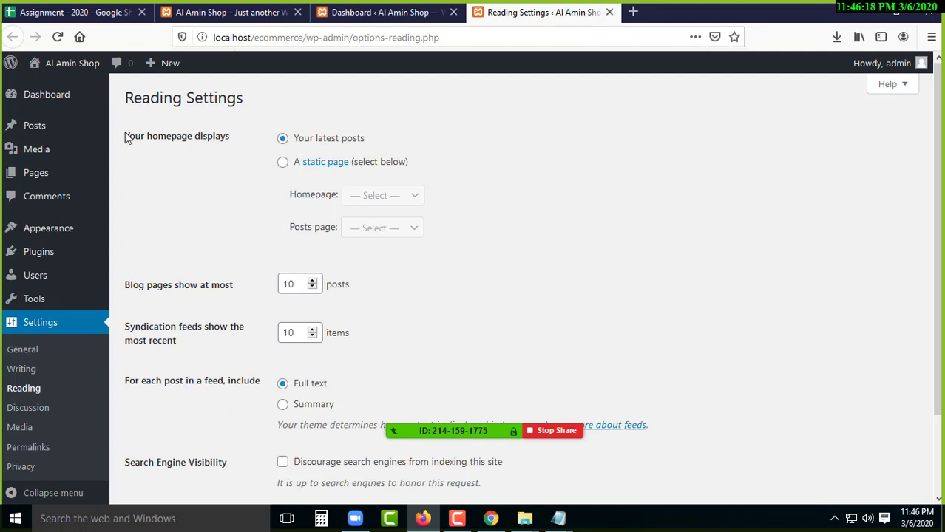
left_click_drag(127, 133, 229, 135)
left_click(176, 148)
left_click_drag(199, 135, 141, 136)
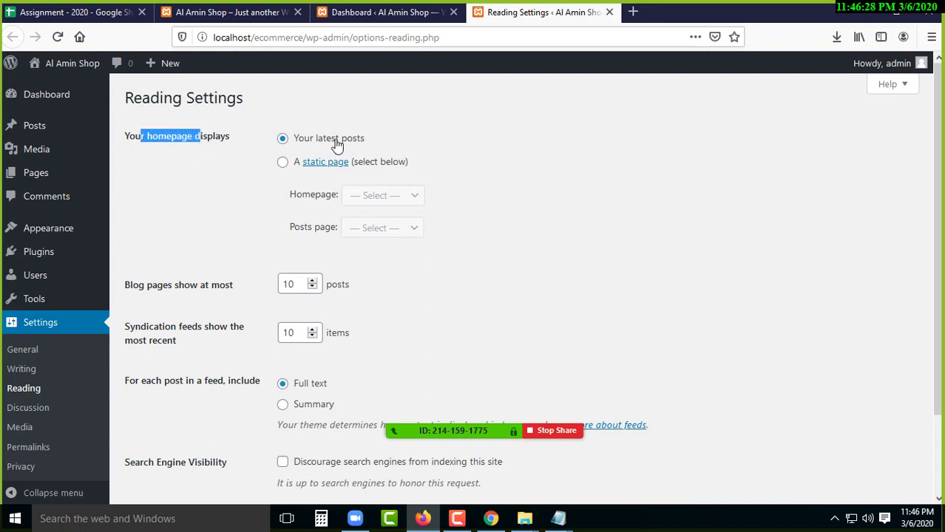
left_click(141, 219)
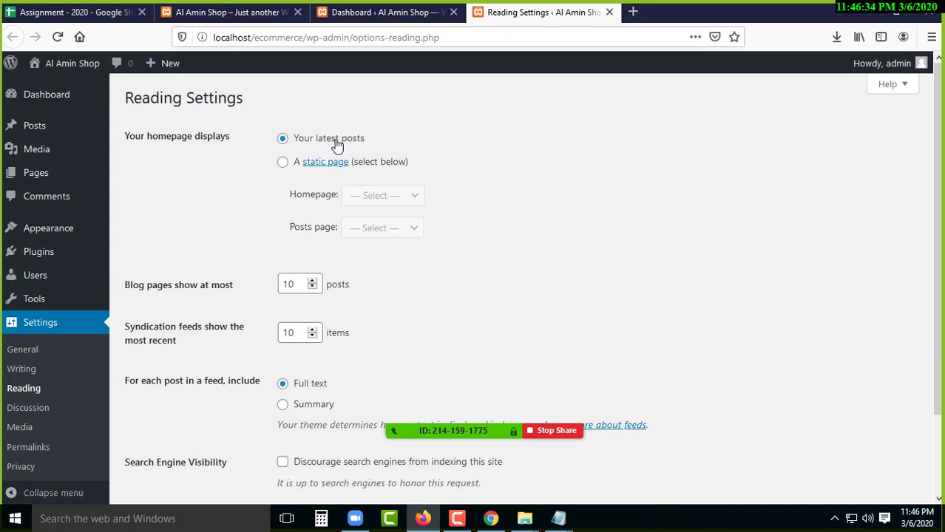
- Make the homepage display a static page, with HomePage as the homepage
left_click(282, 164)
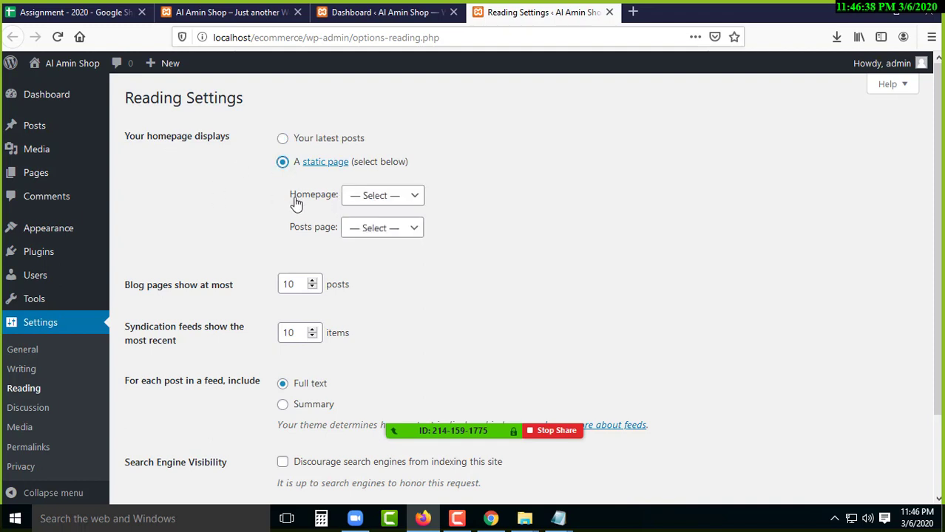
left_click_drag(291, 196, 368, 205)
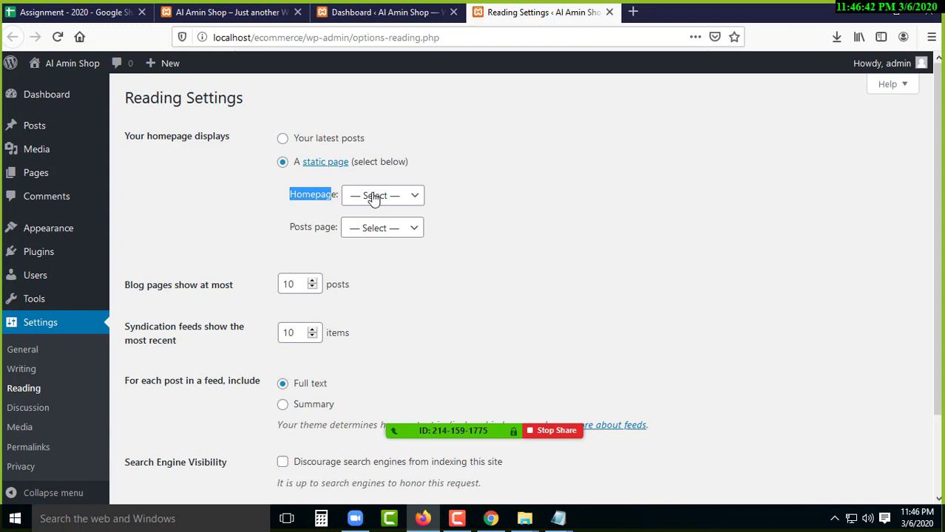
left_click(377, 197)
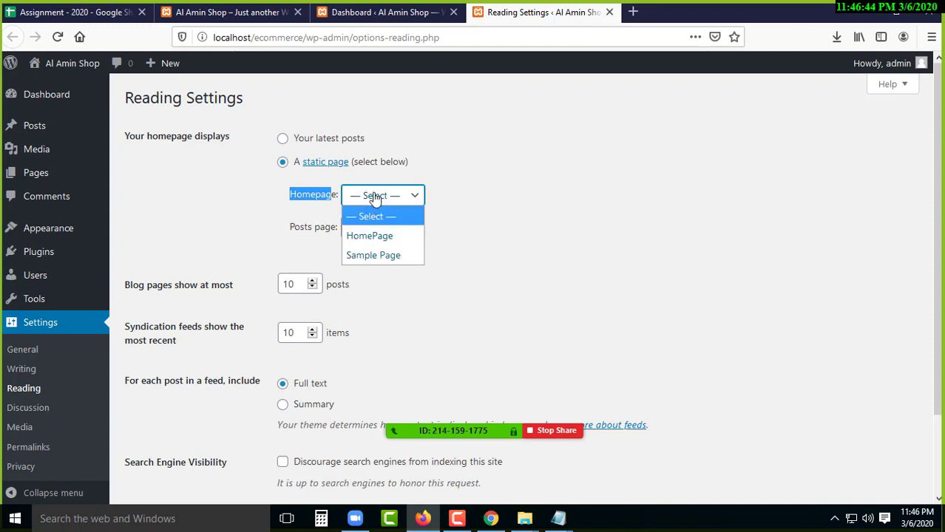
left_click(385, 243)
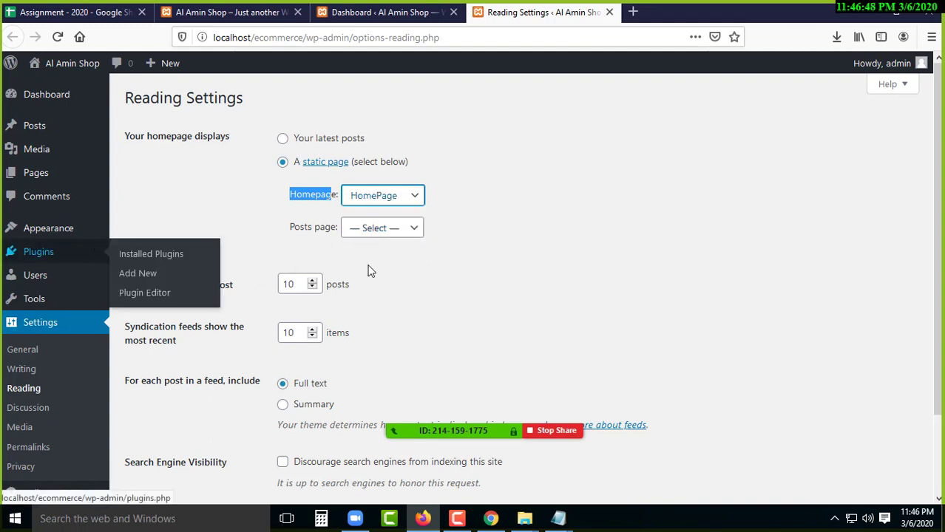
- Leave the Posts page unset and keep HomePage as the selected homepage
left_click_drag(290, 231, 334, 236)
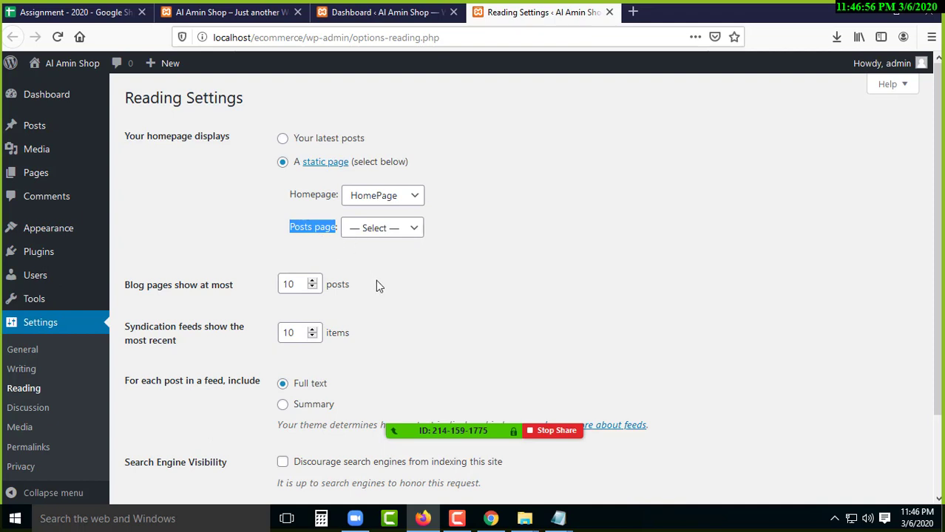
left_click(375, 230)
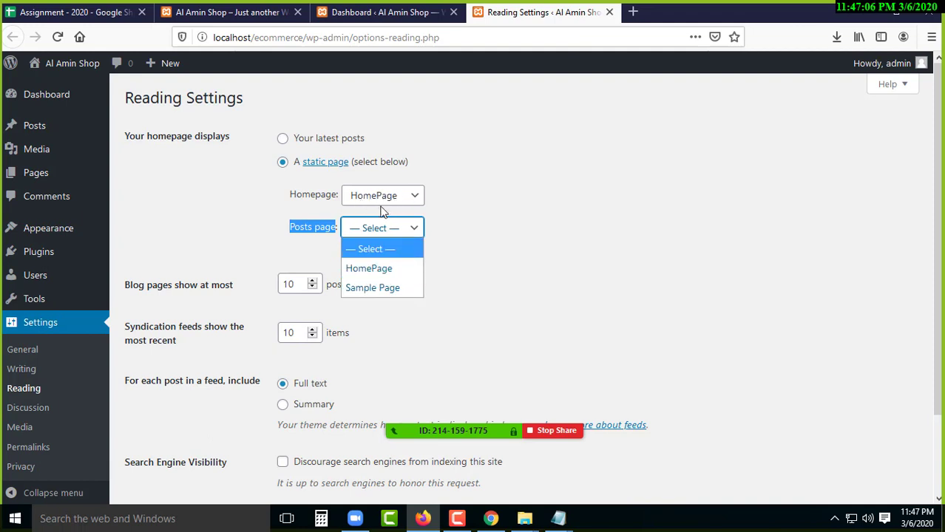
left_click(194, 210)
left_click_drag(290, 234, 333, 238)
left_click(181, 226)
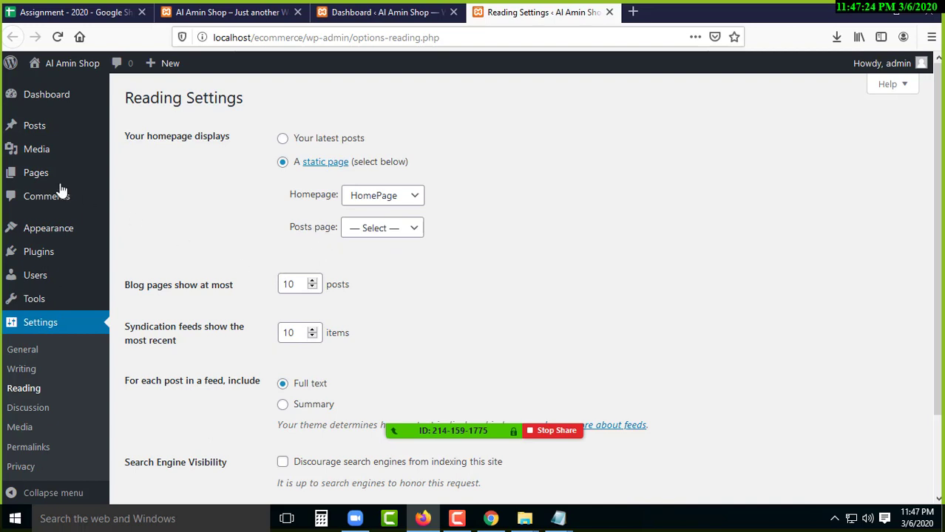
mouse_move(42, 175)
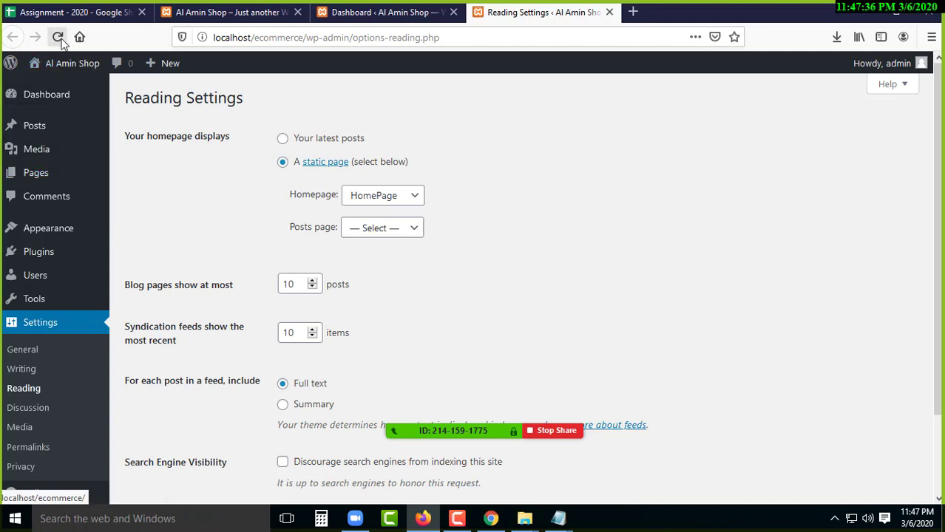
left_click(371, 201)
left_click(374, 203)
left_click(368, 207)
left_click(370, 205)
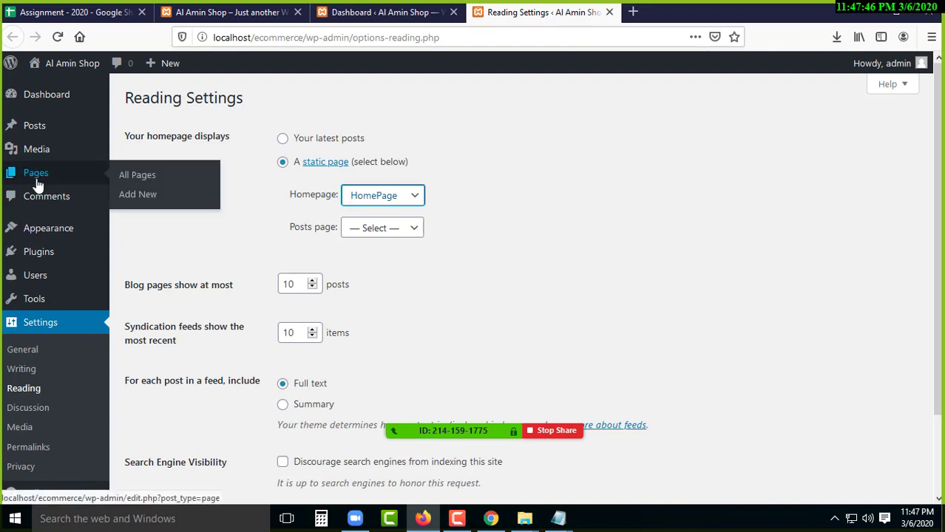
- Add a new page titled 'Blog Page'
left_click(141, 197)
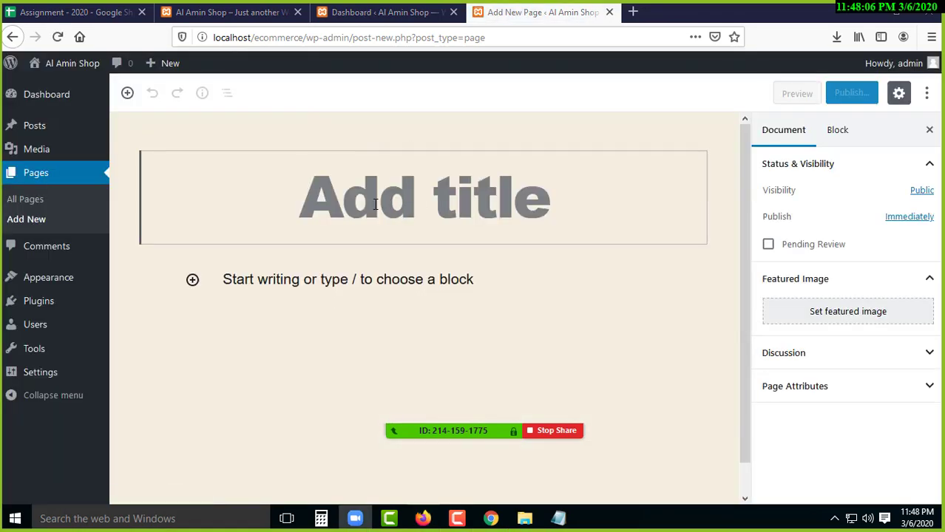
left_click(399, 210)
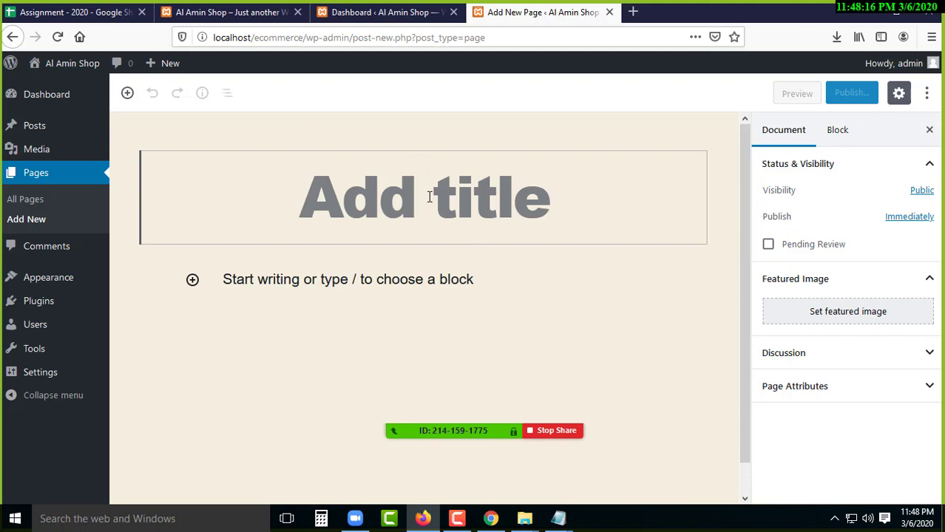
type("Blog")
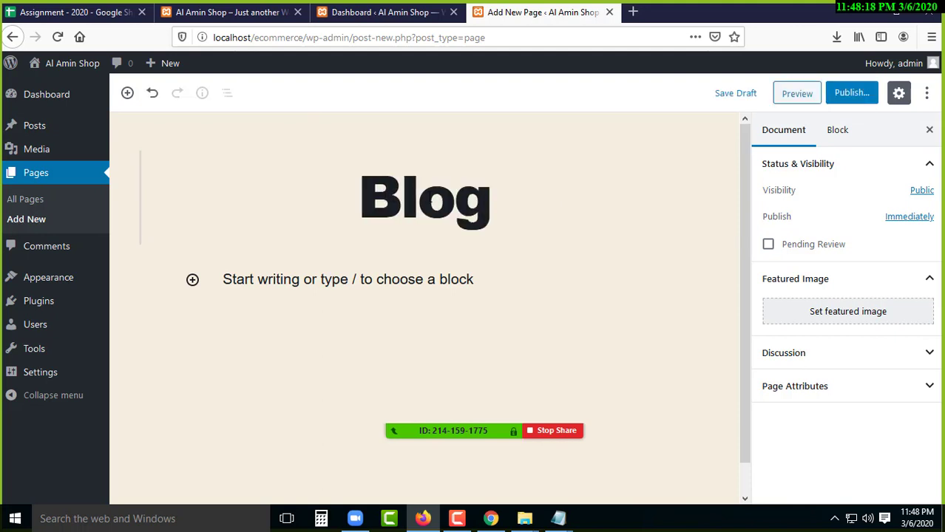
type(" Page")
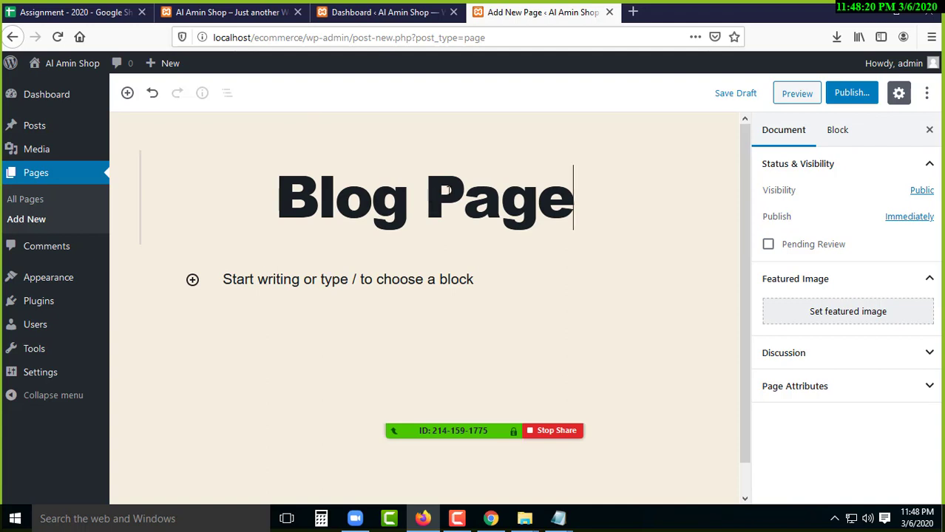
mouse_move(53, 131)
left_click(459, 520)
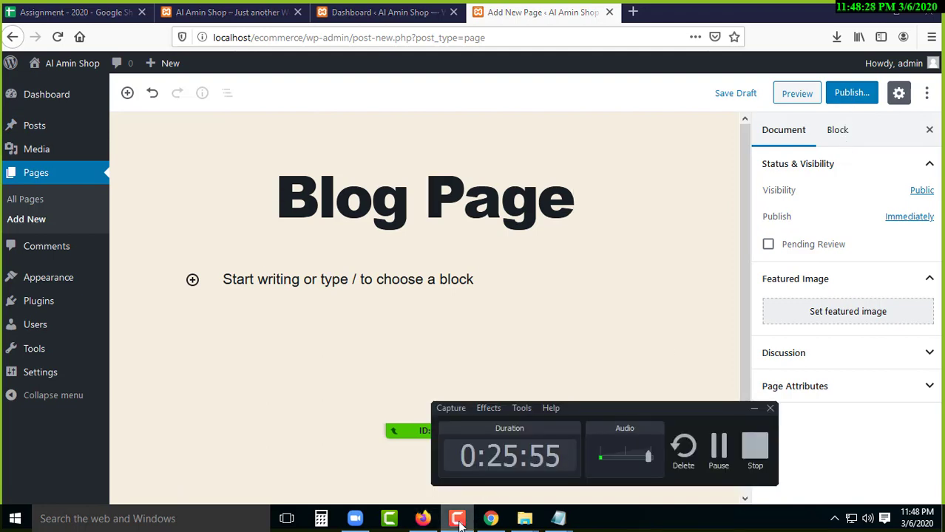
left_click(459, 521)
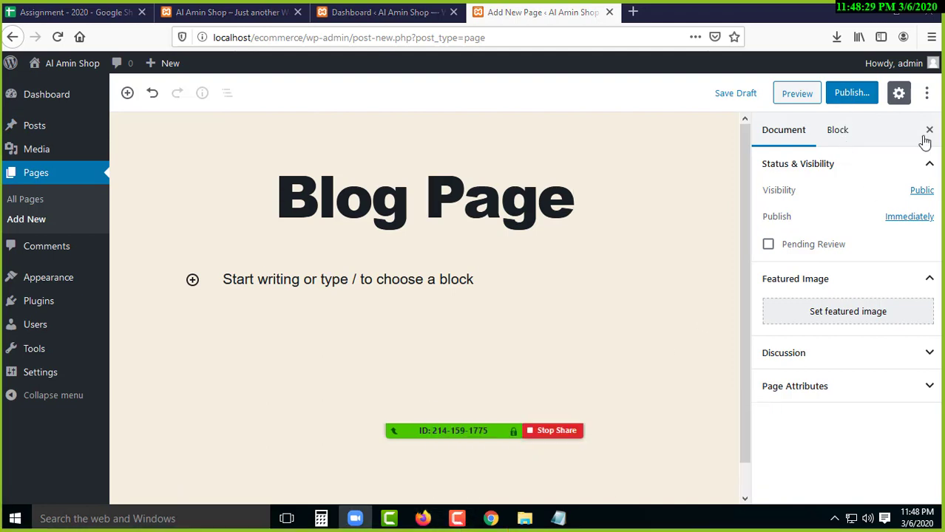
- Publish the Blog Page and return to Settings > Reading
left_click(855, 108)
left_click(858, 99)
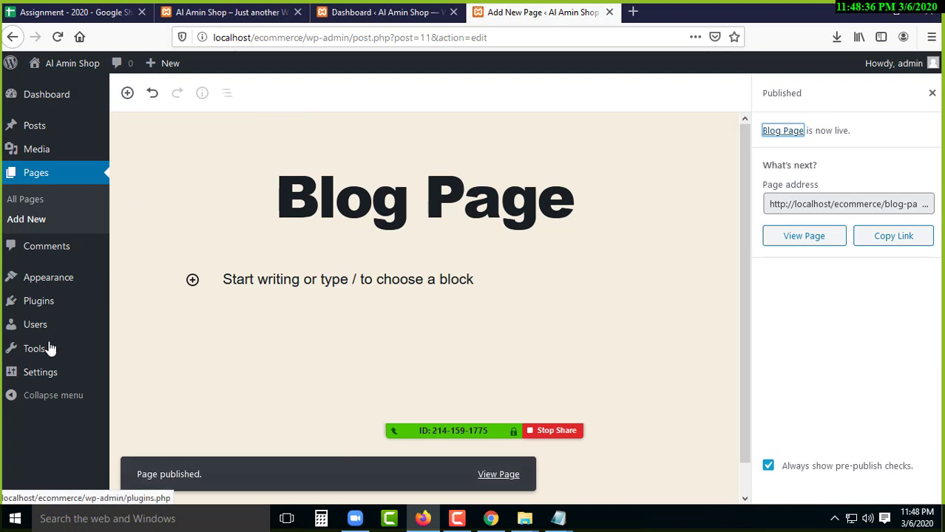
mouse_move(50, 379)
left_click(131, 359)
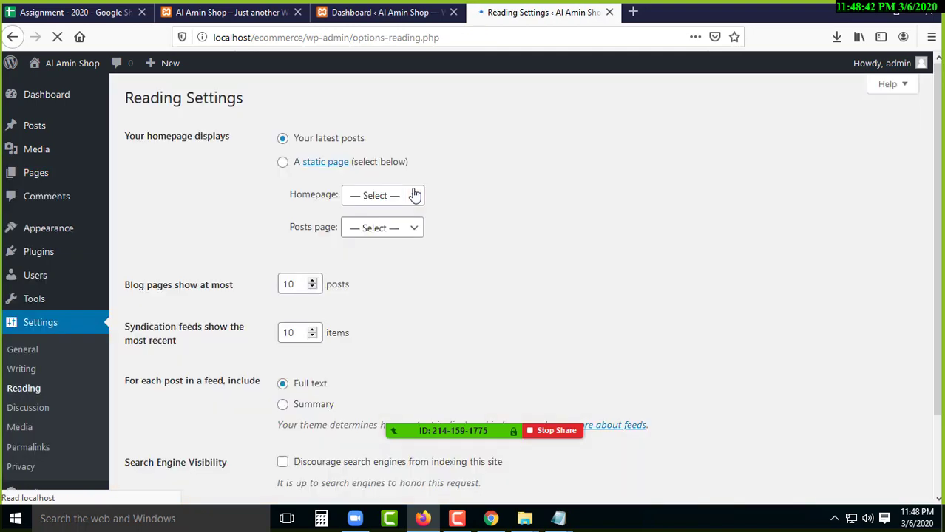
- Choose 'A static page' with HomePage as the homepage
left_click(283, 164)
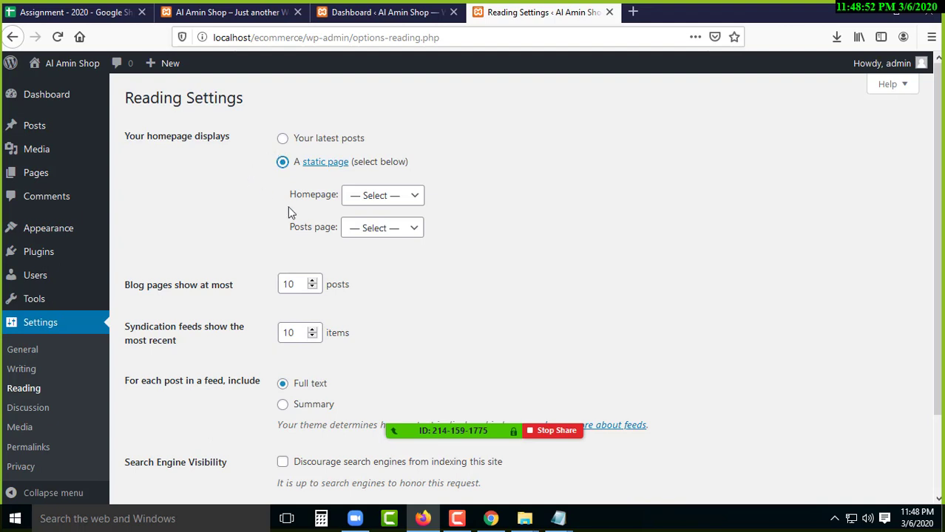
left_click_drag(290, 199, 339, 196)
left_click(377, 195)
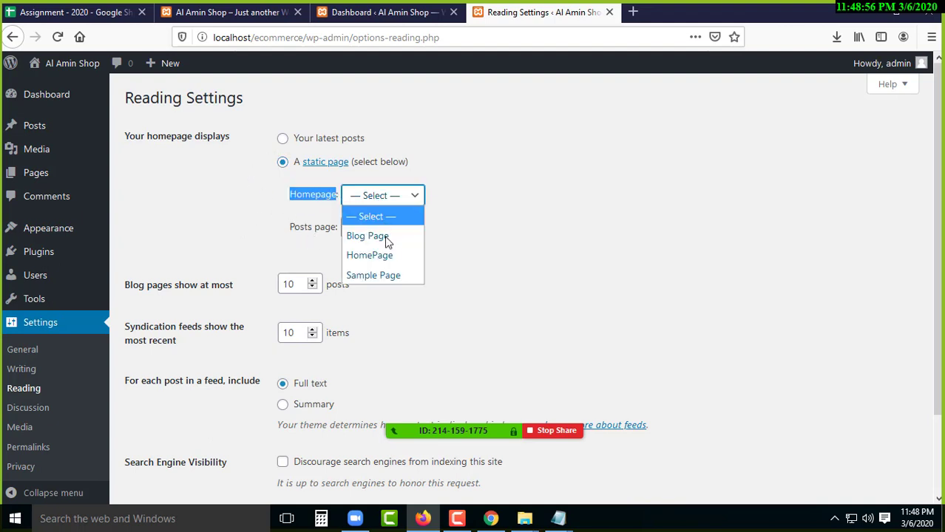
left_click(376, 255)
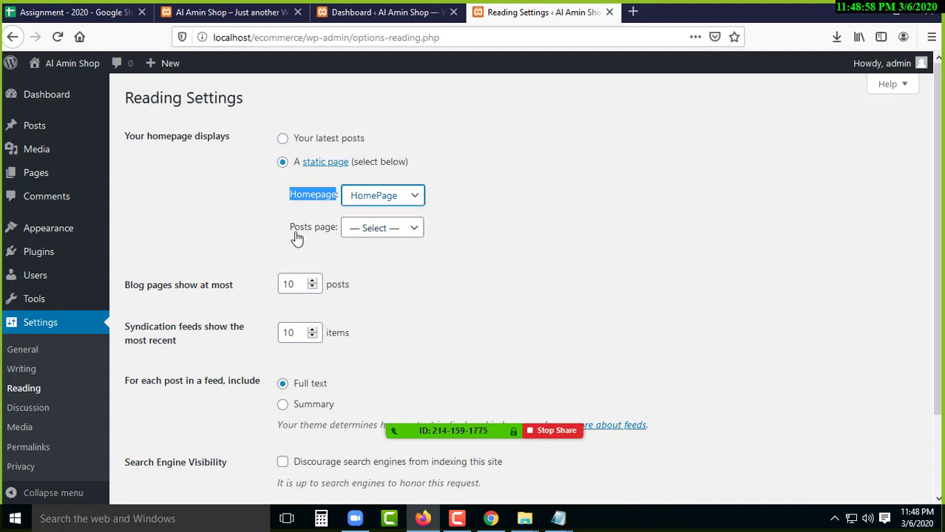
- Set Blog Page as the posts page and save the reading settings
left_click_drag(291, 233, 388, 234)
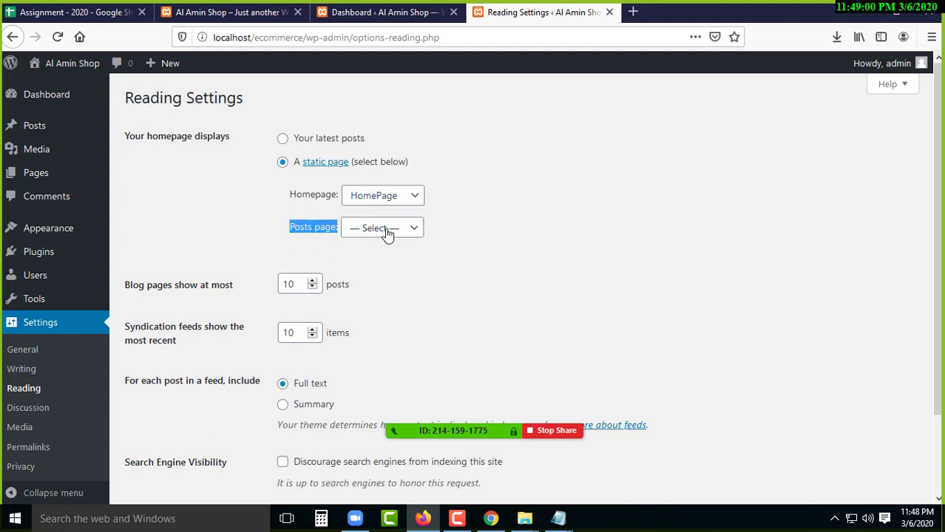
left_click(388, 234)
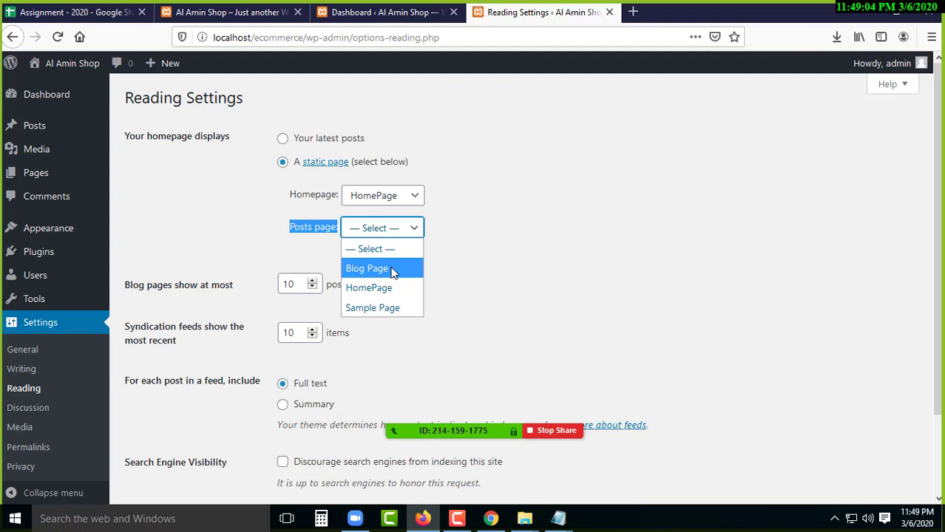
left_click(395, 270)
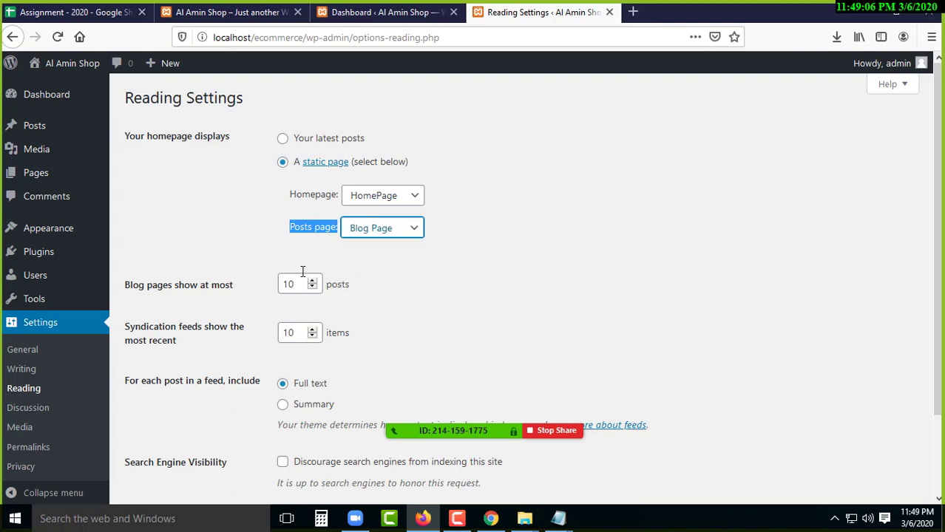
scroll(298, 344, "down", 2)
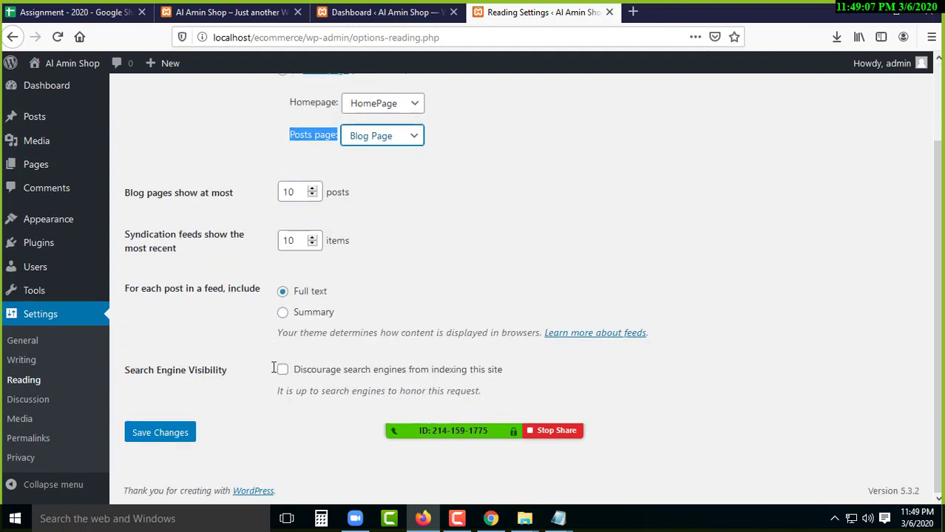
left_click(167, 440)
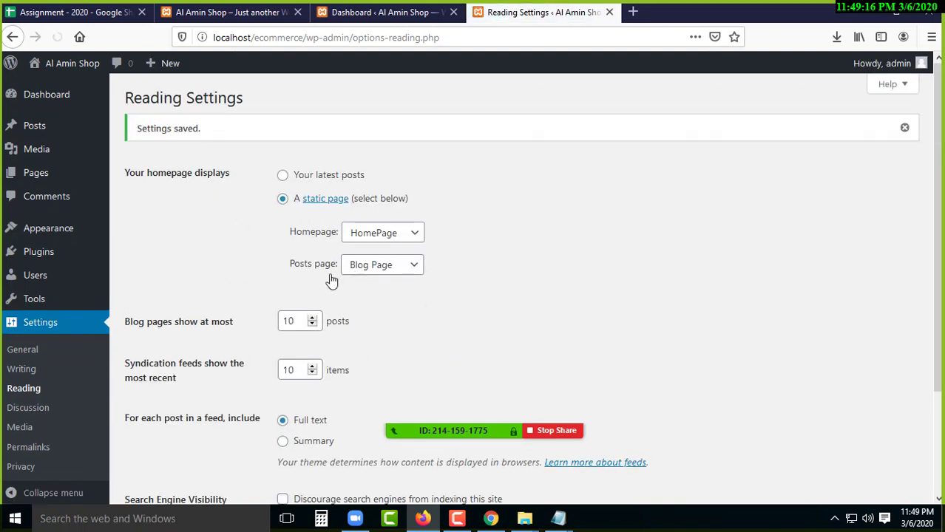
scroll(256, 382, "down", 3)
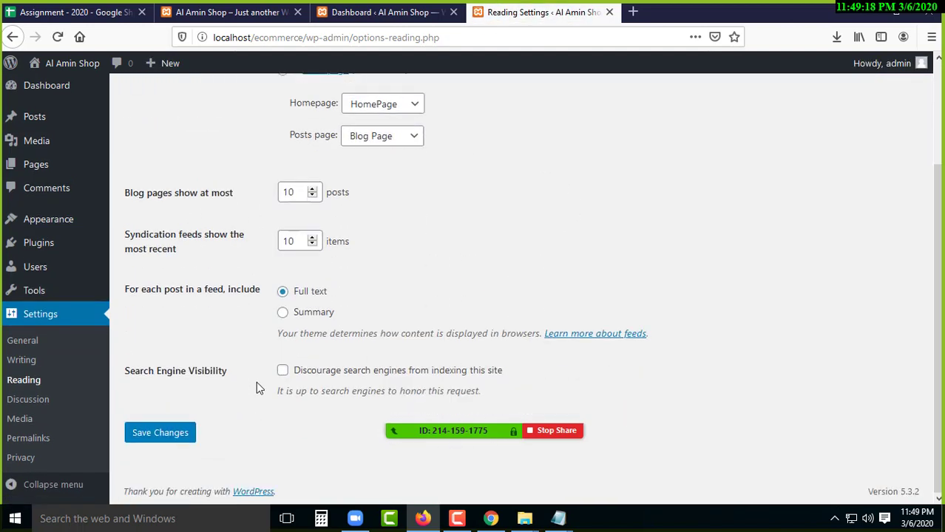
scroll(271, 388, "up", 1)
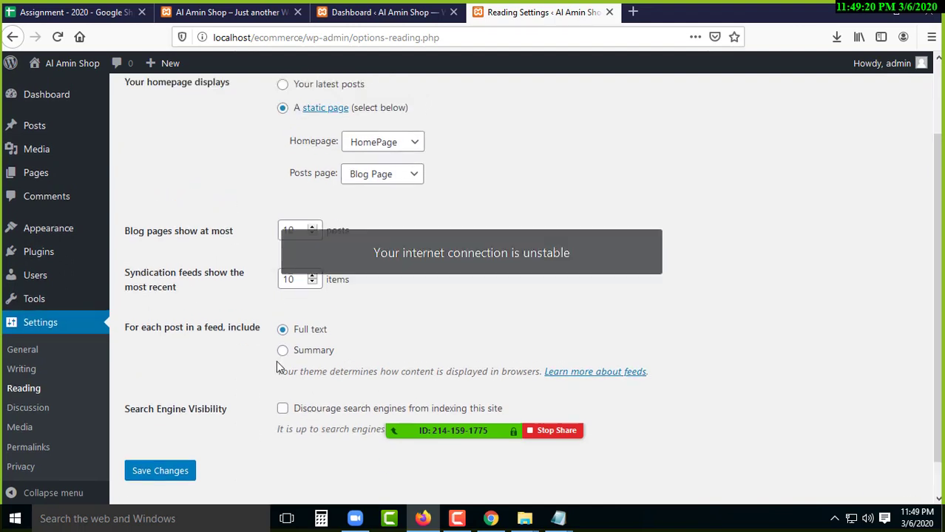
scroll(231, 385, "down", 1)
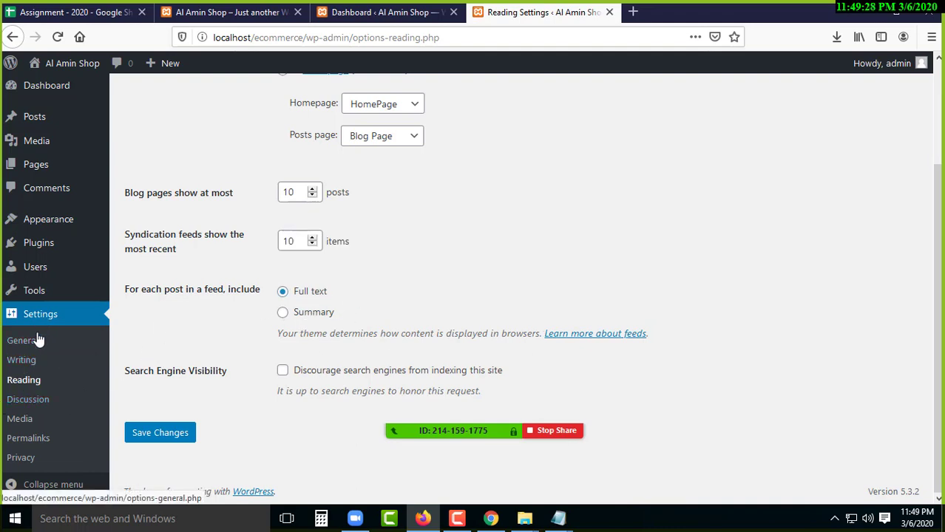
- In Permalink settings, review the structure options and select Post name
left_click(33, 442)
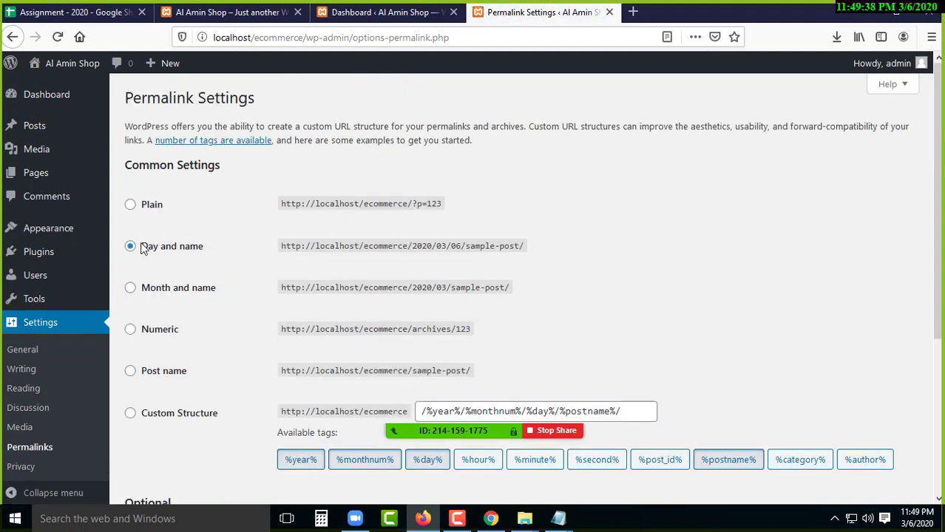
left_click_drag(142, 248, 208, 252)
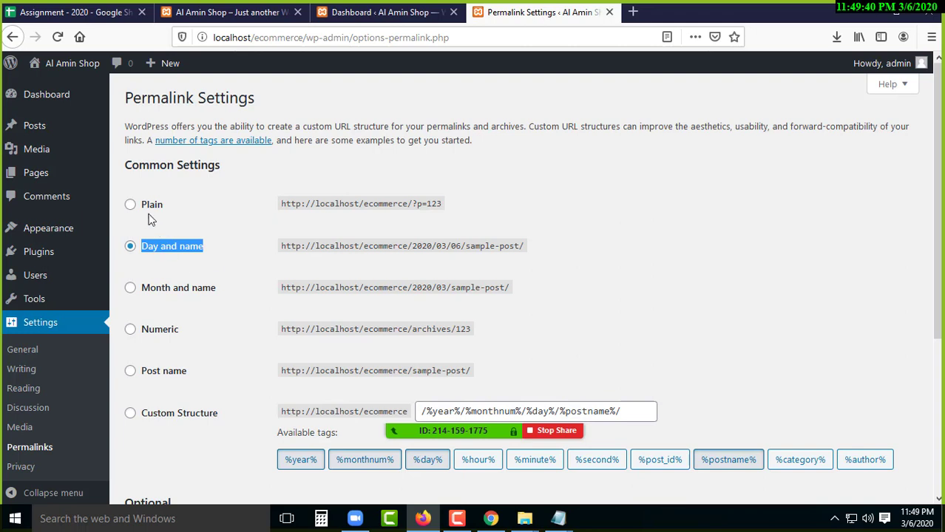
left_click_drag(140, 207, 172, 221)
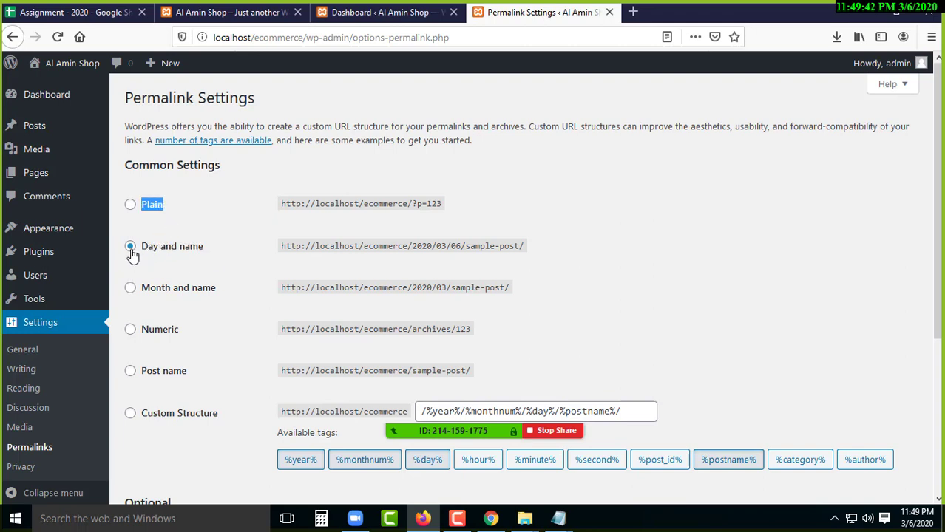
left_click_drag(142, 290, 215, 289)
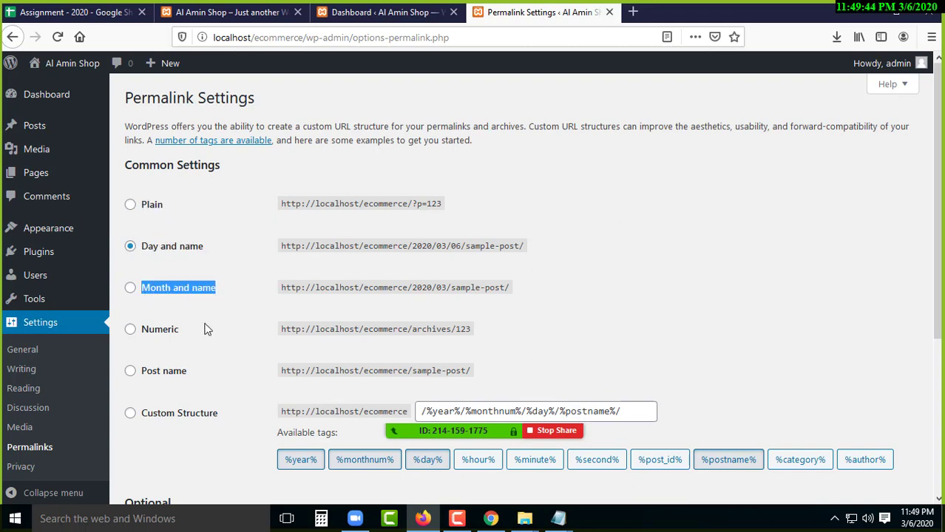
left_click(130, 372)
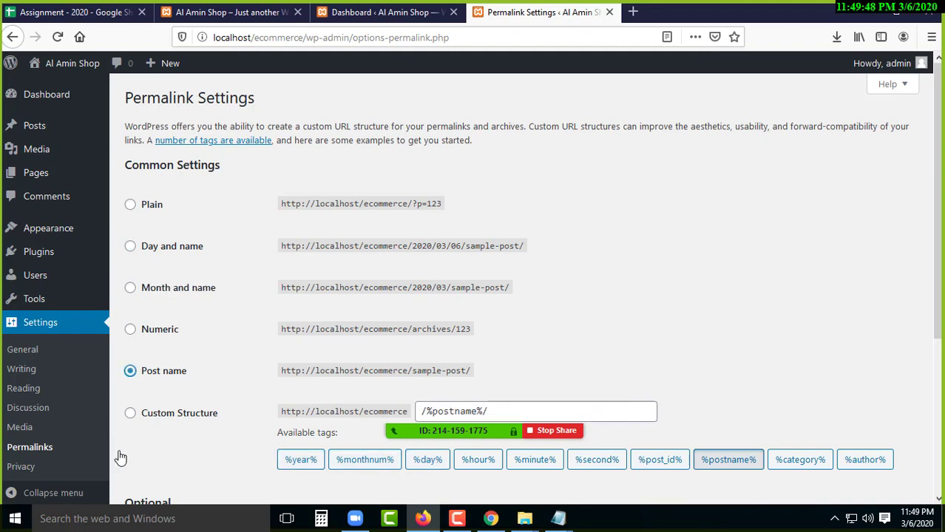
- Save the Post name permalink structure
scroll(158, 439, "down", 2)
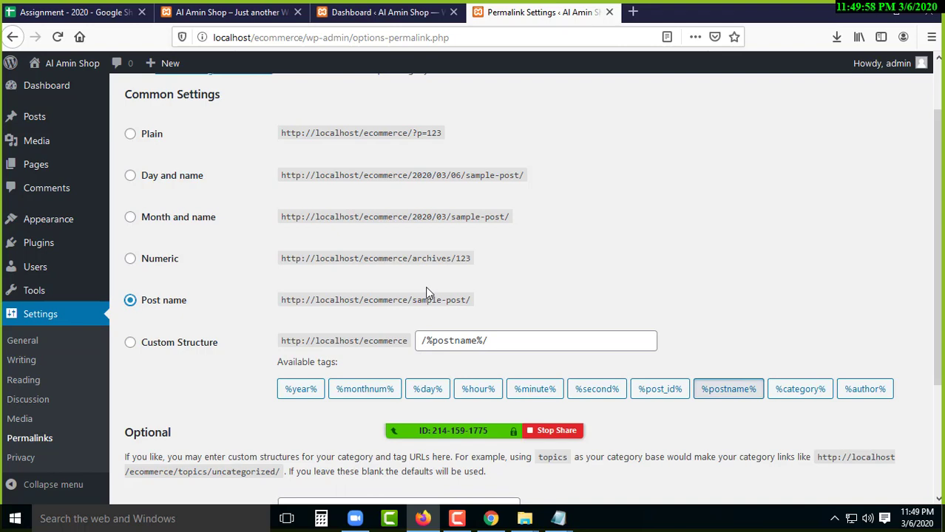
scroll(426, 292, "down", 4)
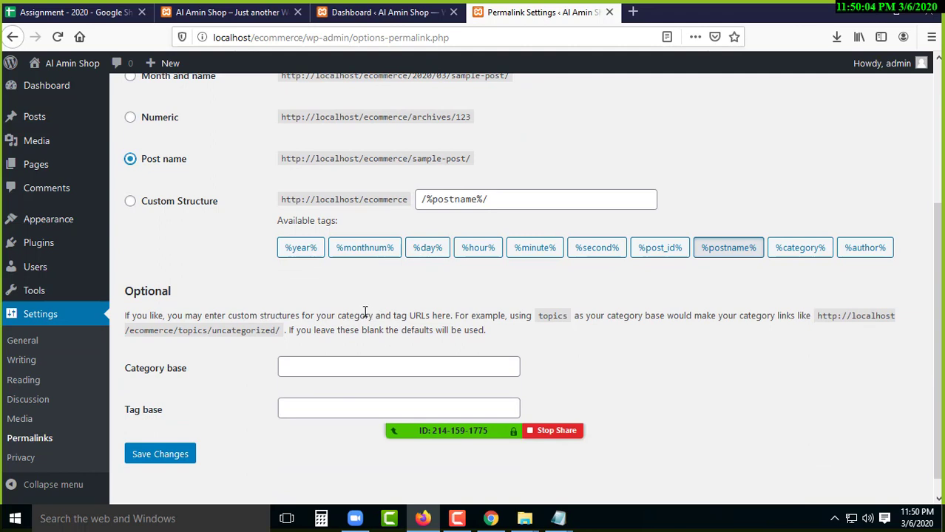
scroll(217, 368, "up", 2)
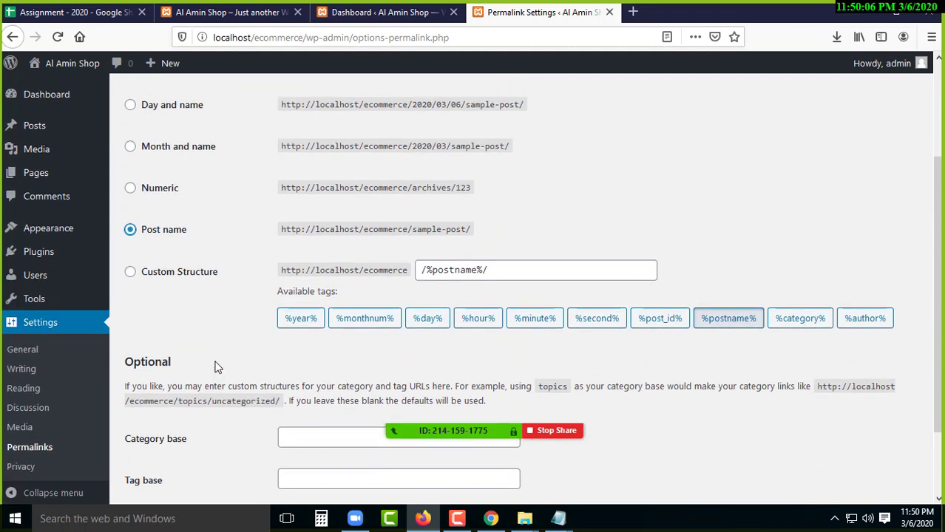
scroll(217, 367, "down", 2)
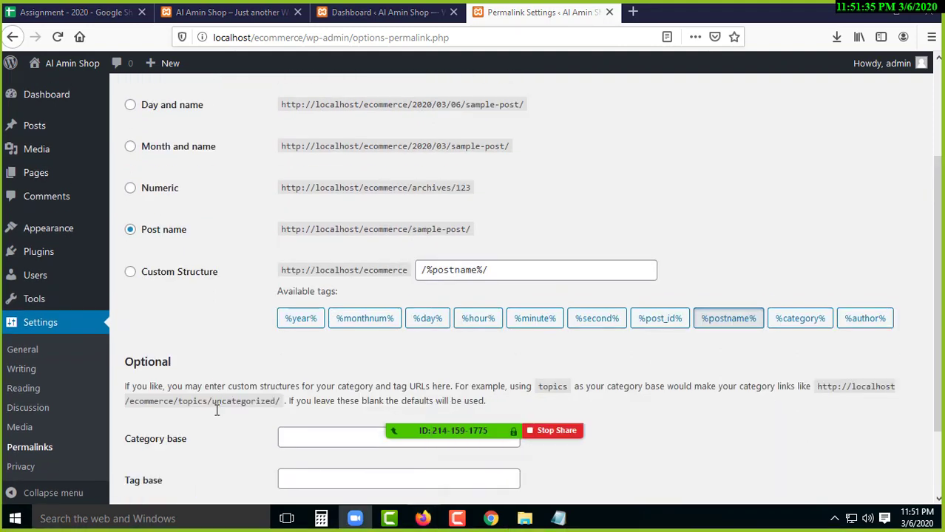
scroll(215, 407, "down", 4)
left_click(162, 436)
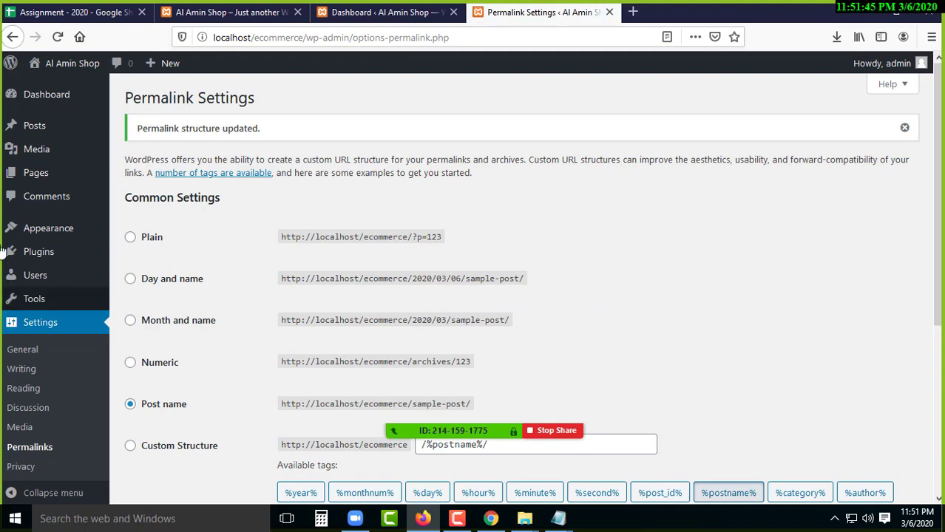
scroll(53, 400, "down", 3)
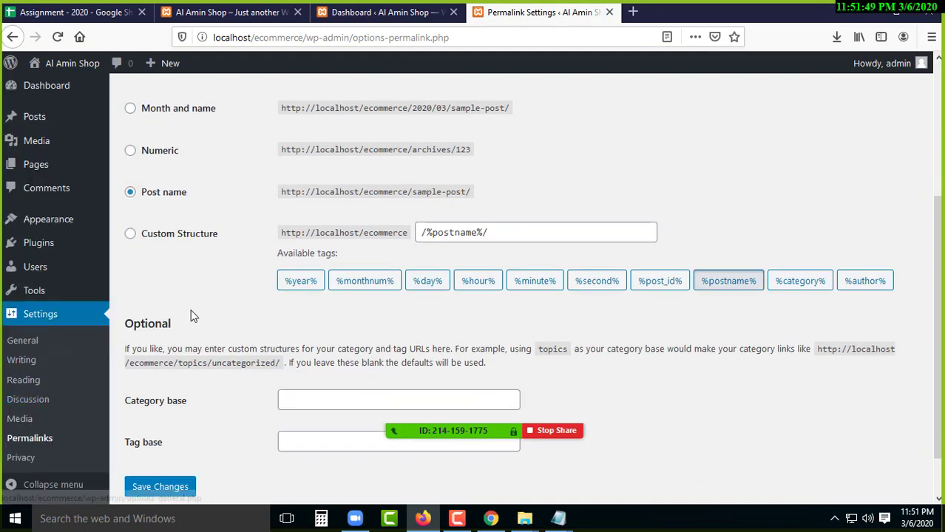
left_click(23, 344)
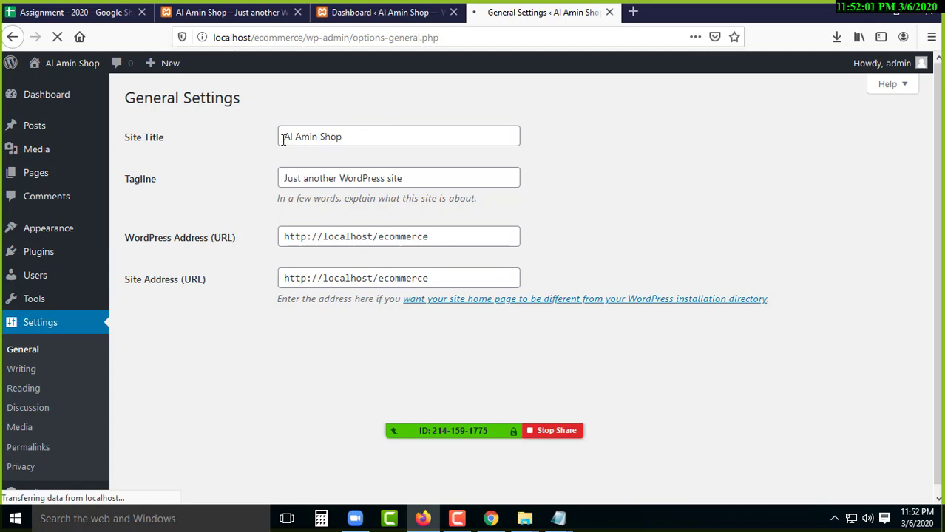
- Inspect the current Site Title and Tagline, then compare them with the live front page
left_click(400, 178)
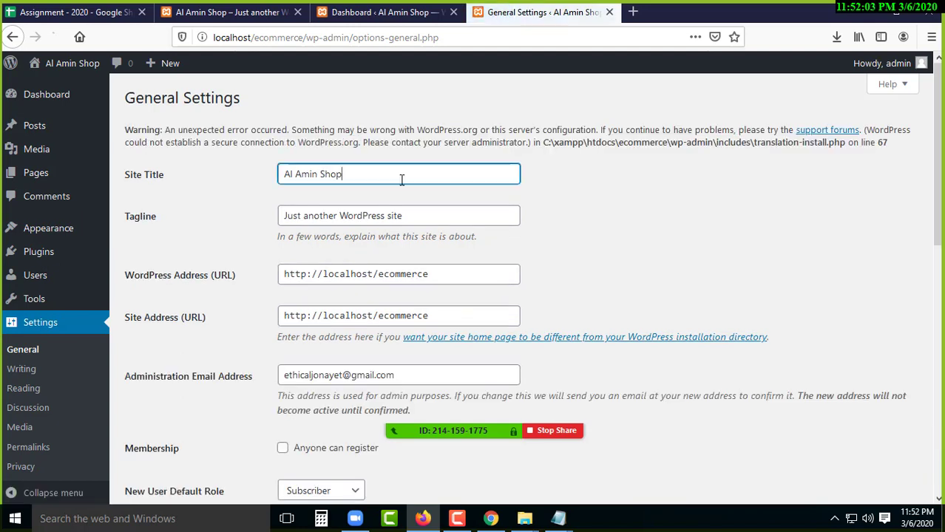
left_click_drag(372, 179, 260, 180)
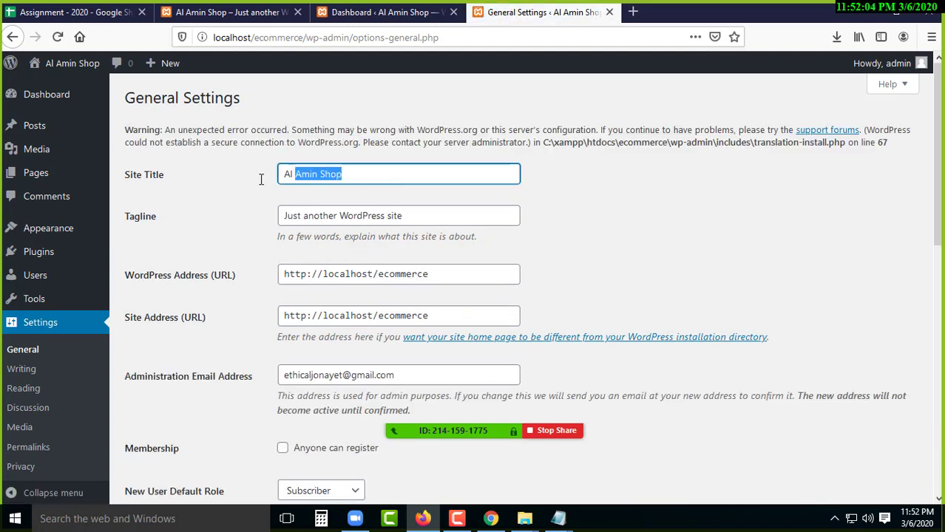
double_click(159, 175)
left_click_drag(132, 180, 124, 176)
left_click_drag(156, 217, 122, 218)
left_click_drag(434, 222, 272, 219)
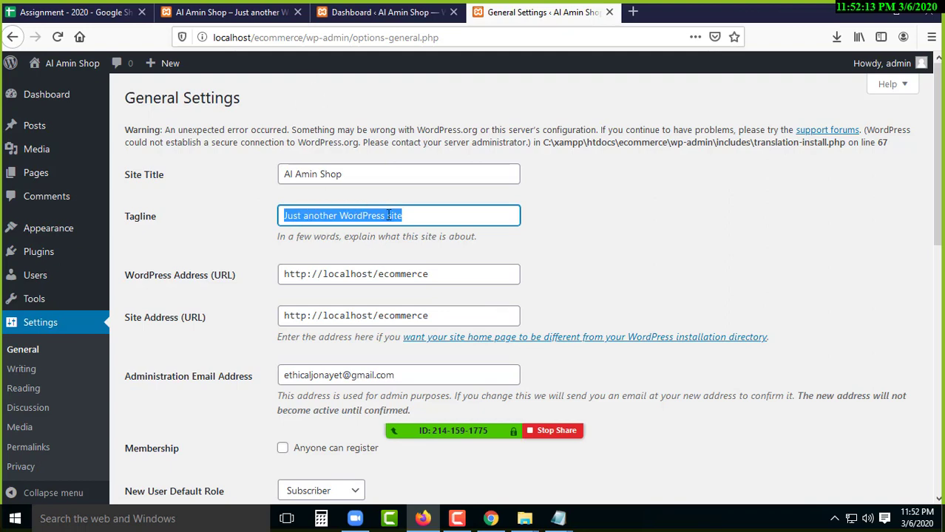
left_click(419, 217)
left_click_drag(358, 174, 265, 173)
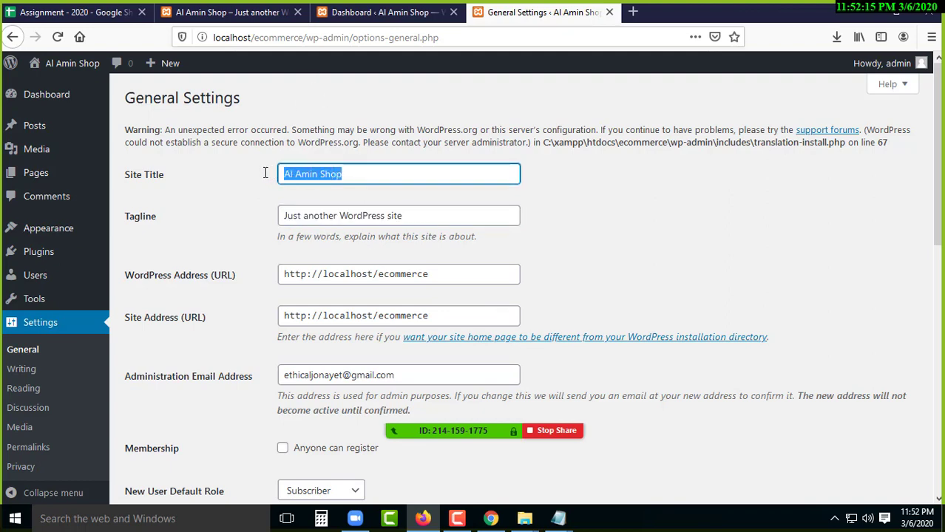
left_click(199, 13)
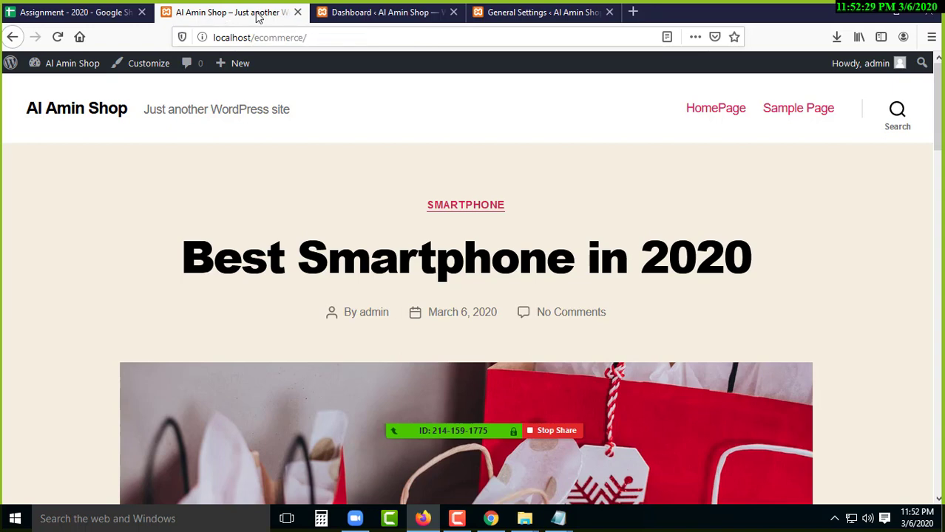
- Replace the site title with 'Amin Shop'
left_click(533, 13)
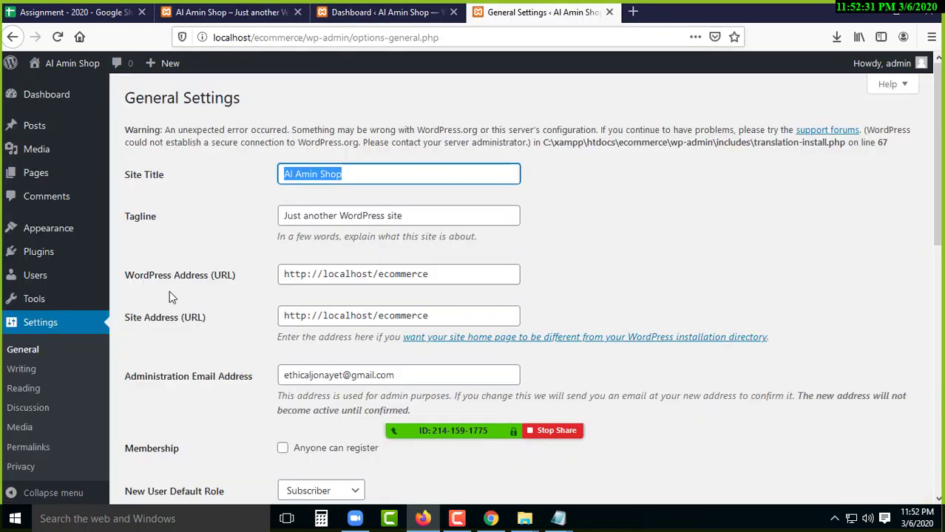
left_click(349, 180)
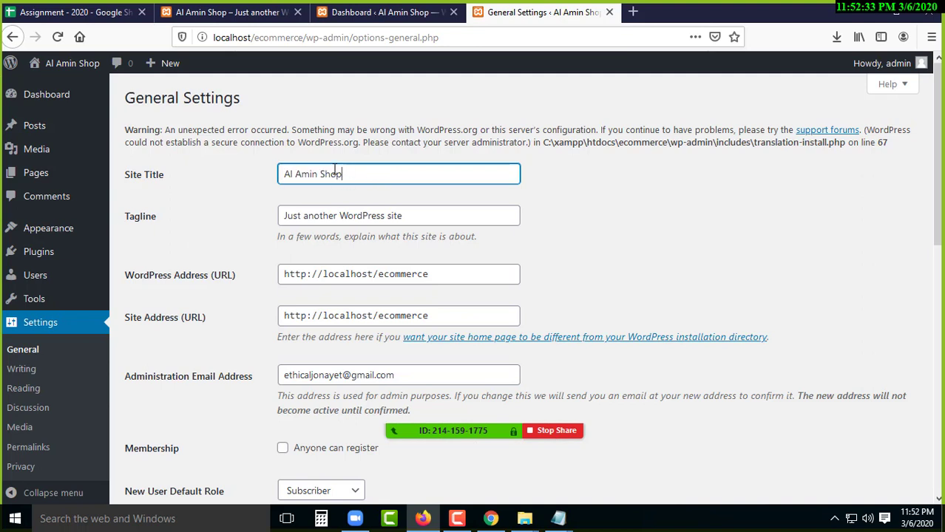
left_click_drag(344, 174, 261, 164)
key("BackSpace")
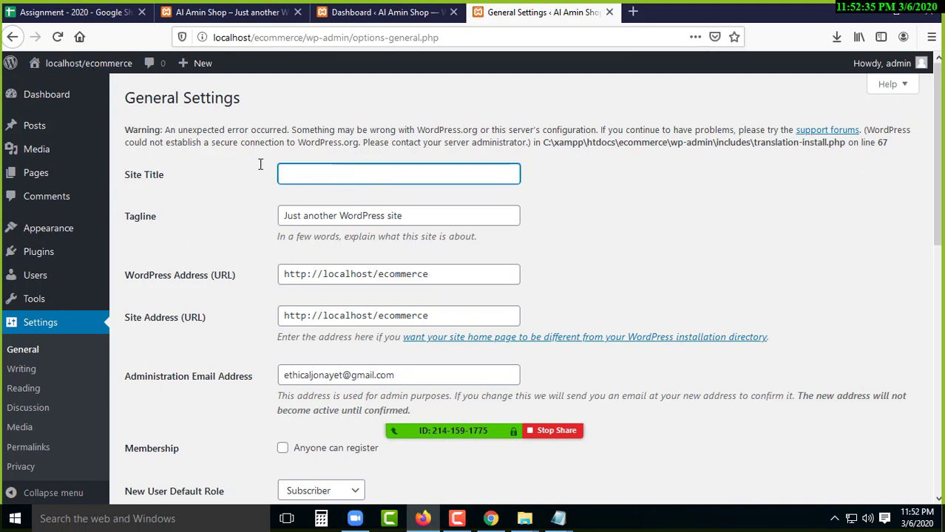
type("Amin Shop")
key("BackSpace")
key("BackSpace")
key("BackSpace")
key("BackSpace")
key("BackSpace")
key("BackSpace")
key("BackSpace")
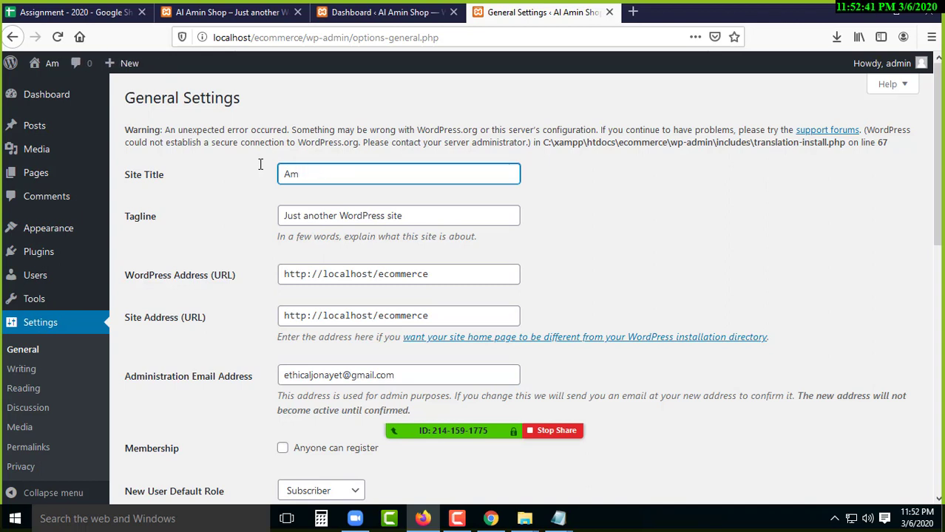
mouse_move(50, 74)
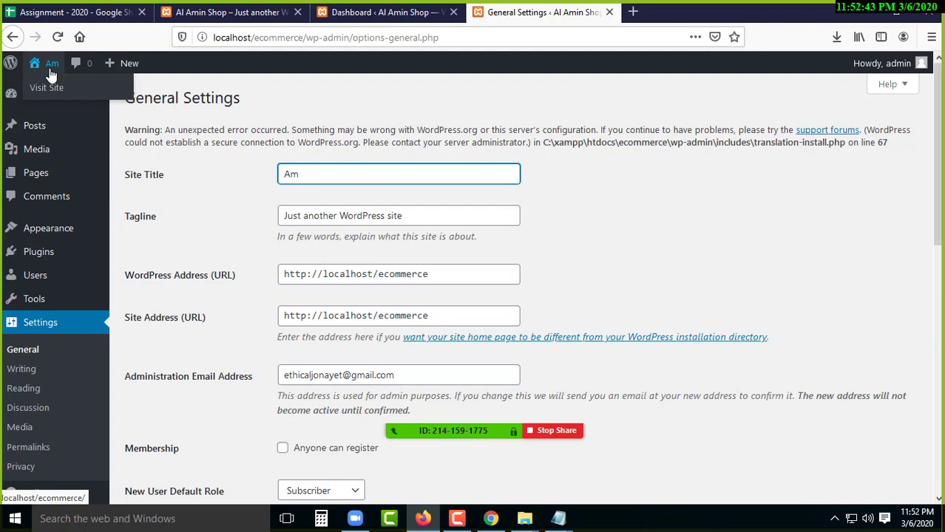
type("in Shop")
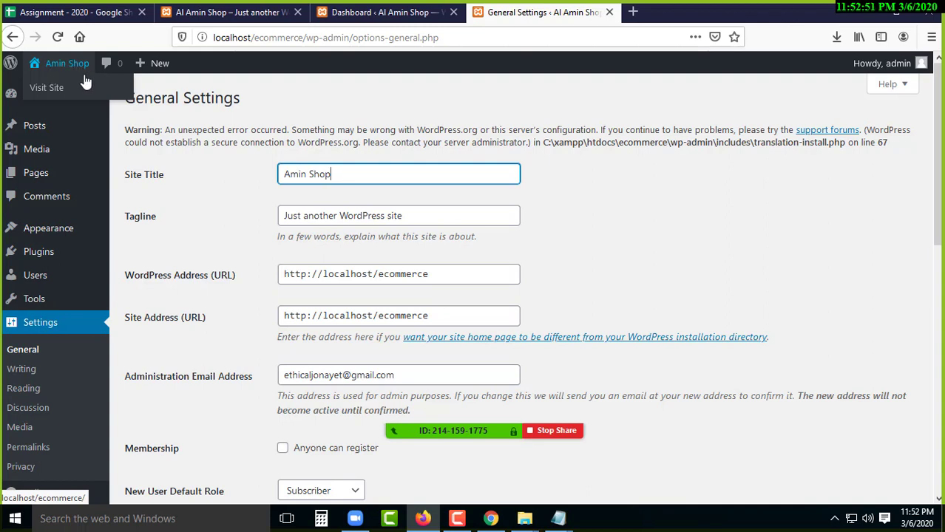
- Replace the tagline with 'Your Online Shopping Mart' and save the general settings
left_click(444, 212)
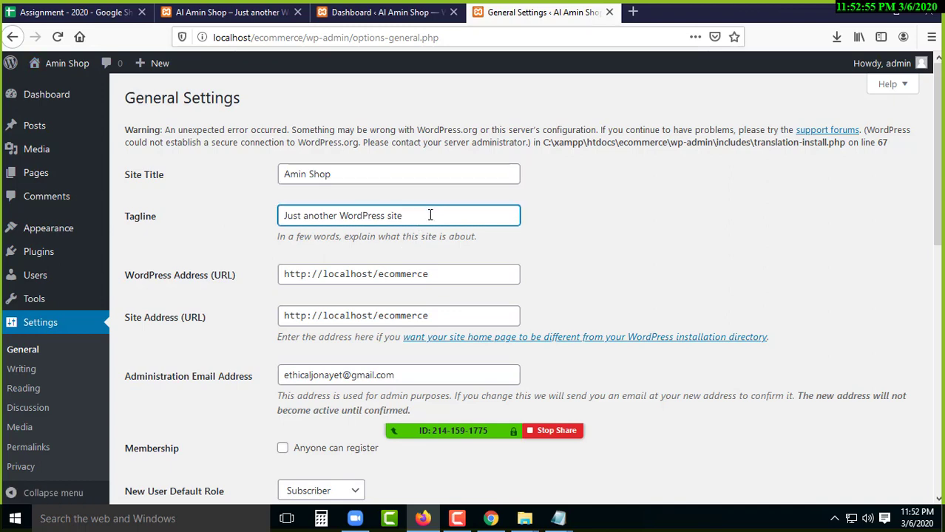
left_click_drag(403, 215, 283, 215)
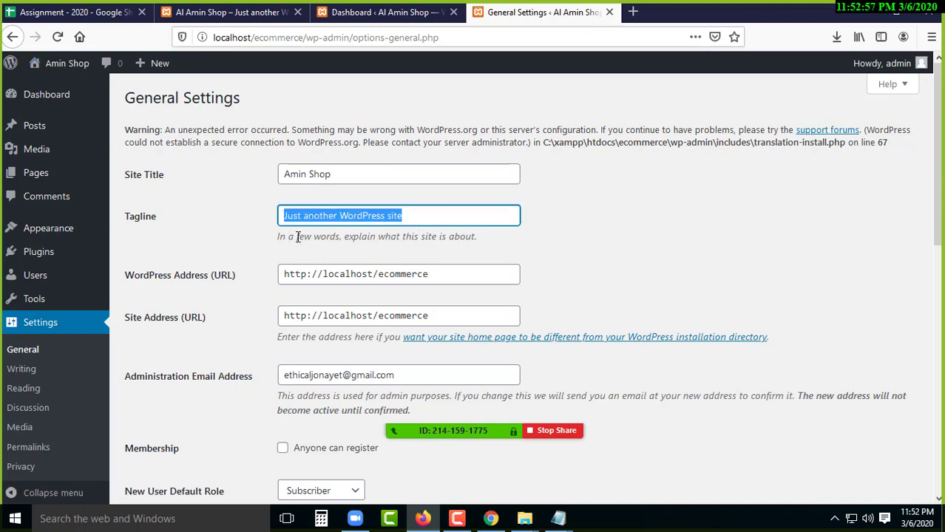
left_click(233, 227)
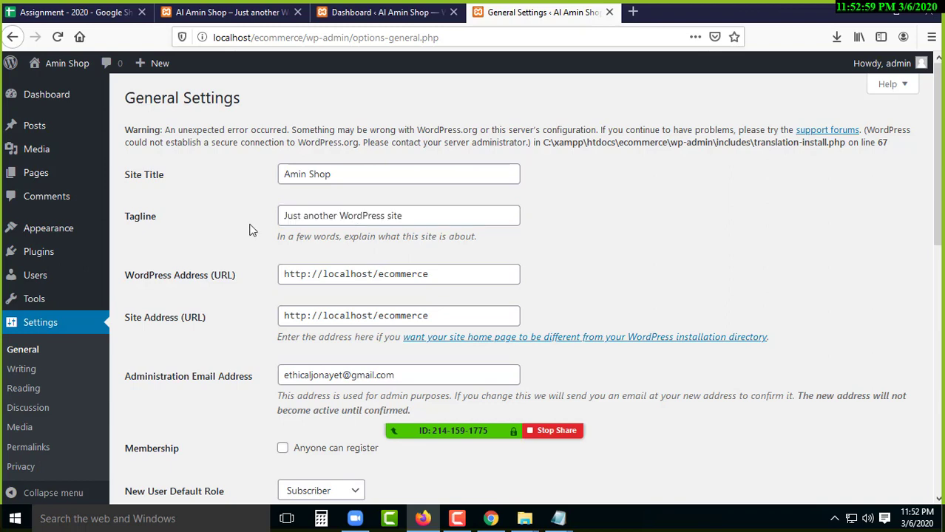
left_click_drag(421, 215, 264, 217)
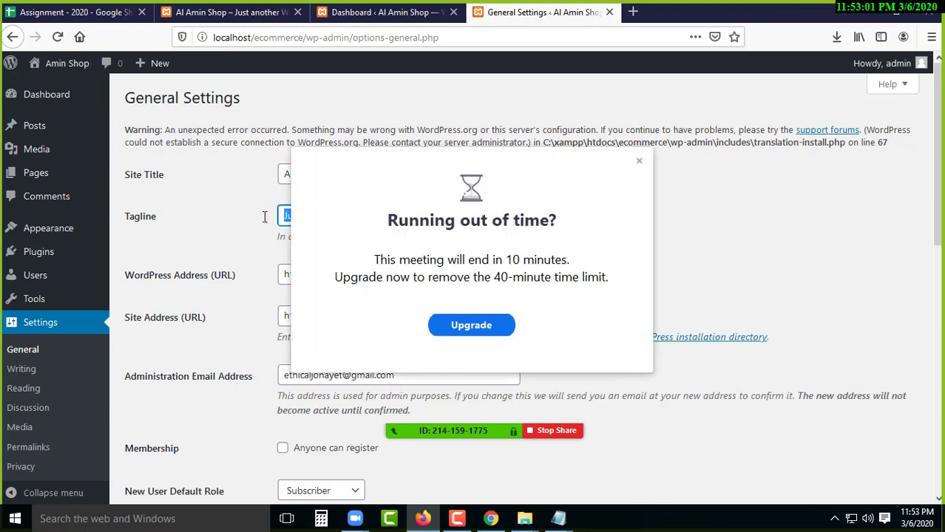
left_click(638, 160)
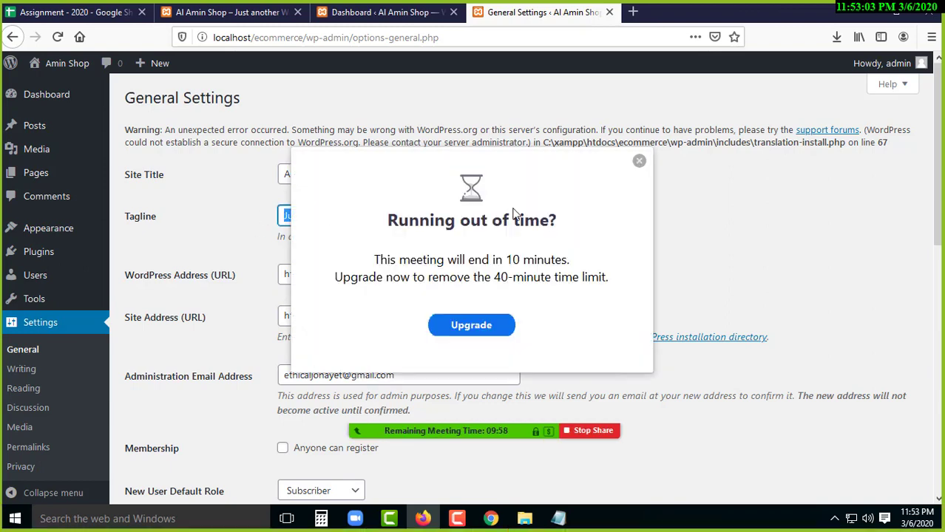
key("BackSpace")
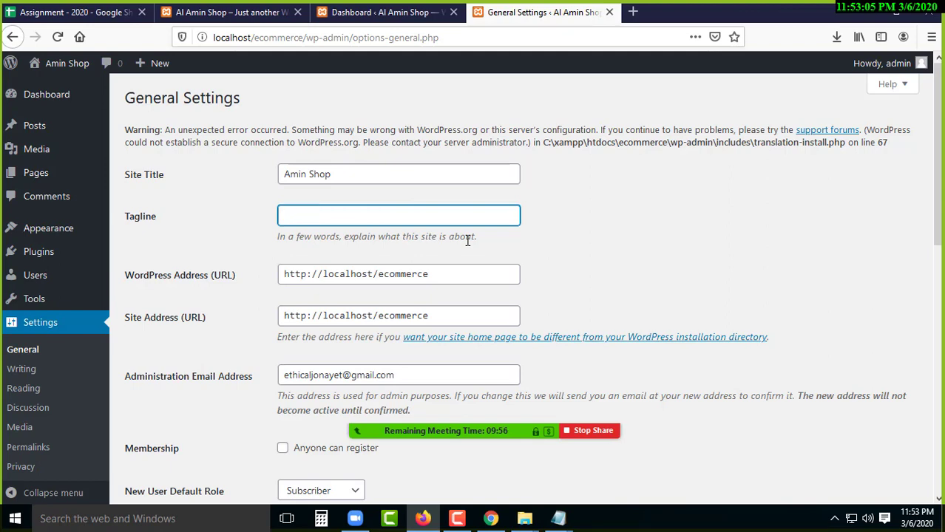
type("You")
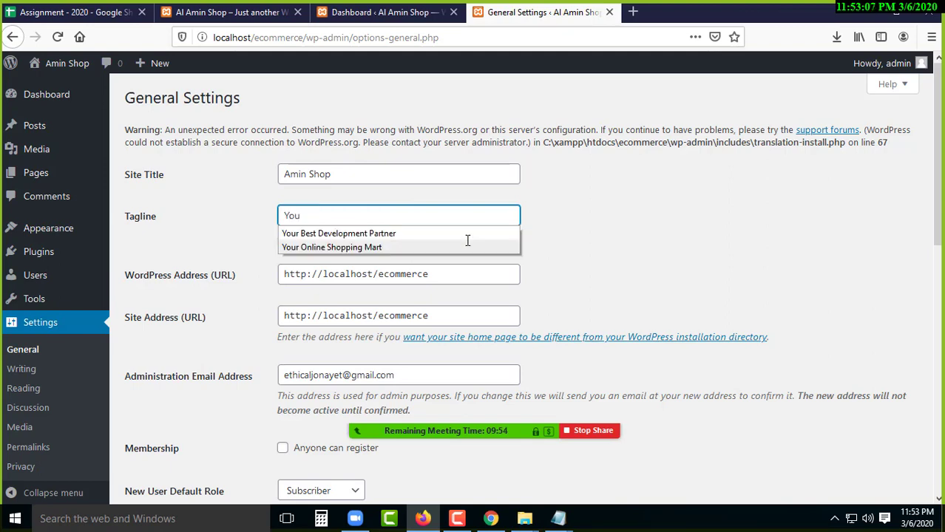
type("r")
key("Down")
key("Down")
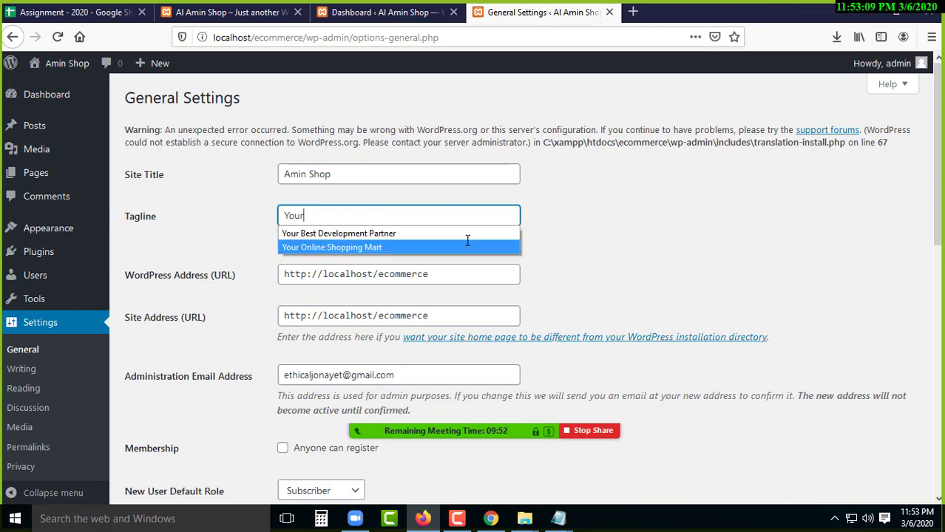
key("Return")
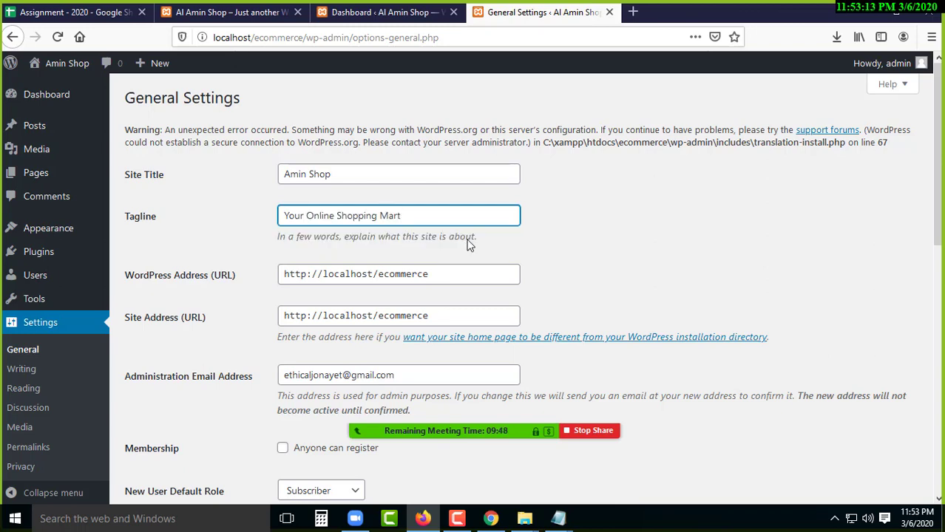
scroll(262, 330, "down", 4)
scroll(193, 384, "down", 5)
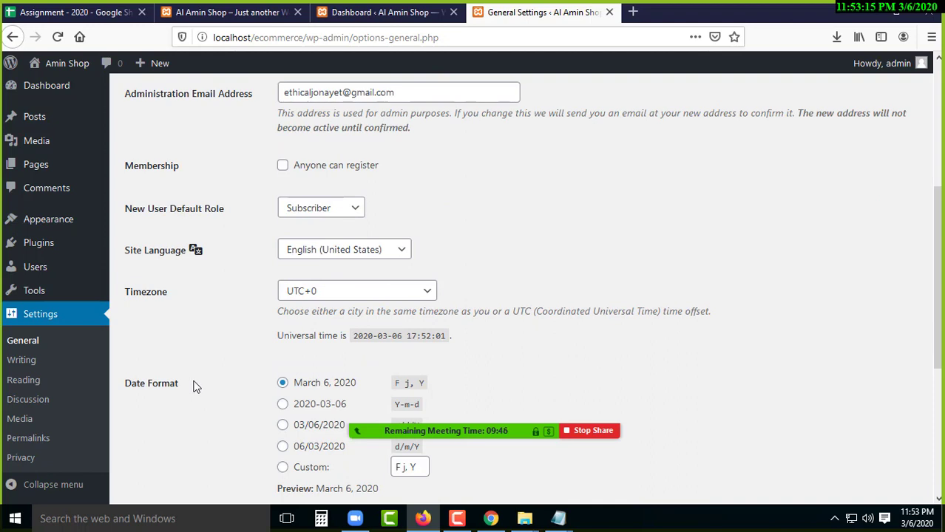
left_click(175, 443)
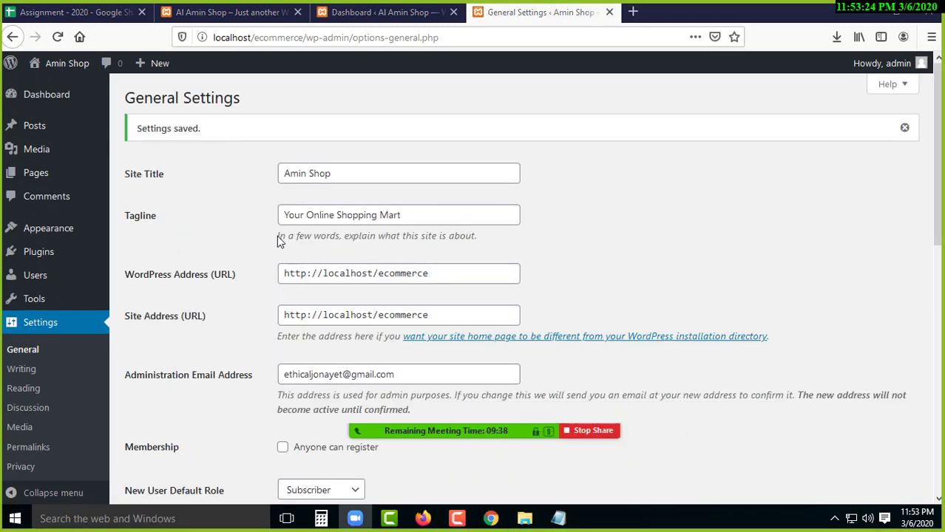
left_click_drag(132, 128, 190, 153)
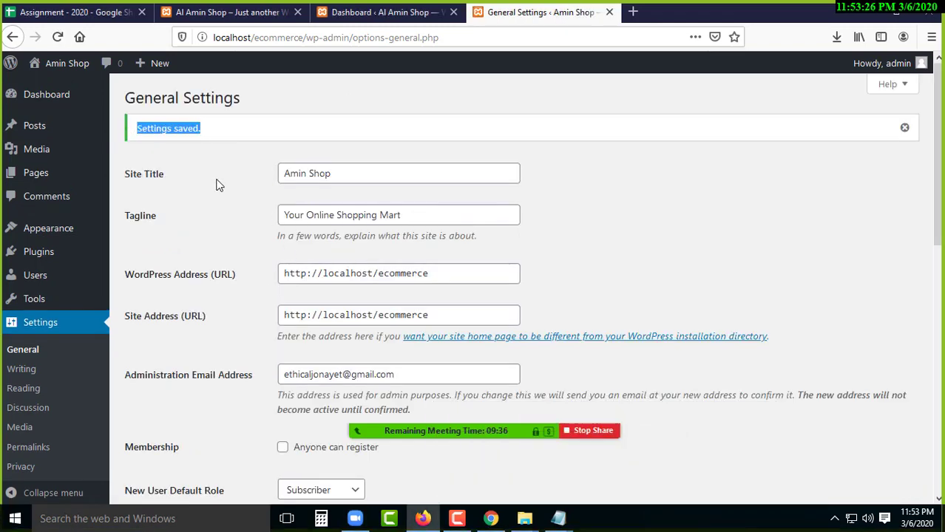
- Reload the front page to confirm the new title and the HomePage static homepage
left_click(227, 15)
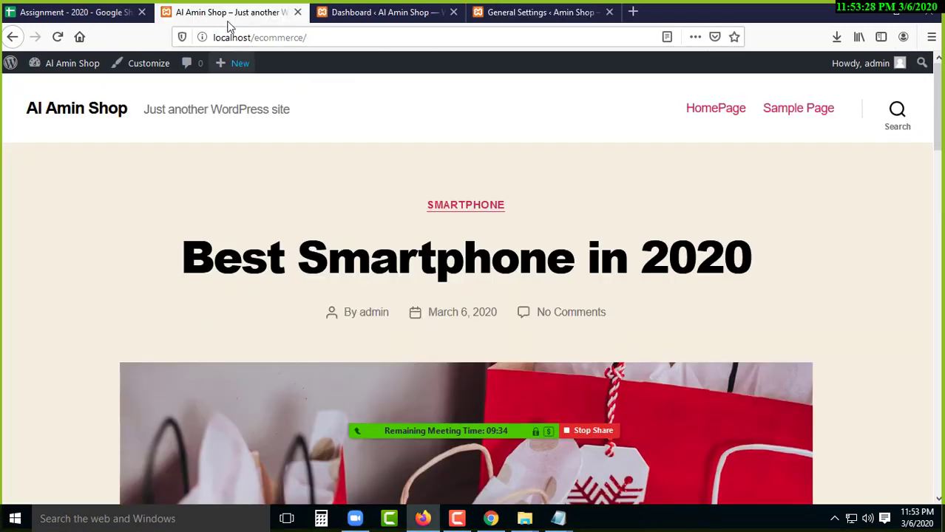
left_click(58, 37)
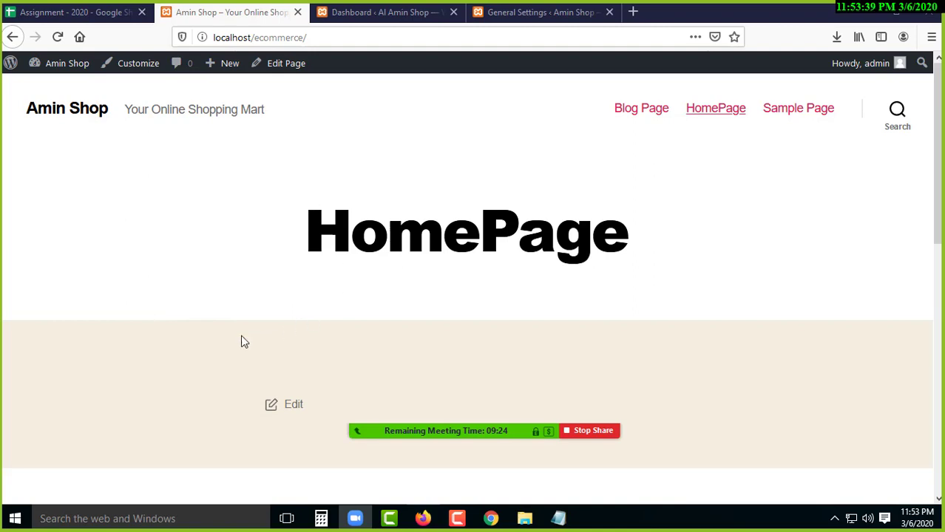
left_click(65, 117)
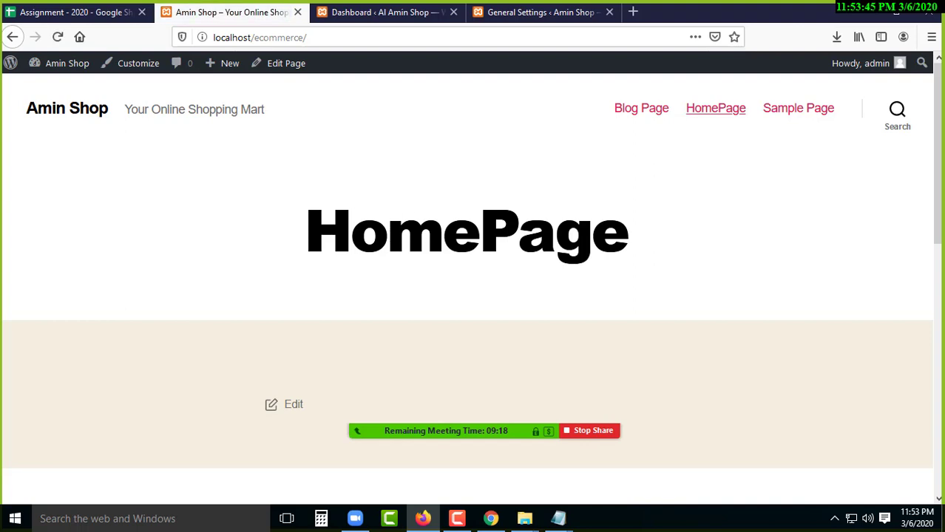
left_click_drag(305, 229, 660, 264)
left_click(66, 112)
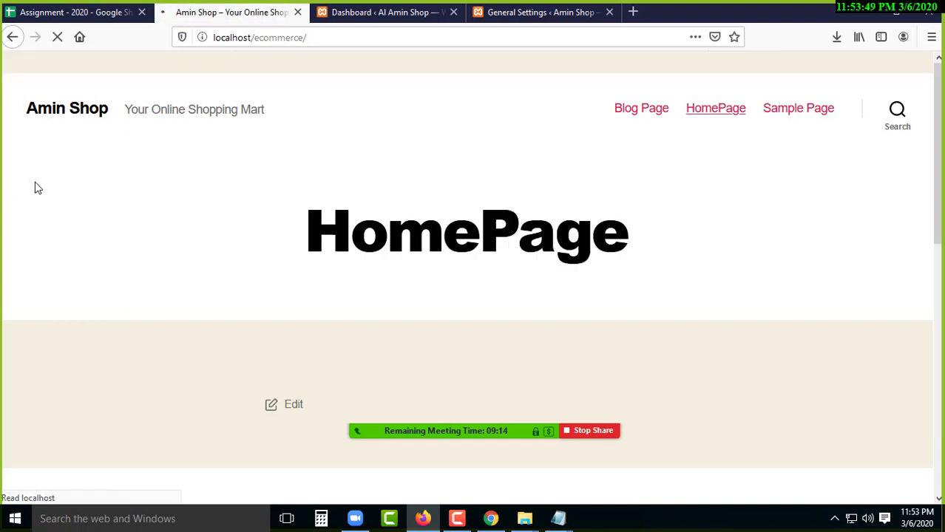
left_click(77, 108)
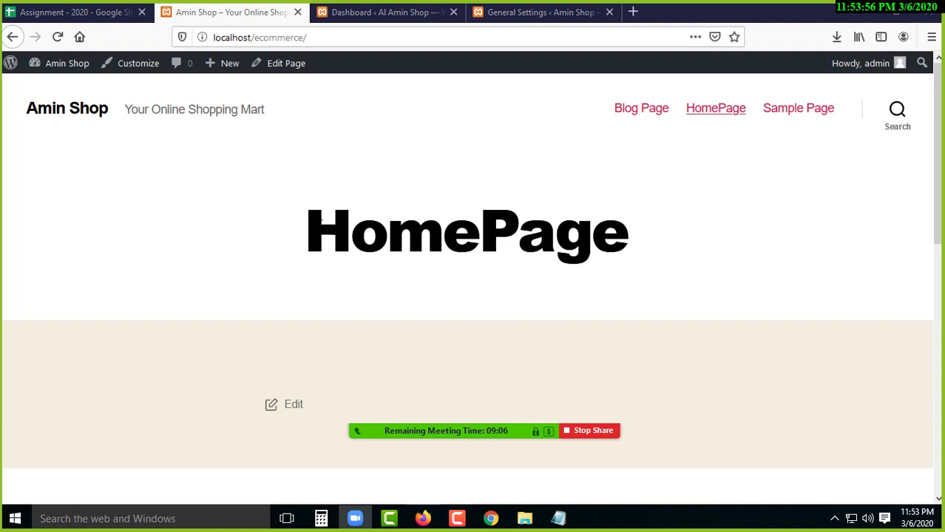
left_click_drag(304, 221, 675, 264)
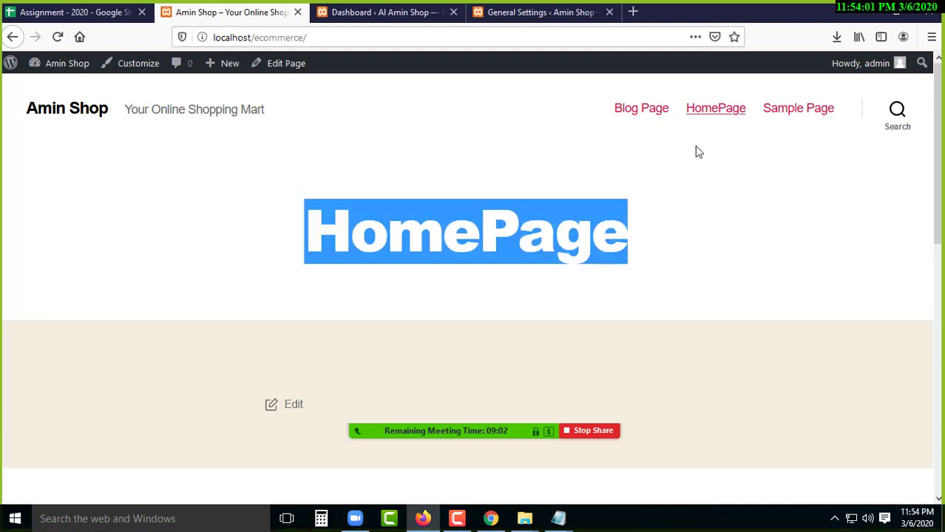
left_click(716, 108)
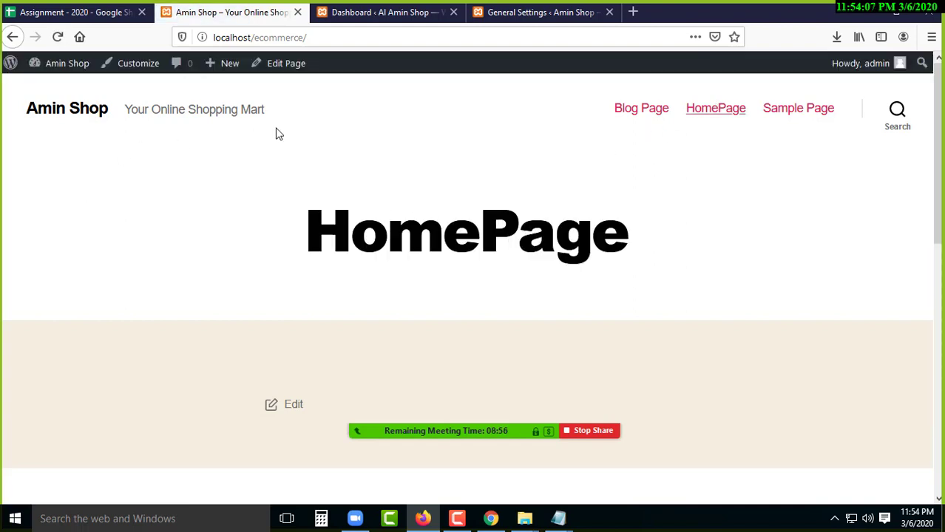
- Copy the site address into a new tab, load it, and look over the homepage
left_click(276, 38)
right_click(278, 39)
left_click(310, 83)
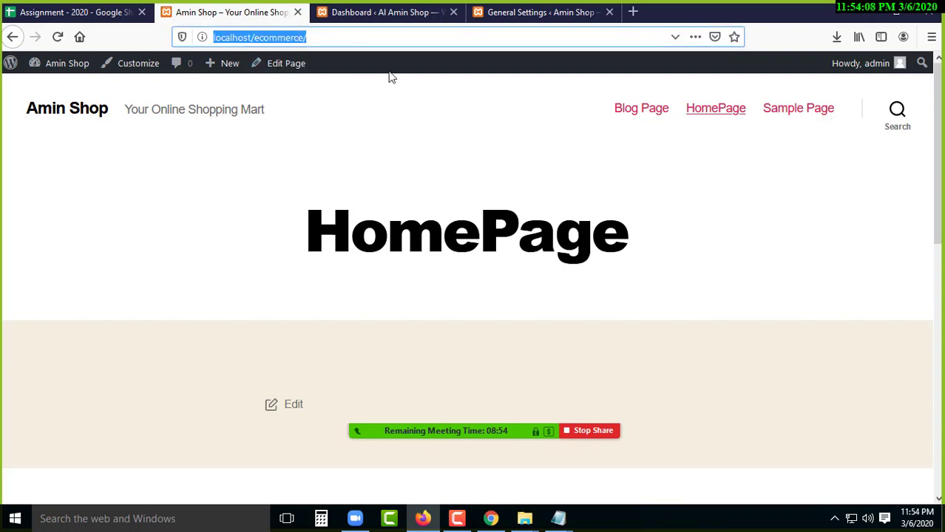
left_click(633, 12)
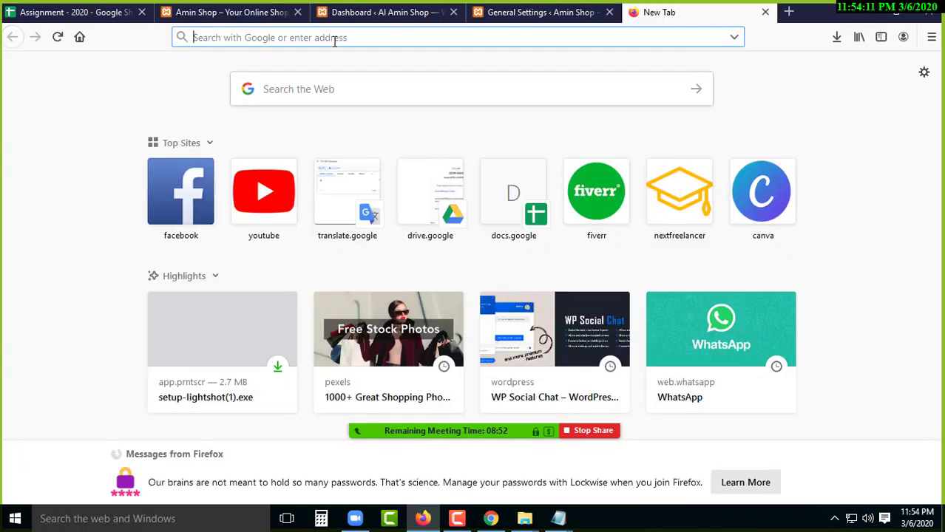
key("ctrl+v")
key("Return")
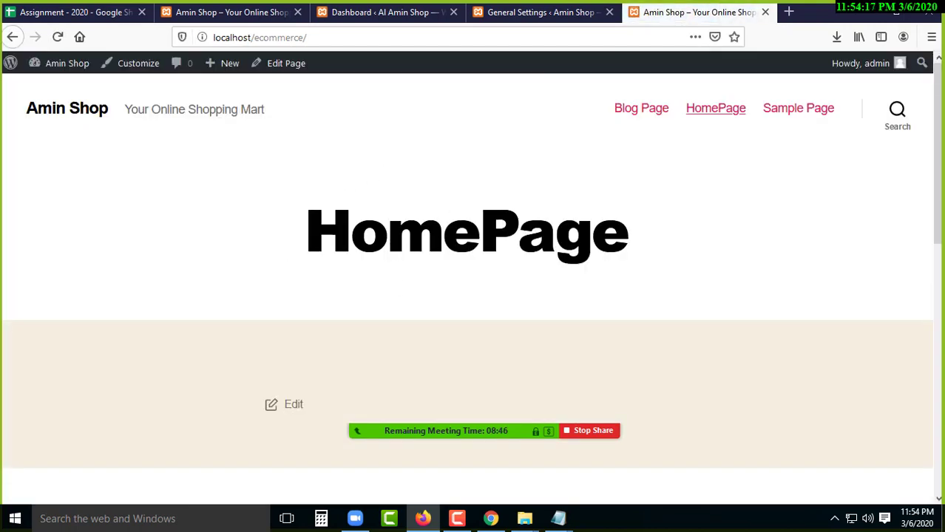
scroll(379, 318, "down", 5)
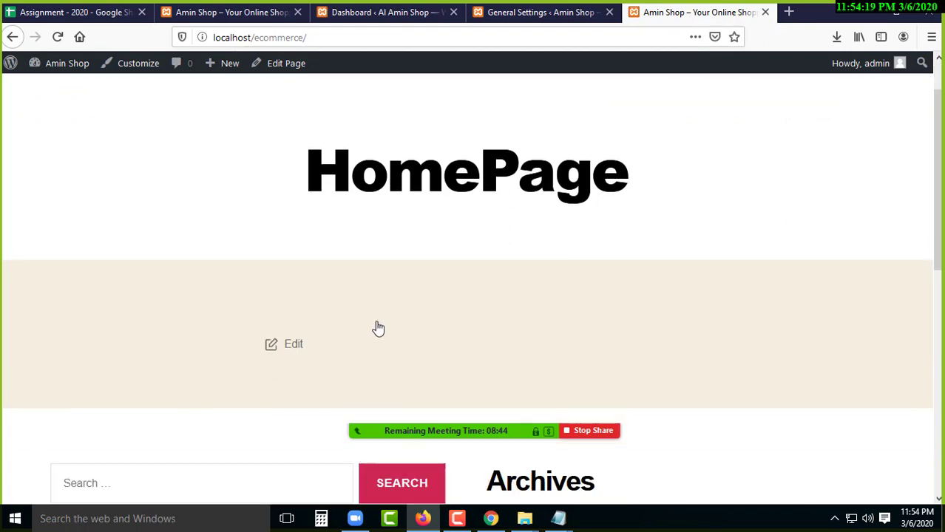
scroll(369, 314, "up", 5)
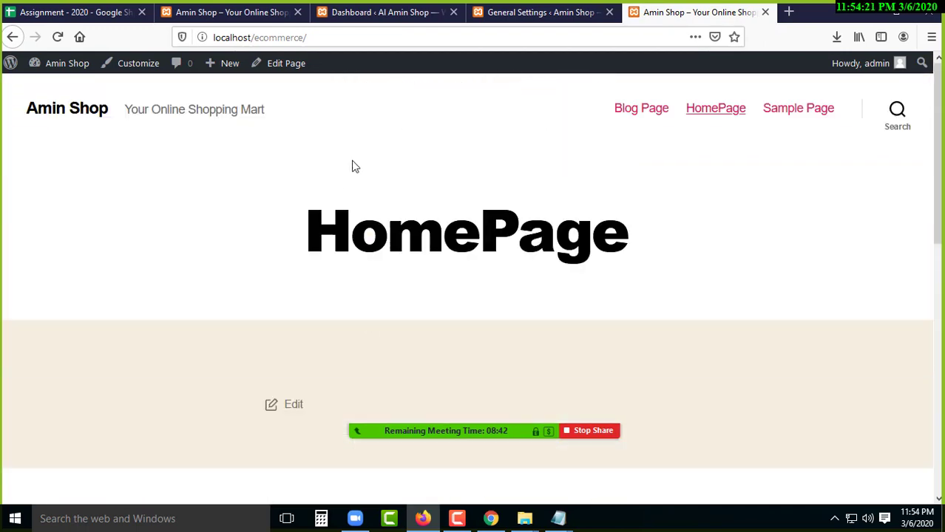
scroll(320, 187, "down", 1)
scroll(481, 139, "down", 3)
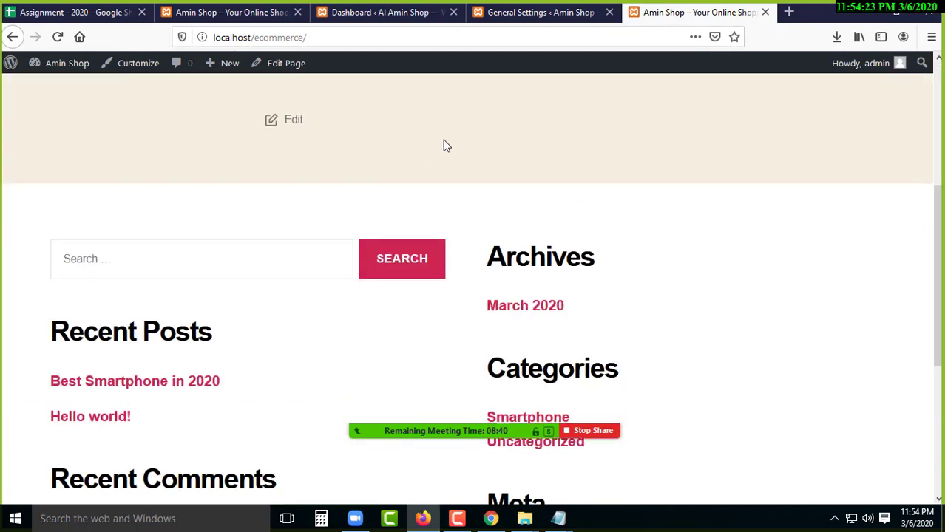
scroll(451, 255, "down", 4)
scroll(454, 250, "up", 8)
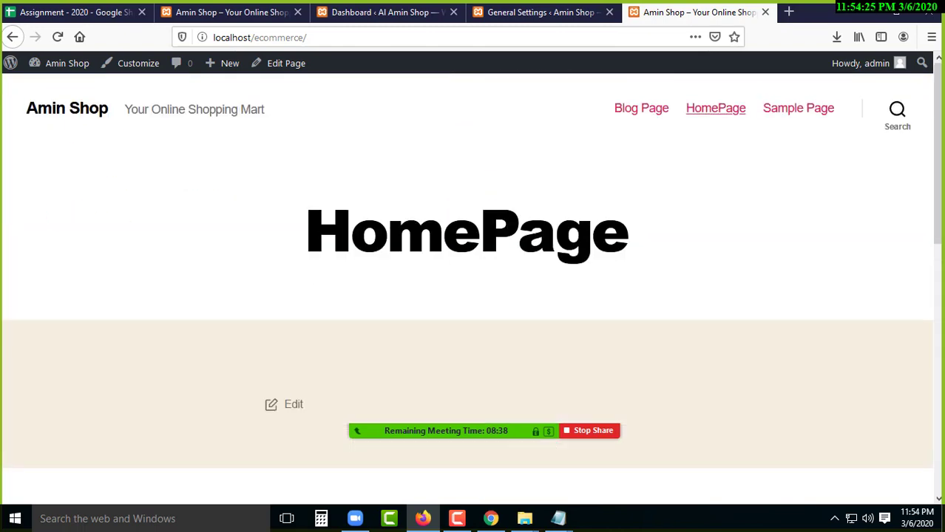
left_click_drag(303, 234, 659, 234)
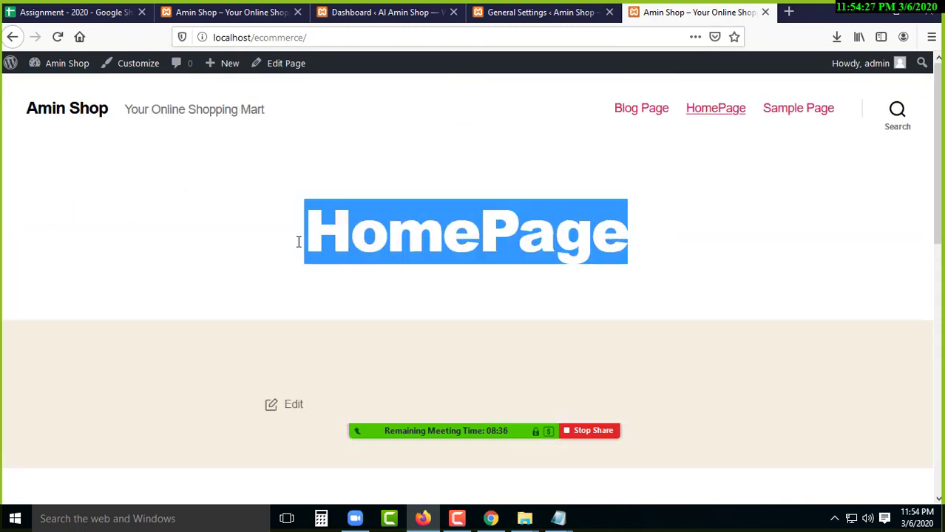
left_click(231, 238)
left_click_drag(303, 233, 669, 234)
left_click(218, 201)
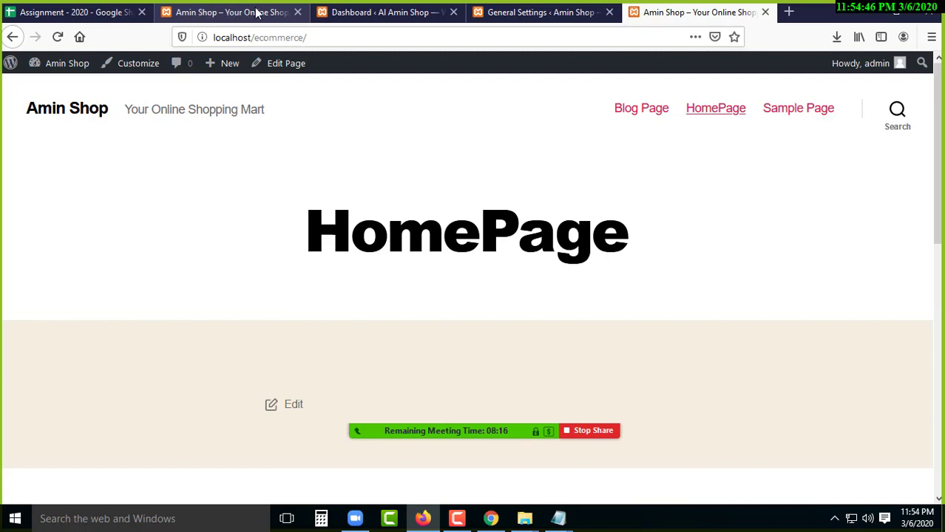
left_click(385, 14)
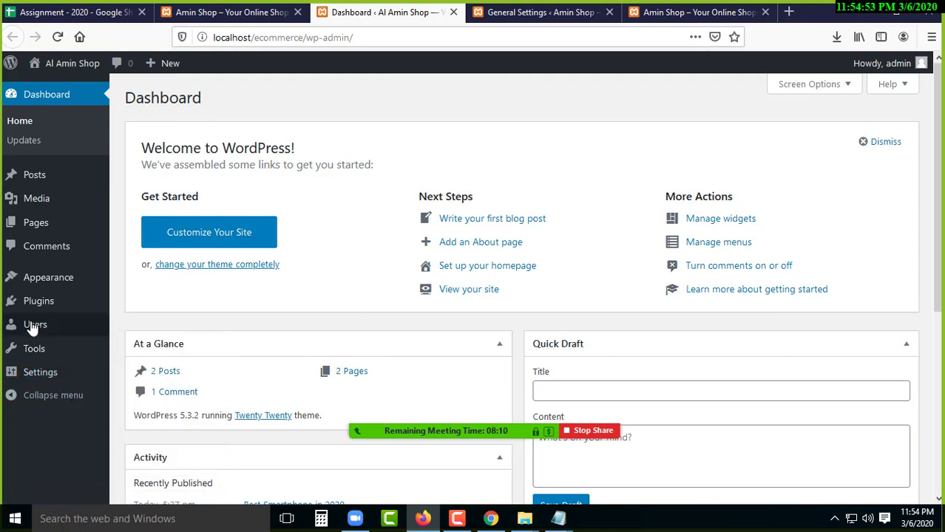
mouse_move(76, 284)
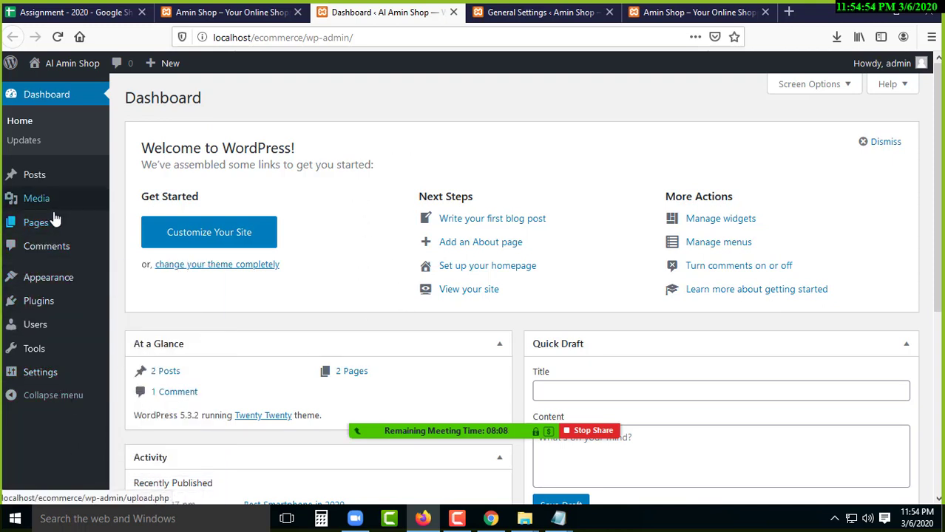
mouse_move(49, 179)
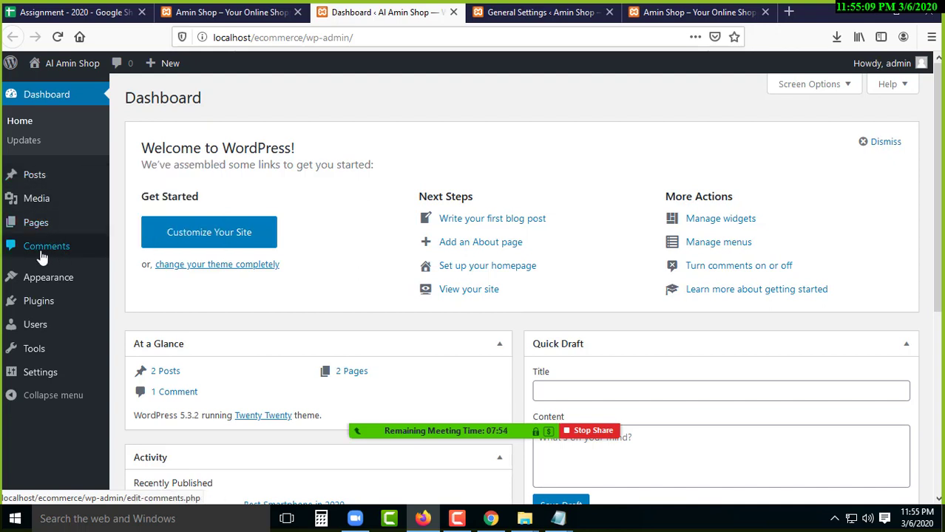
scroll(68, 244, "down", 2)
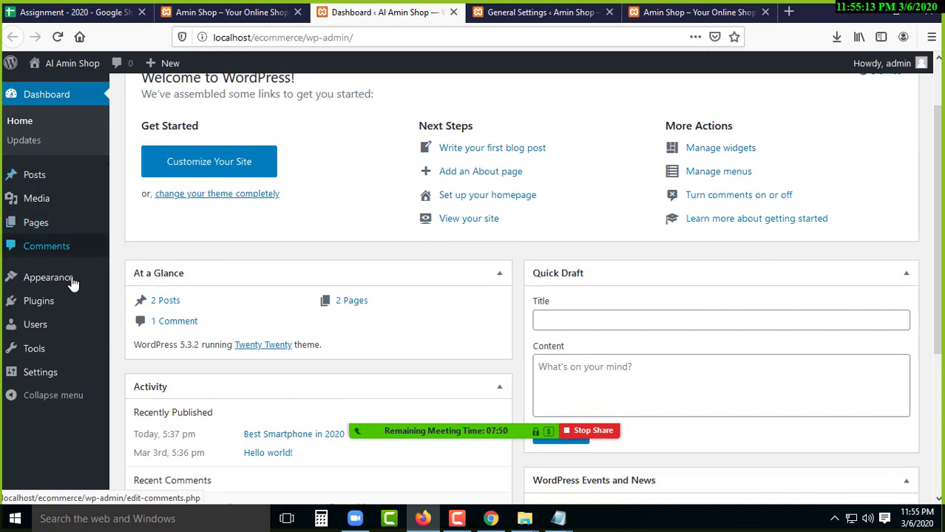
mouse_move(44, 286)
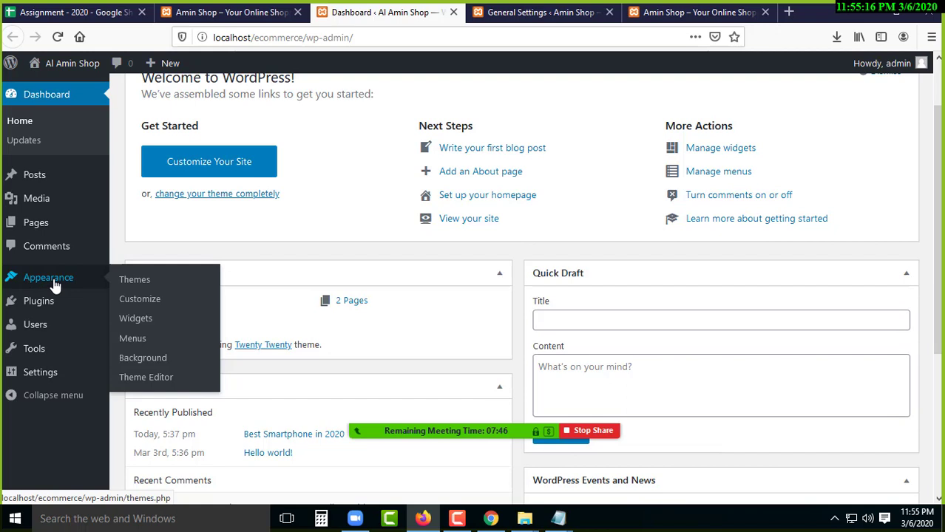
mouse_move(38, 304)
key("F9")
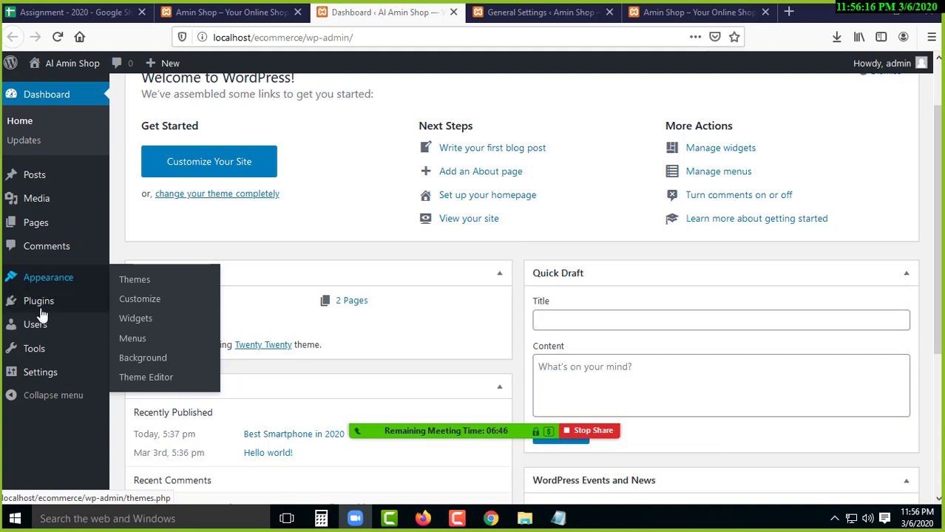
mouse_move(41, 309)
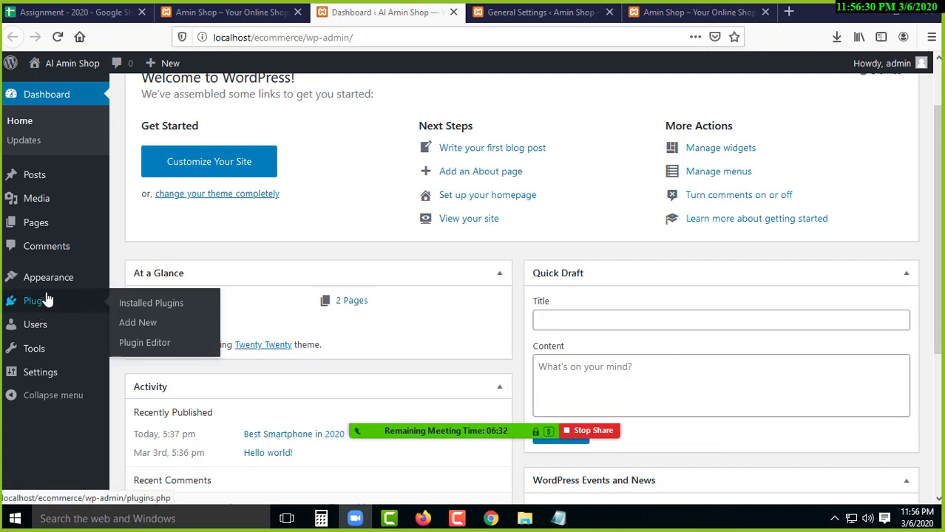
mouse_move(30, 281)
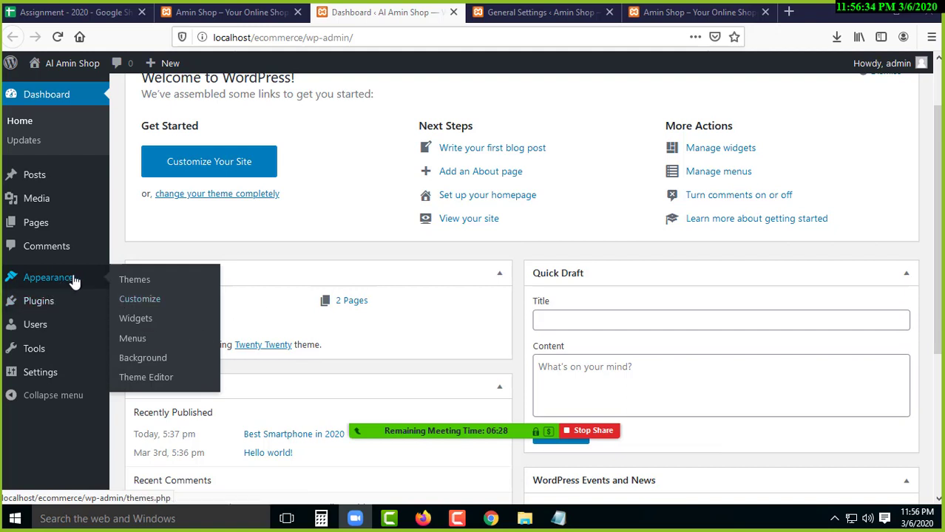
mouse_move(50, 336)
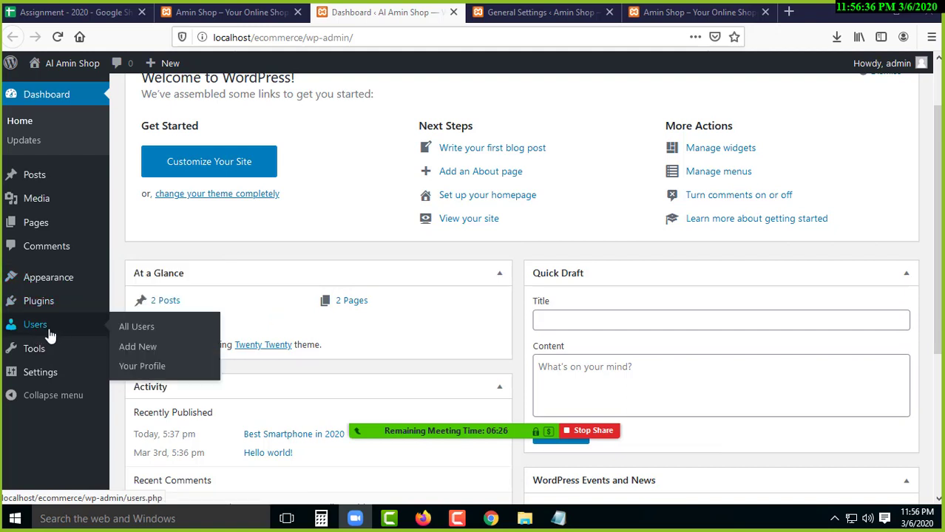
mouse_move(42, 353)
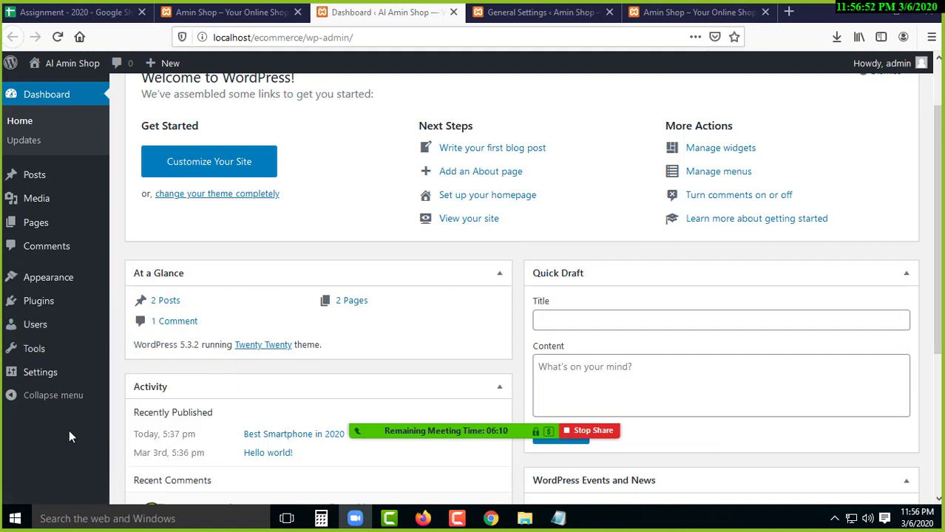
left_click(49, 398)
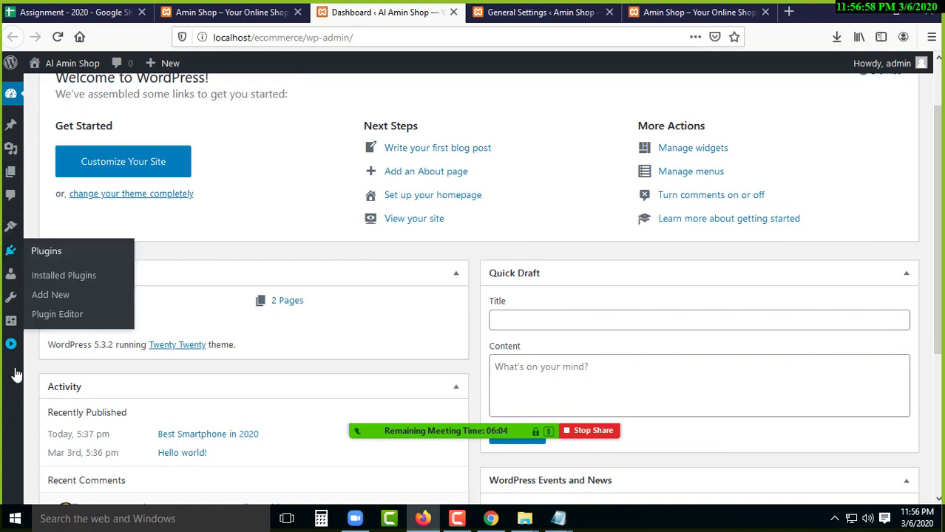
mouse_move(12, 316)
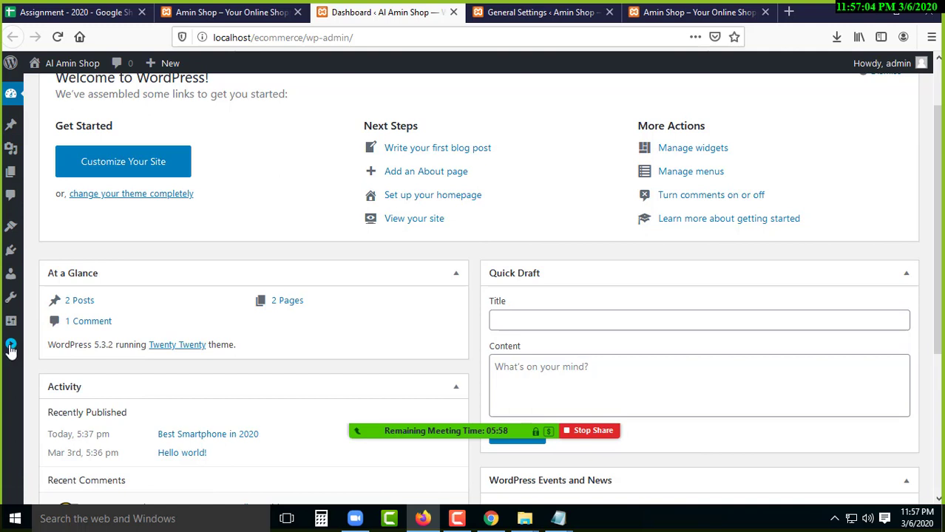
left_click(11, 346)
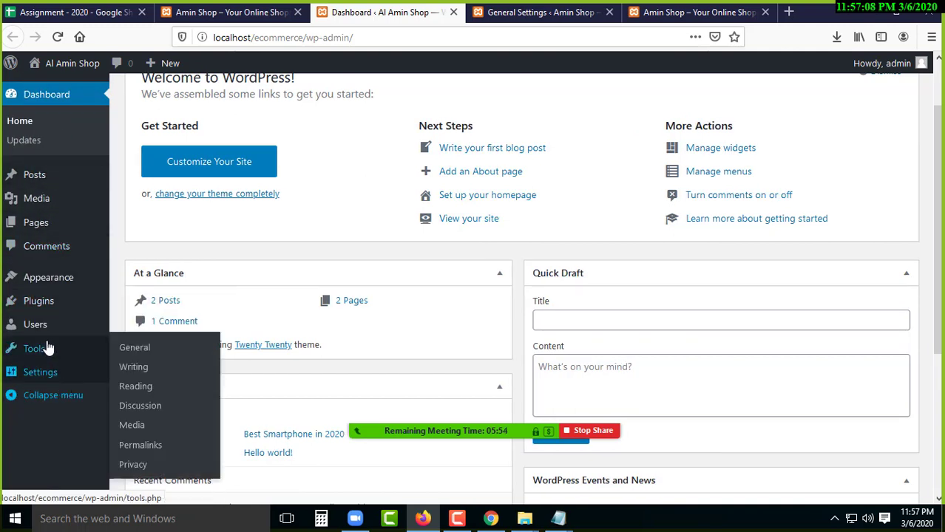
mouse_move(47, 348)
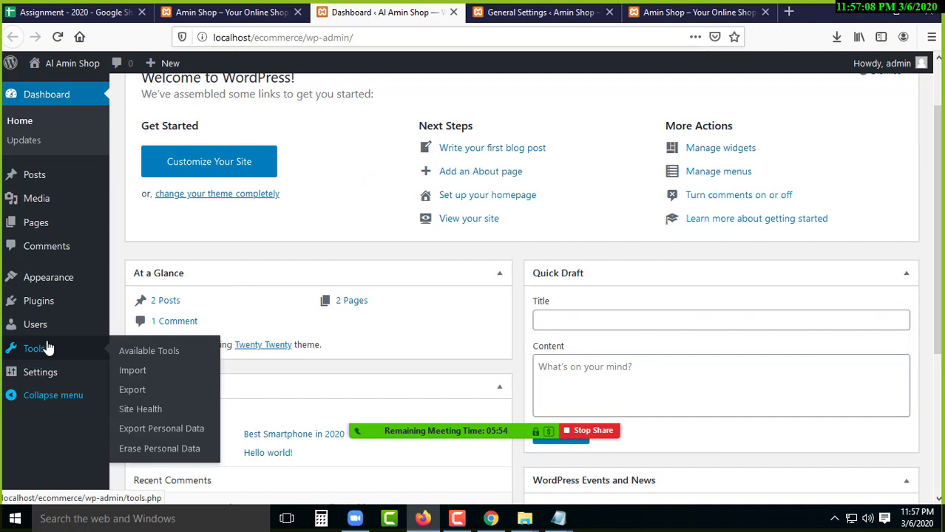
left_click(47, 399)
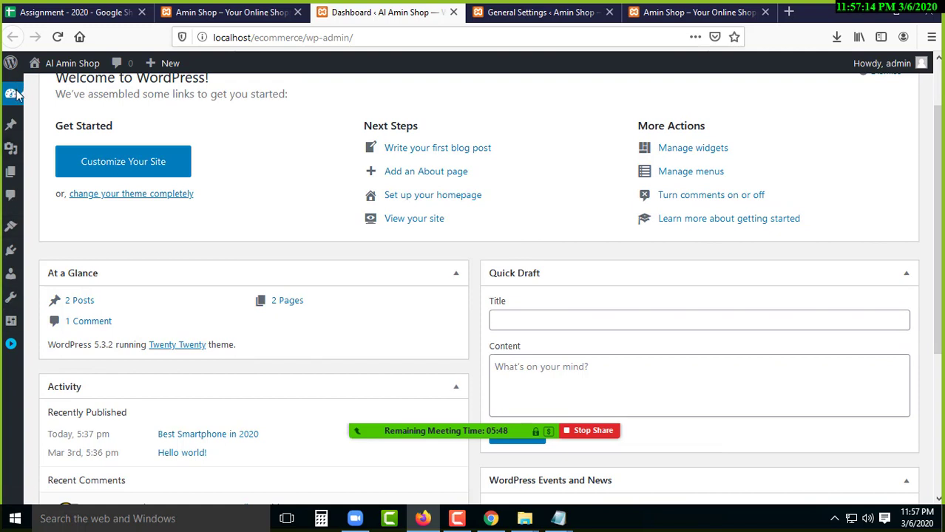
left_click(11, 346)
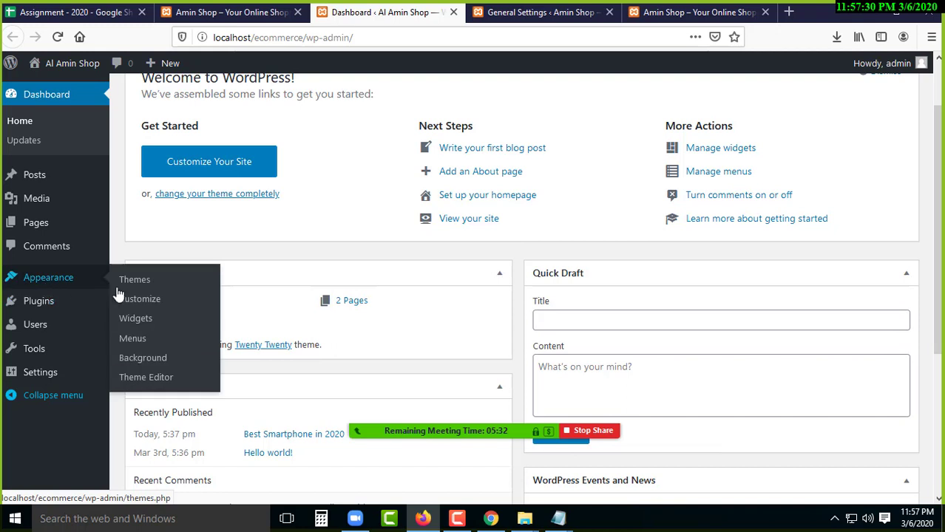
mouse_move(569, 522)
left_click(622, 453)
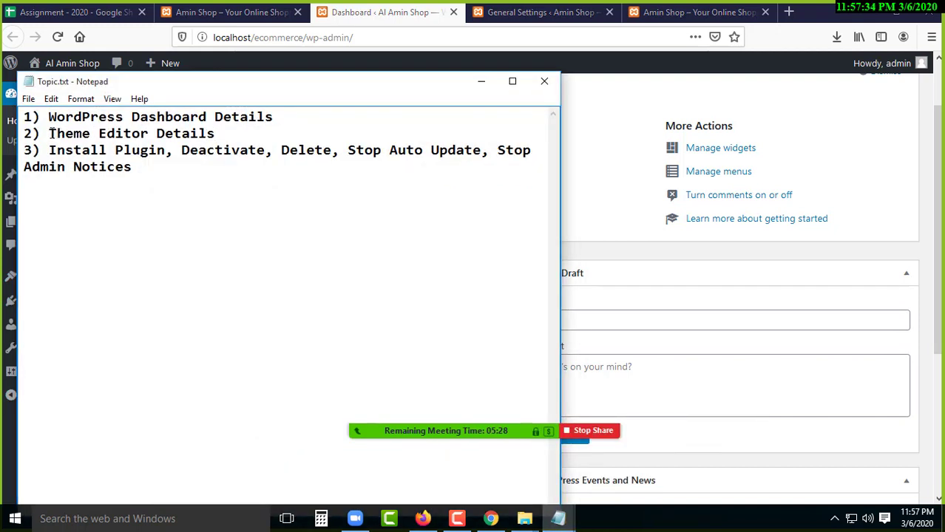
left_click_drag(71, 133, 233, 134)
left_click(480, 81)
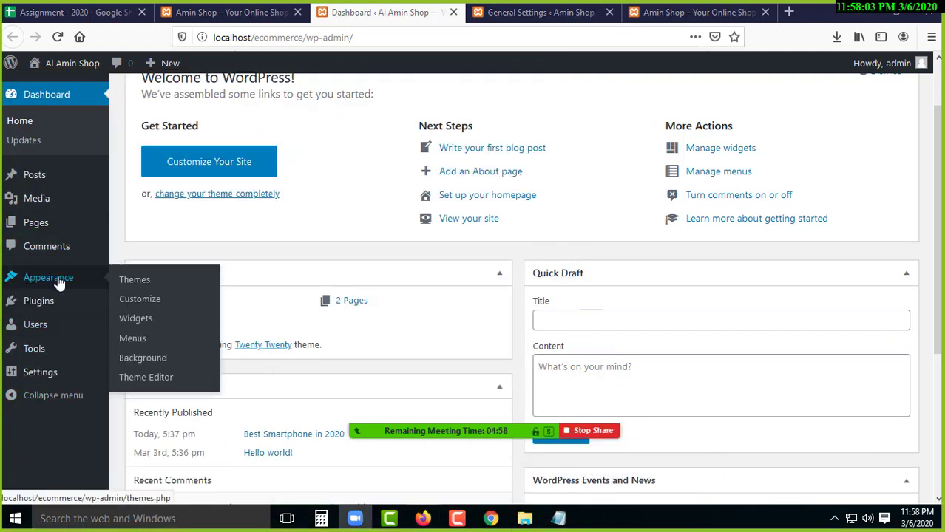
- Go to Appearance > Themes from the admin sidebar
mouse_move(44, 285)
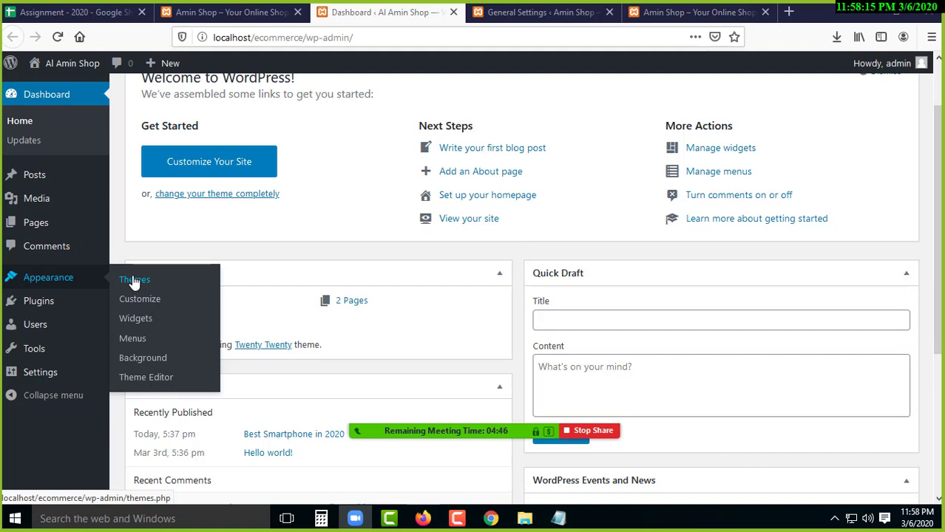
left_click(134, 283)
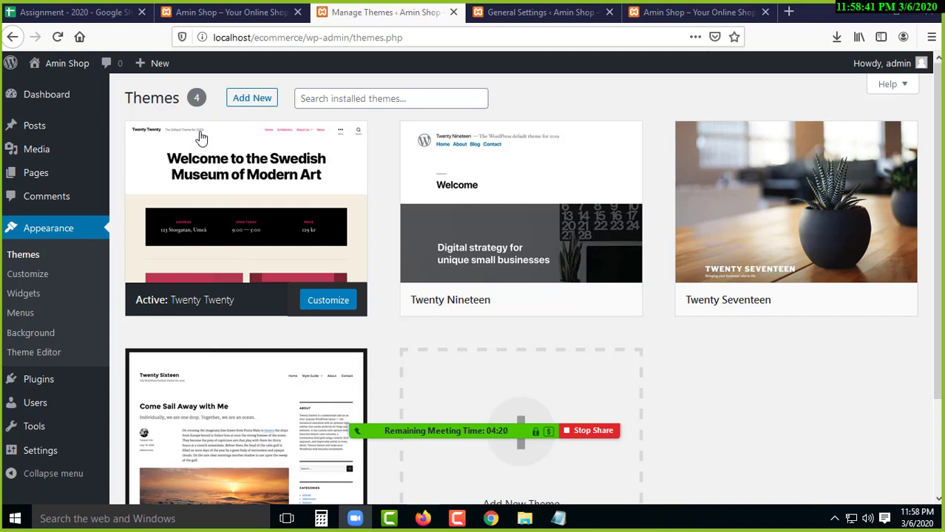
left_click(248, 15)
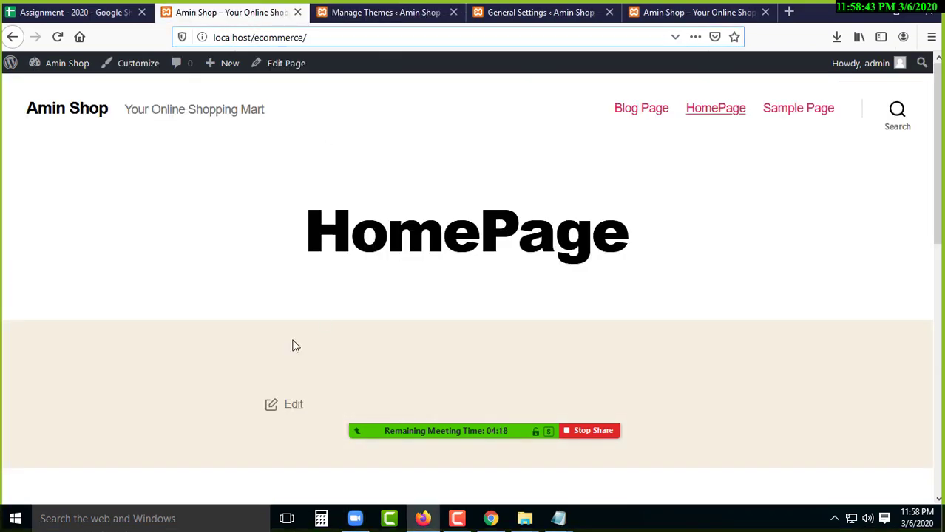
scroll(257, 375, "down", 4)
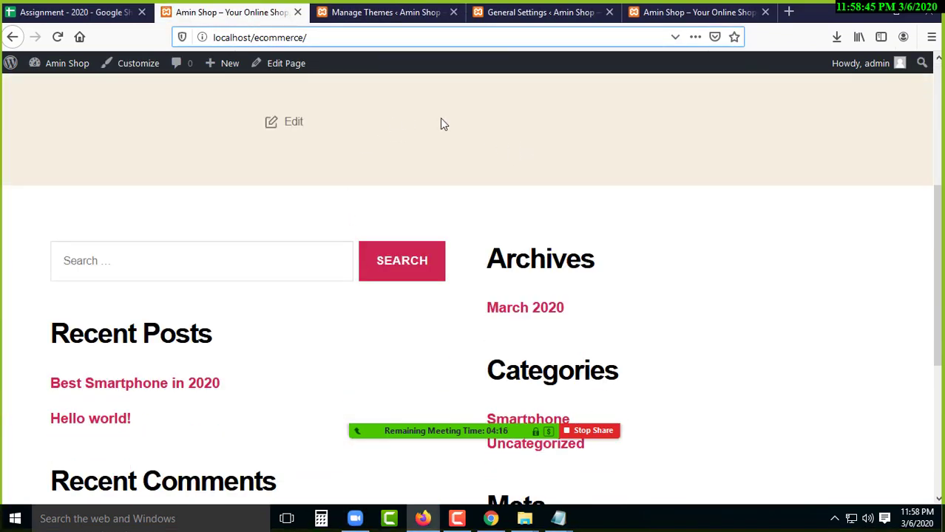
scroll(339, 304, "down", 4)
scroll(342, 321, "up", 1)
key("Home")
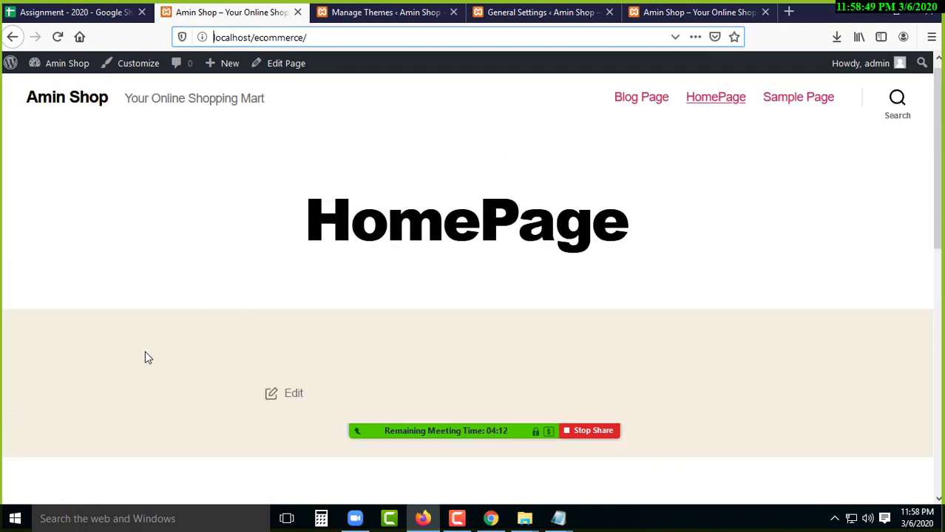
left_click(389, 12)
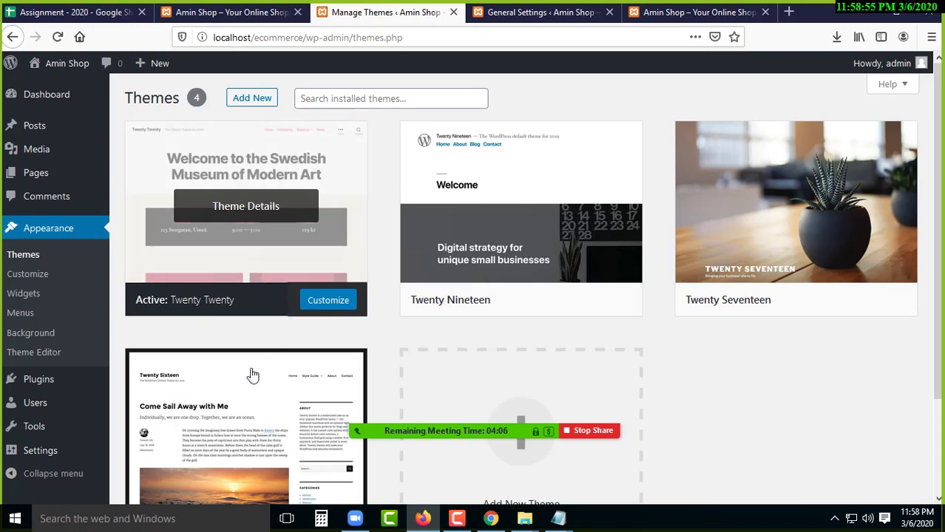
left_click(251, 208)
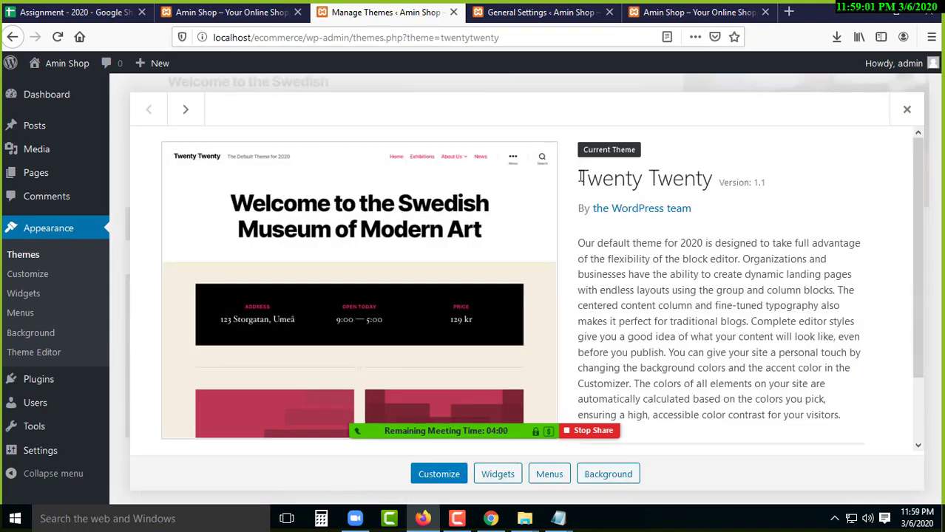
left_click_drag(666, 183, 632, 163)
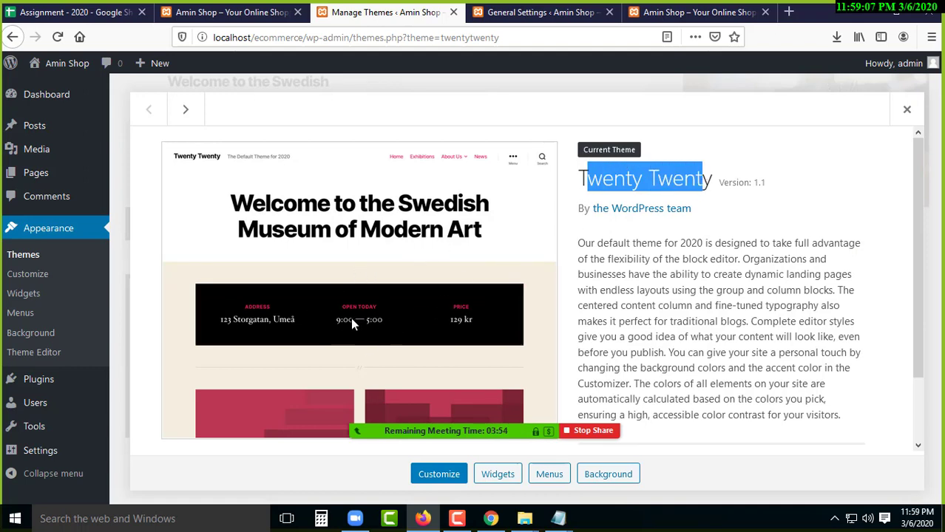
left_click(222, 12)
scroll(259, 289, "down", 4)
scroll(268, 304, "down", 3)
scroll(268, 301, "up", 7)
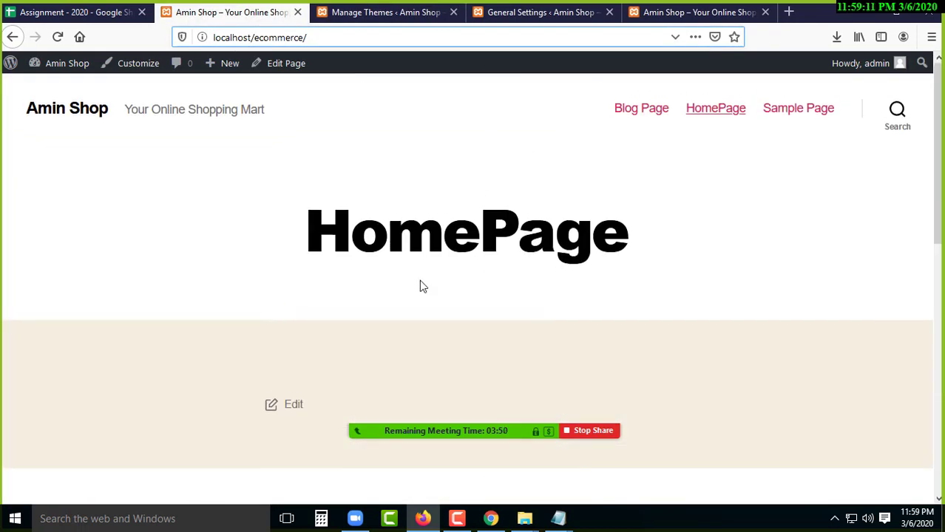
scroll(407, 254, "down", 6)
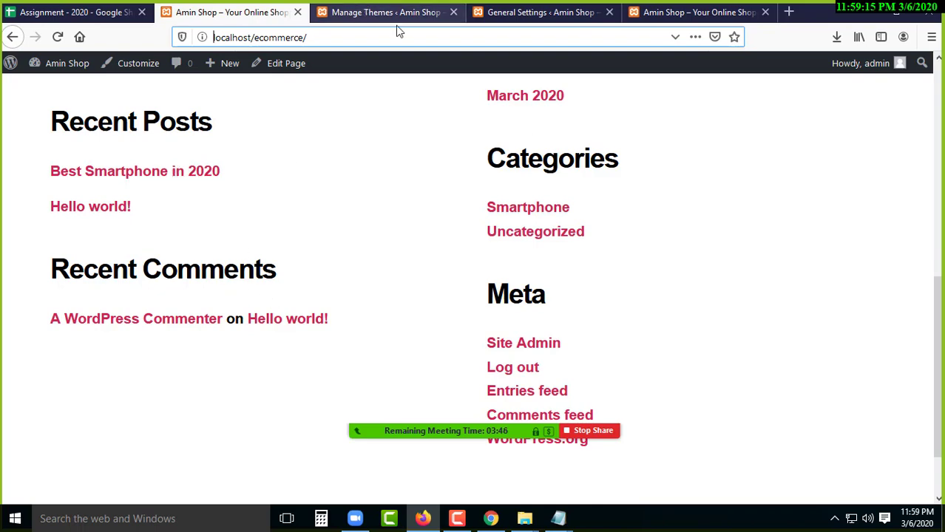
left_click(365, 12)
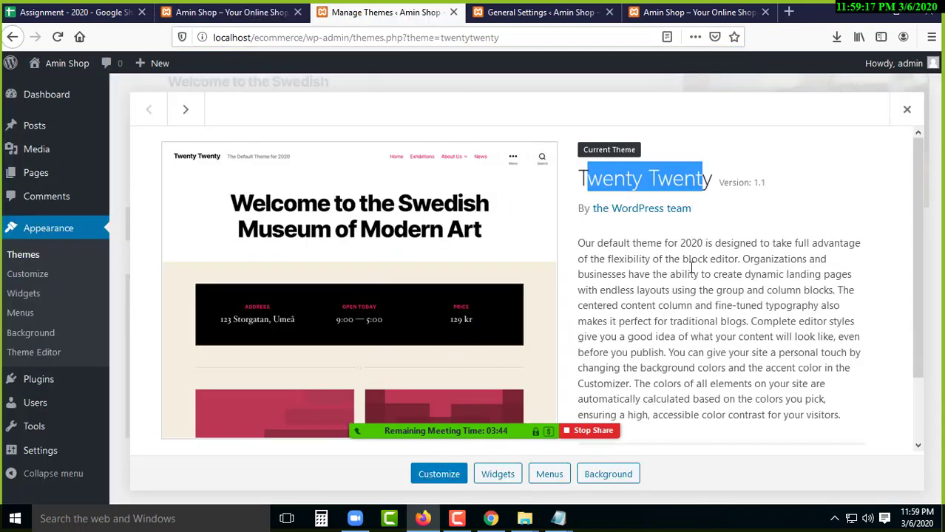
left_click_drag(592, 210, 695, 213)
left_click_drag(584, 244, 677, 366)
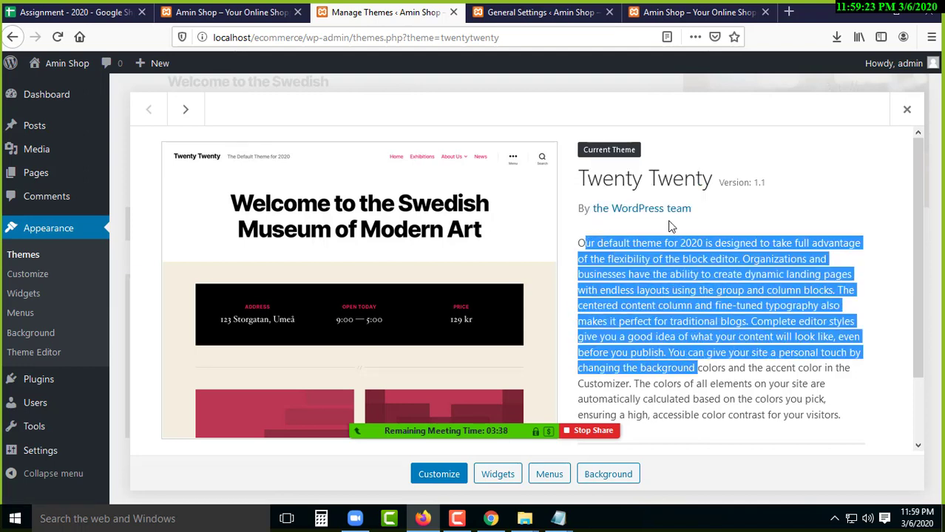
left_click_drag(732, 182, 769, 183)
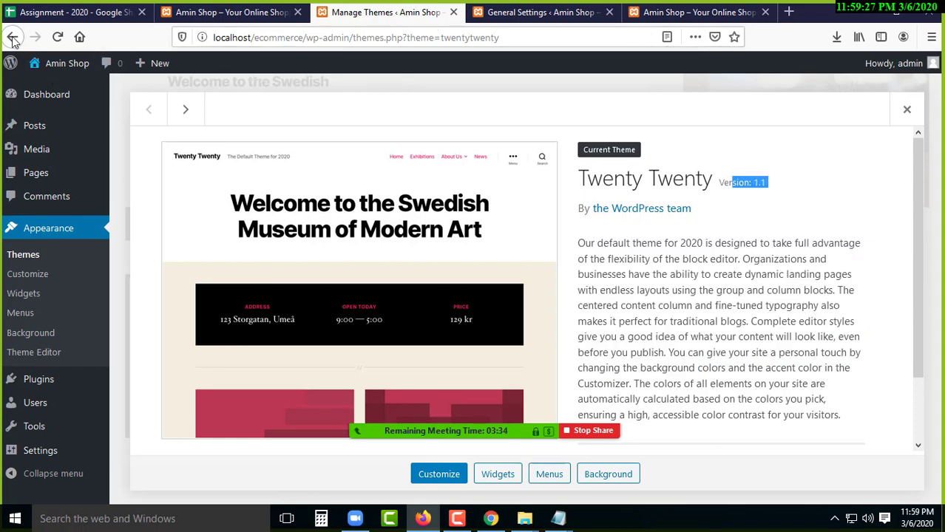
left_click(908, 112)
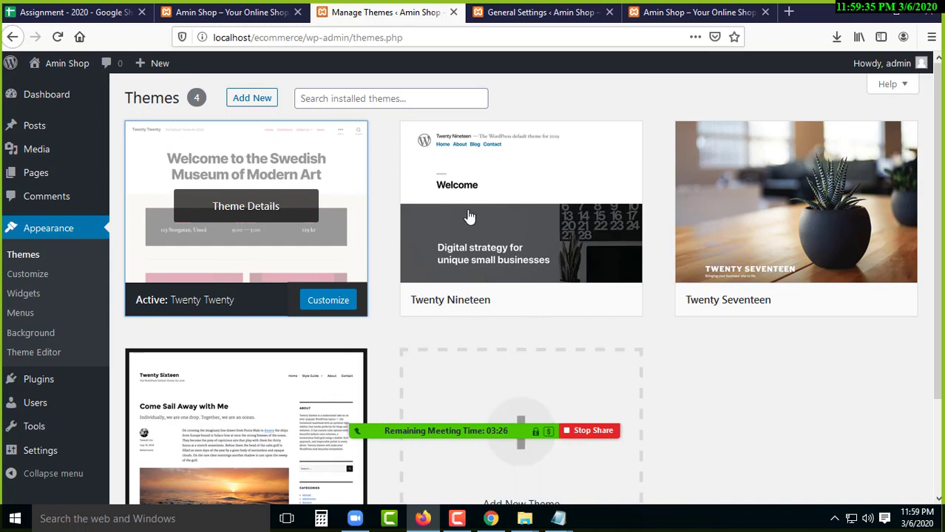
- Activate the Twenty Seventeen theme in place of Twenty Twenty
mouse_move(483, 242)
scroll(482, 232, "down", 2)
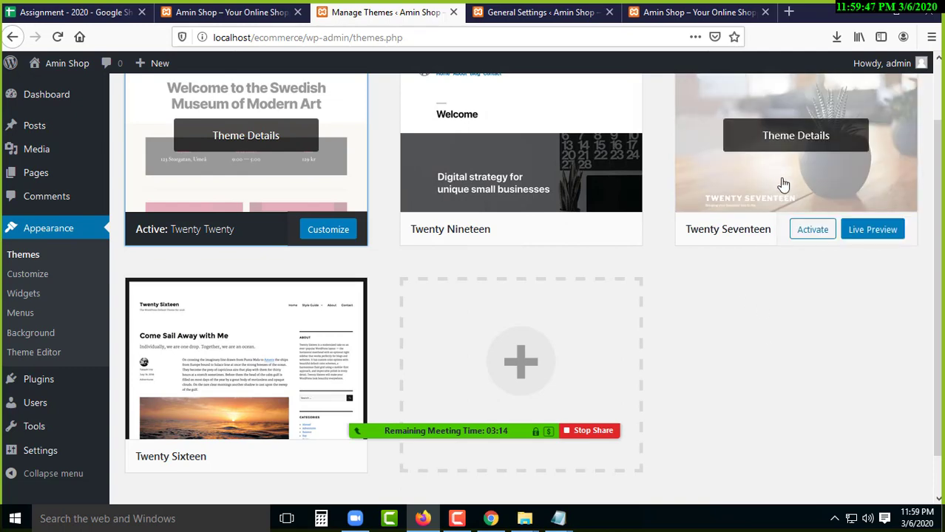
left_click(231, 12)
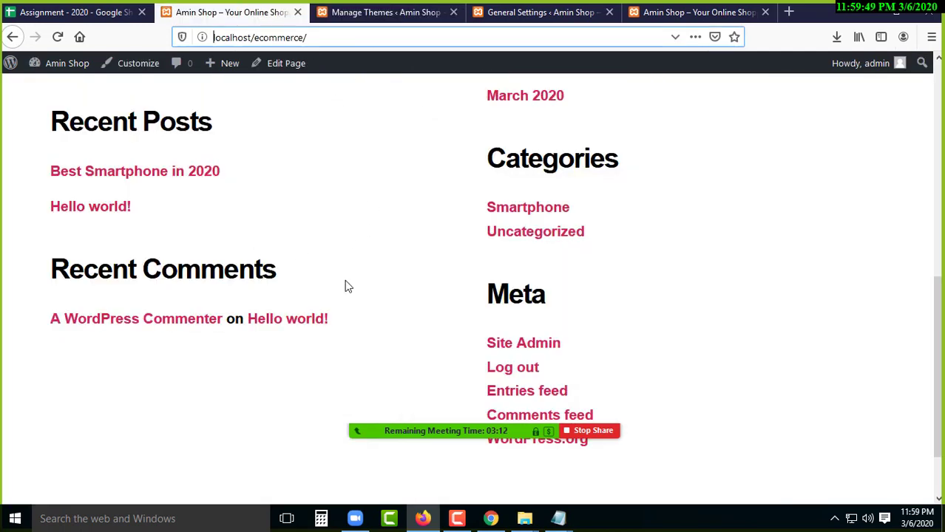
scroll(325, 303, "up", 10)
scroll(323, 301, "up", 2)
left_click(386, 13)
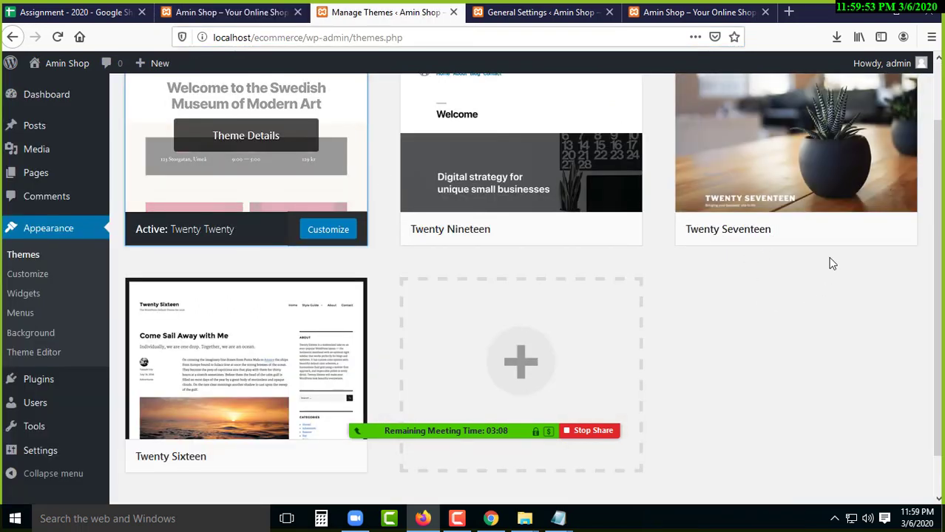
left_click(816, 231)
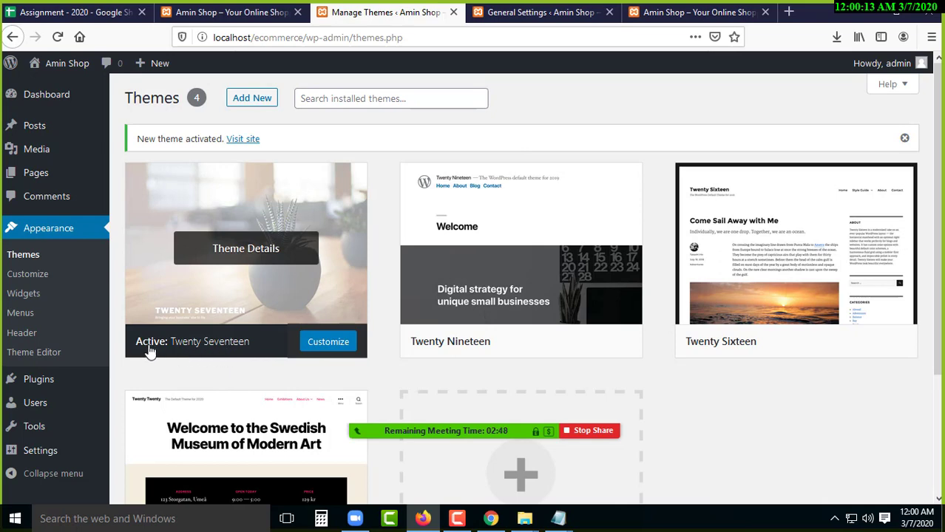
- Open the active Twenty Seventeen theme's details, then switch to the Amin Shop front-page tab
left_click_drag(136, 350, 253, 363)
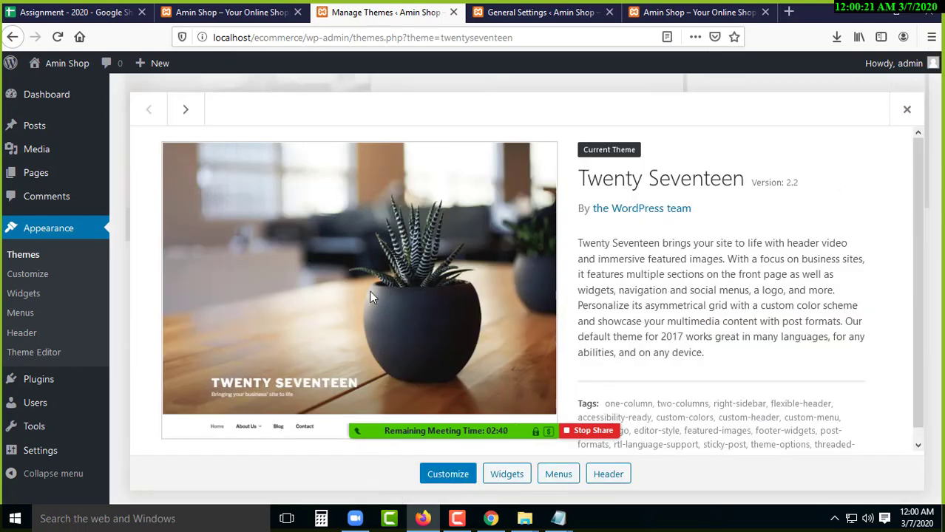
left_click(226, 12)
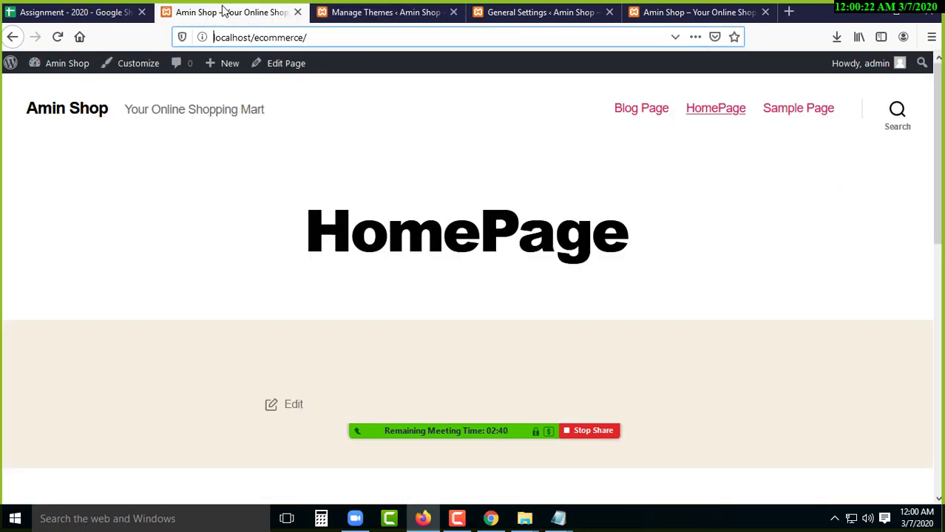
- Reload the Amin Shop home page and scroll through its new Twenty Seventeen design with the header photo
left_click(59, 38)
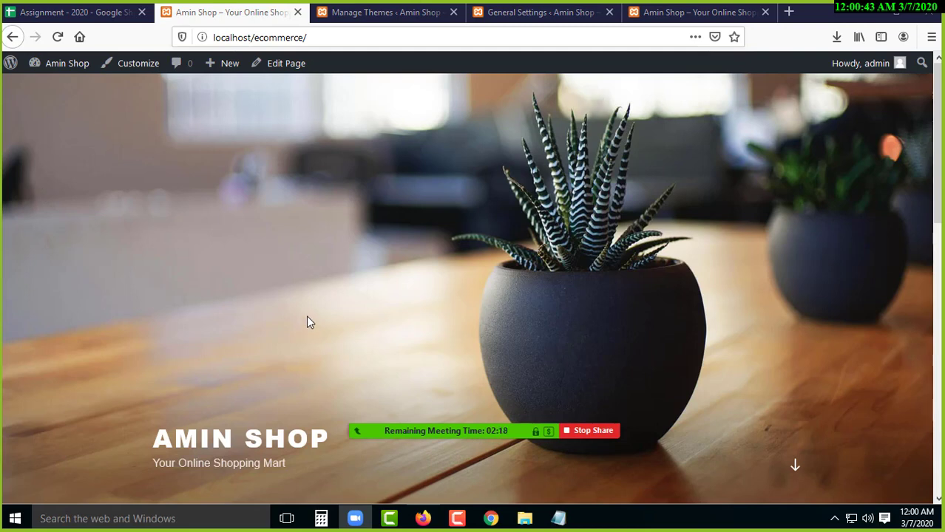
scroll(309, 322, "down", 3)
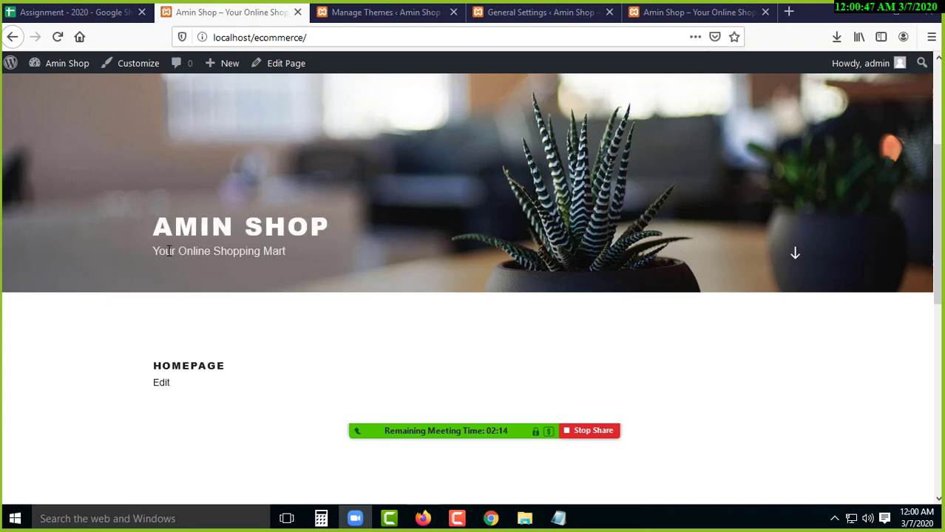
scroll(322, 292, "down", 4)
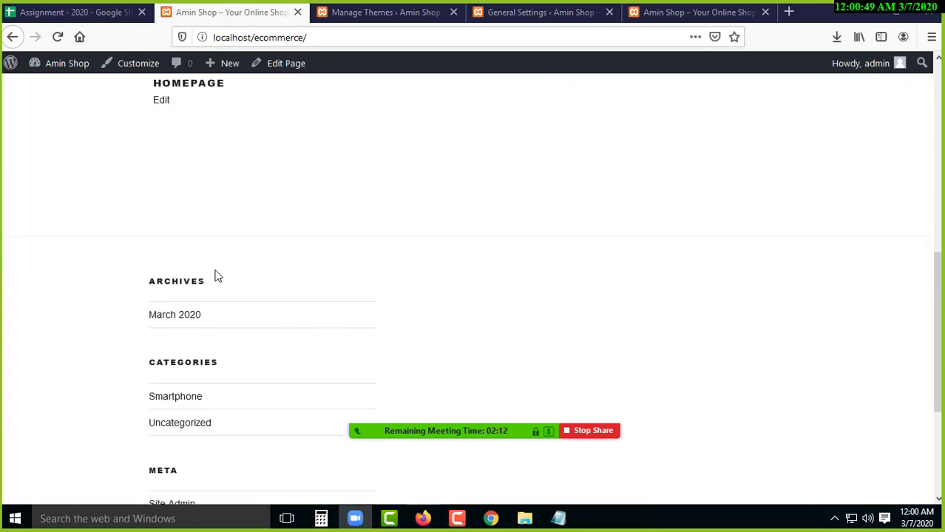
scroll(297, 325, "down", 3)
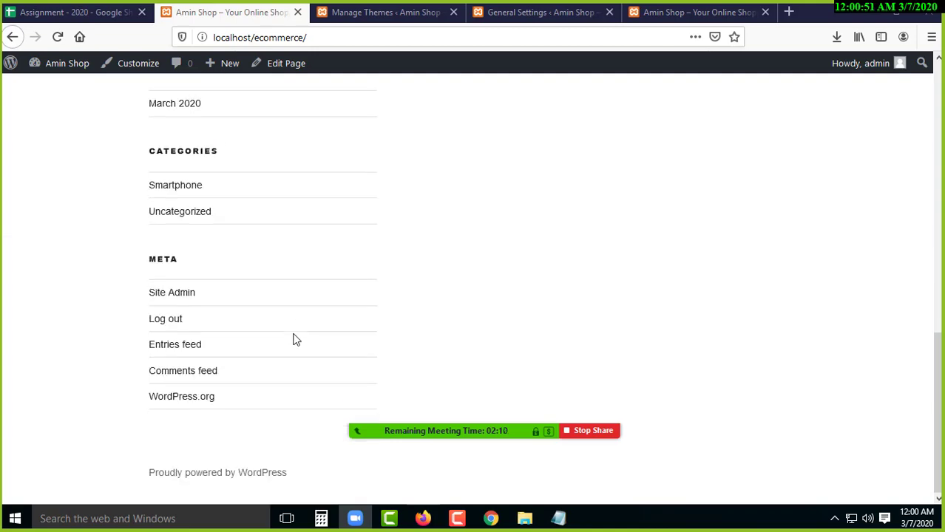
scroll(220, 381, "up", 7)
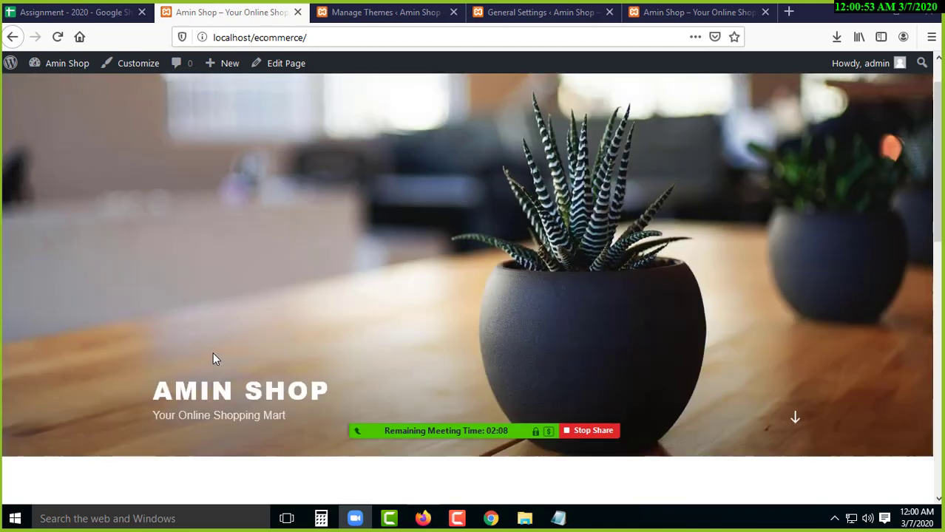
scroll(213, 348, "down", 5)
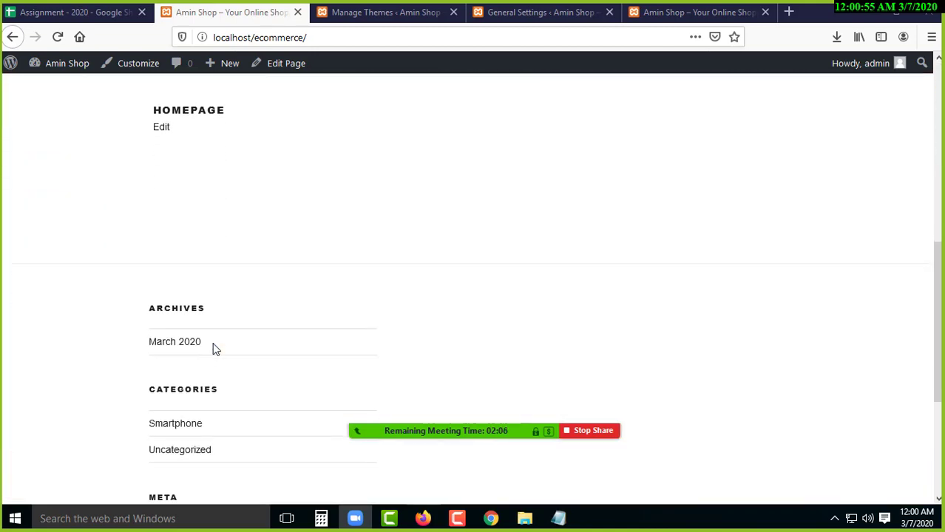
scroll(214, 342, "up", 4)
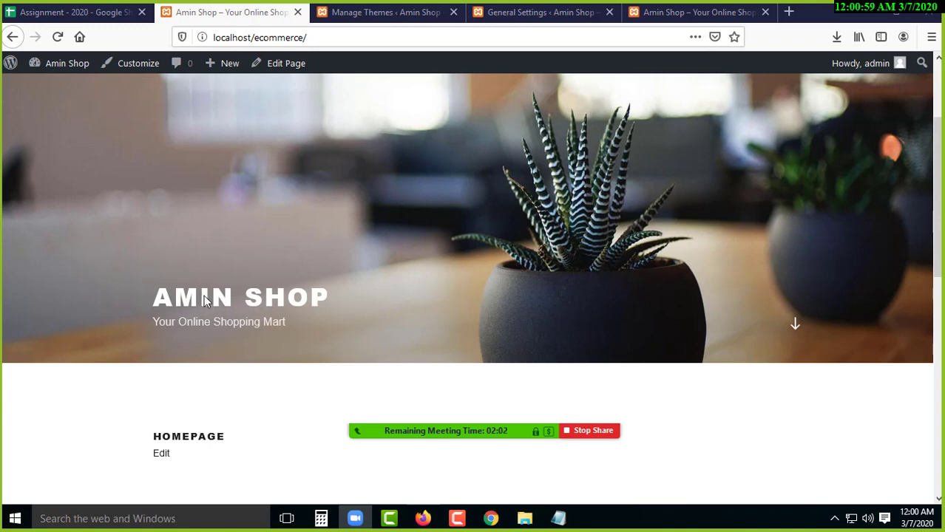
scroll(204, 295, "up", 3)
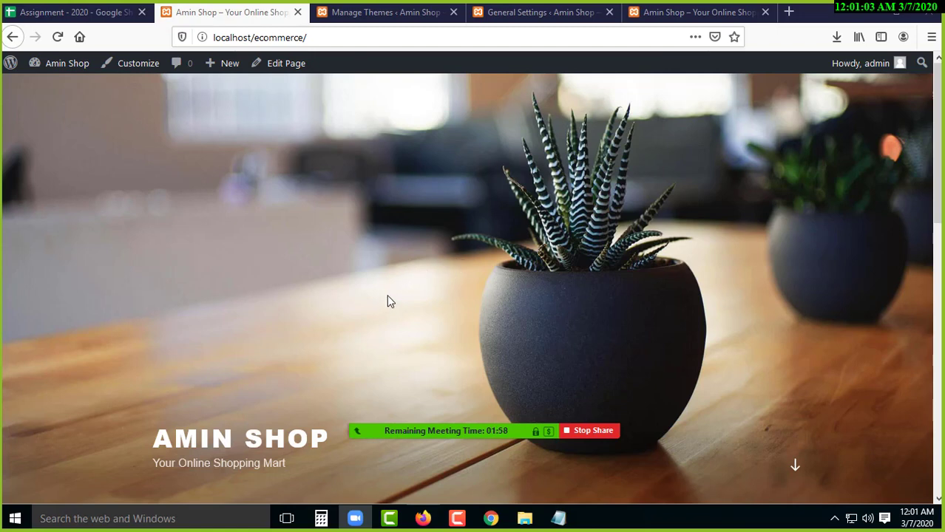
scroll(387, 301, "down", 2)
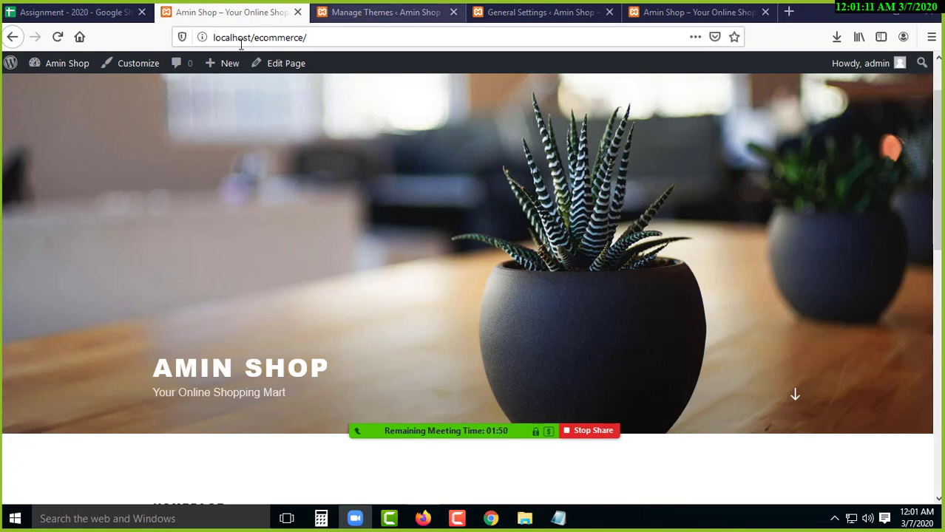
left_click(352, 15)
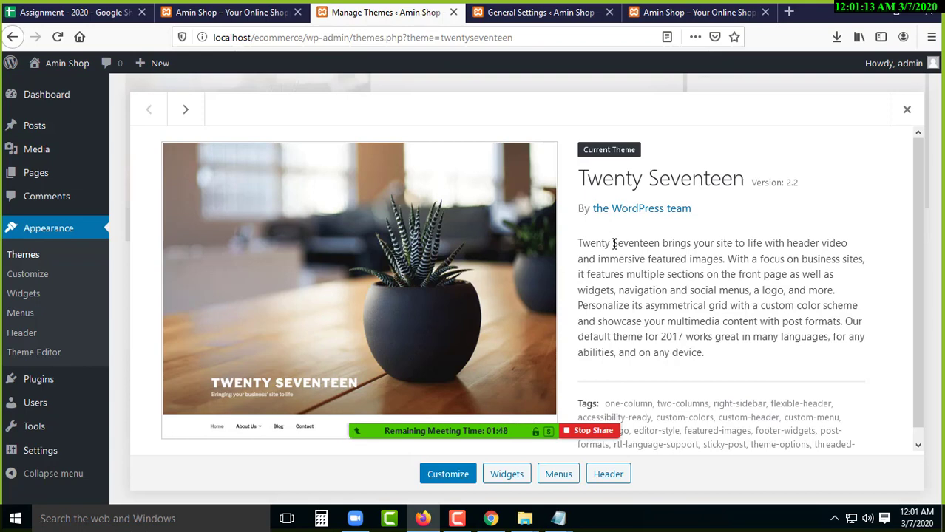
left_click(205, 15)
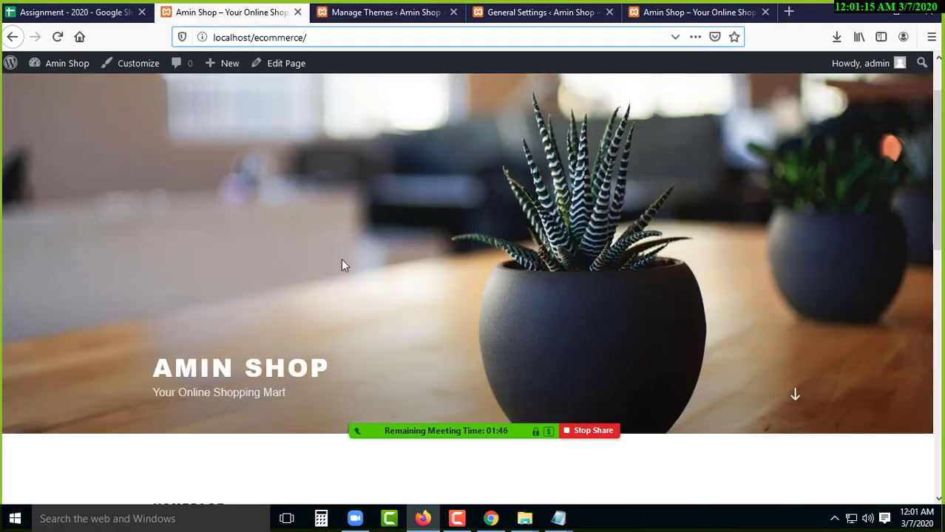
- Compare the 'ecommerce' site address with the Twenty Seventeen theme's title, author and description
left_click(428, 18)
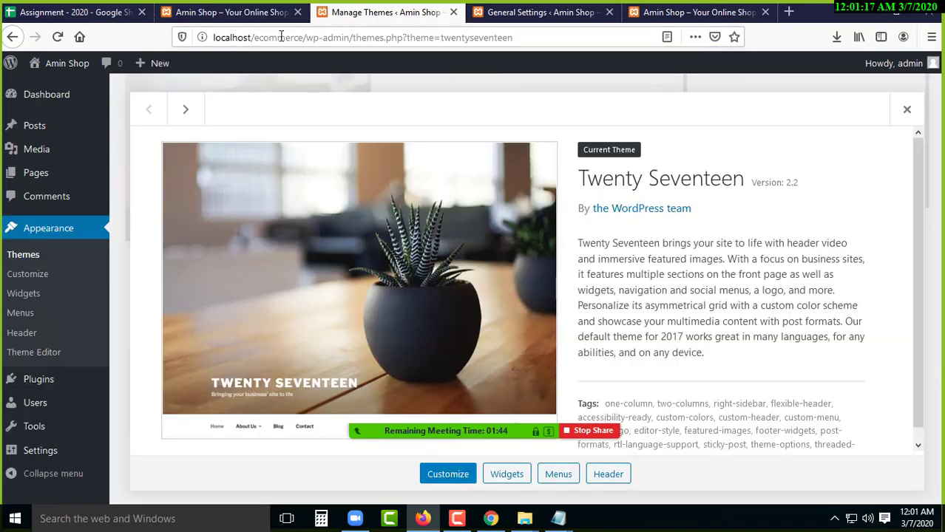
left_click(257, 15)
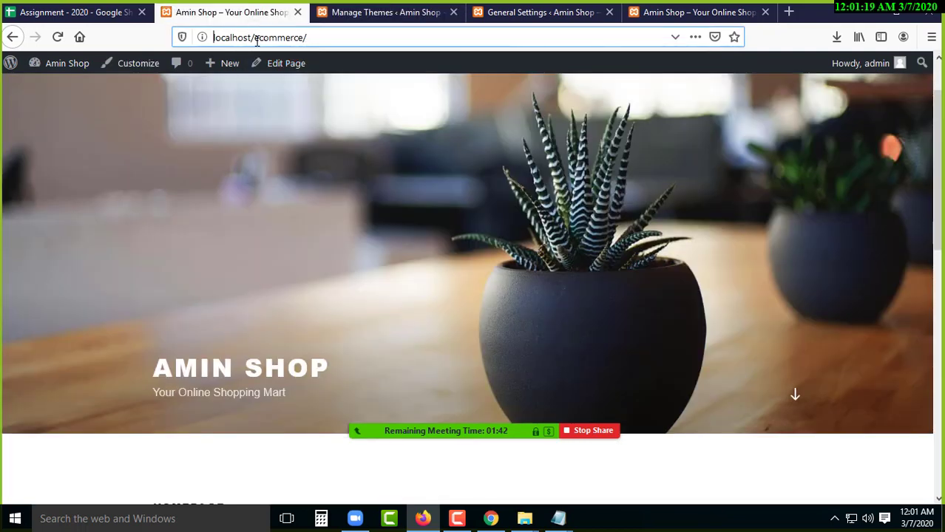
left_click_drag(256, 40, 306, 38)
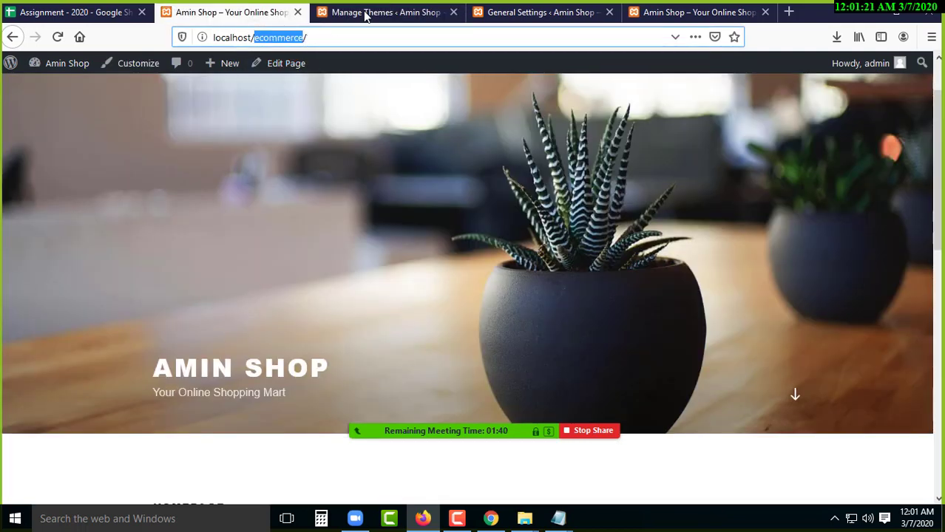
left_click(366, 15)
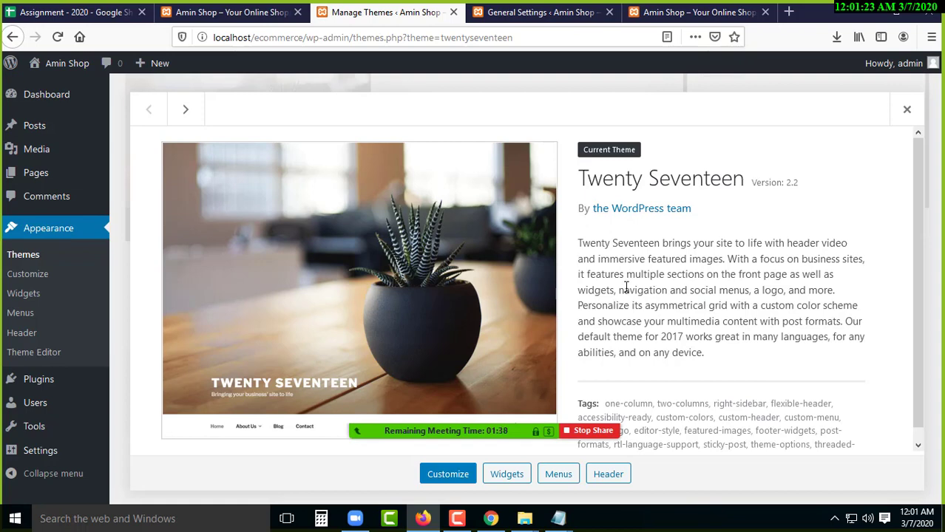
left_click_drag(582, 176, 839, 369)
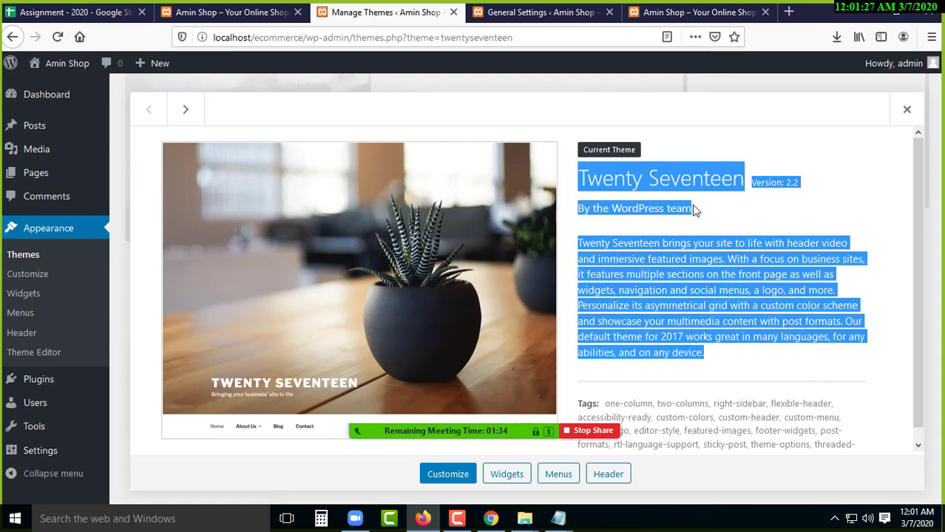
left_click(586, 192)
left_click_drag(582, 179, 708, 312)
left_click(590, 219)
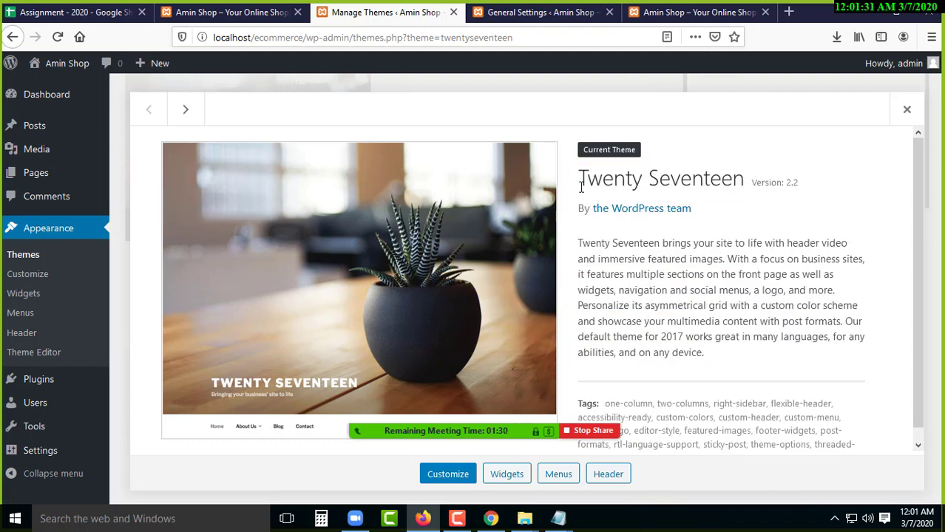
left_click_drag(581, 177, 729, 338)
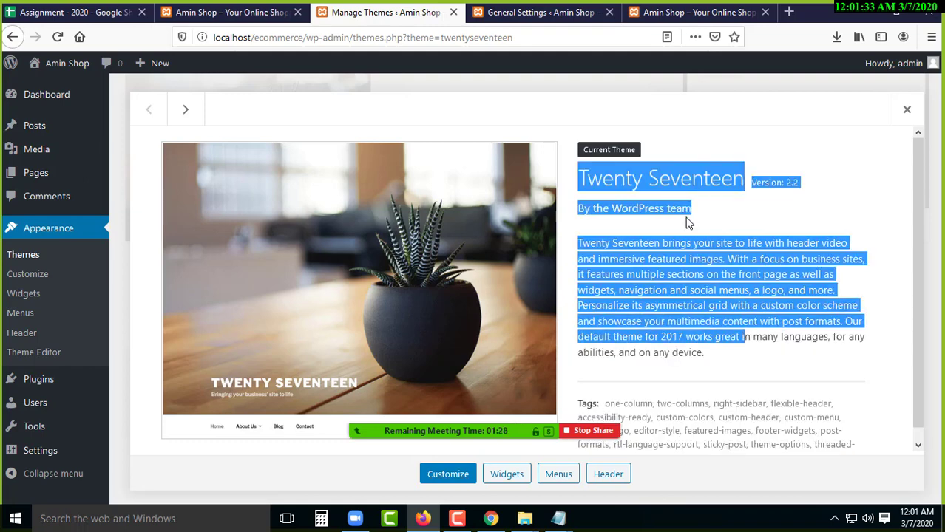
left_click(206, 10)
left_click(256, 37)
left_click_drag(256, 38, 303, 38)
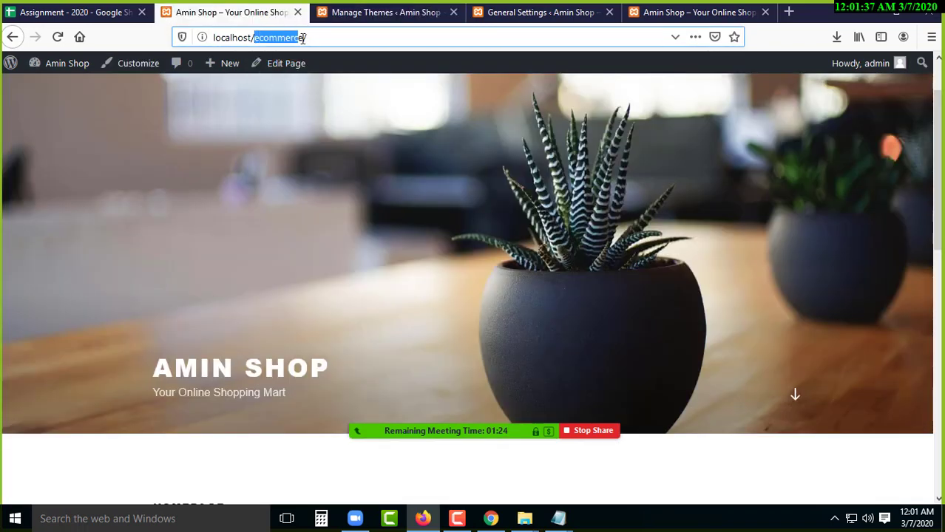
- Highlight the theme's version number and description, then go to Appearance > Theme Editor
left_click(401, 14)
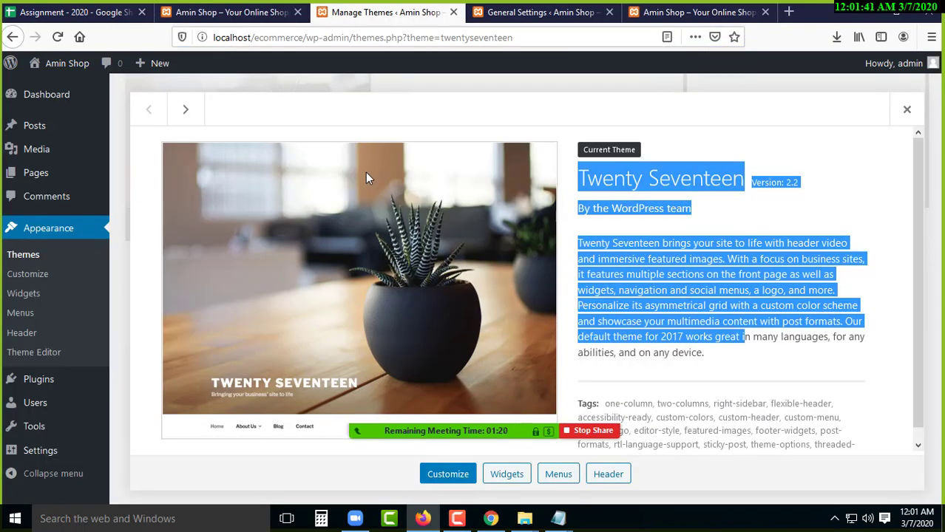
left_click(480, 116)
left_click_drag(583, 174, 754, 339)
left_click(265, 17)
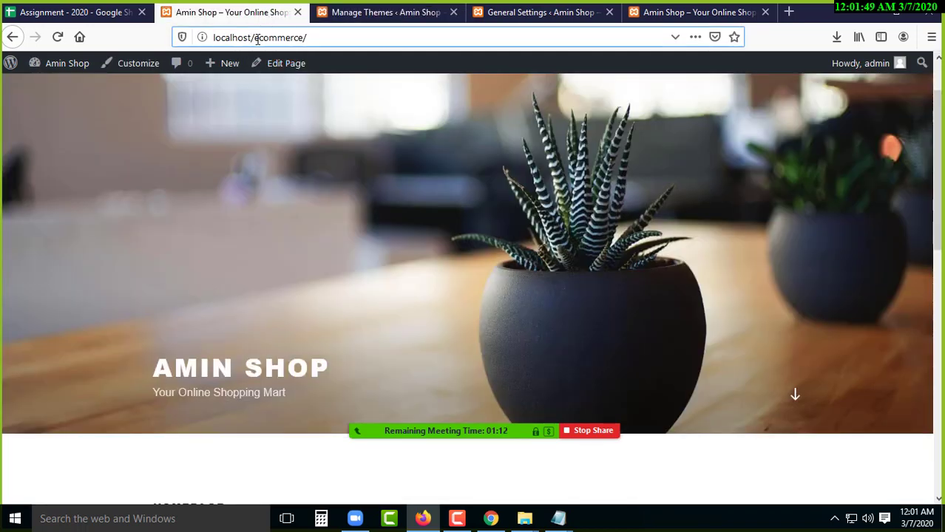
left_click_drag(257, 40, 303, 38)
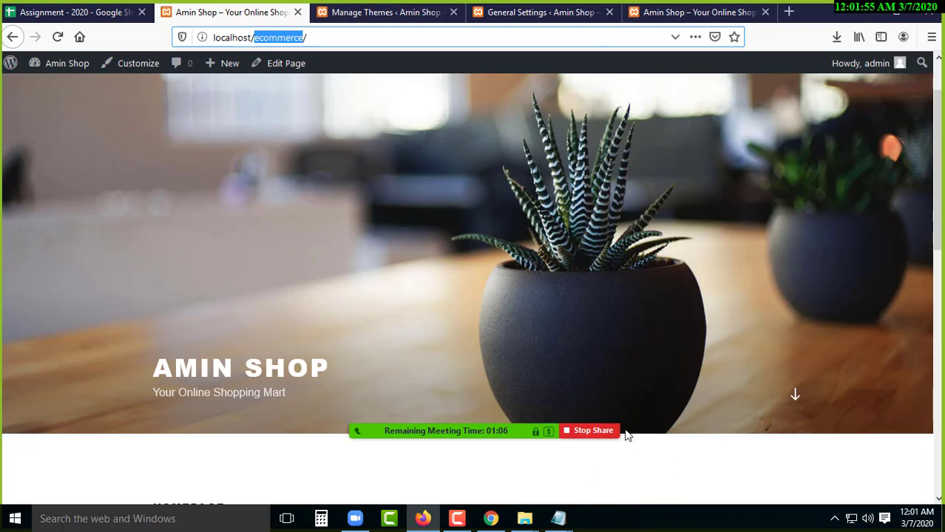
left_click(380, 4)
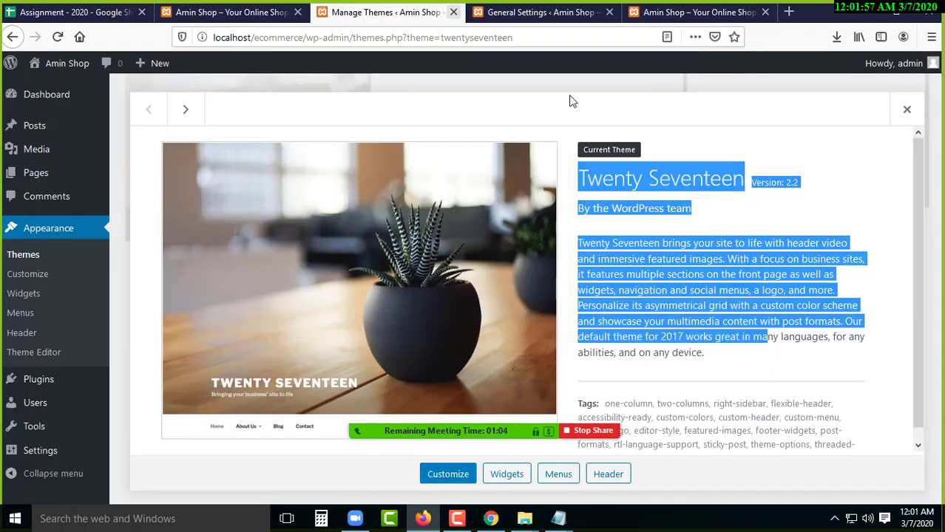
left_click(739, 229)
left_click_drag(601, 183, 671, 185)
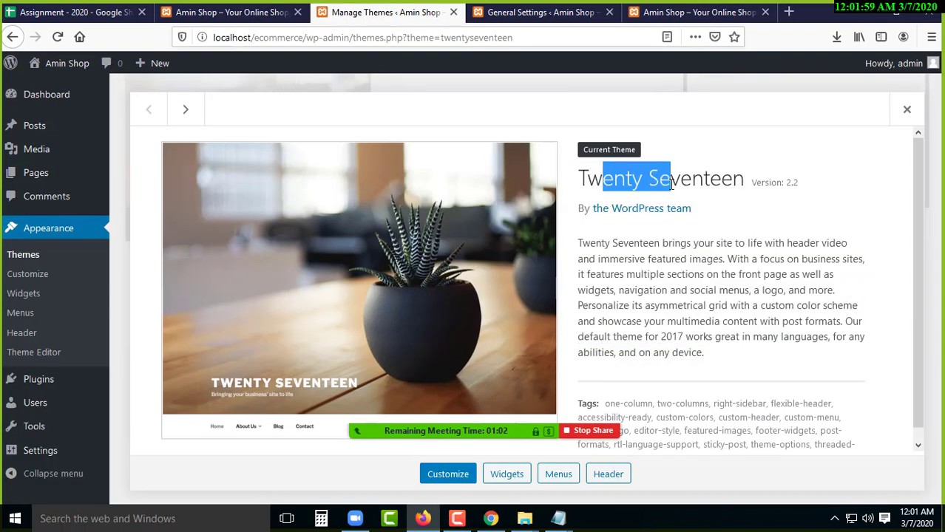
left_click(761, 182)
left_click_drag(761, 182, 798, 184)
left_click_drag(584, 246, 708, 354)
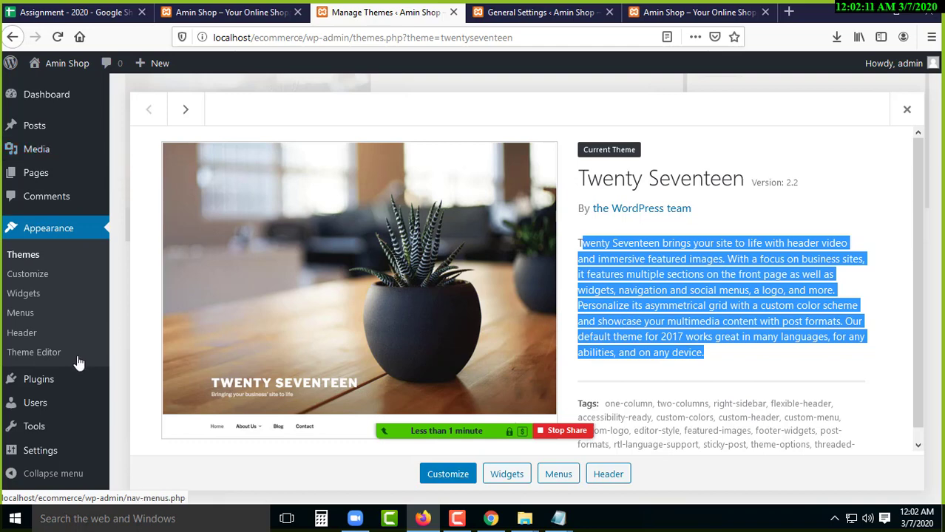
left_click(38, 358)
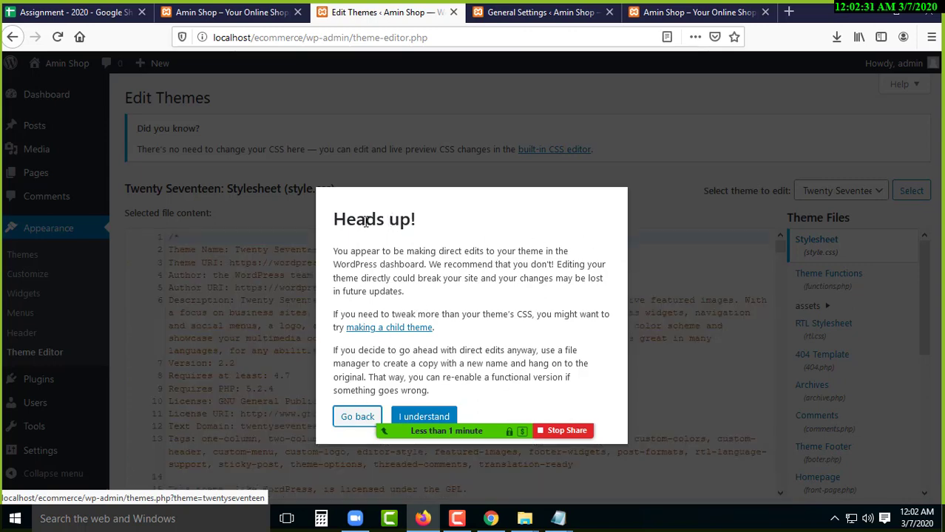
- Read the 'Heads up!' warning about editing theme files directly over style.css
left_click_drag(356, 218, 410, 219)
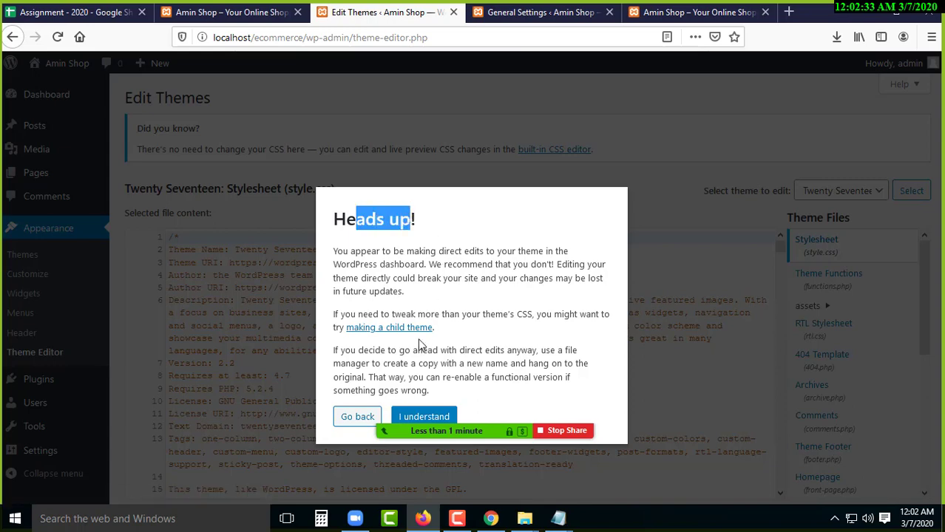
mouse_move(459, 431)
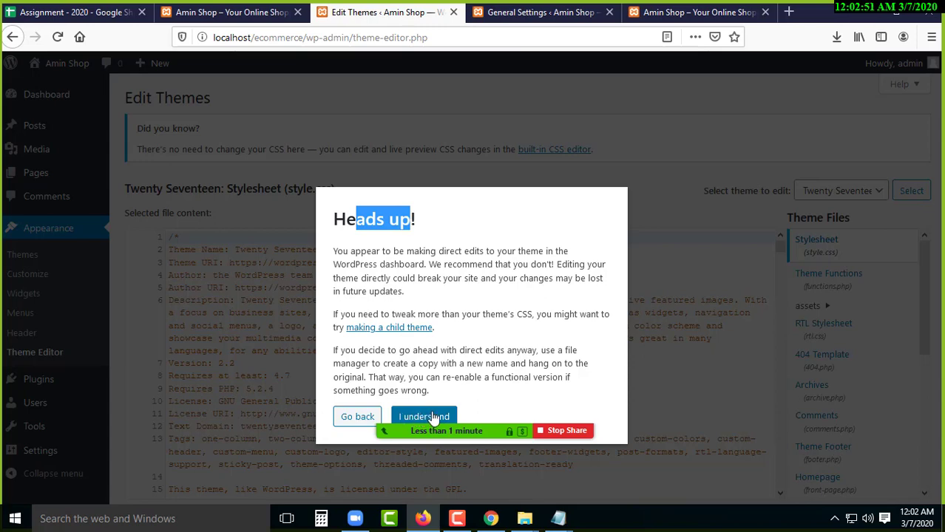
- Accept the direct-editing warning and locate the 'Twenty Seventeen' Theme Name value on line 2
left_click(432, 417)
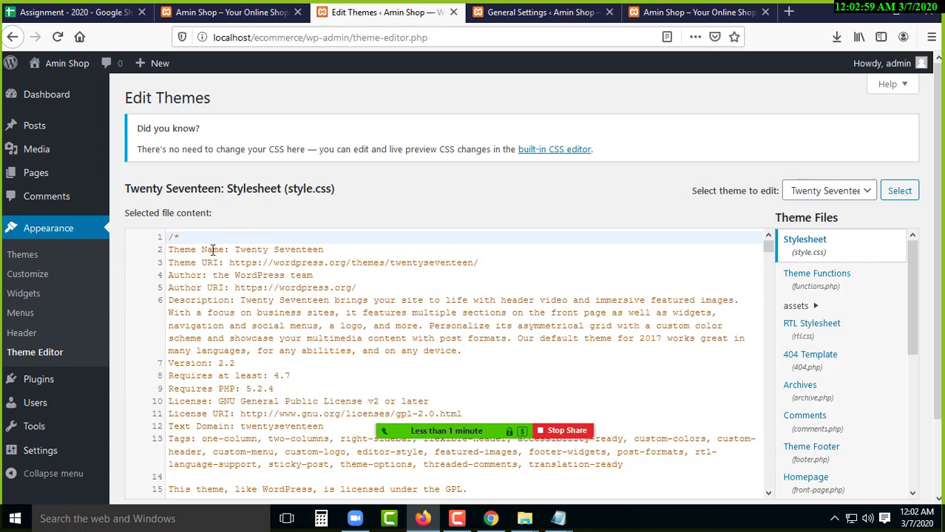
left_click_drag(168, 249, 230, 249)
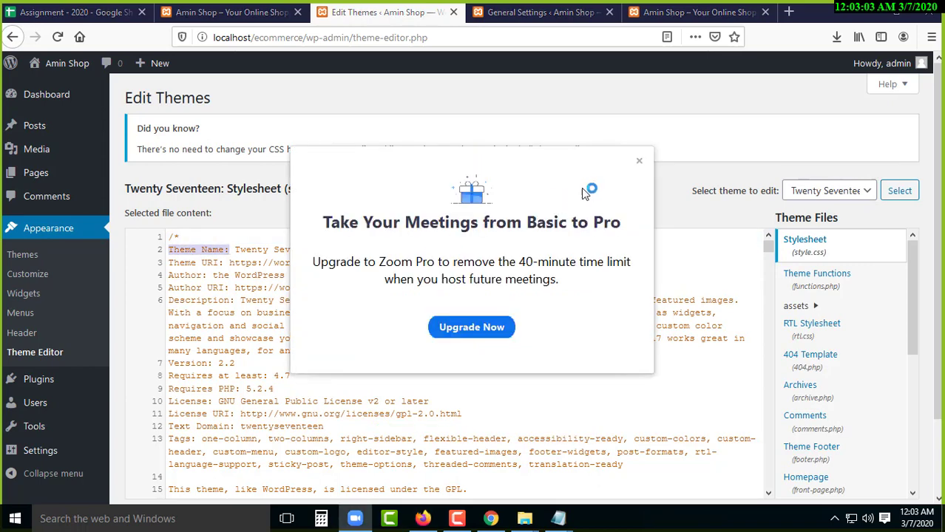
left_click(230, 250)
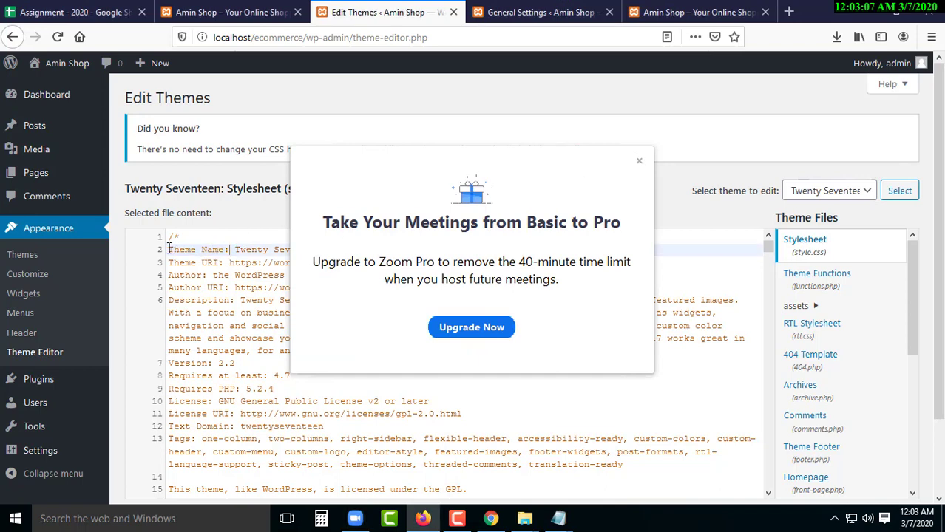
left_click_drag(169, 250, 223, 250)
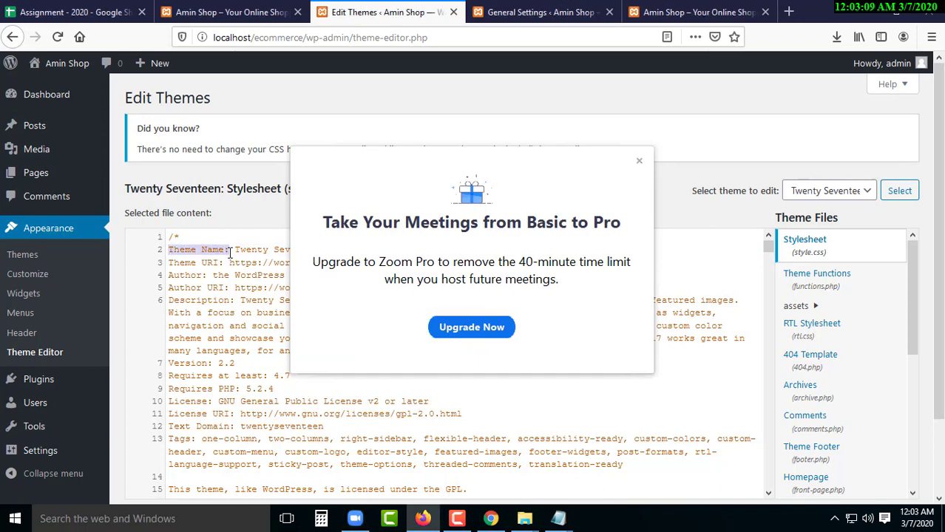
left_click(235, 250)
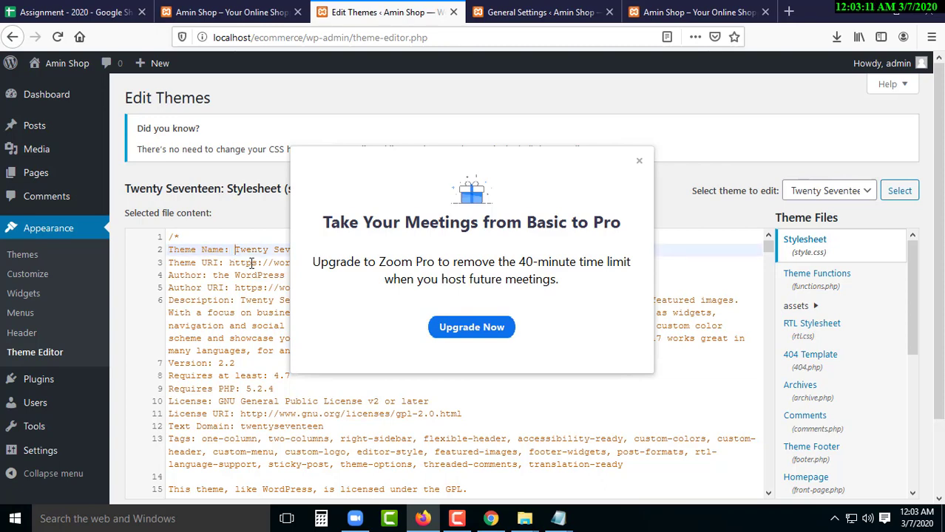
left_click(639, 161)
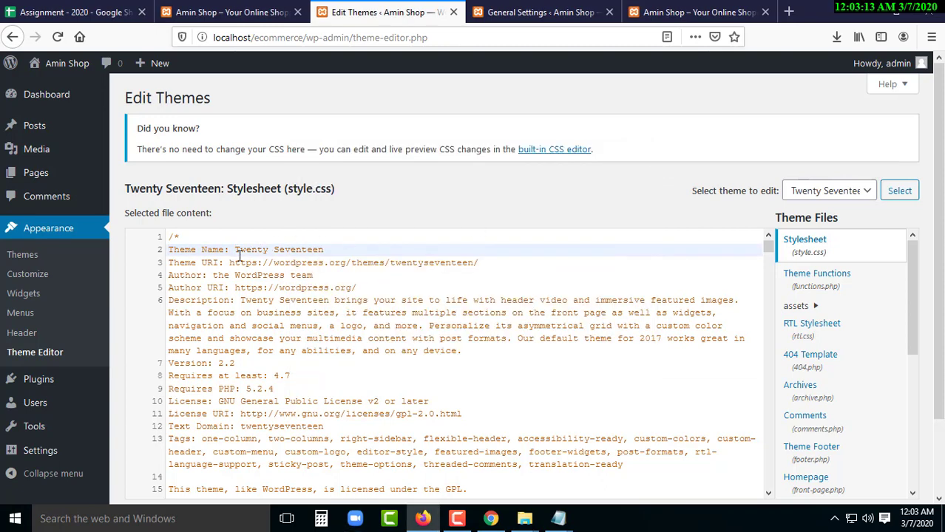
left_click_drag(235, 250, 326, 250)
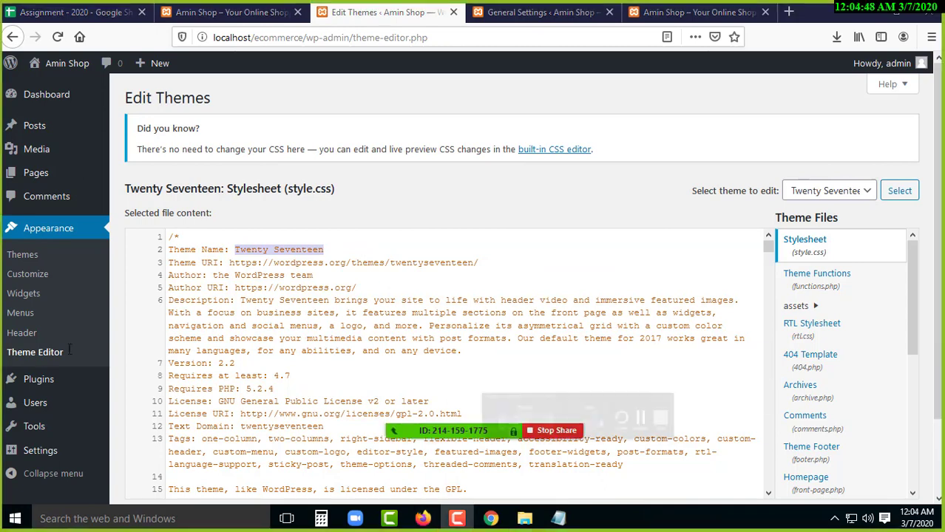
left_click(236, 250)
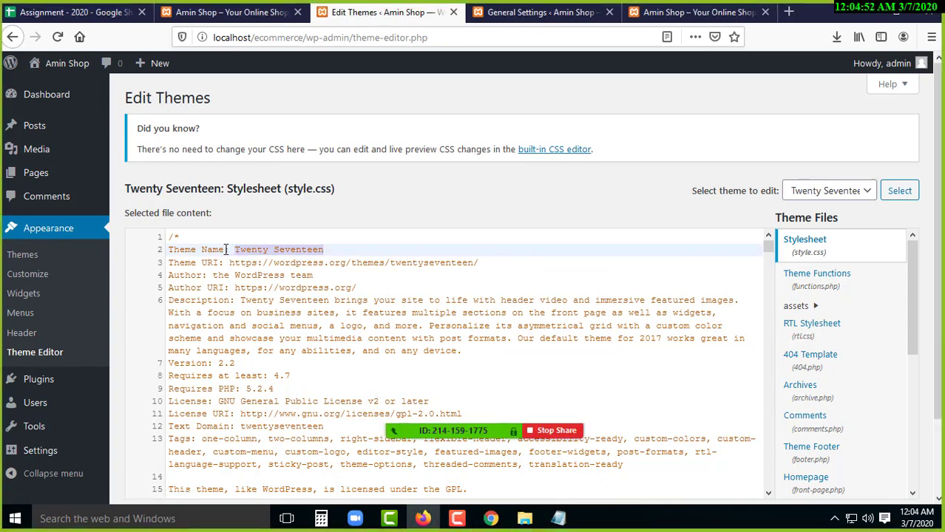
left_click(225, 249)
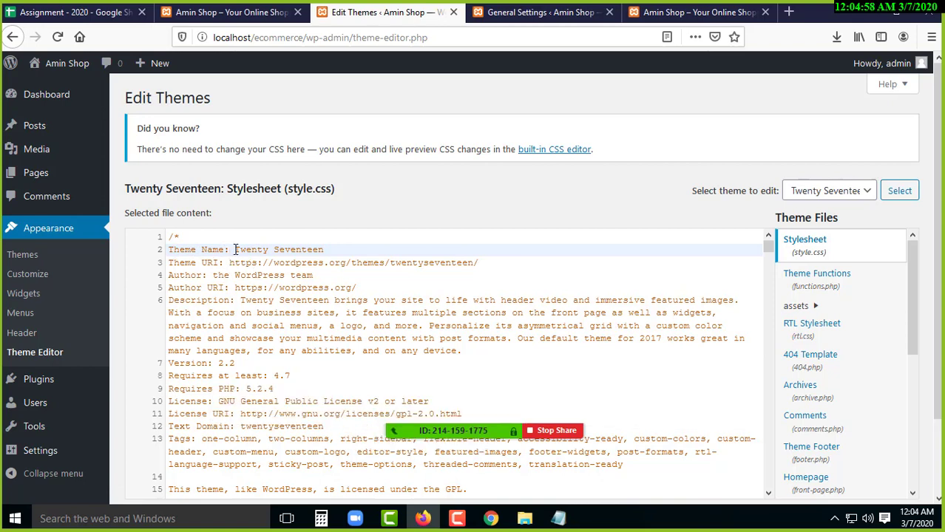
- Replace 'Twenty Seventeen' with 'Amin Shop' as Theme Name and cut the Theme URI address
left_click(168, 252, "shift")
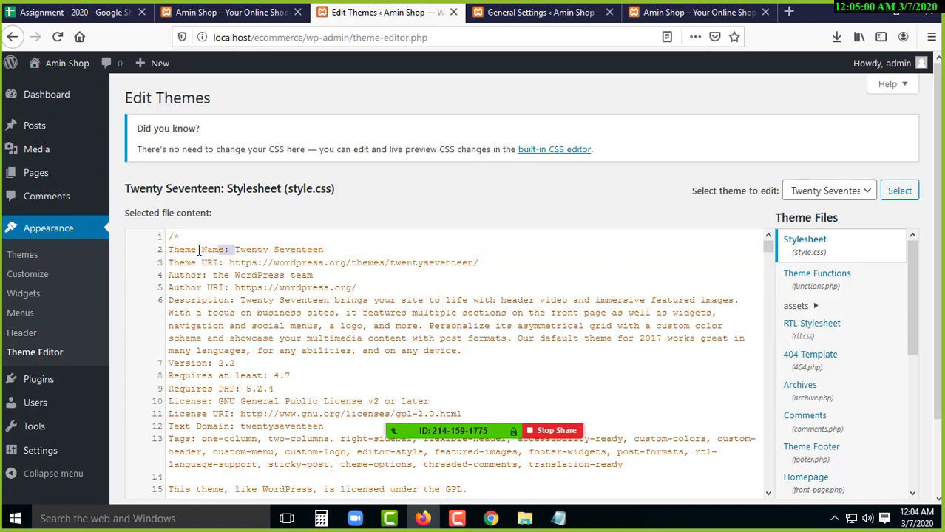
left_click(234, 249)
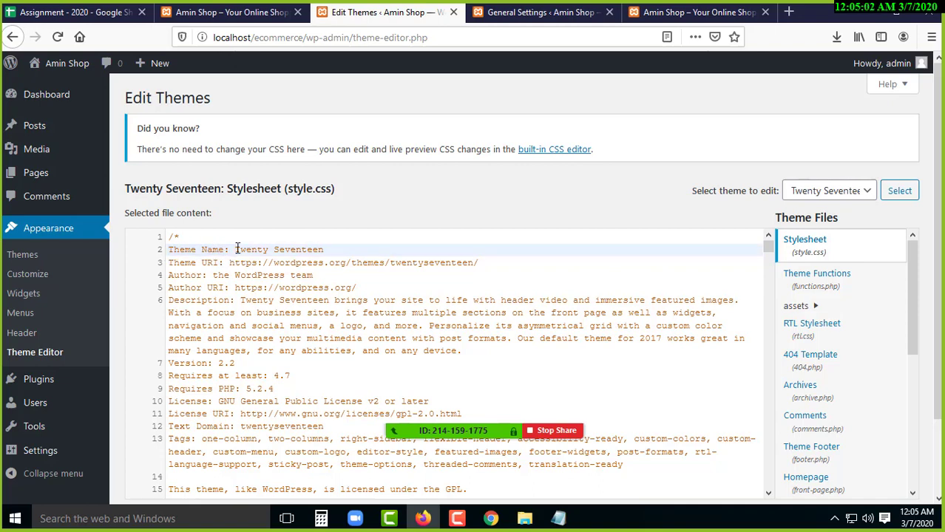
left_click_drag(251, 248, 360, 248)
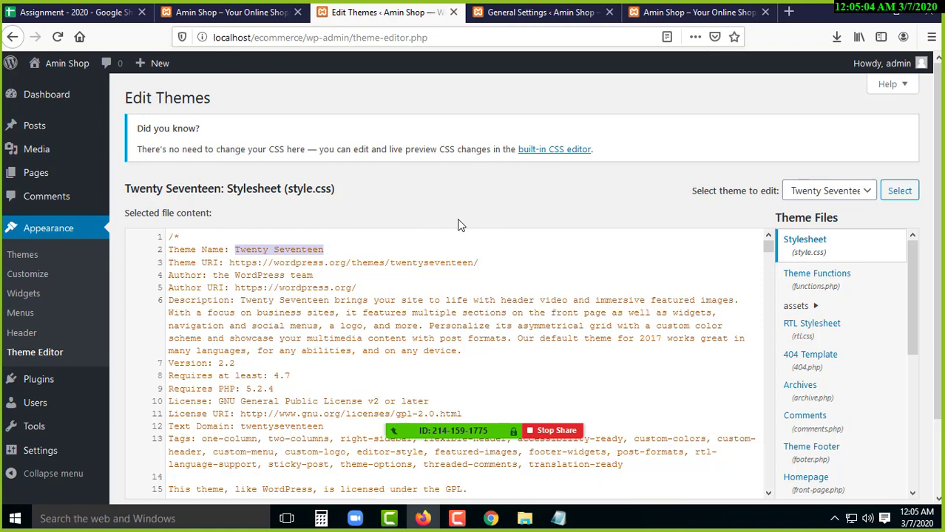
key("BackSpace")
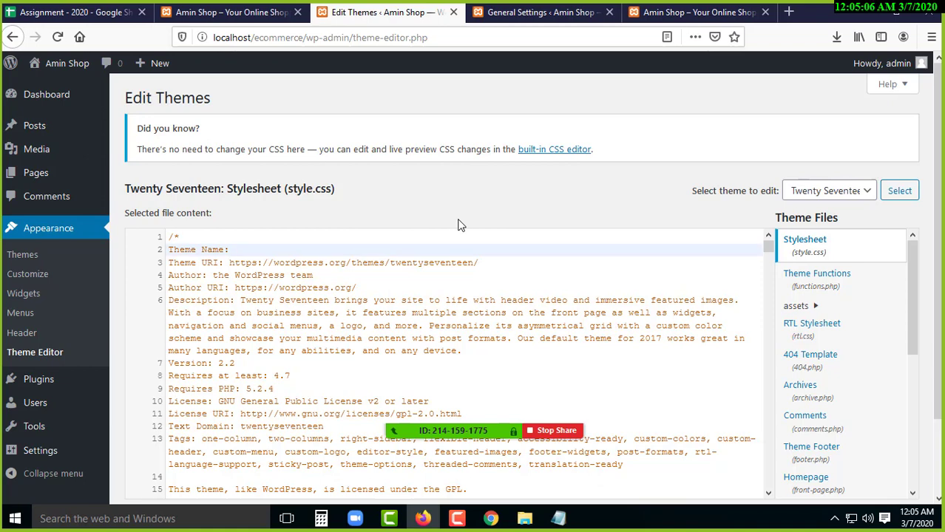
type("Amin Shop")
left_click_drag(230, 262, 496, 264)
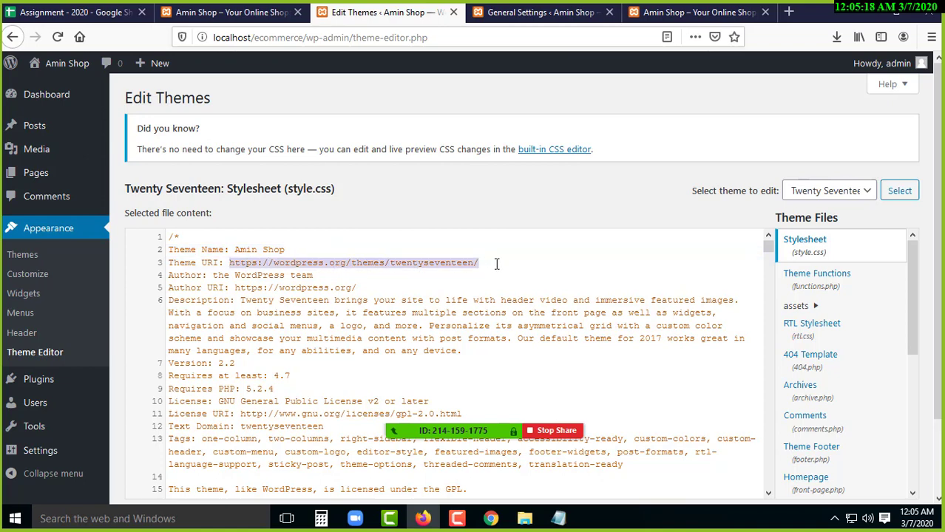
key("ctrl+x")
left_click(241, 12)
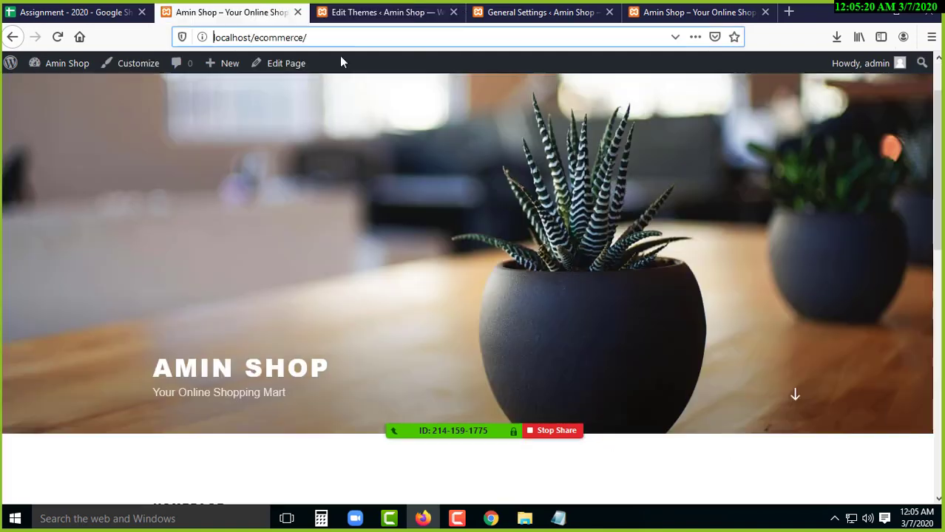
left_click_drag(316, 37, 213, 37)
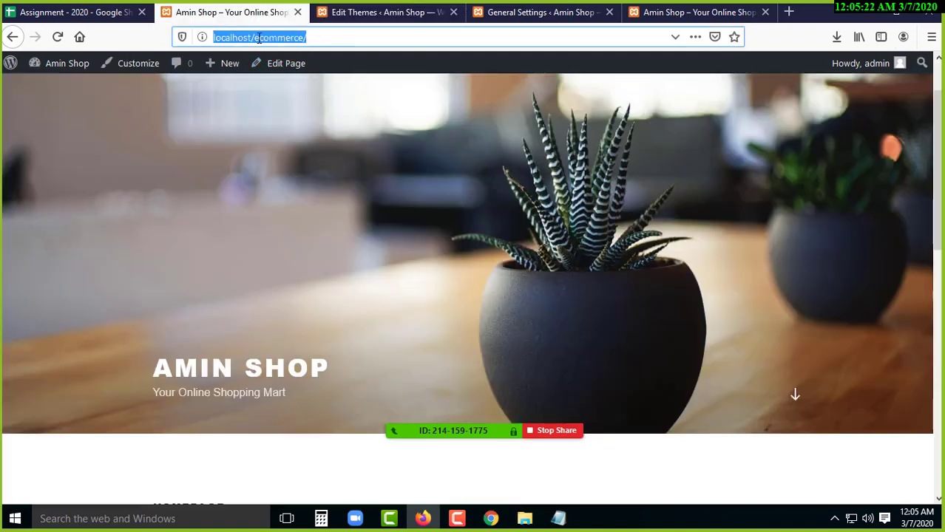
right_click(258, 39)
left_click(287, 82)
left_click(676, 15)
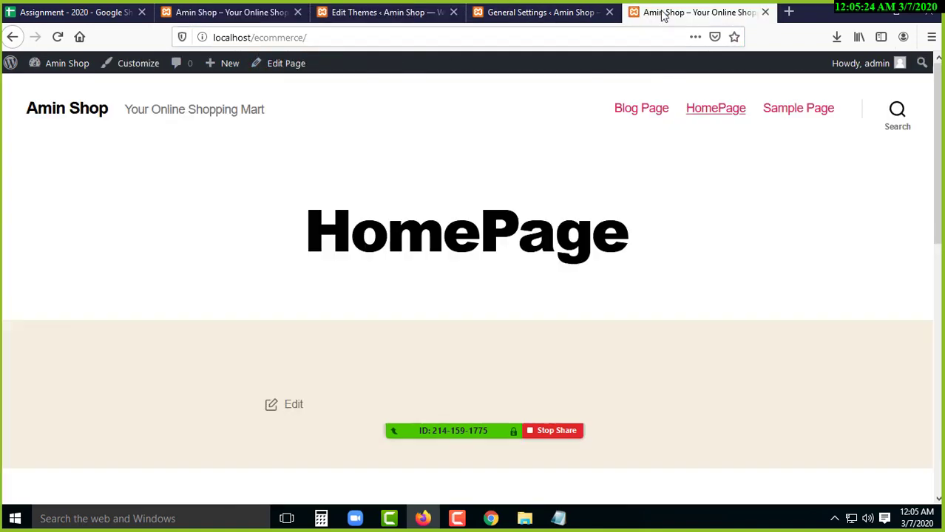
left_click(765, 13)
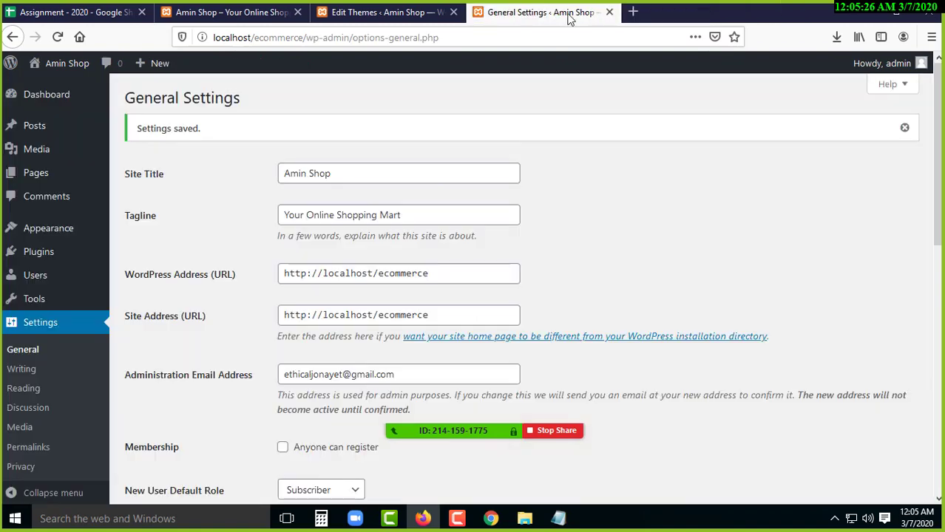
left_click(610, 12)
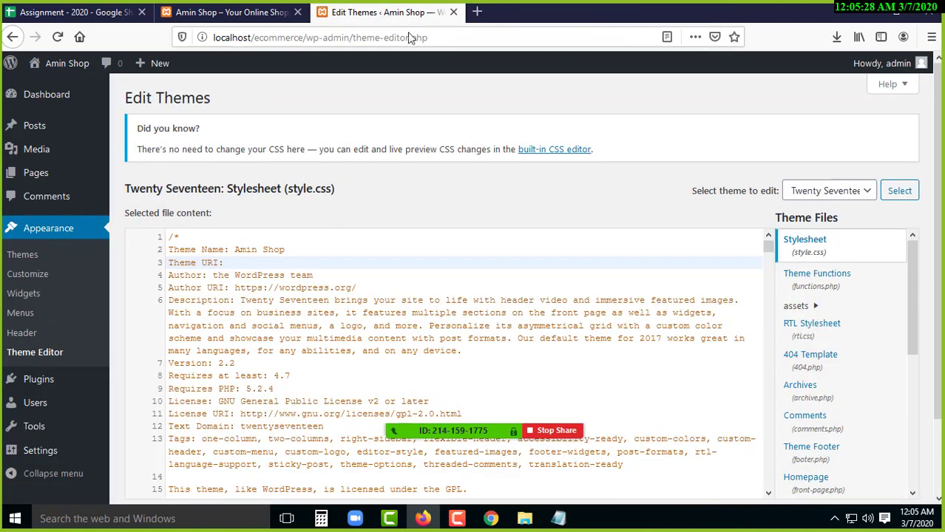
right_click(242, 263)
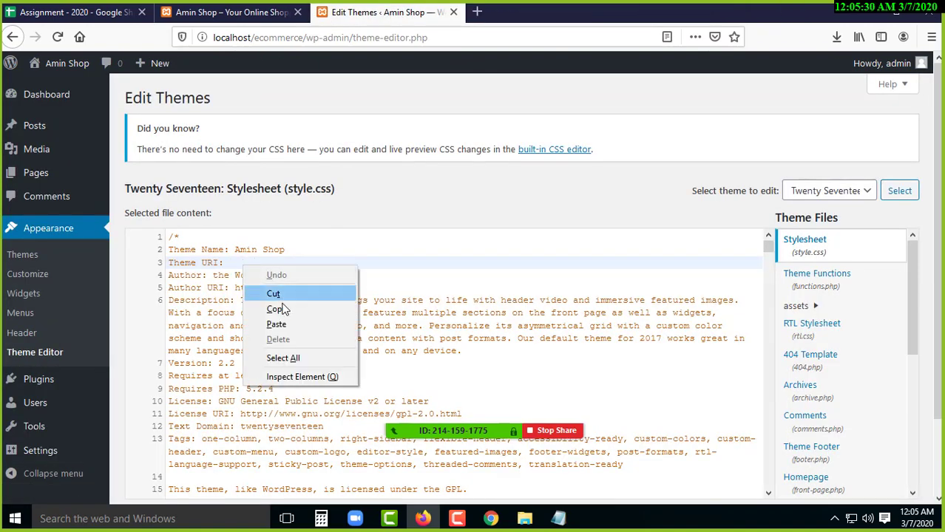
left_click(285, 325)
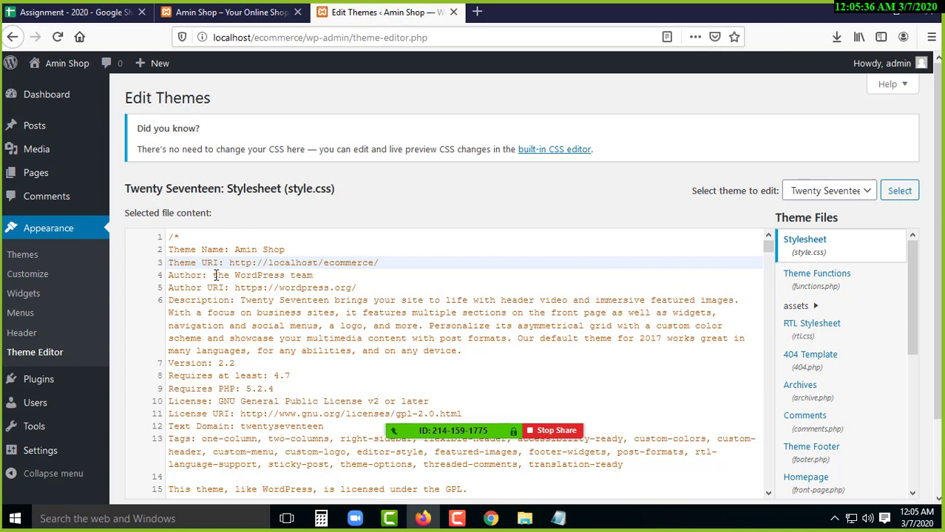
left_click_drag(215, 275, 313, 275)
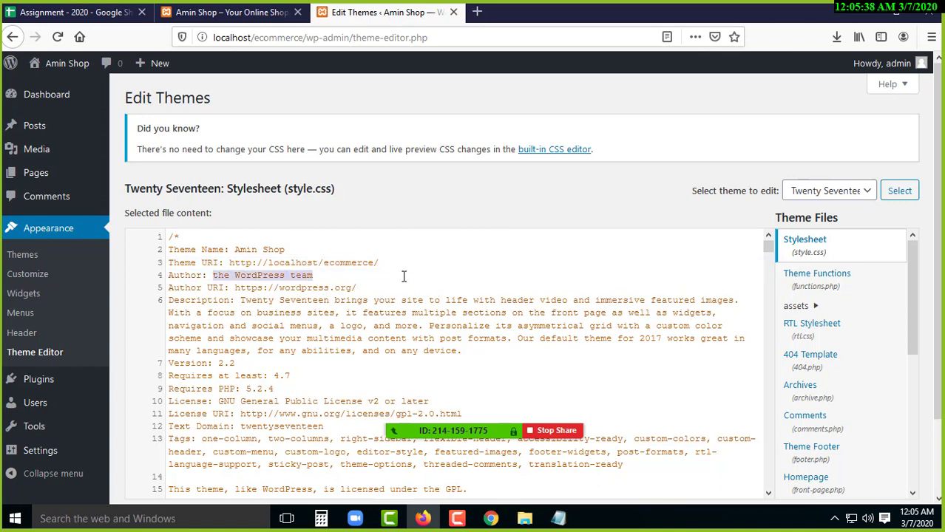
key("BackSpace")
type("Amin Shoop")
left_click(255, 276)
key("BackSpace")
key("Down")
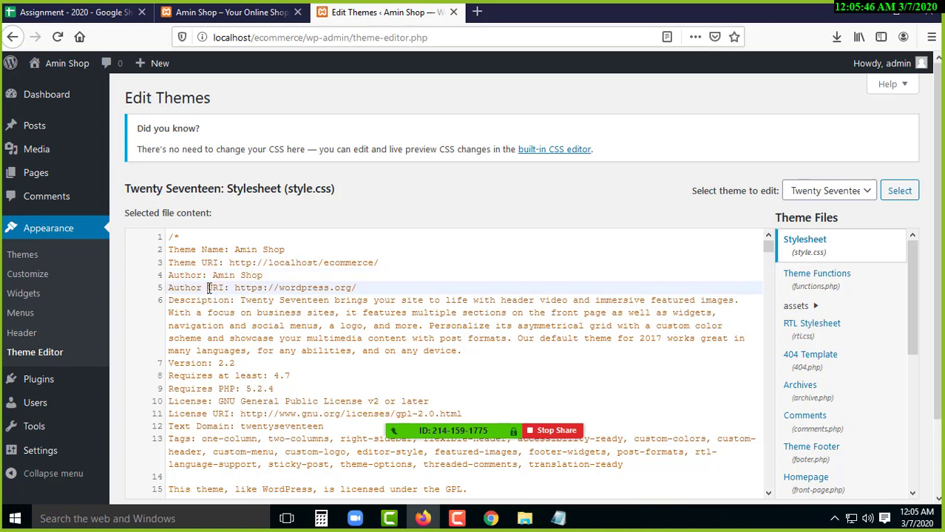
left_click_drag(236, 290, 363, 290)
key("BackSpace")
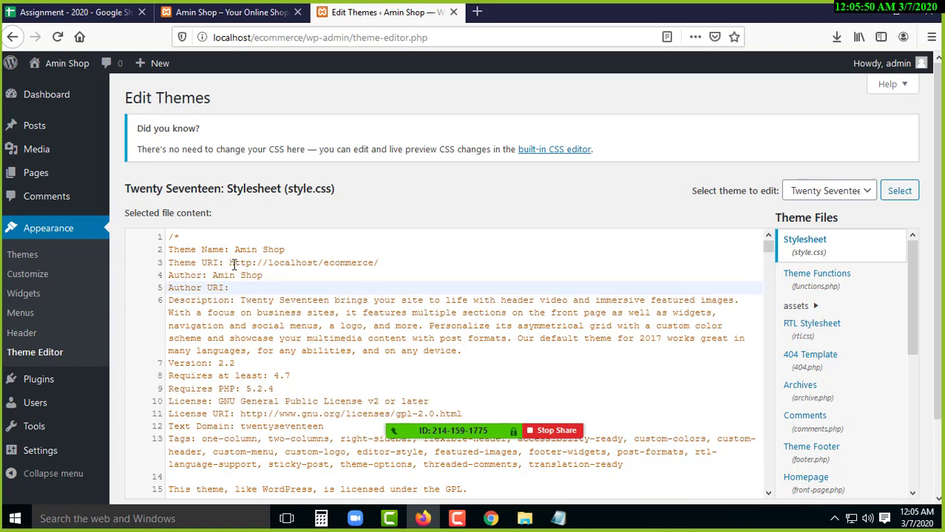
left_click_drag(229, 263, 386, 265)
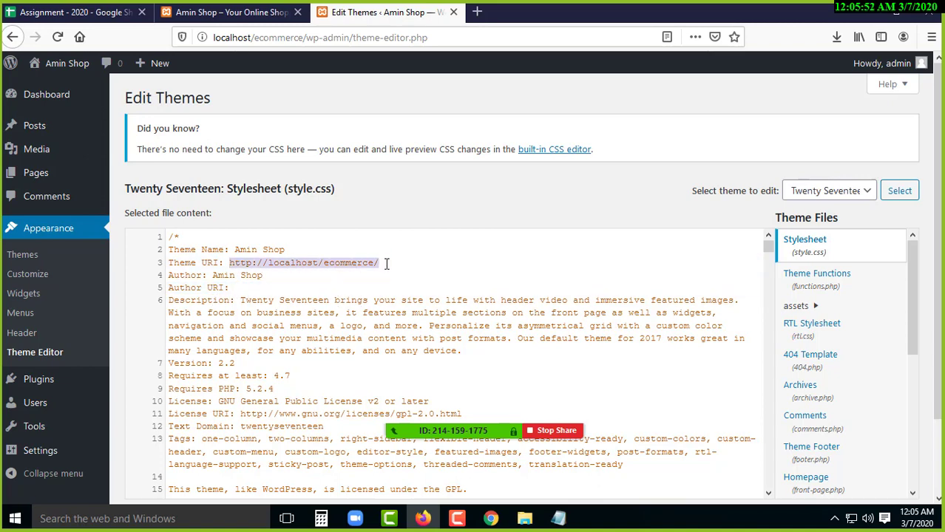
left_click(279, 287)
right_click(274, 290)
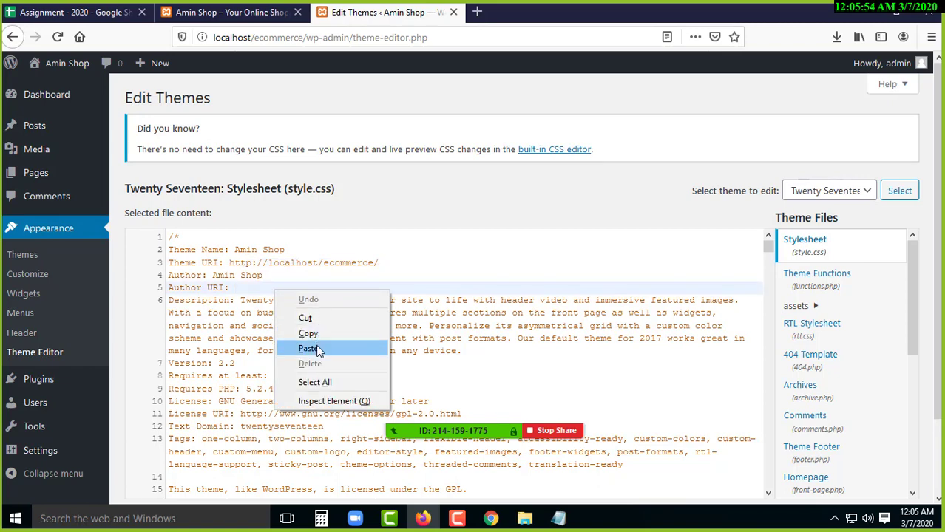
left_click(308, 349)
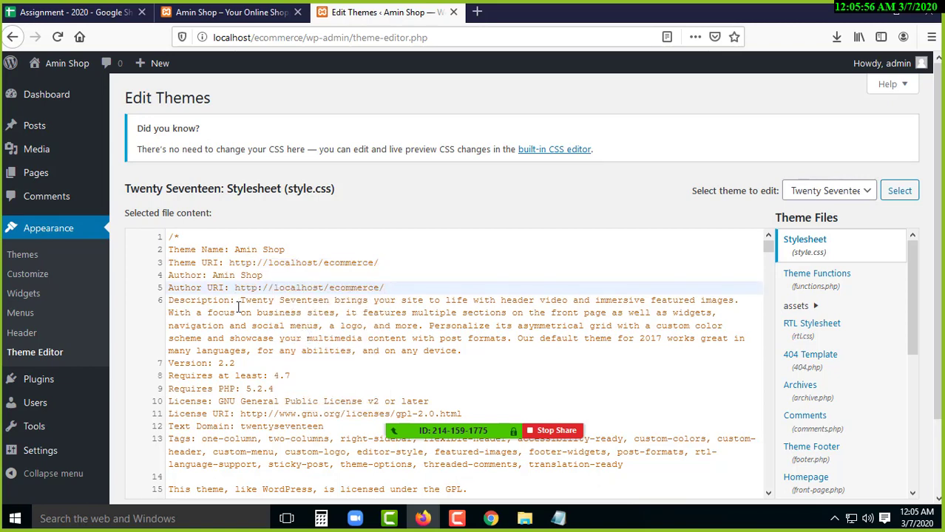
- Replace the stylesheet Description with 'This is an Ecommerce Website Theme'
scroll(238, 307, "down", 2)
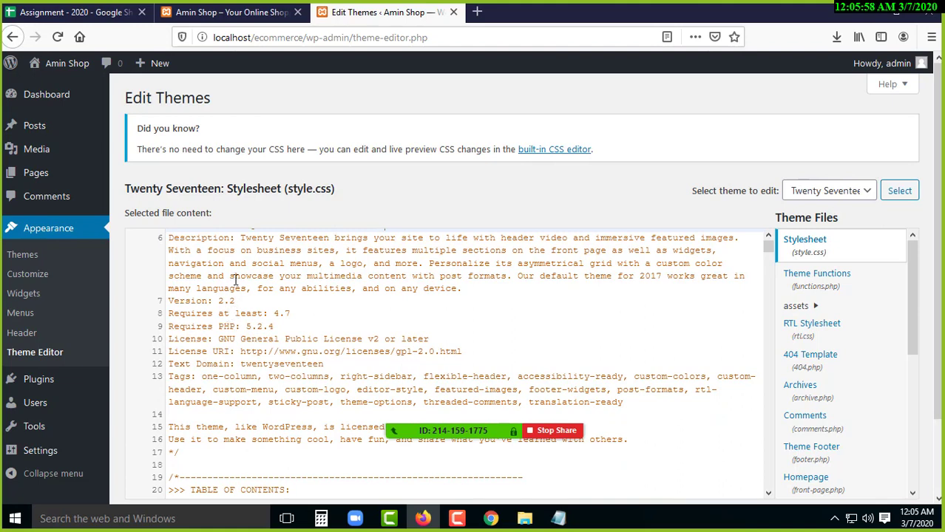
scroll(235, 285, "up", 2)
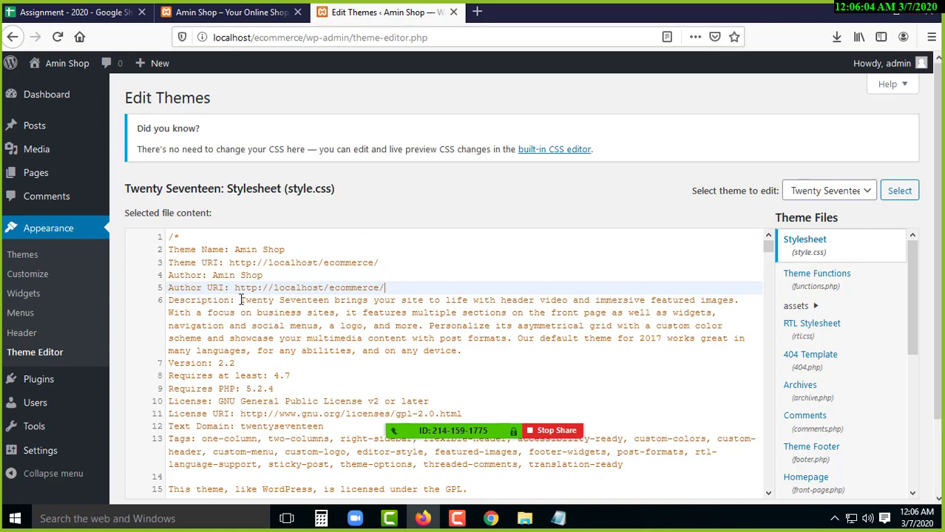
left_click_drag(241, 301, 464, 351)
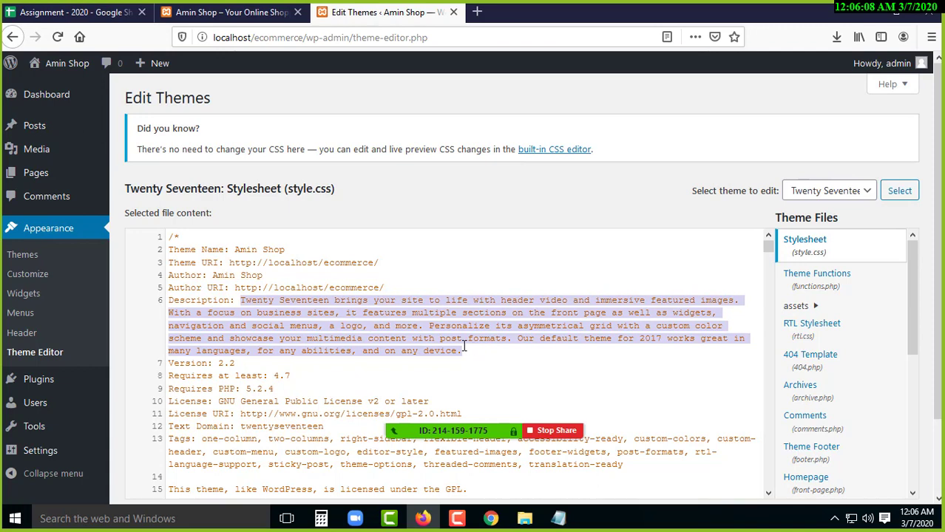
key("BackSpace")
type("This is an")
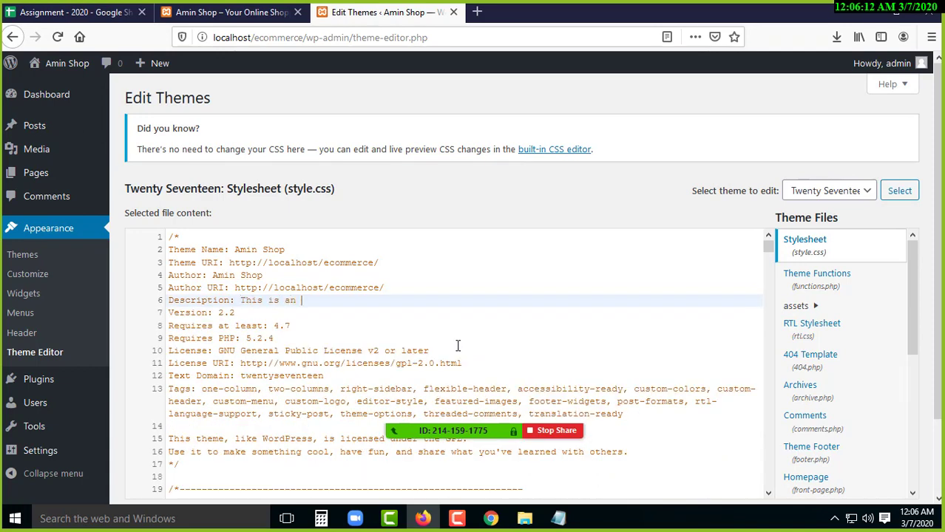
type(" Ecommerce Website Theme")
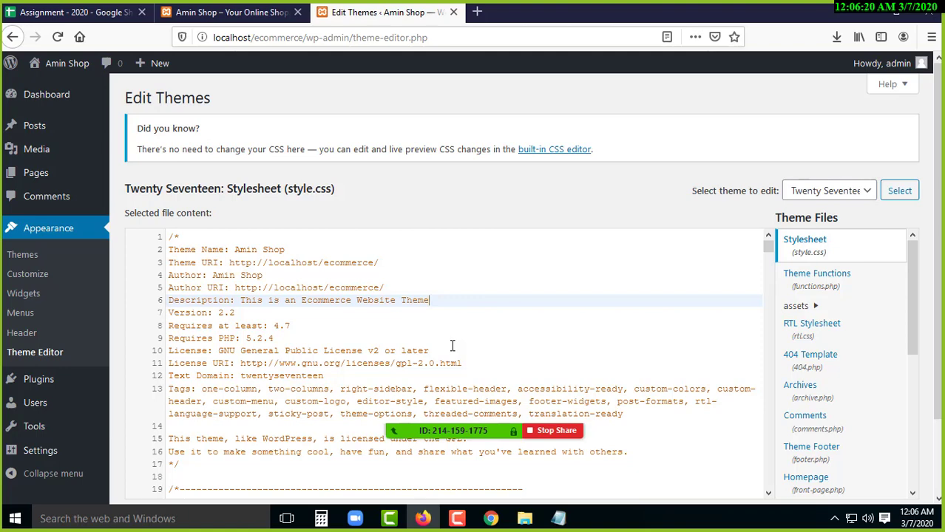
- Change the Version from 2.2 to 1000.1
left_click_drag(219, 312, 236, 313)
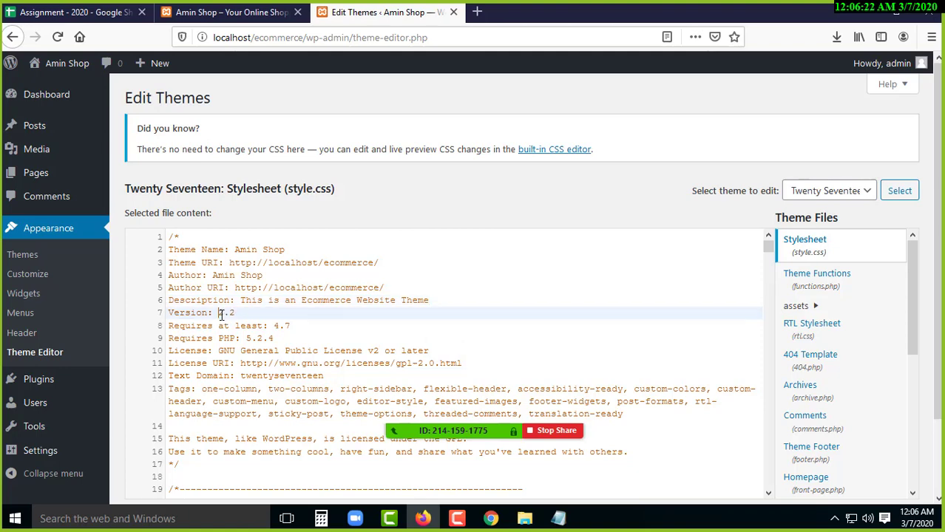
key("BackSpace")
type("1000.")
scroll(314, 341, "down", 2)
scroll(314, 341, "up", 2)
mouse_move(910, 263)
left_mouse_down()
mouse_move(907, 338)
mouse_move(913, 264)
left_mouse_up()
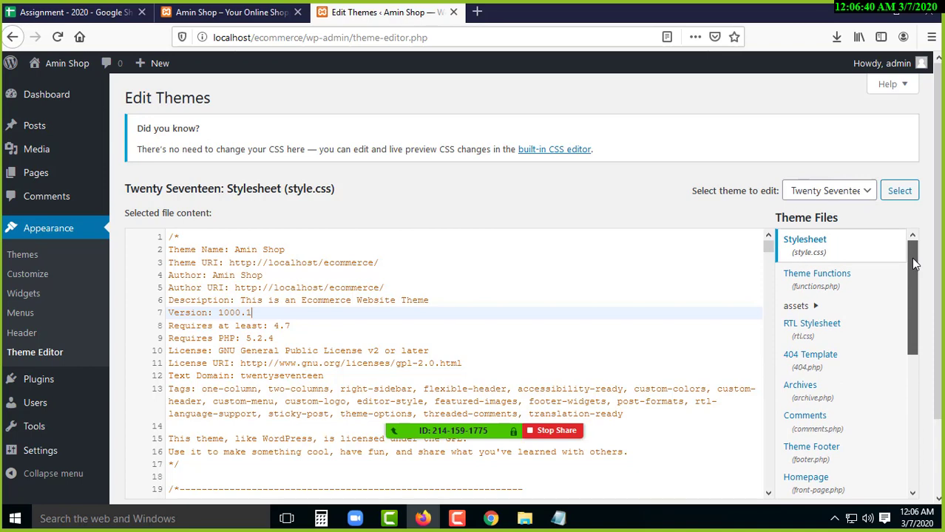
left_click_drag(939, 133, 940, 210)
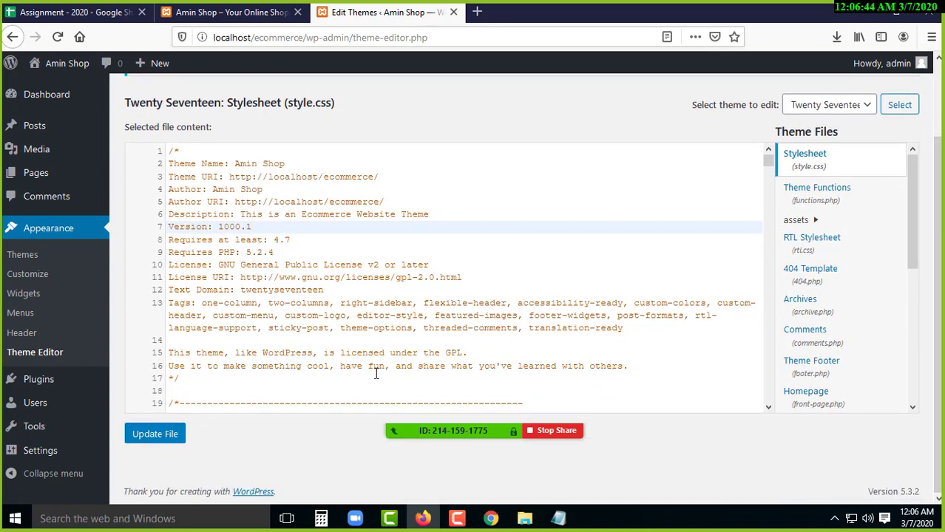
- Save style.css with Update File and go to the Themes page showing Amin Shop active
left_click(157, 434)
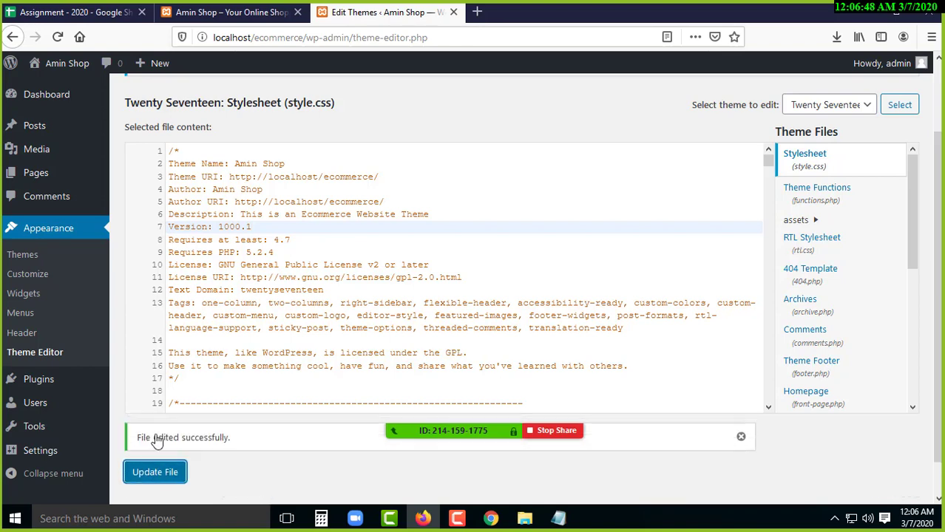
left_click_drag(232, 442, 136, 439)
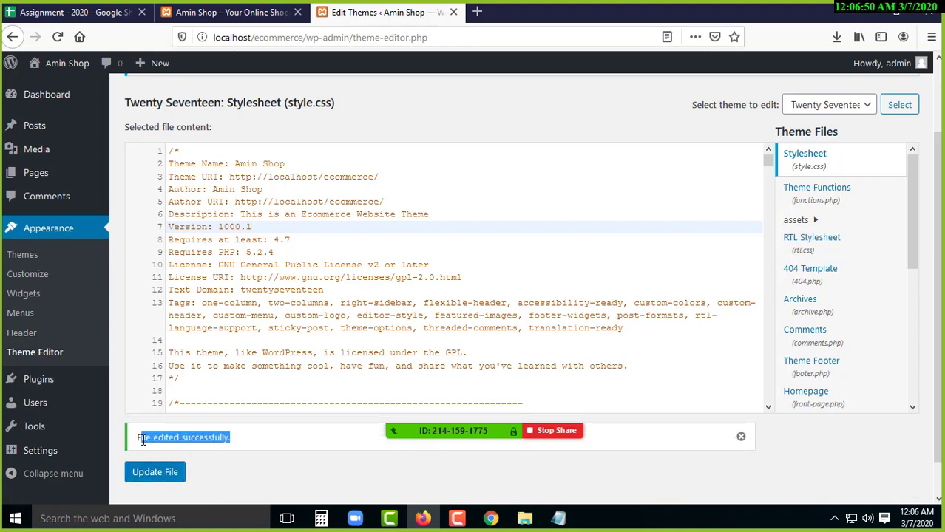
left_click(457, 521)
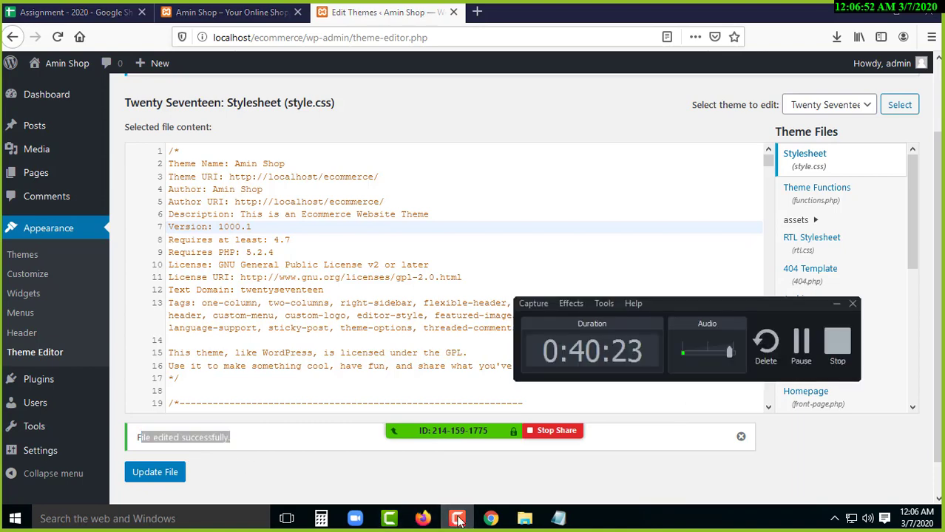
left_click(458, 521)
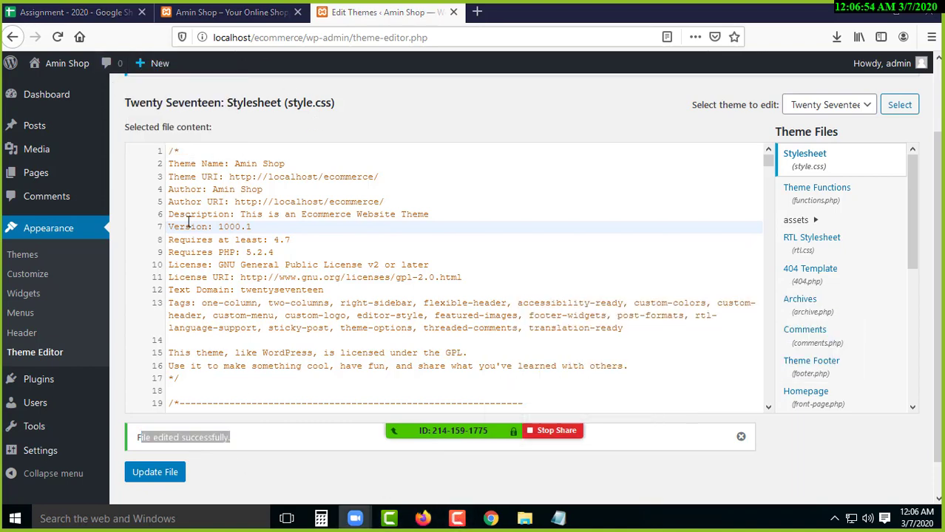
left_click(27, 258)
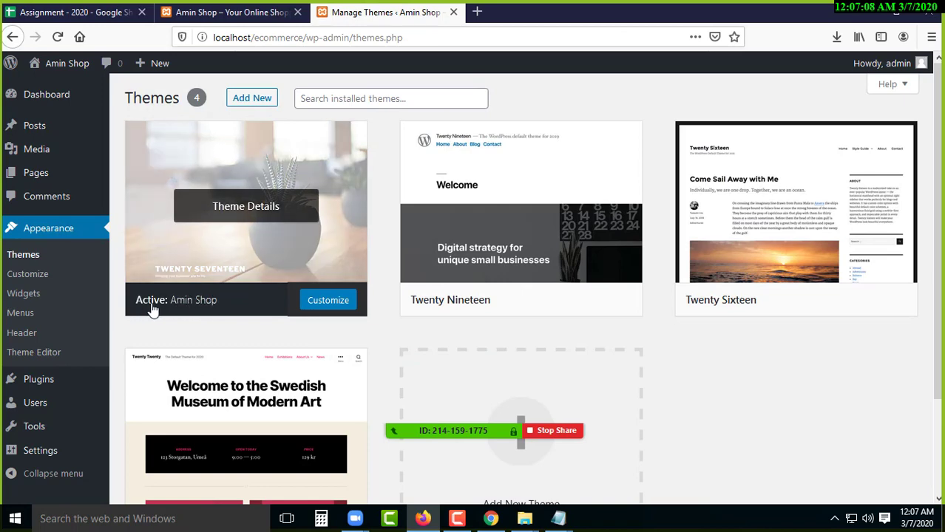
- Open the Amin Shop theme details showing version 1000.1 and the Ecommerce Website Theme description
left_click_drag(133, 303, 225, 304)
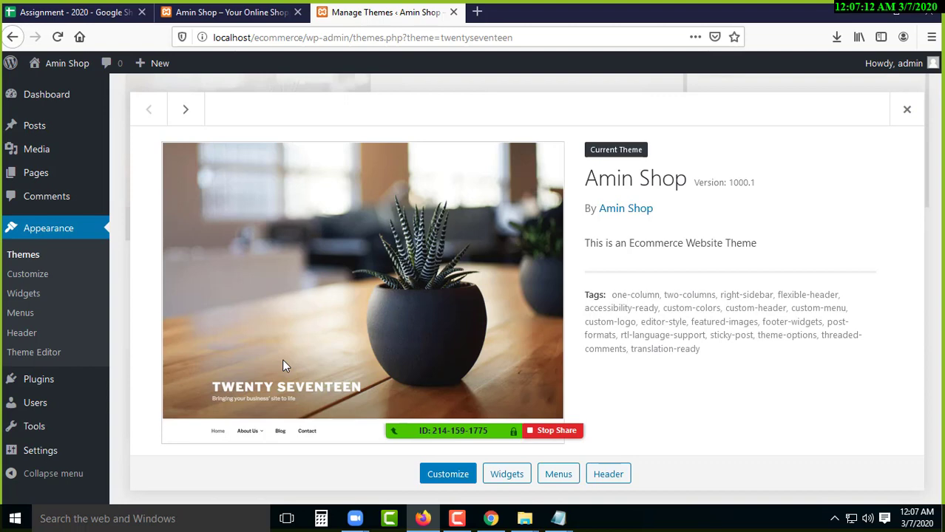
left_click_drag(591, 178, 756, 184)
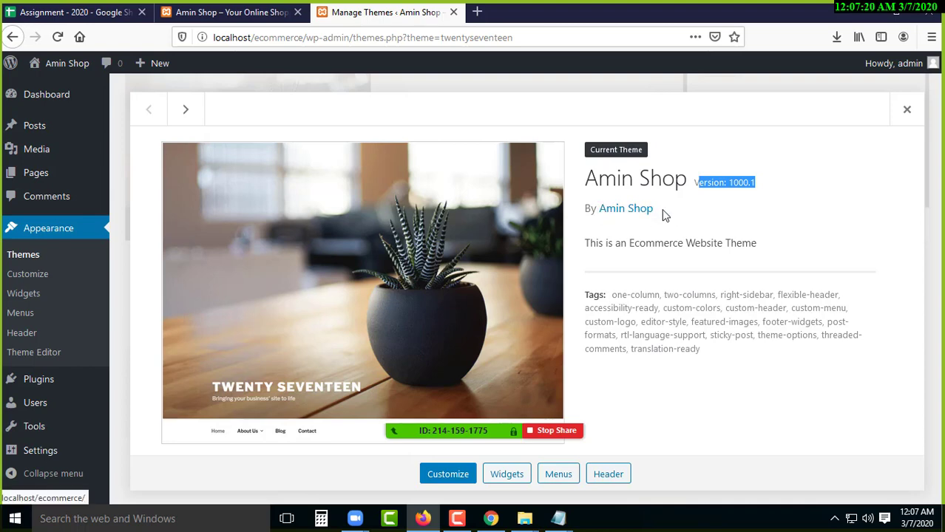
left_click_drag(594, 246, 686, 242)
left_click(689, 242)
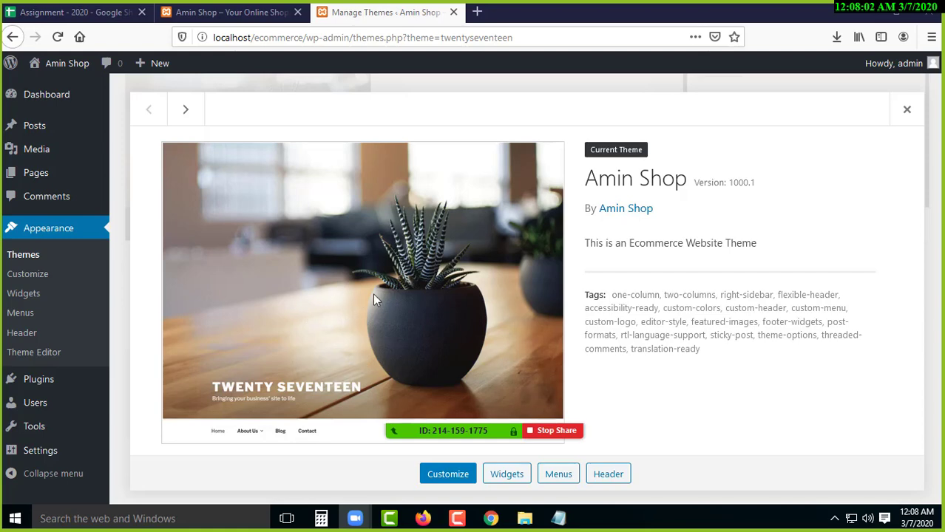
right_click(343, 242)
left_click(312, 232)
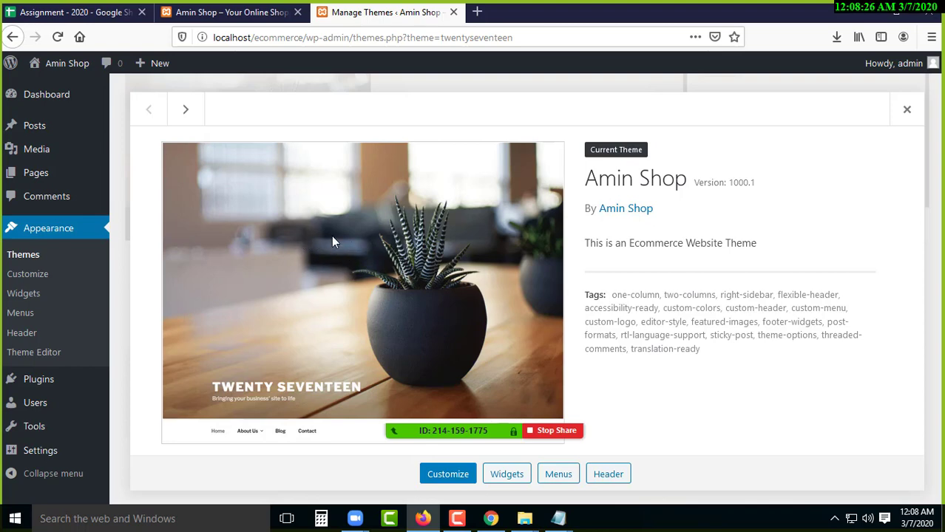
right_click(297, 205)
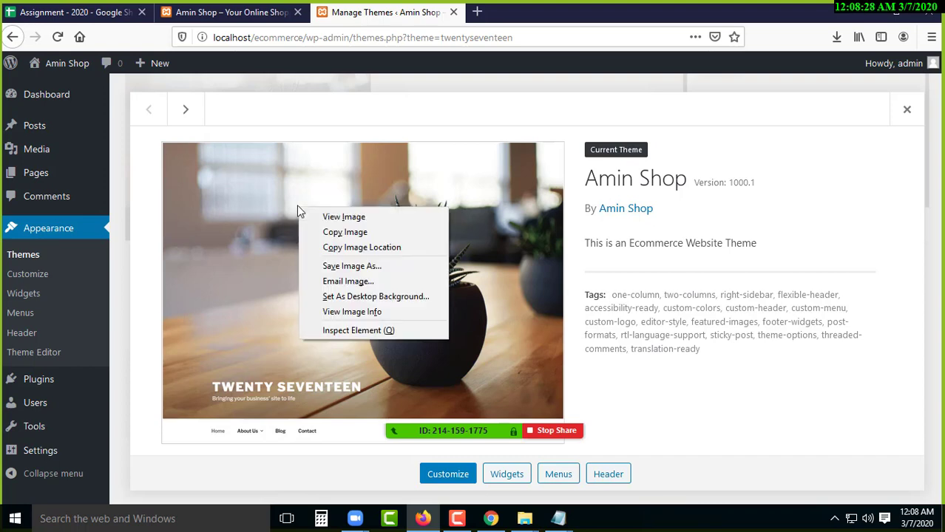
left_click(361, 268)
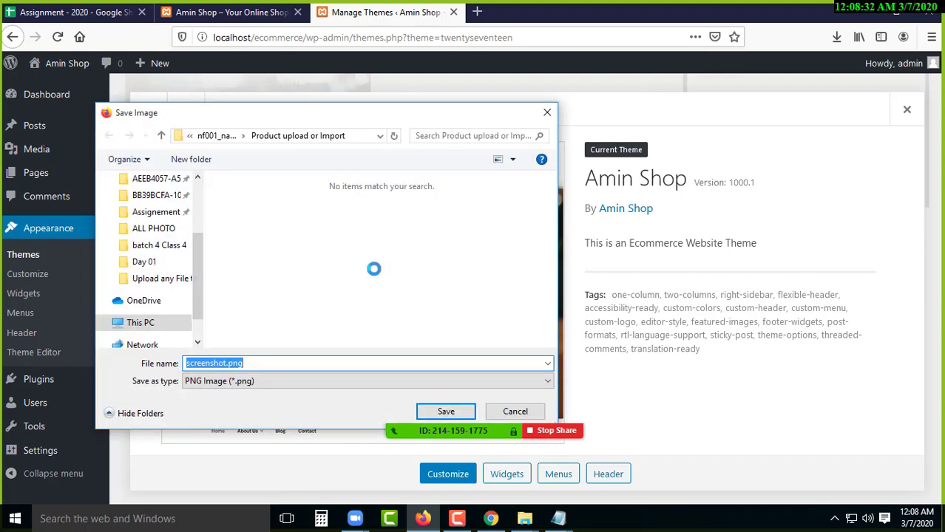
left_click(229, 364)
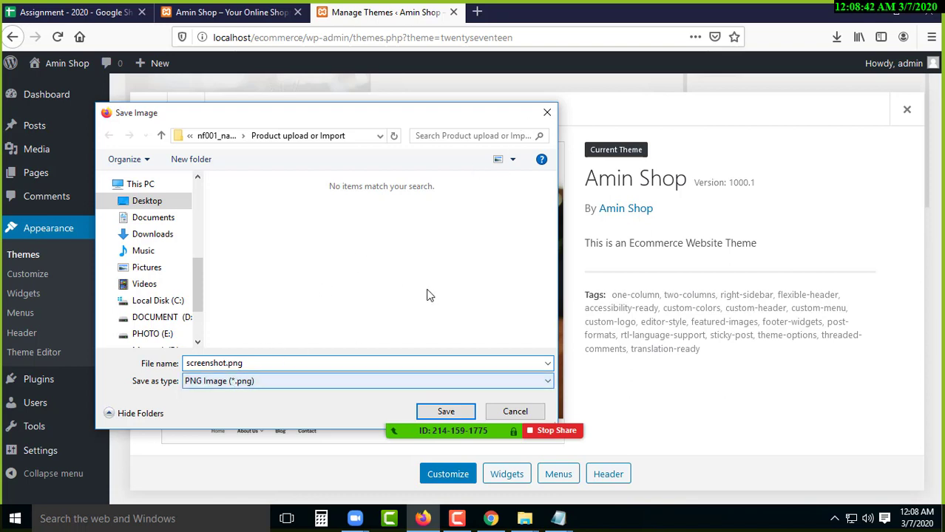
left_click(548, 116)
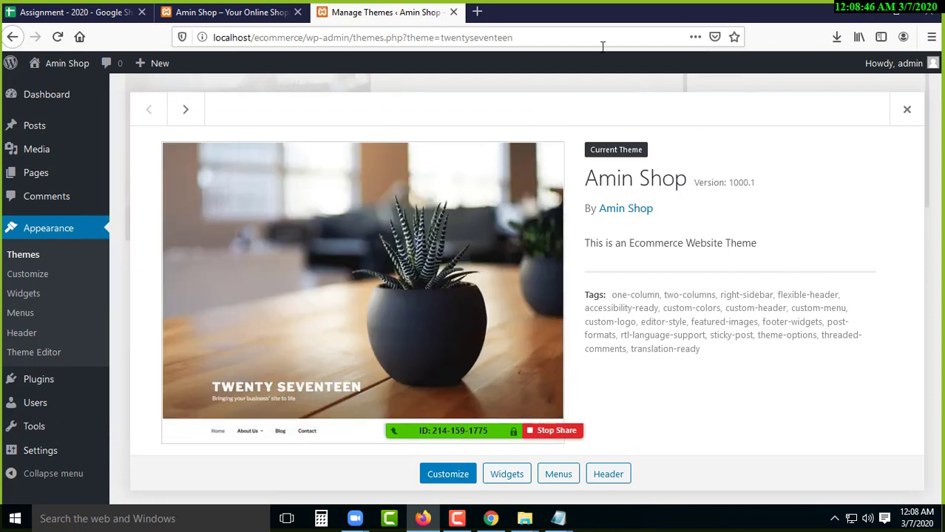
- Hide the browser and File Explorer windows to bring the desktop into view
left_click(252, 39)
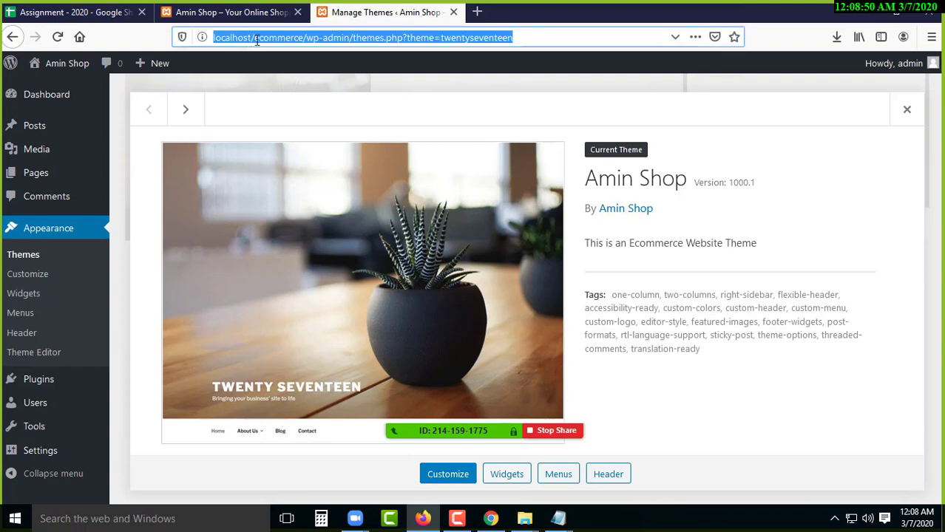
left_click(297, 41)
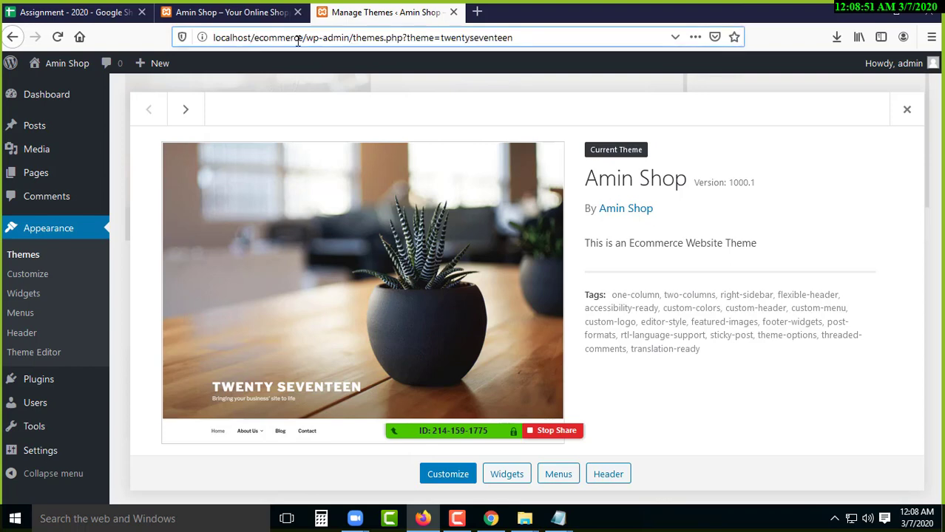
left_click(852, 6)
left_click(860, 9)
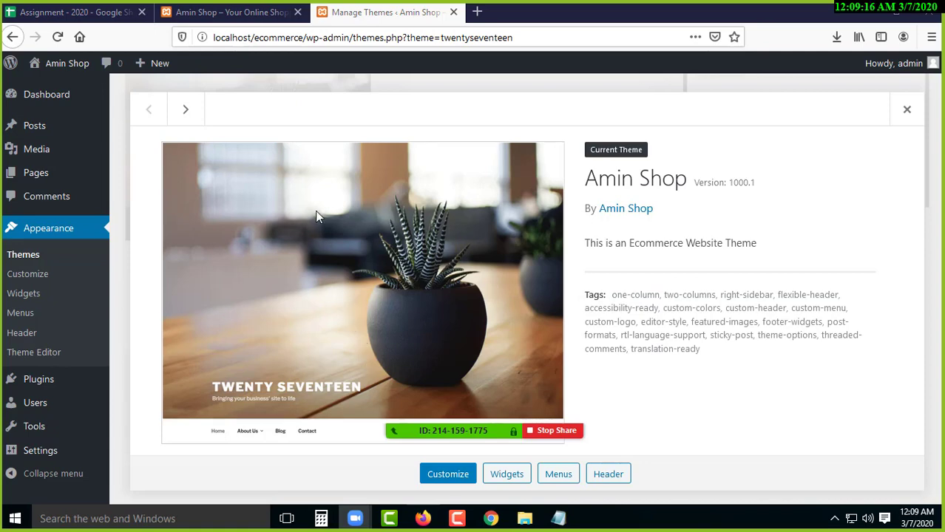
left_click_drag(347, 237, 329, 273)
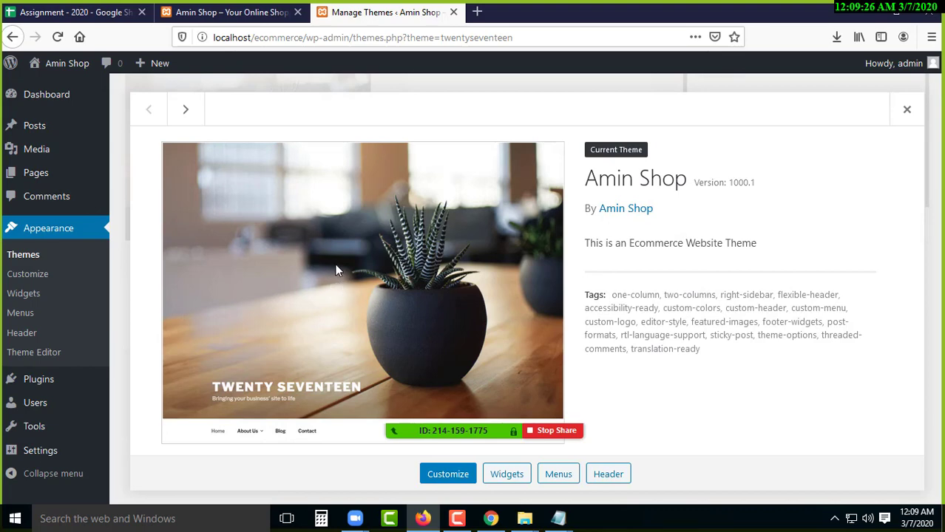
left_click_drag(358, 258, 355, 285)
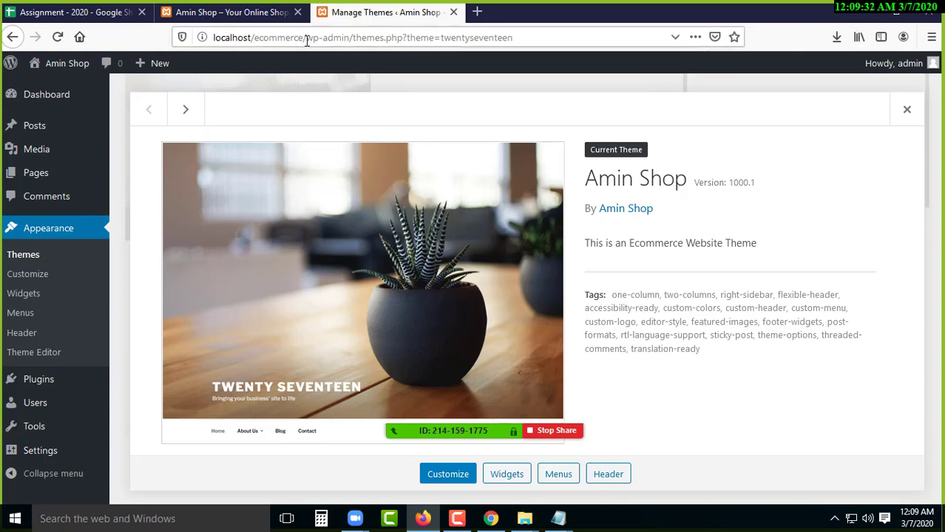
left_click_drag(303, 38, 268, 40)
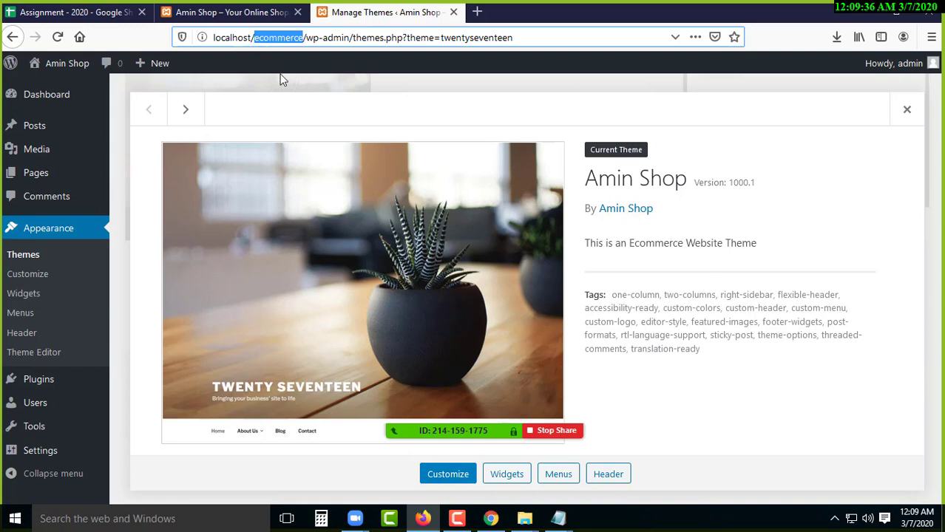
double_click(225, 38)
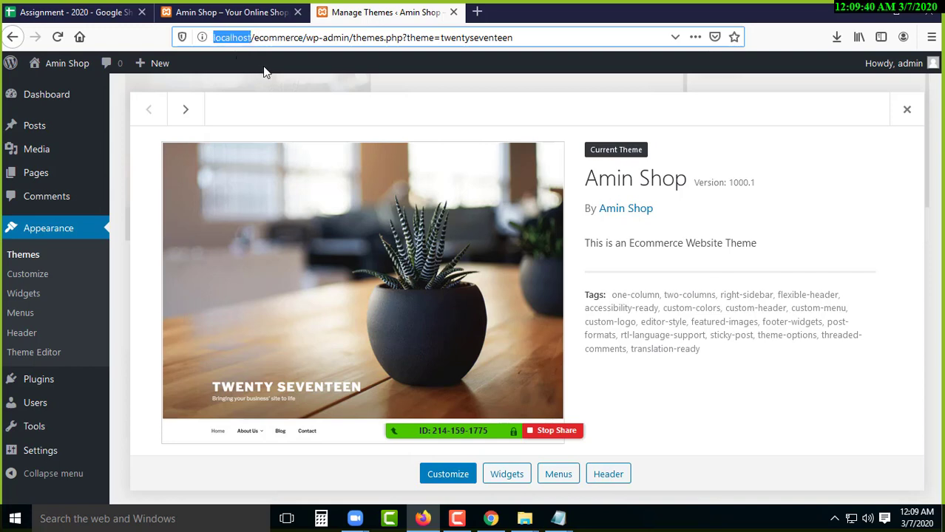
key("super+d")
- Browse from This PC to C:\xampp\htdocs\ecommerce\wp-content
double_click(27, 33)
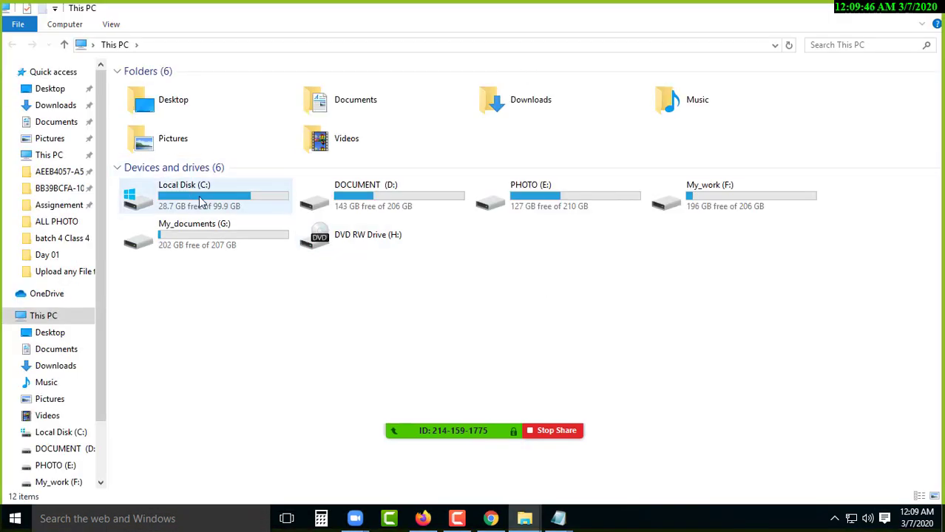
double_click(203, 201)
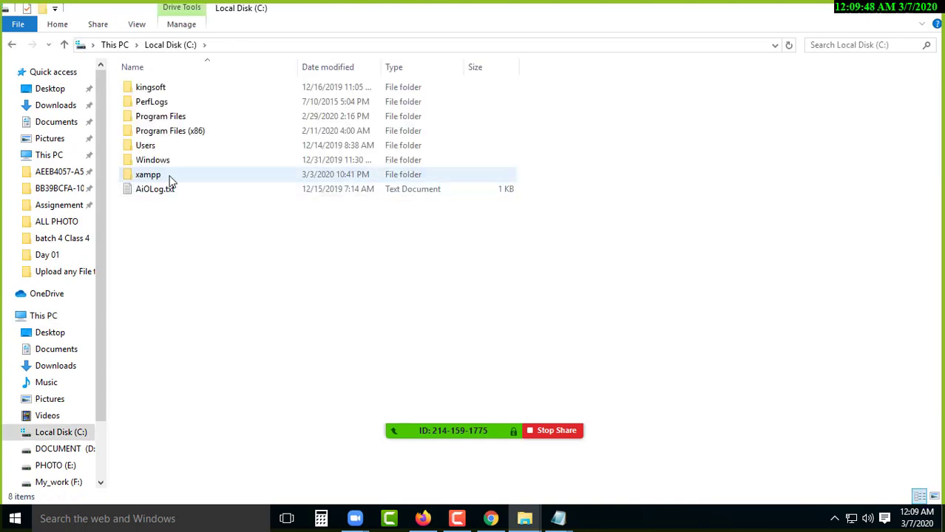
double_click(170, 184)
double_click(166, 162)
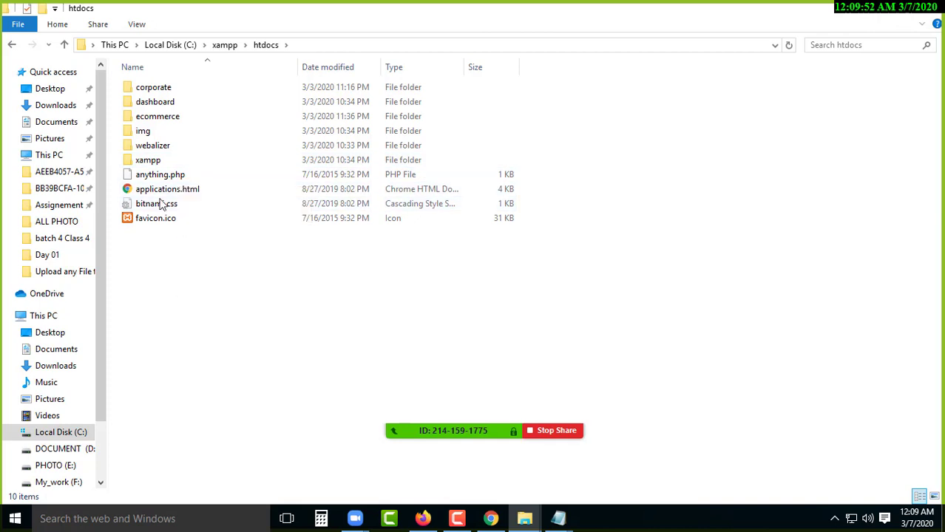
left_click(190, 123)
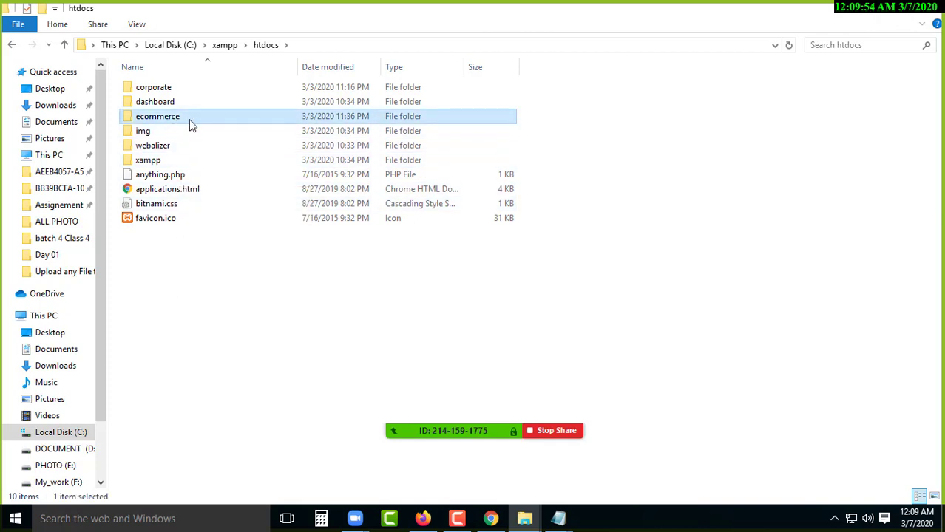
double_click(189, 121)
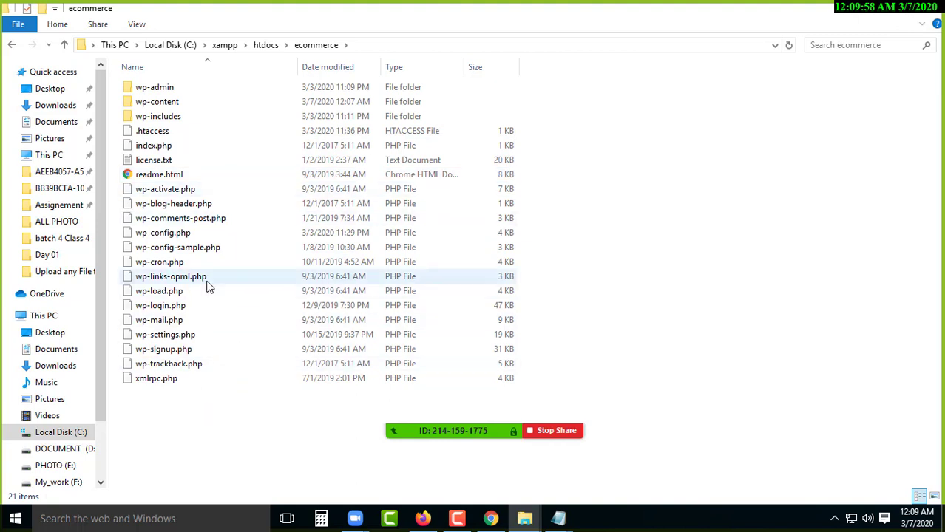
double_click(200, 104)
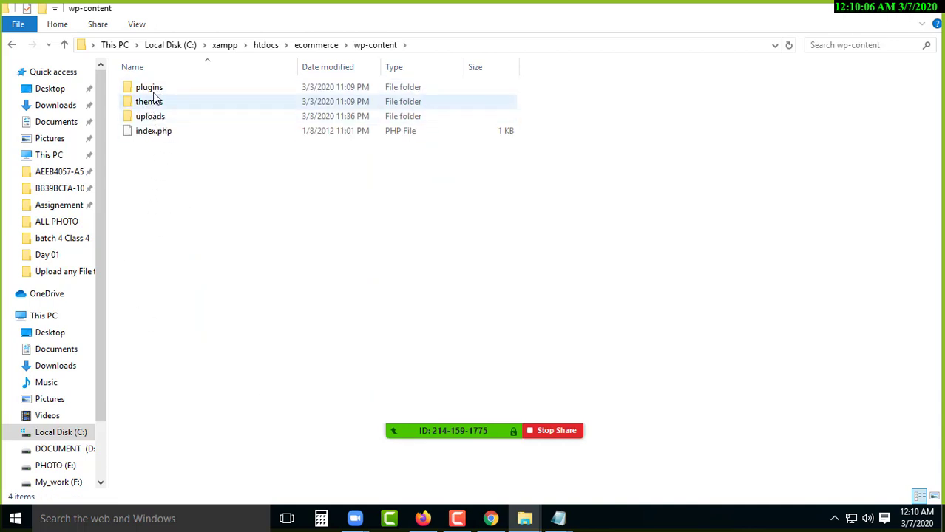
- Open the themes folder and then the twentyseventeen theme folder
mouse_move(181, 102)
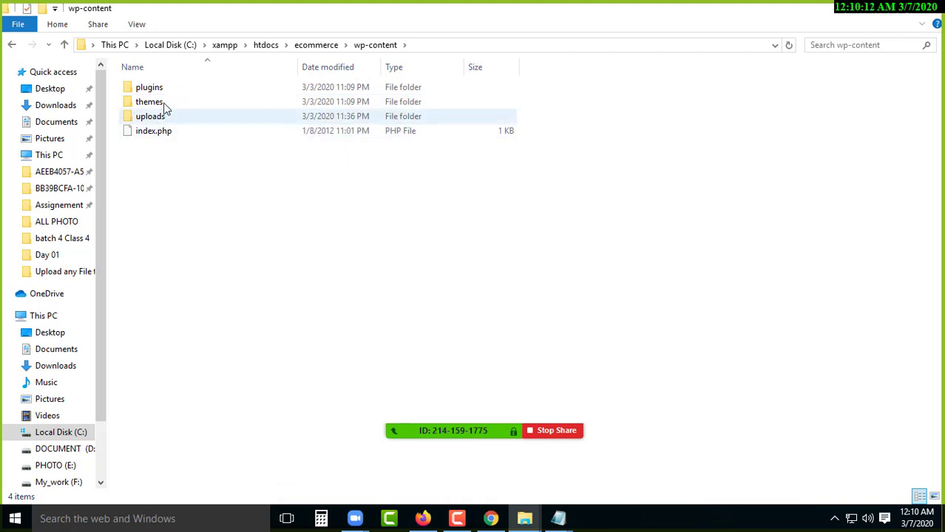
double_click(159, 103)
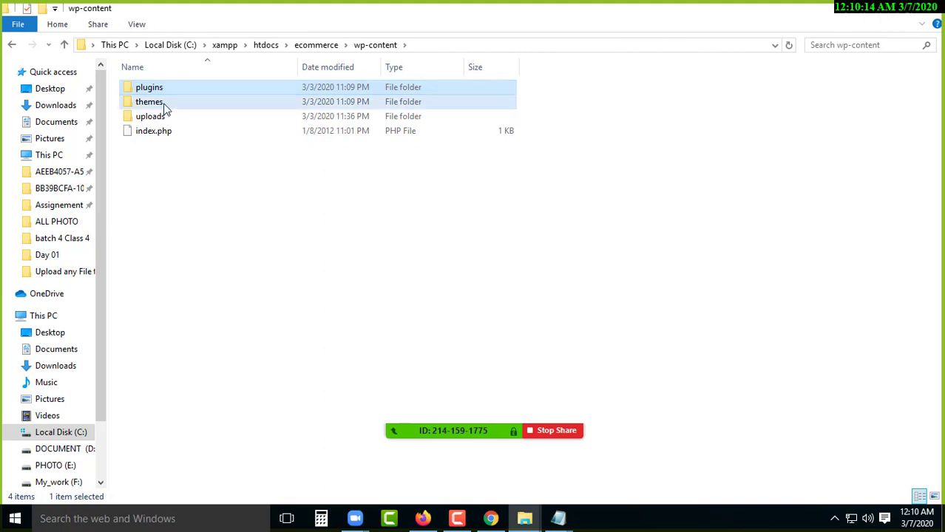
left_click_drag(144, 225, 195, 84)
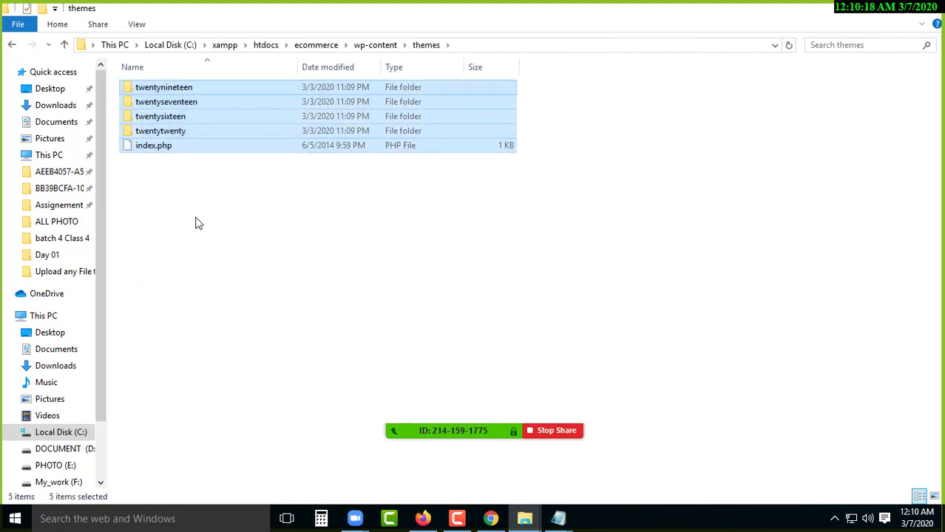
left_click(204, 209)
left_click(177, 104)
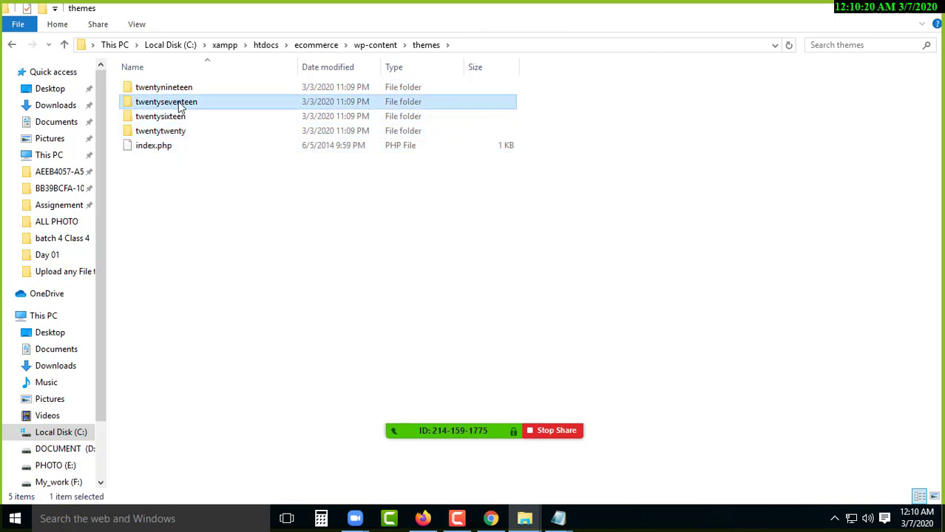
double_click(190, 108)
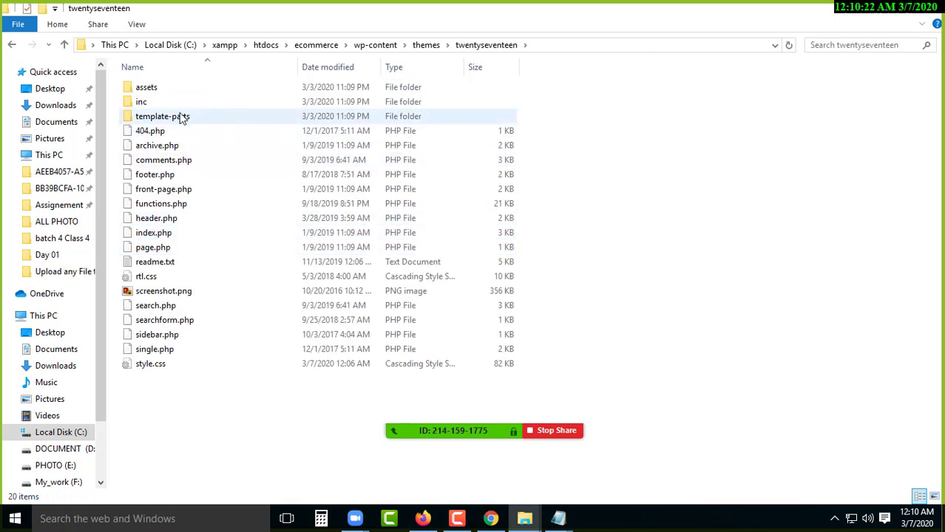
- Cut screenshot.png from the twentyseventeen folder and open the batch 4 Class 4 folder
left_click(141, 292)
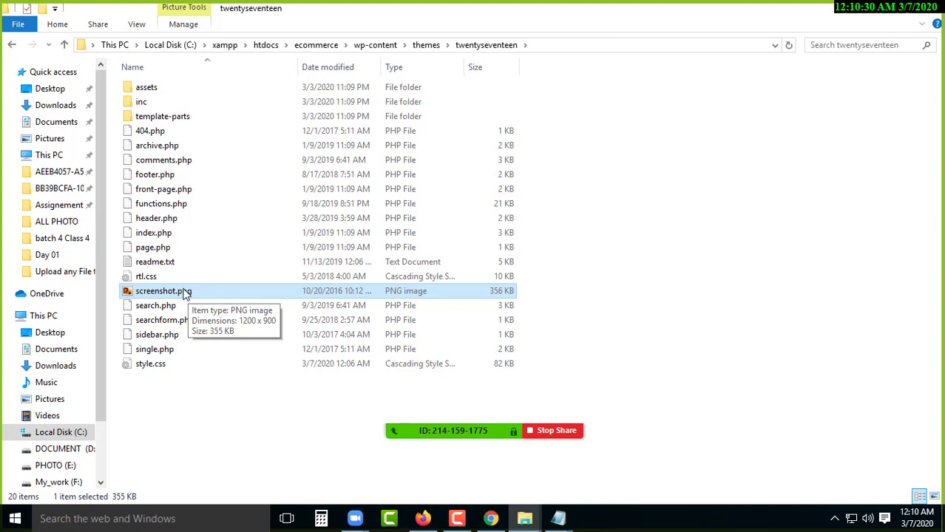
key("alt+Tab")
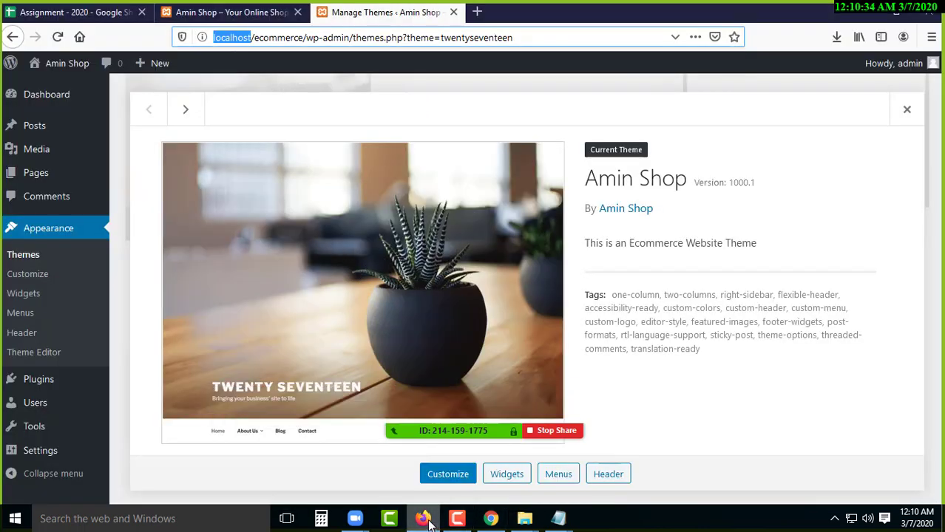
key("alt+Tab")
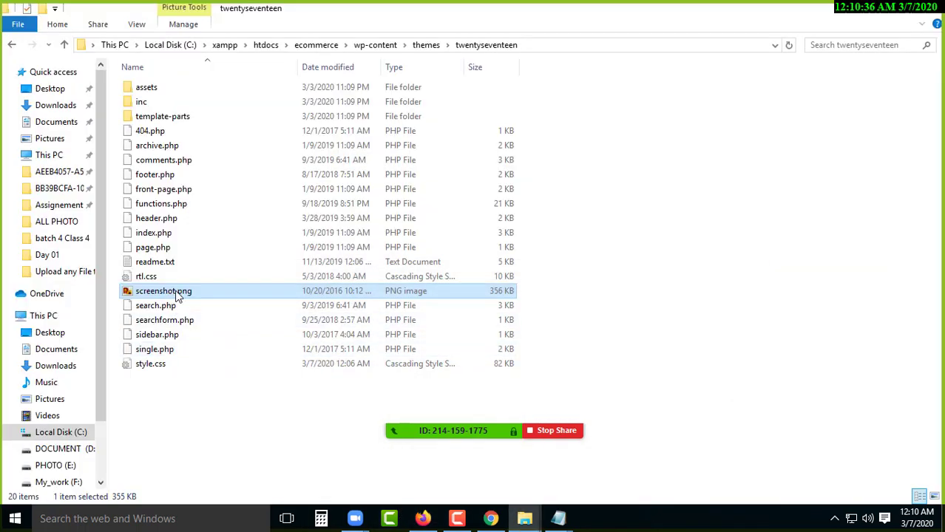
right_click(178, 297)
left_click(219, 410)
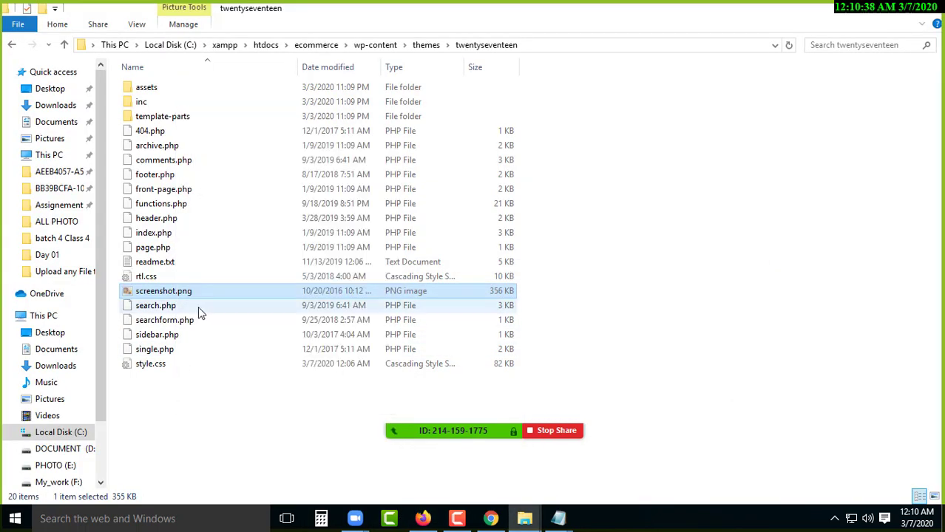
left_click(860, 10)
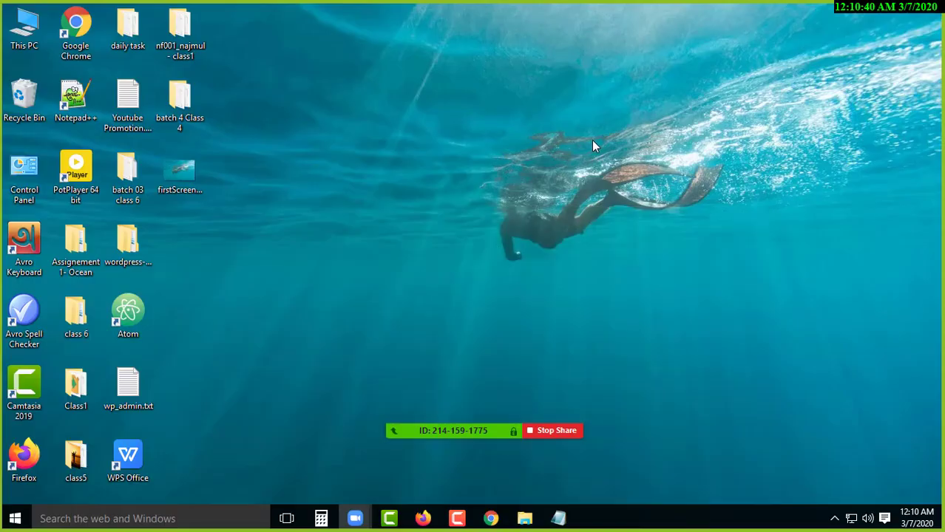
double_click(181, 109)
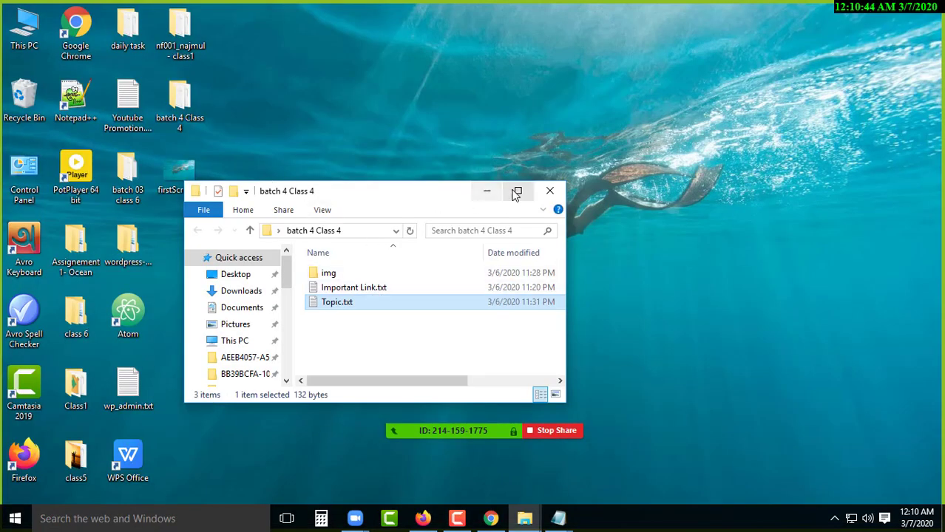
- Paste screenshot.png into the img folder beside bg.jpg, then return to Firefox
left_click(517, 193)
double_click(160, 90)
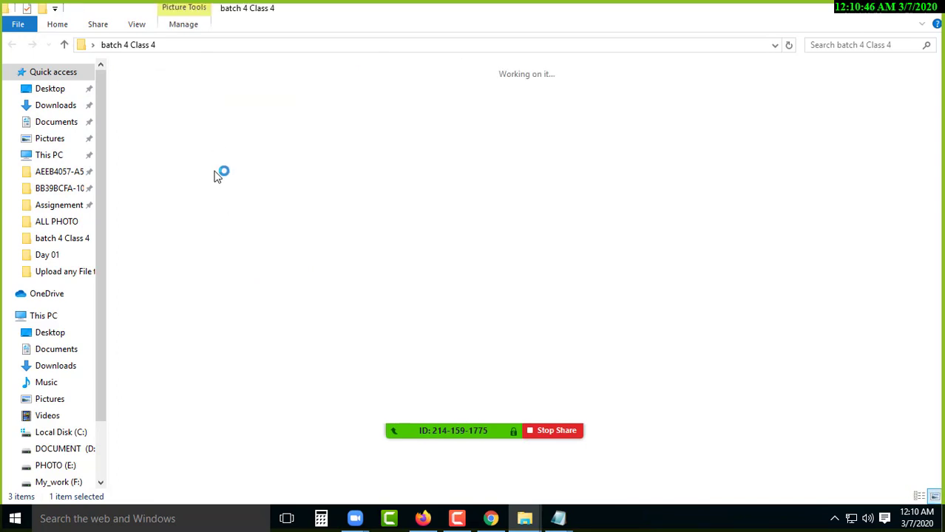
right_click(190, 141)
left_click(252, 236)
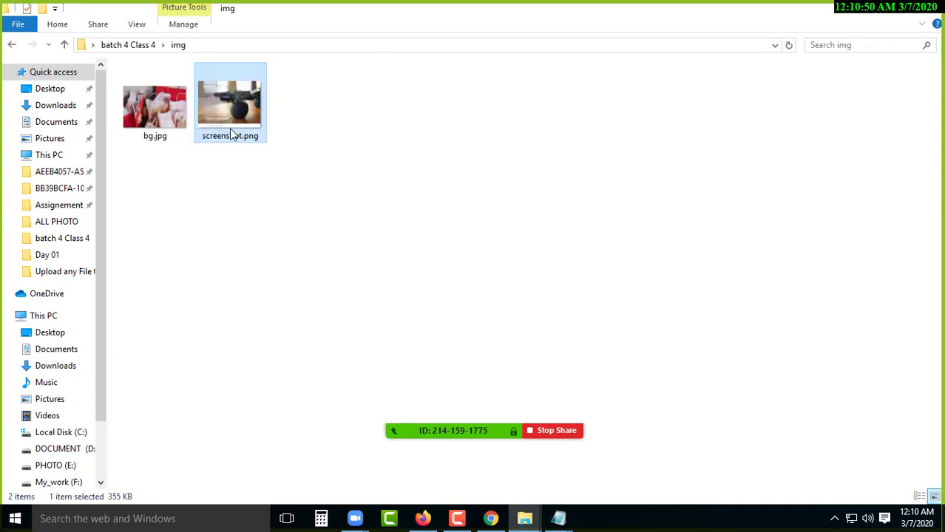
scroll(207, 249, "up", 3)
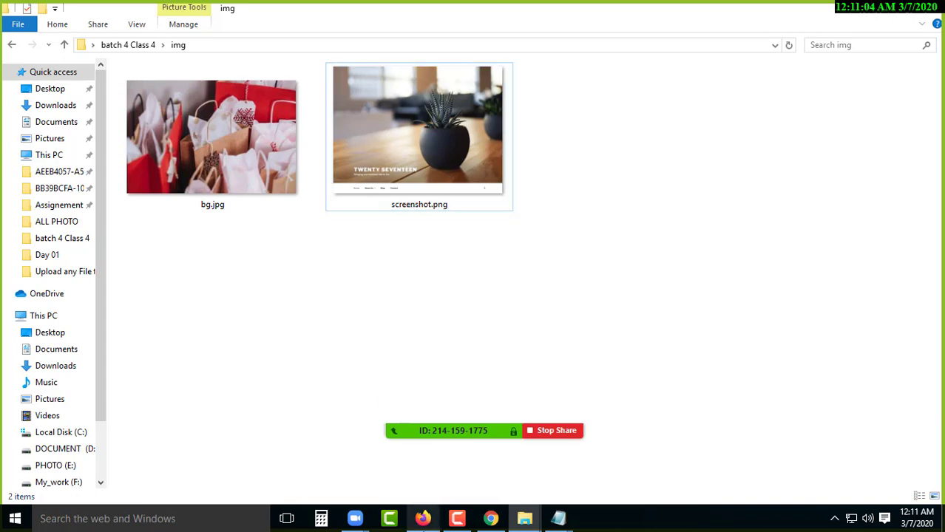
left_click(422, 519)
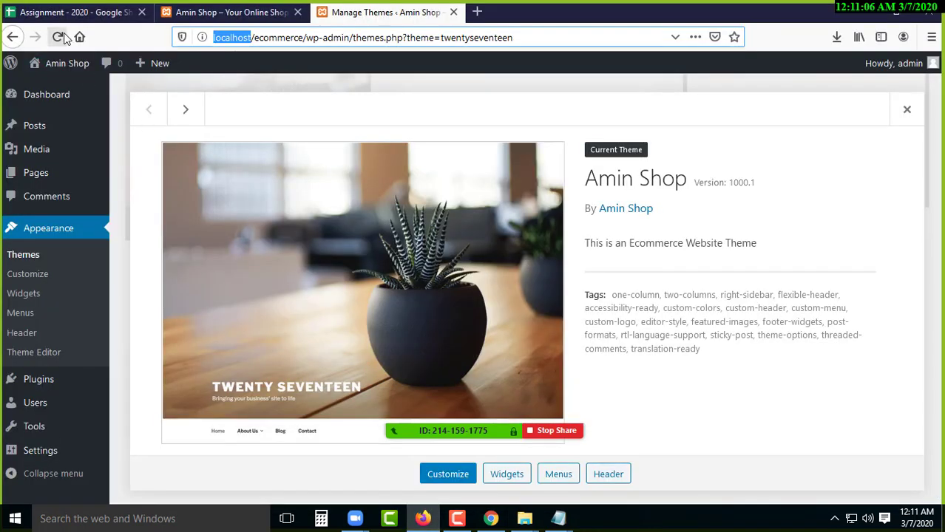
- Reload the Amin Shop theme details page so the preview shows an empty placeholder
left_click(12, 39)
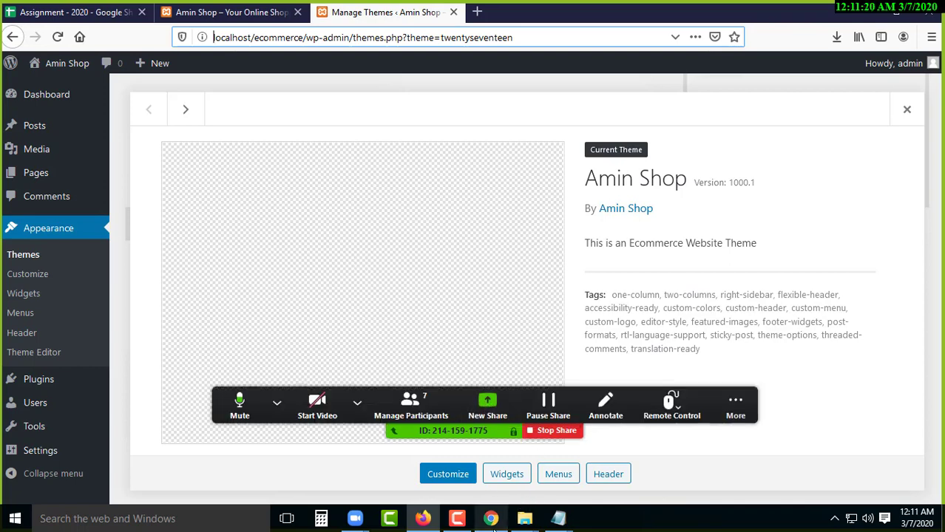
- Copy bg.jpg from the img folder and close that window
mouse_move(525, 519)
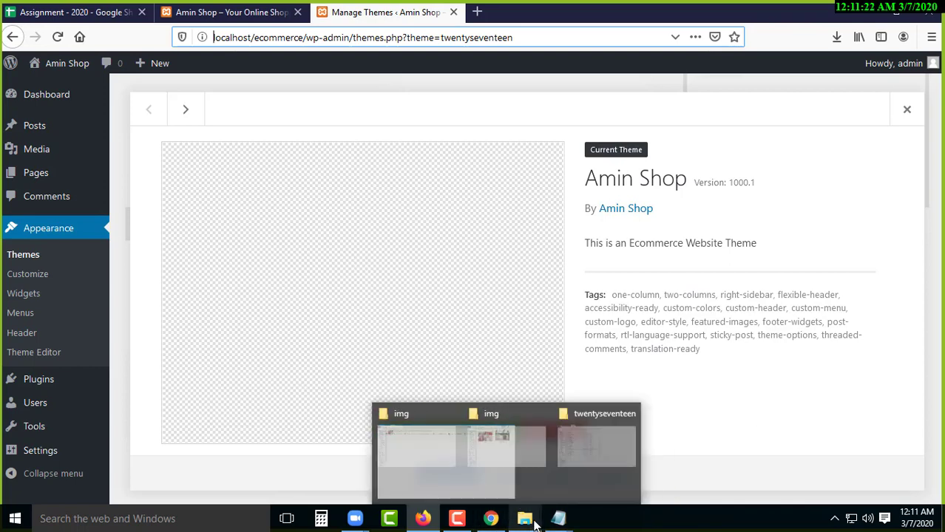
left_click(524, 458)
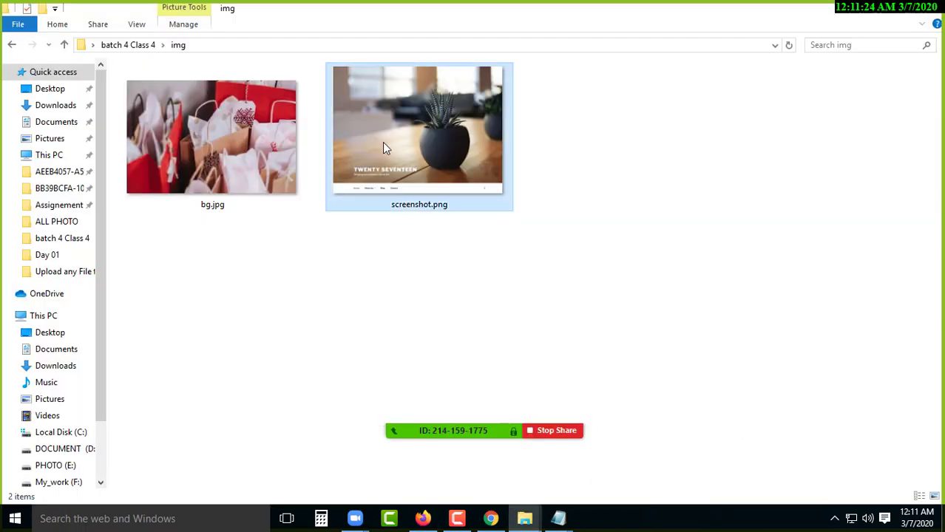
left_click(178, 158)
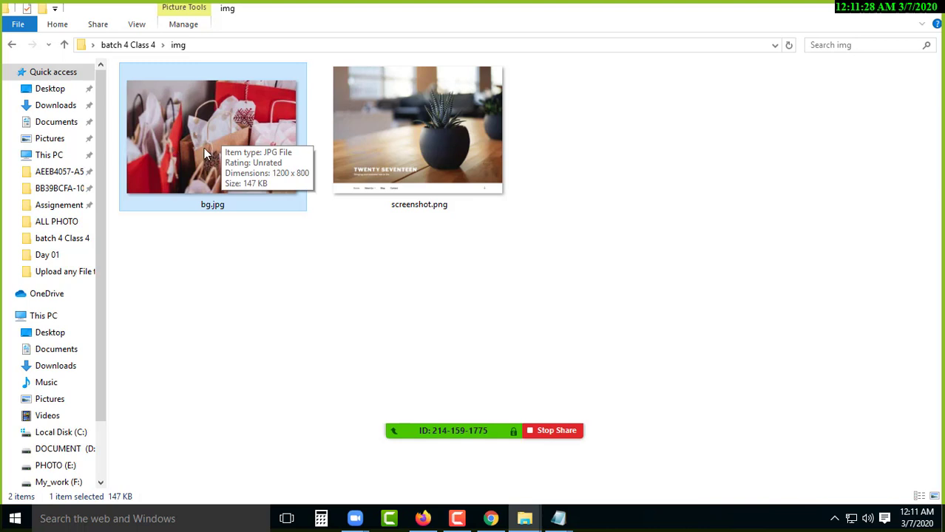
right_click(199, 127)
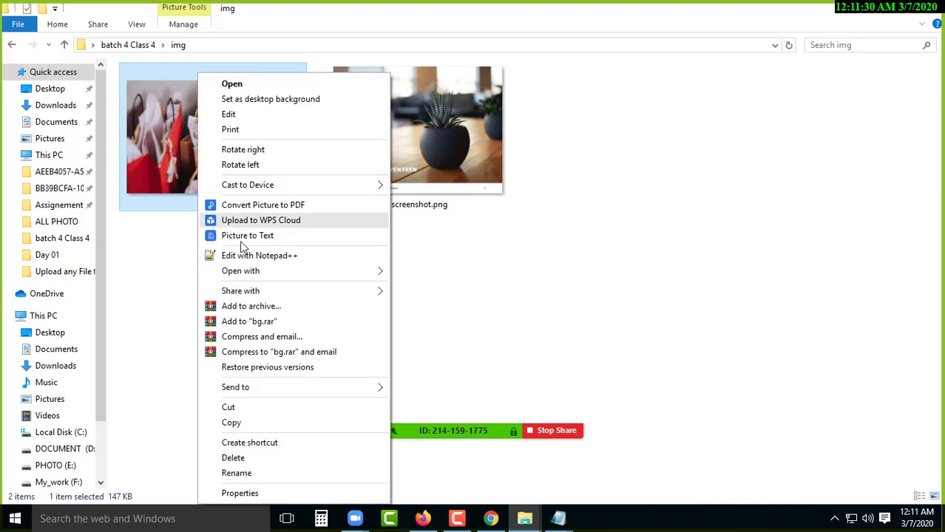
left_click(249, 423)
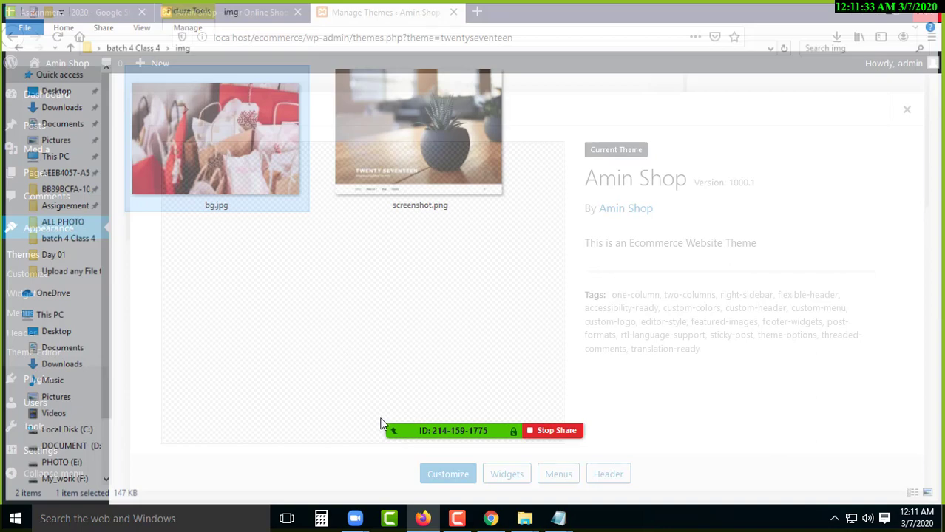
left_click(925, 9)
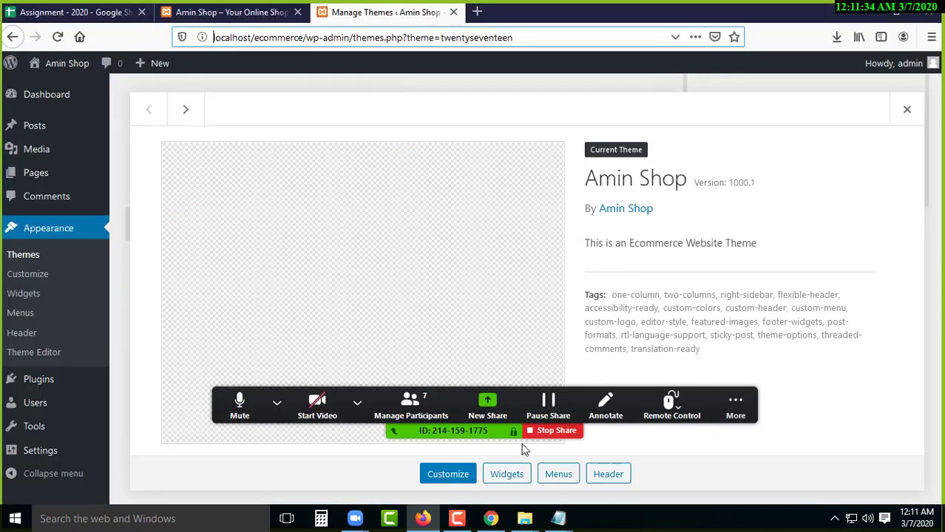
left_click(861, 11)
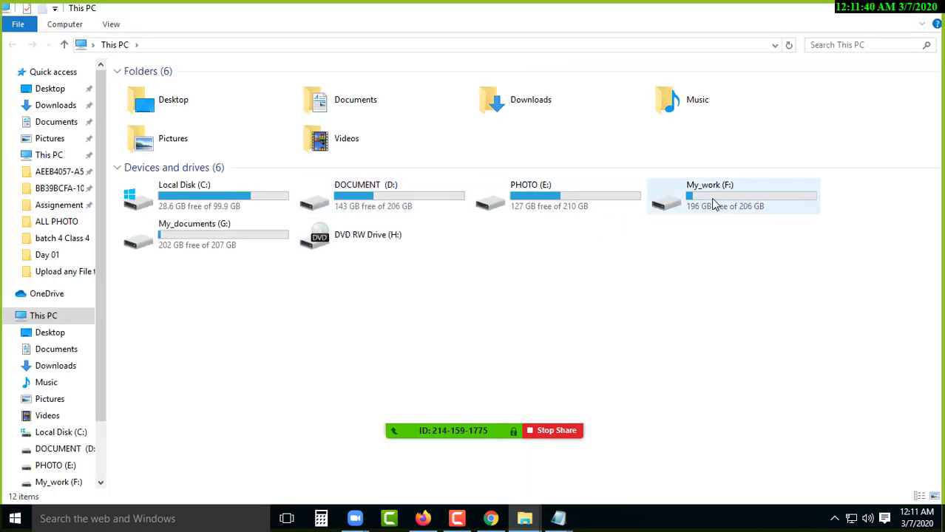
- Paste bg.jpg into C:\xampp\htdocs\ecommerce\wp-content\themes\twentyseventeen, then return to Firefox
double_click(233, 205)
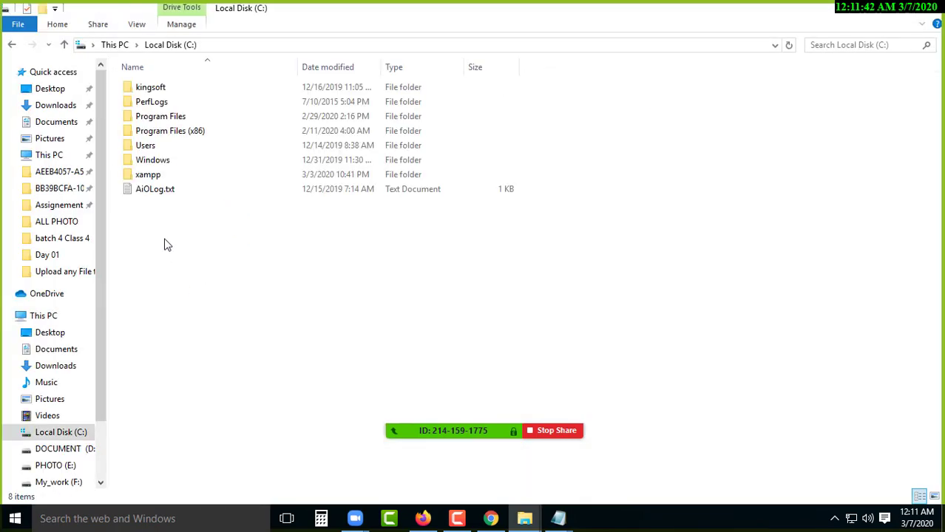
double_click(165, 176)
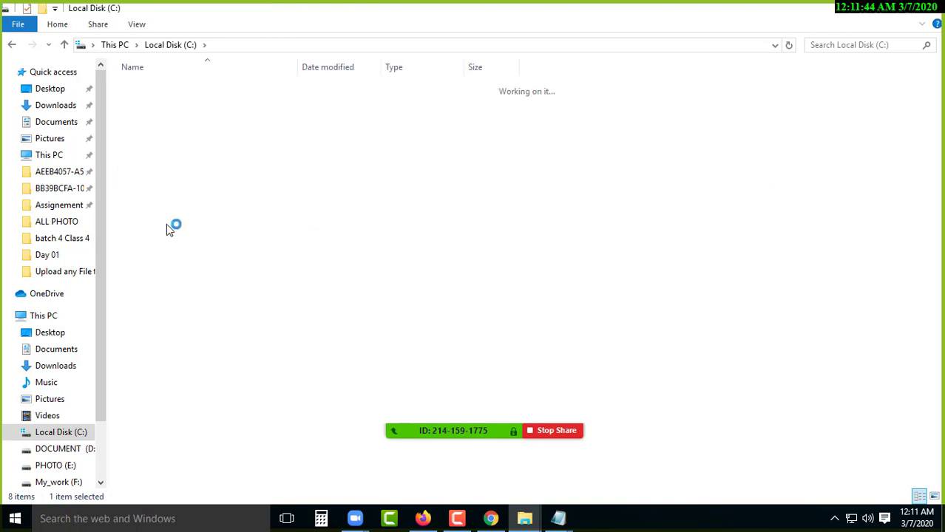
left_click(168, 164)
double_click(168, 166)
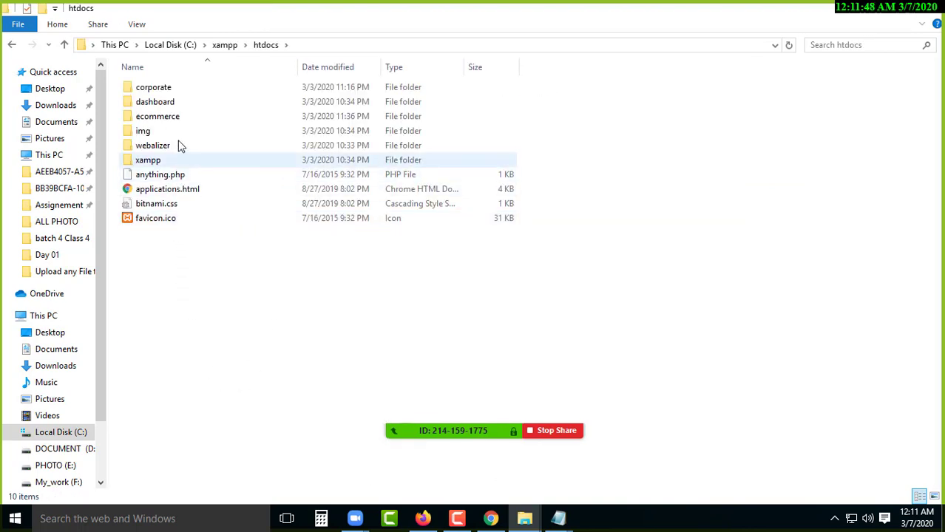
double_click(201, 116)
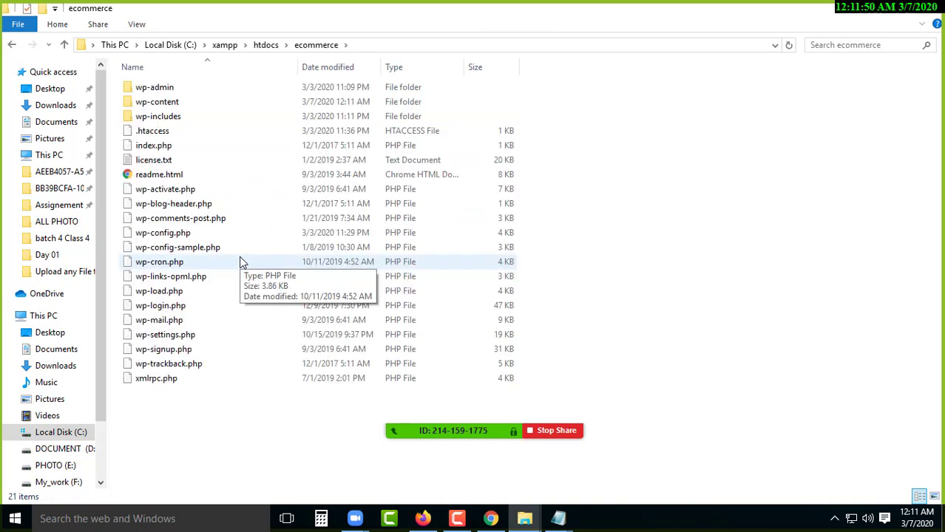
double_click(194, 103)
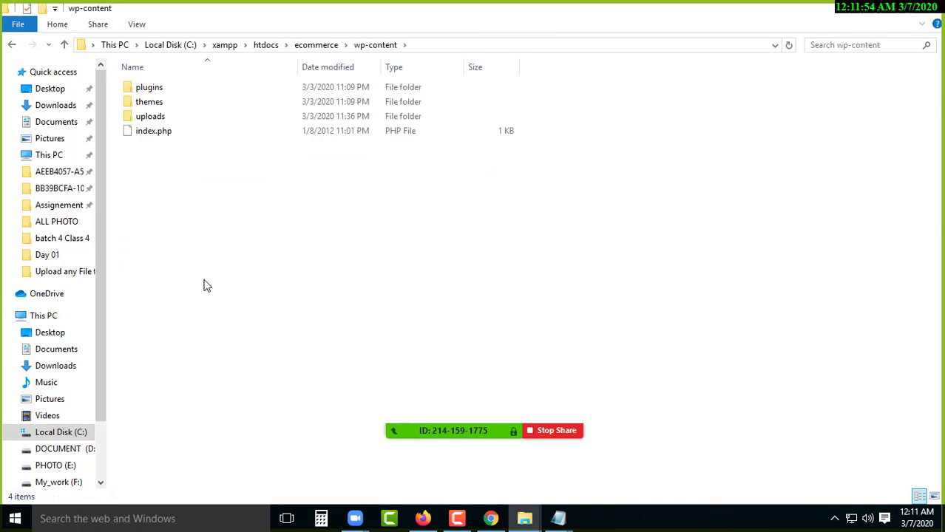
double_click(175, 108)
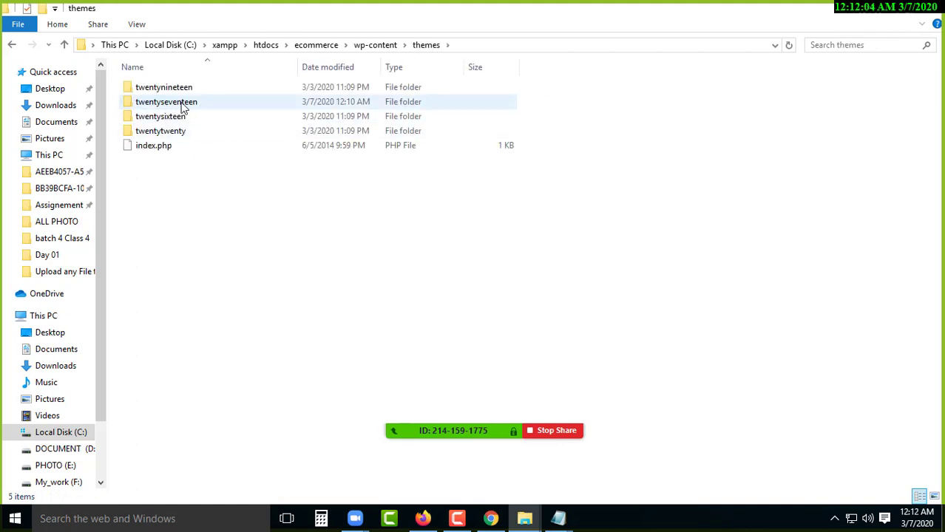
double_click(209, 103)
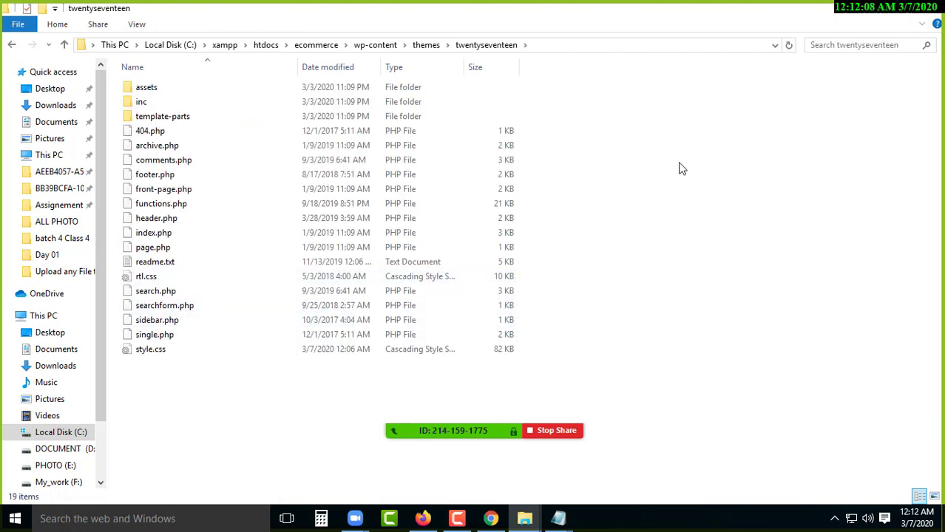
right_click(704, 162)
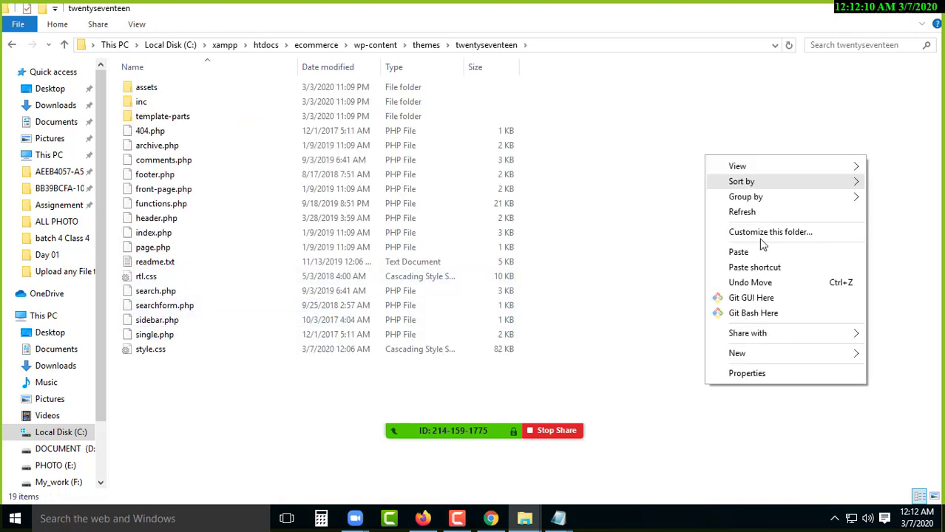
left_click(732, 253)
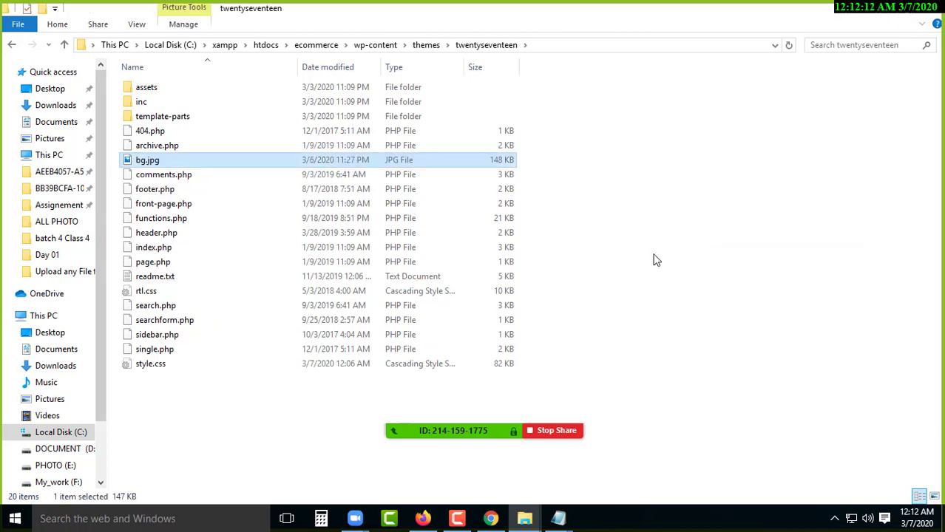
left_click(423, 518)
left_click(11, 41)
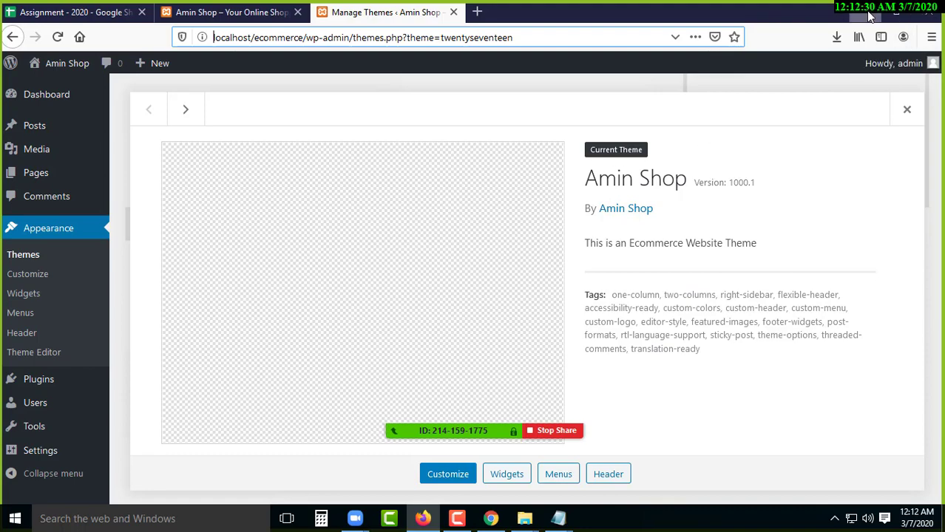
key("alt+Tab")
left_click(142, 160)
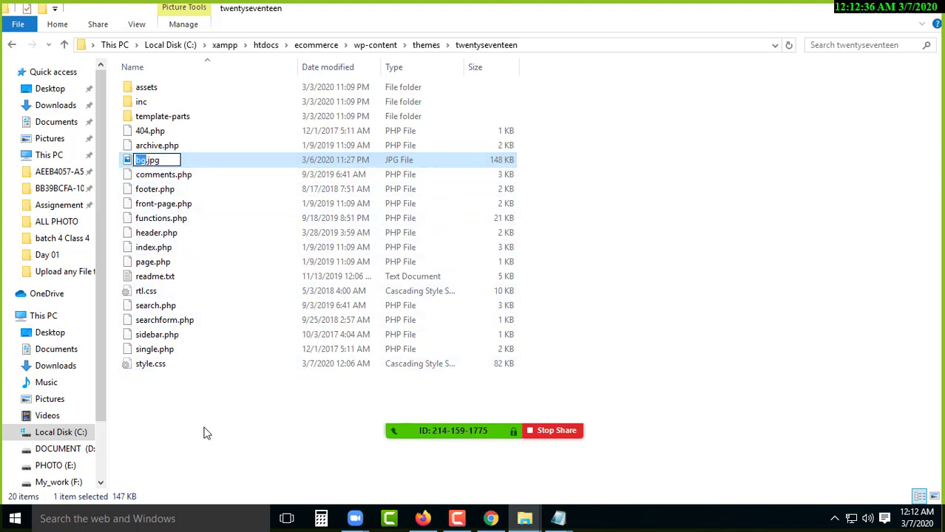
key("Return")
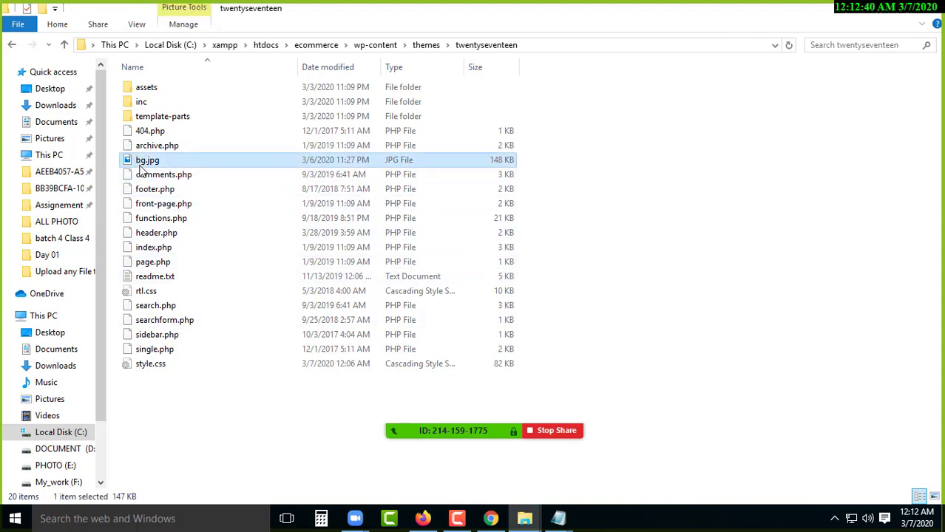
left_click(146, 163)
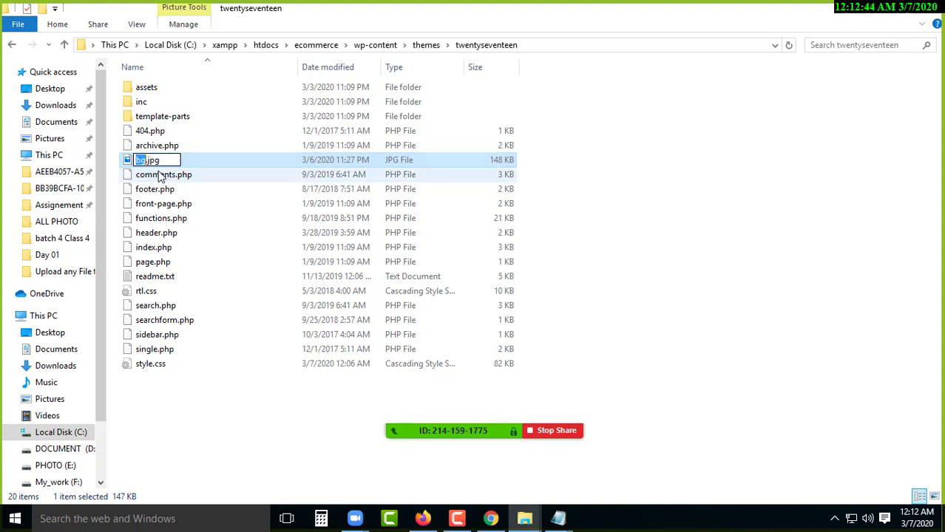
left_click(203, 412)
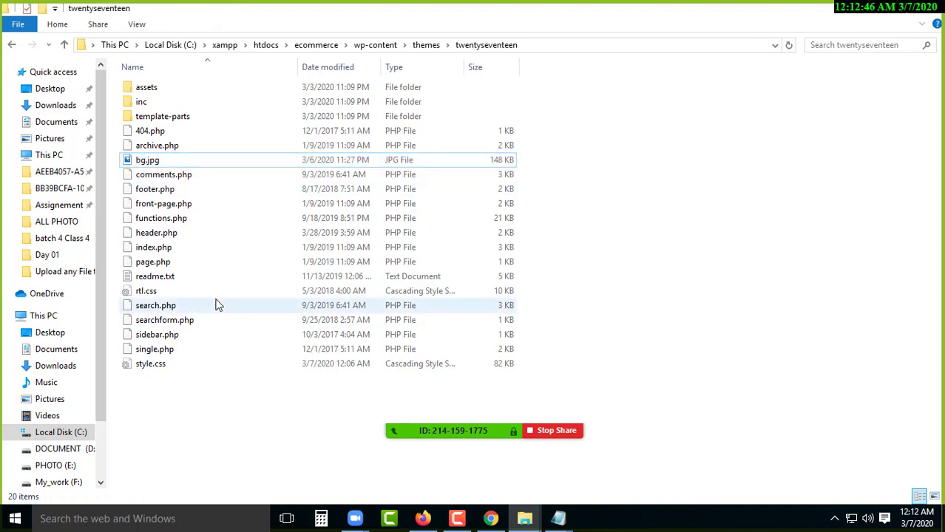
- Copy the name 'screenshot' from screenshot.png in the batch 4 Class 4 img folder
left_click(861, 11)
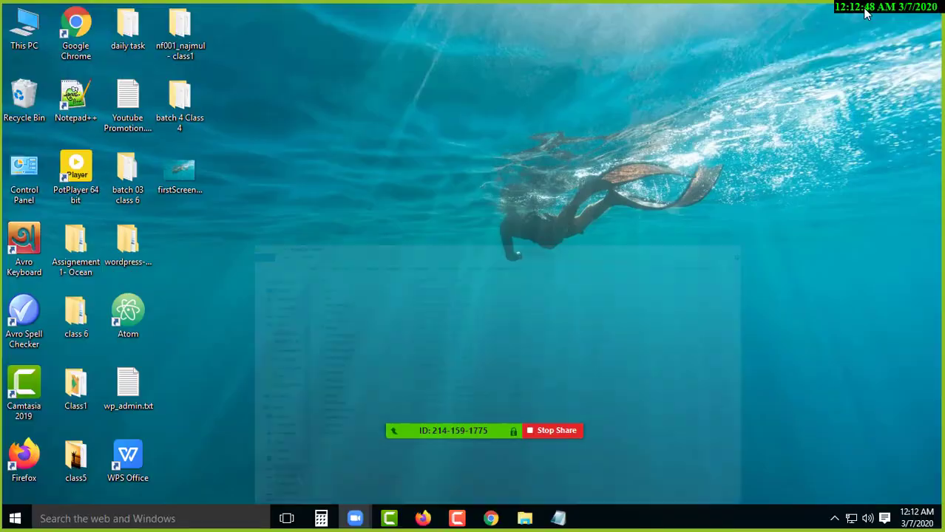
double_click(179, 104)
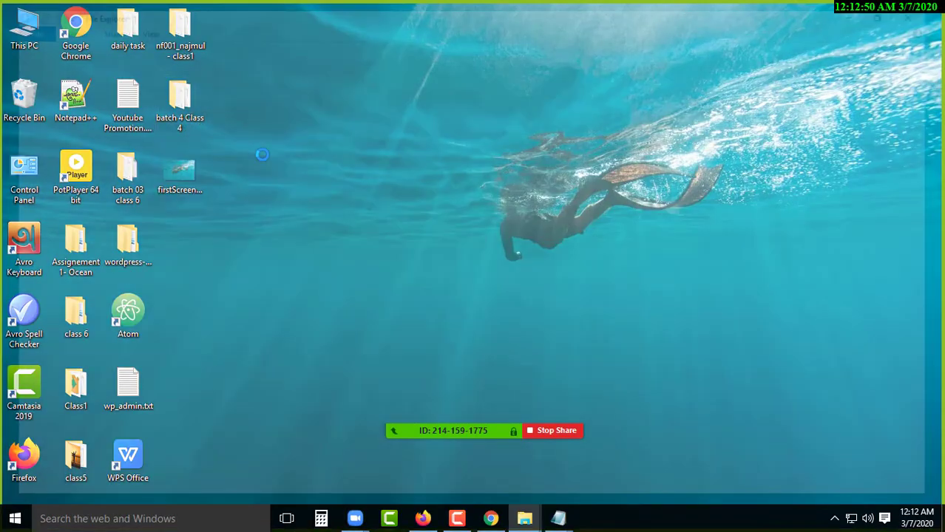
double_click(159, 88)
left_click(420, 209)
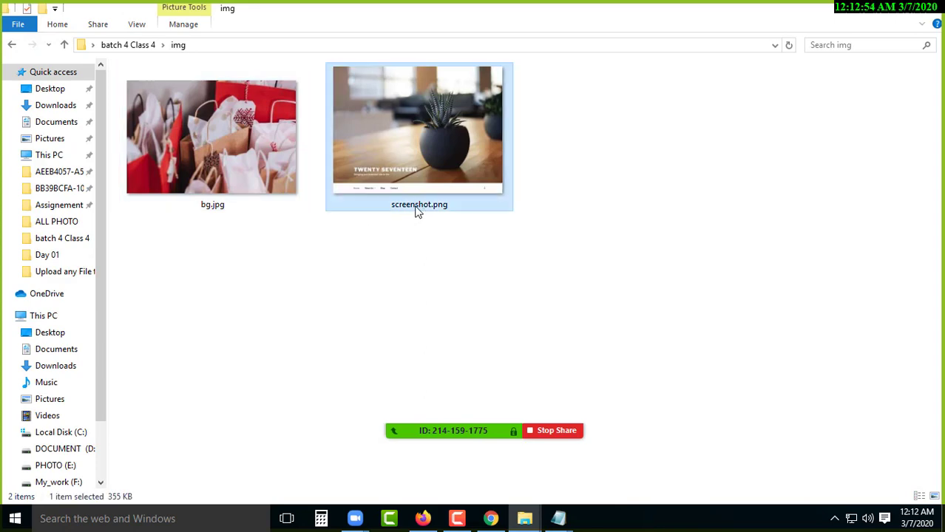
left_click(406, 208)
right_click(407, 210)
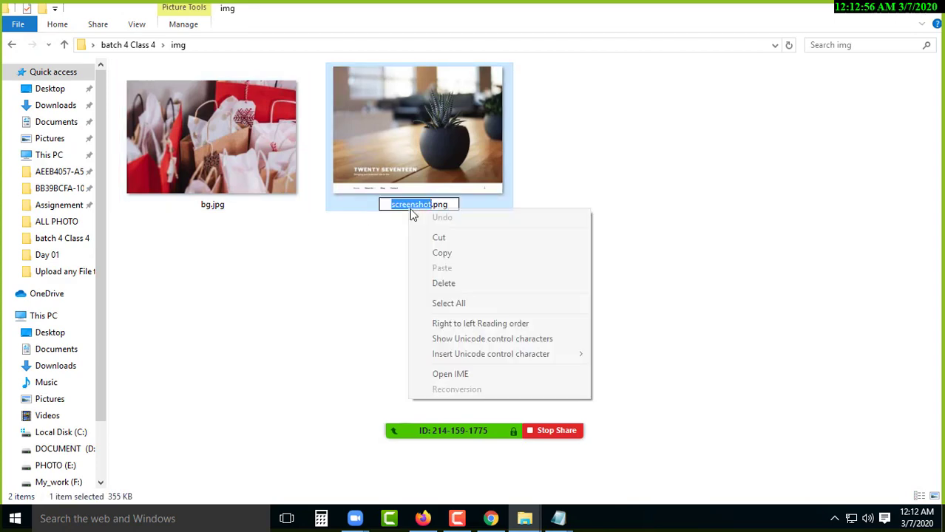
left_click(442, 254)
key("super+d")
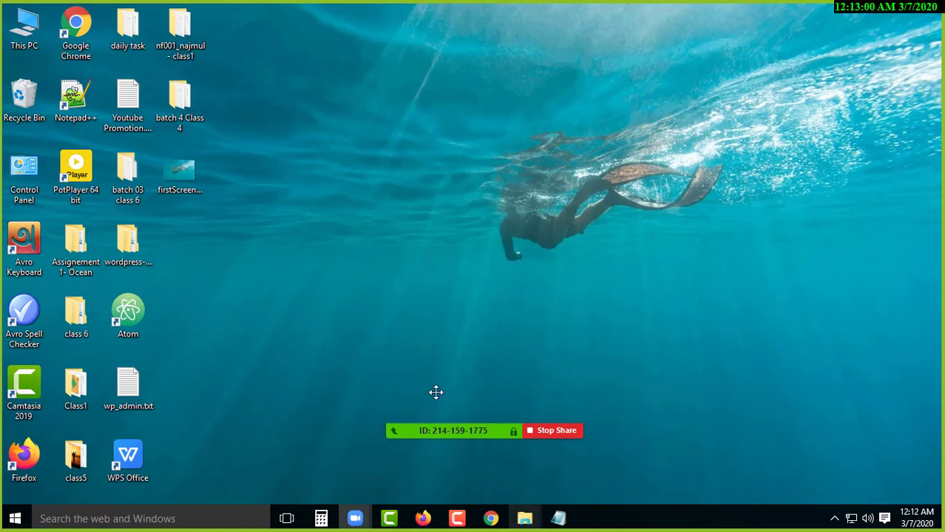
- Navigate to C:\xampp\htdocs\ecommerce\wp-content\themes\twentyseventeen
double_click(15, 25)
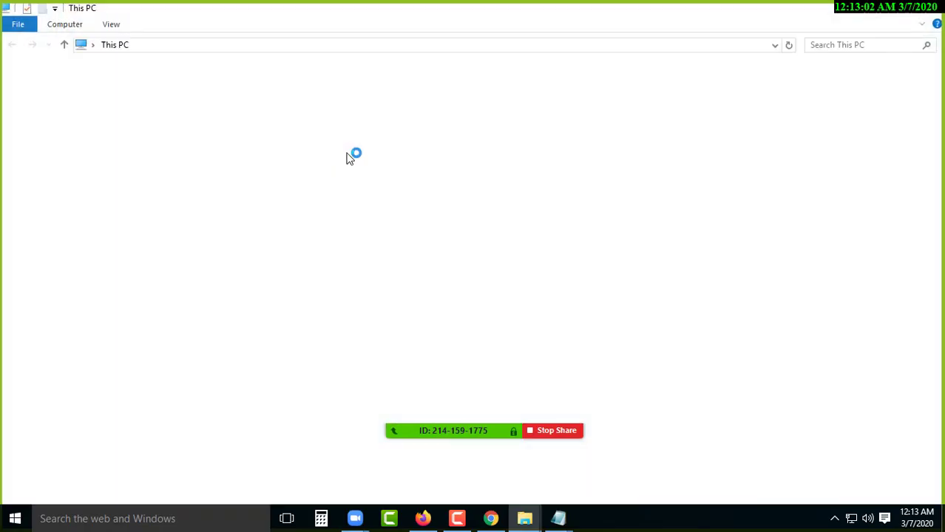
double_click(212, 195)
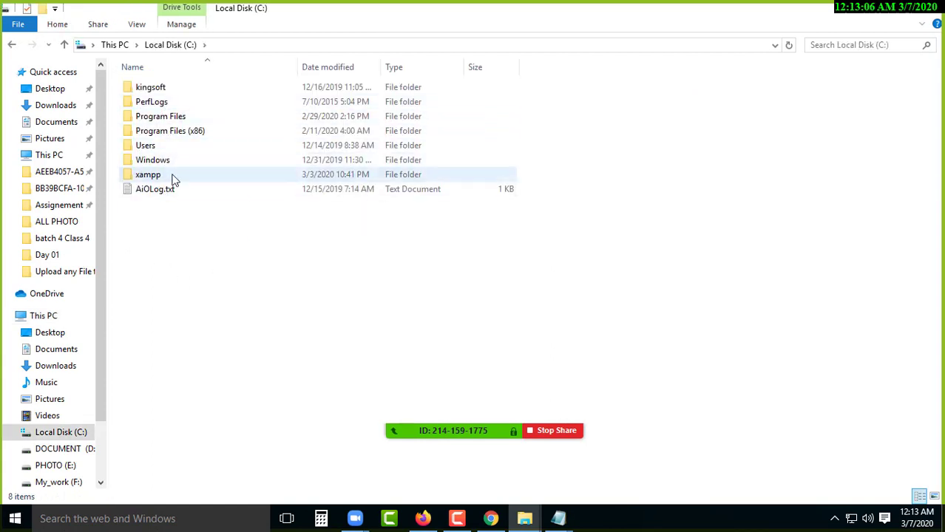
double_click(167, 175)
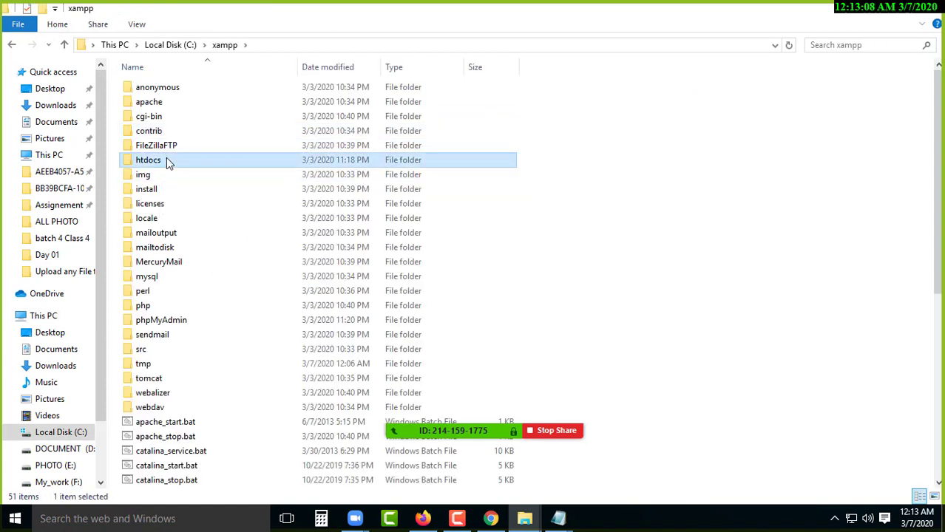
double_click(167, 157)
left_click(171, 122)
double_click(172, 122)
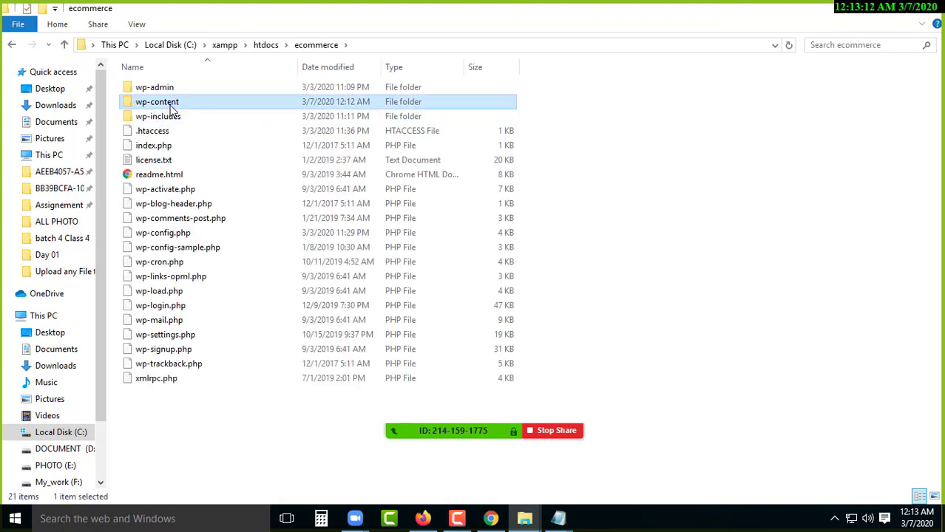
double_click(172, 102)
double_click(167, 102)
left_click(211, 106)
double_click(213, 109)
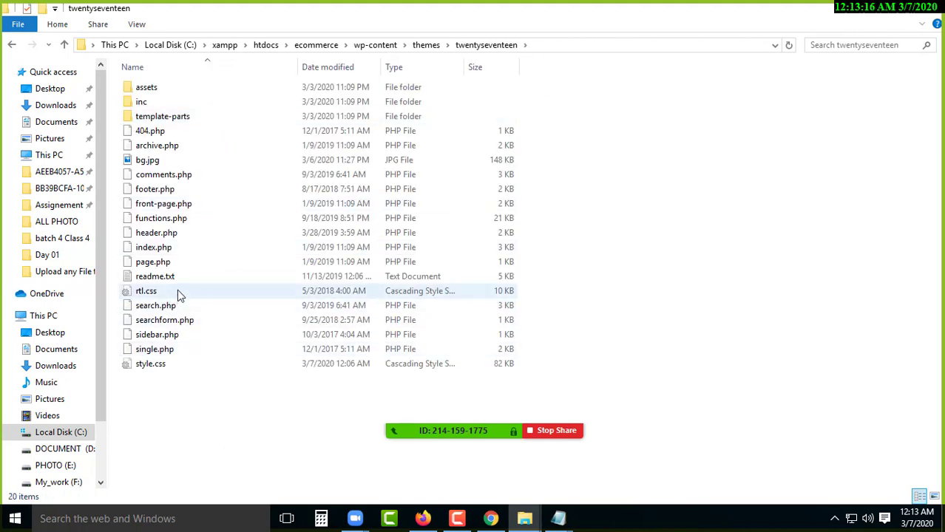
- Start renaming bg.jpg and delete 'bg', leaving only '.jpg'
left_click(141, 164)
right_click(140, 164)
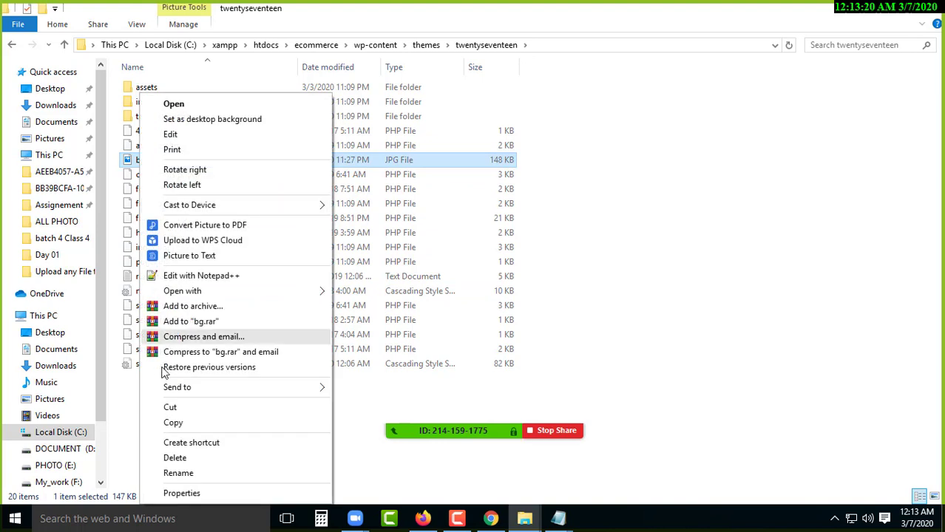
left_click(167, 470)
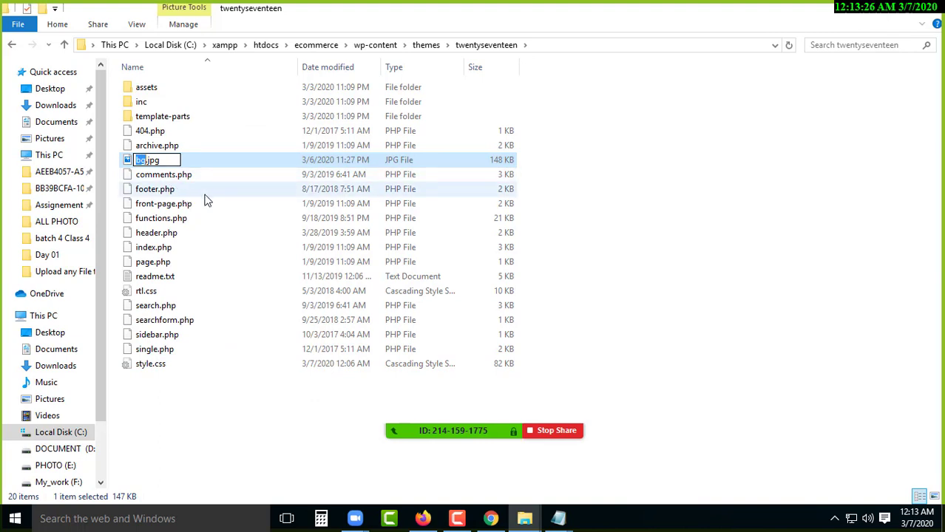
key("BackSpace")
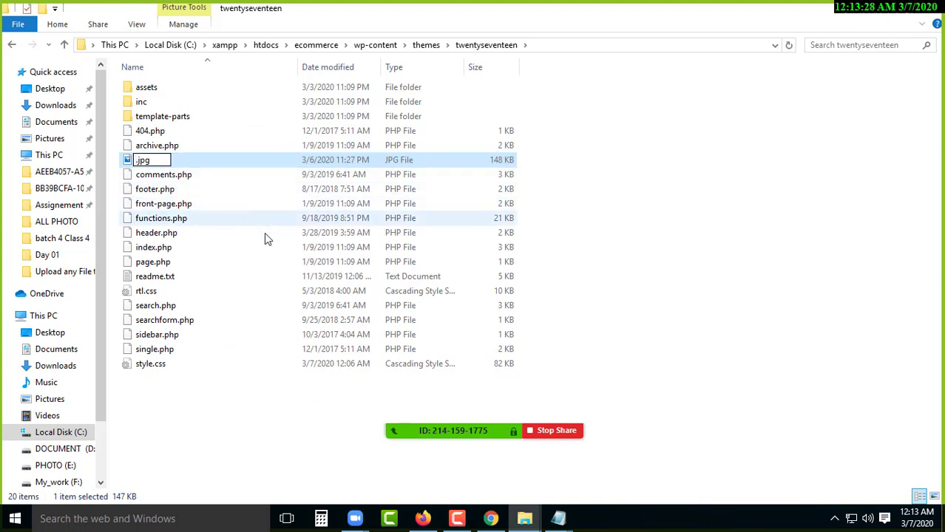
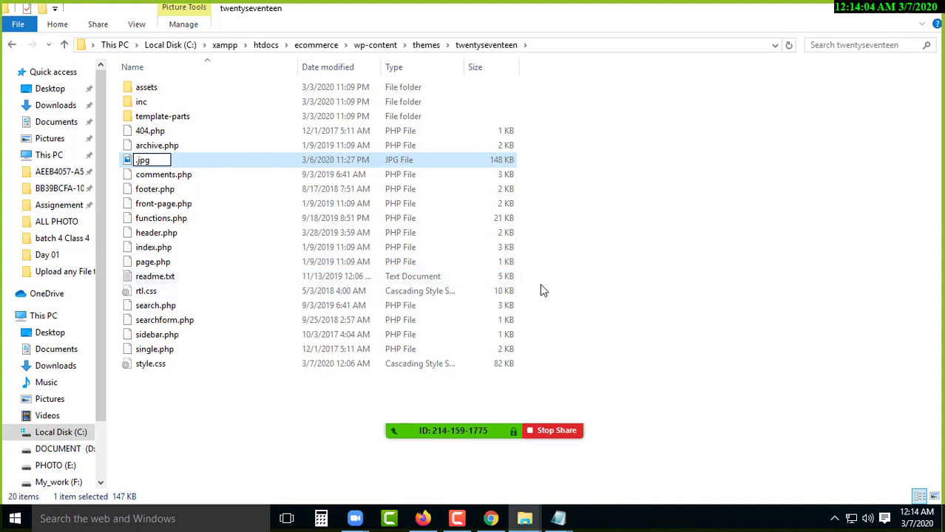
- Rename the 148 KB JPG in the twentyseventeen theme folder to screenshot.jpg
type("screenshot")
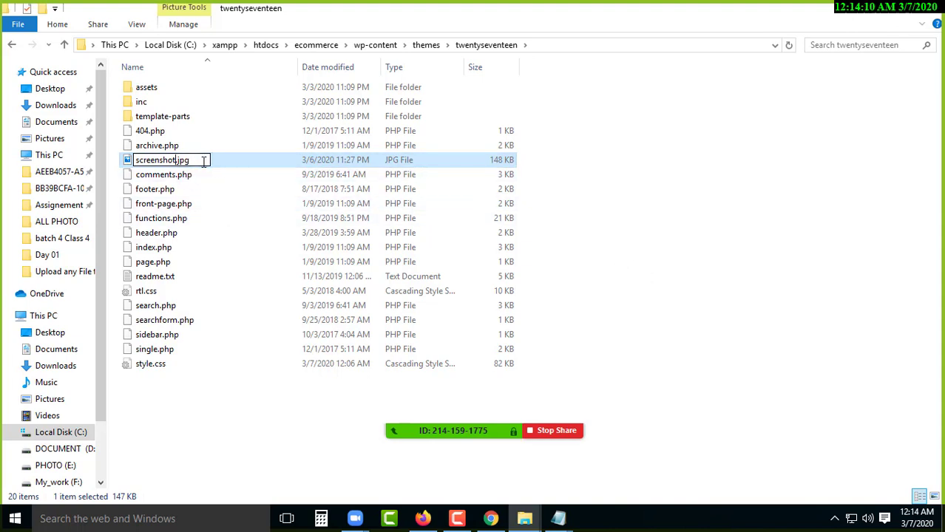
left_click(822, 147)
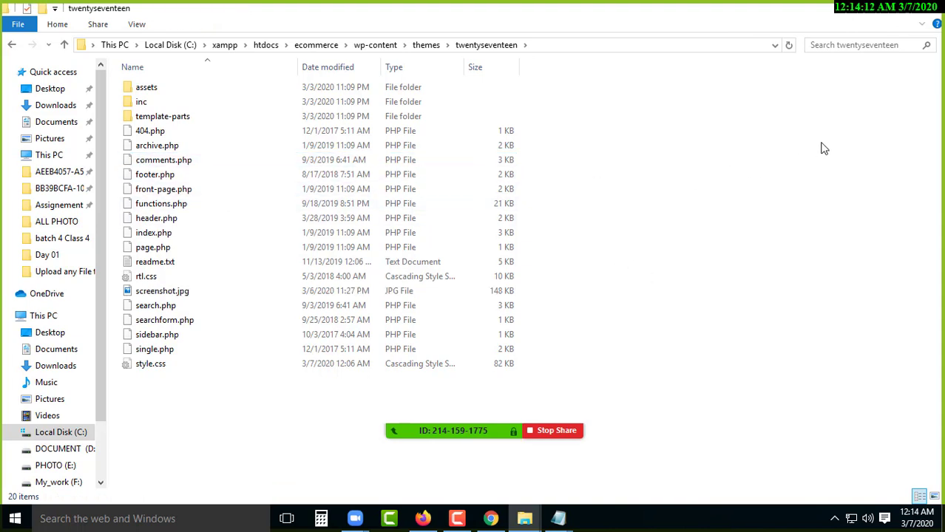
- Reload the Amin Shop theme details to show the shopping-bags screenshot, then return to File Explorer
left_click(422, 519)
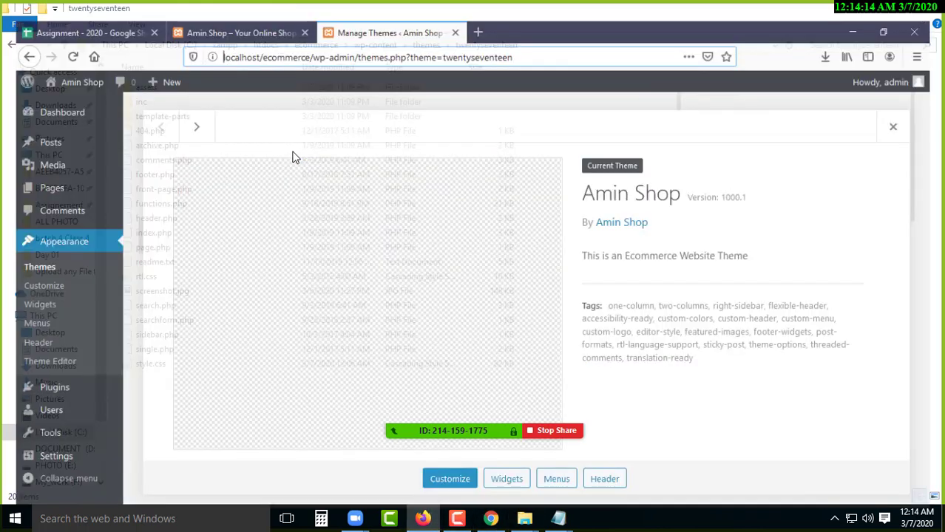
left_click(57, 36)
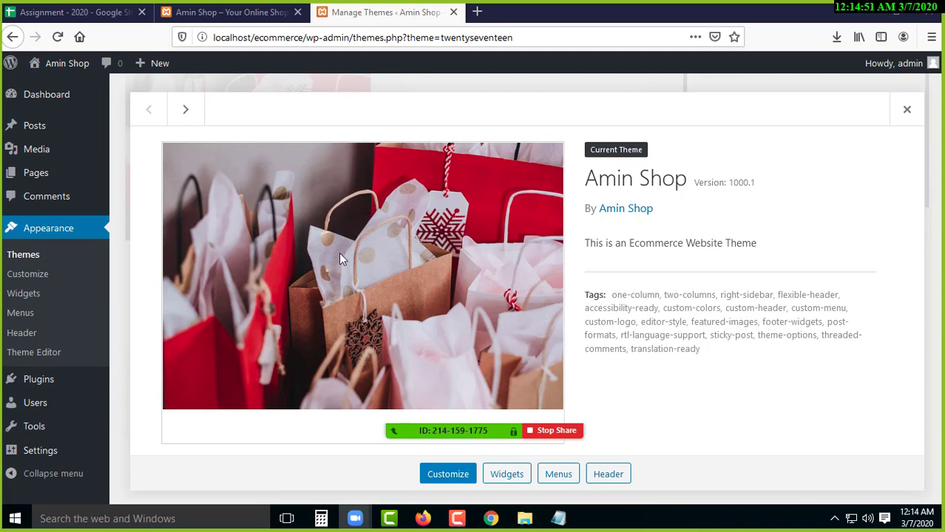
left_click(867, 10)
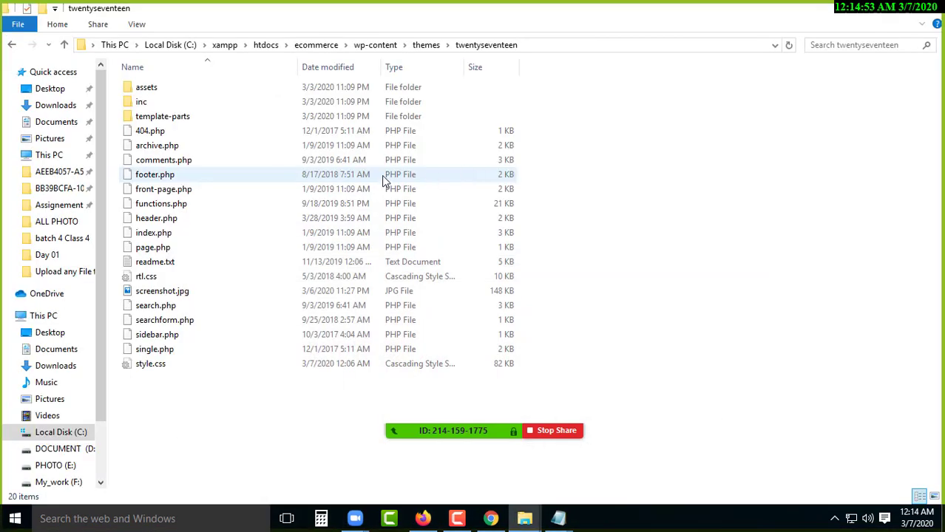
- Show the desktop and open the img folder inside batch 4 Class 4
key("super+d")
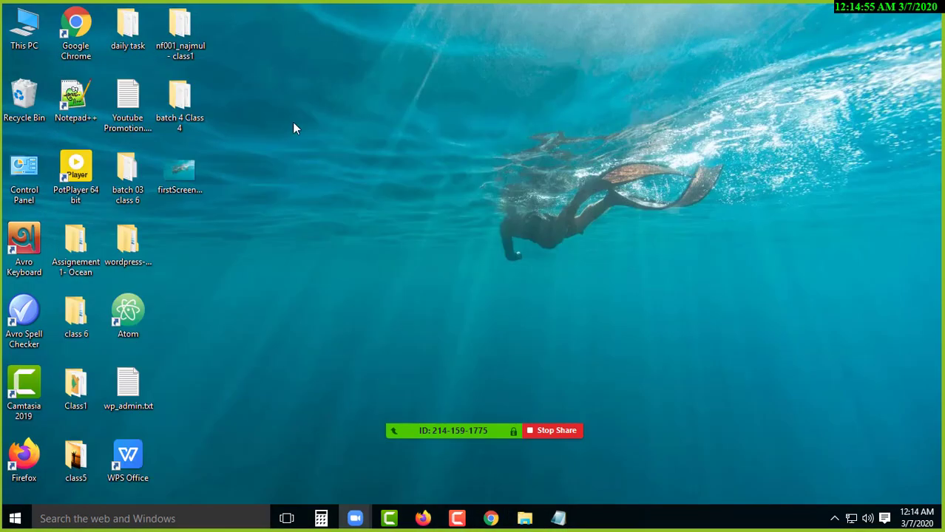
double_click(195, 108)
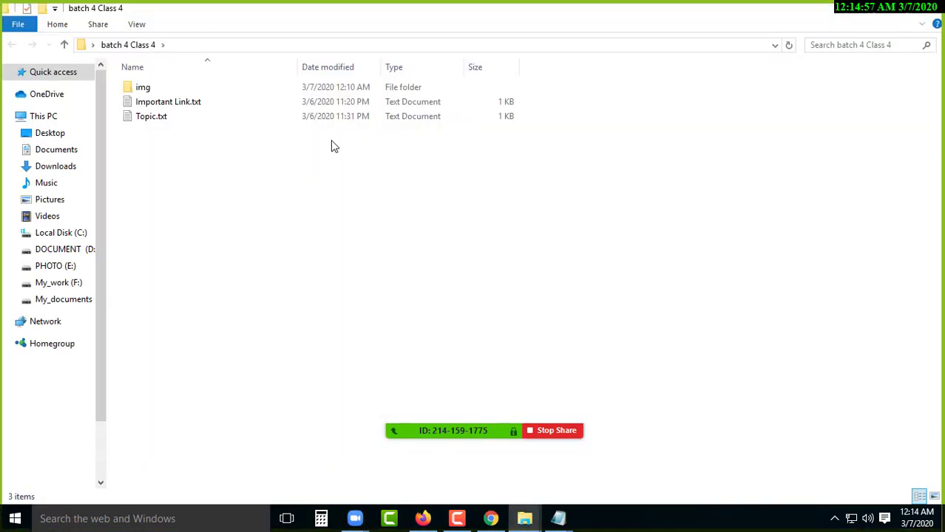
double_click(152, 89)
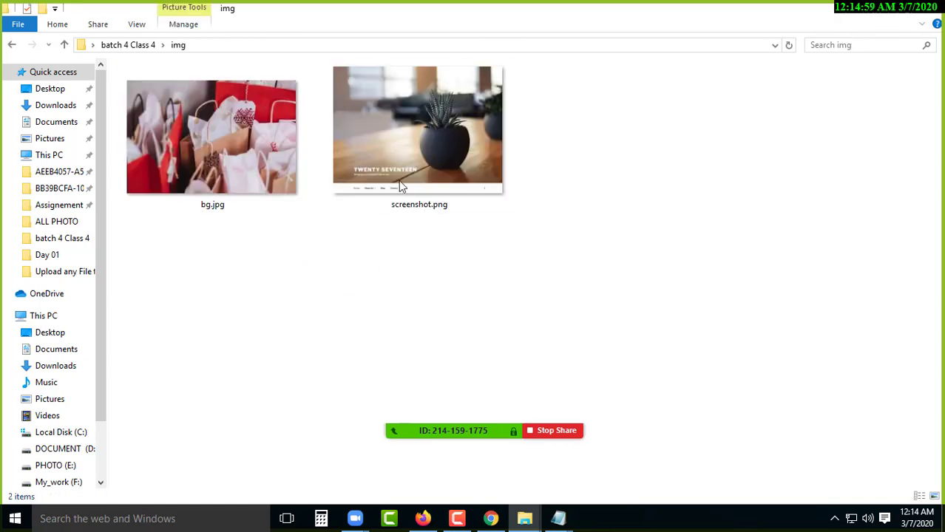
- Check screenshot.png's Details properties to confirm it is 1200 x 900, then return to Firefox
left_click(406, 134)
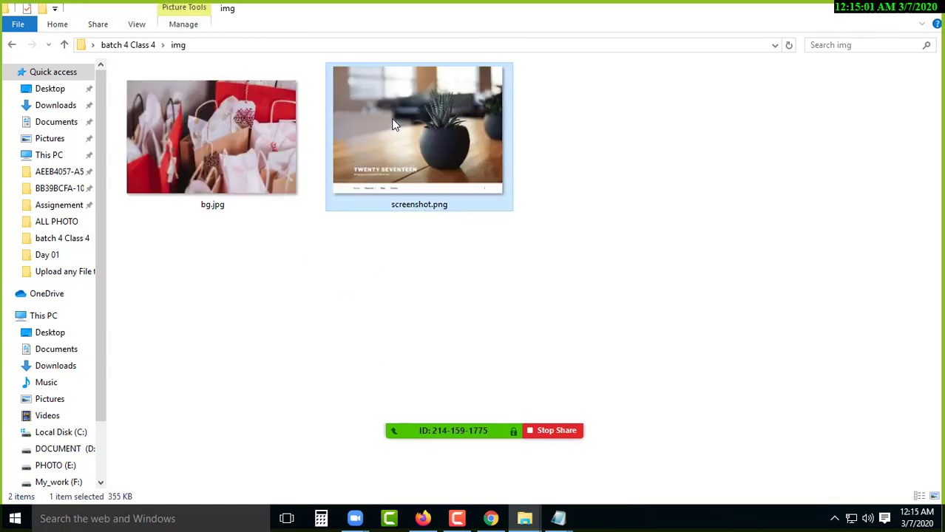
right_click(392, 124)
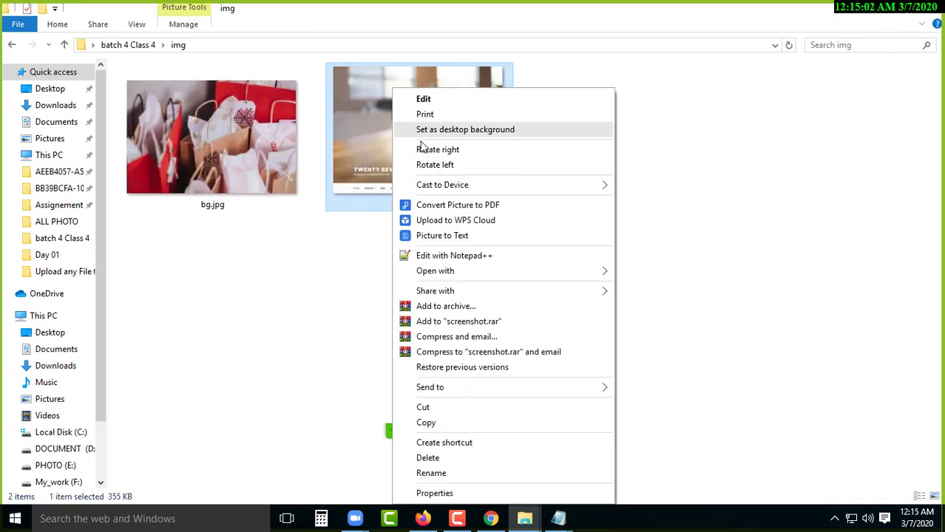
left_click(451, 496)
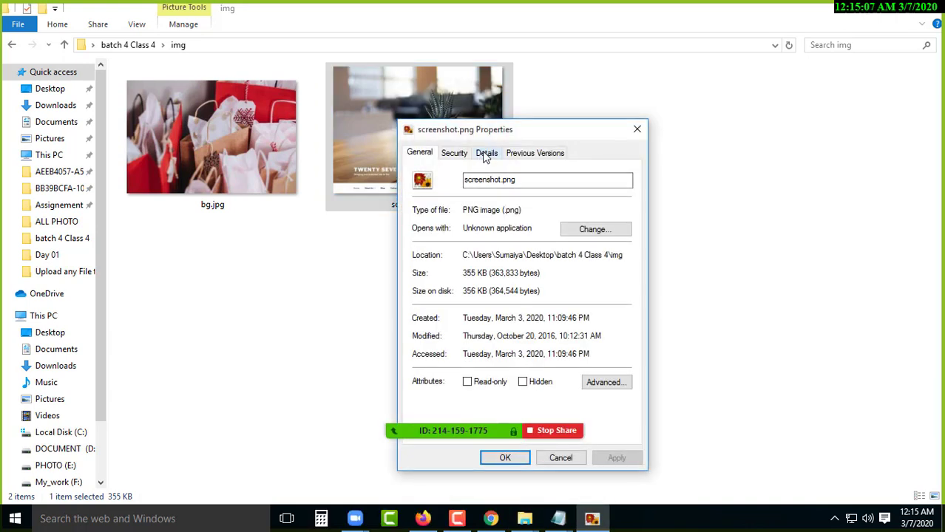
left_click(485, 153)
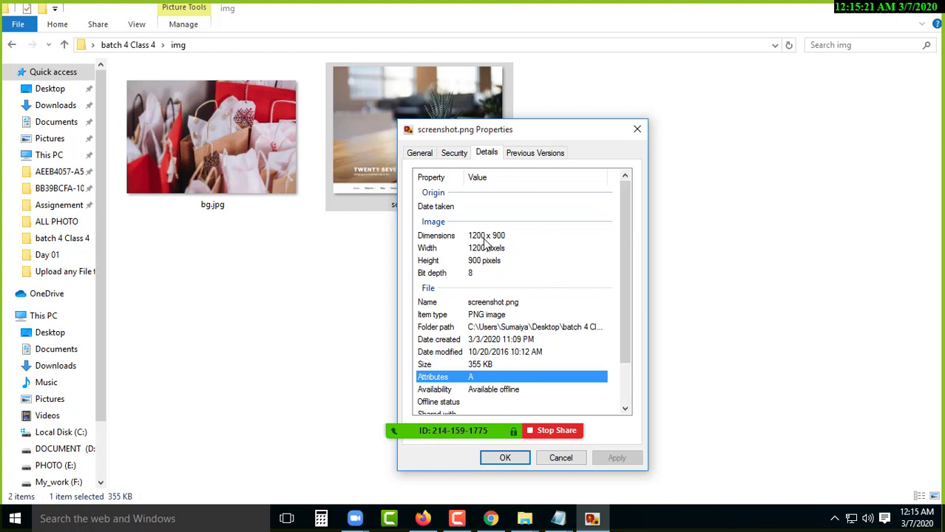
left_click(637, 129)
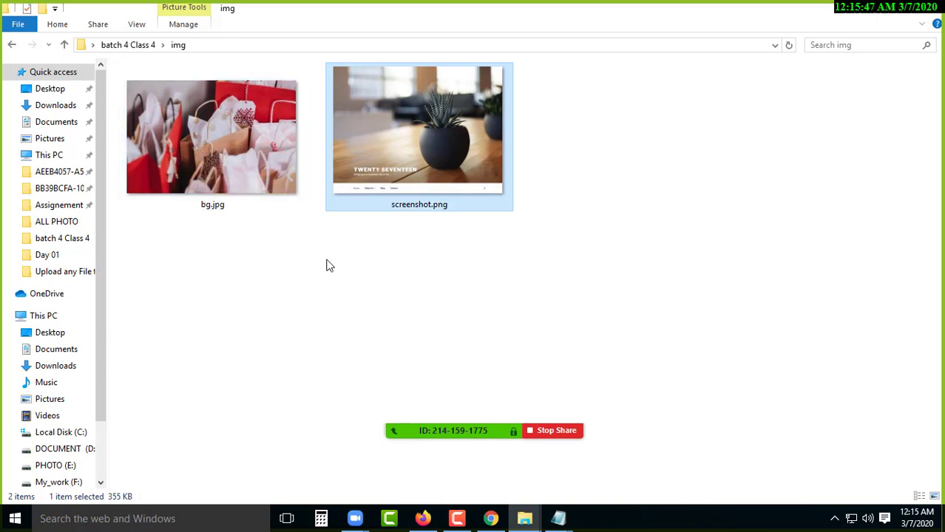
left_click(425, 520)
- Open the Pexels website in a new browser tab
left_click(477, 11)
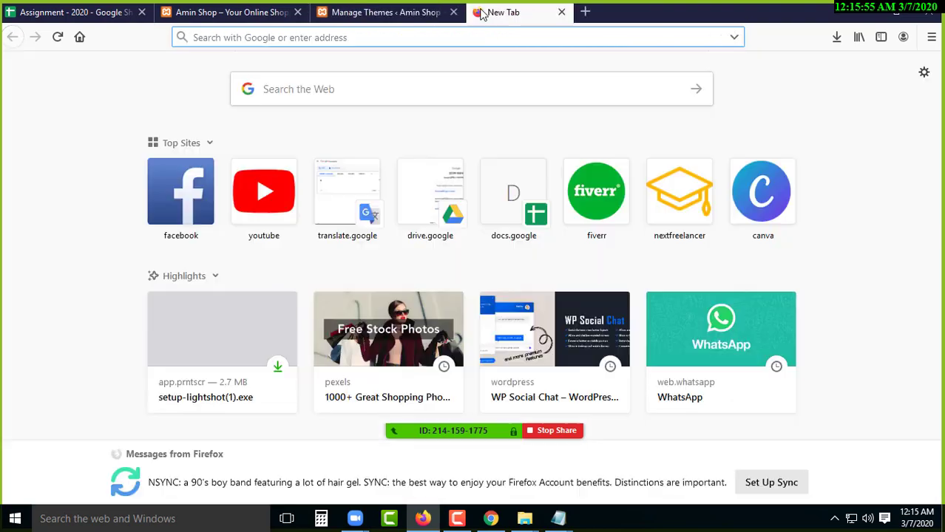
type("lr")
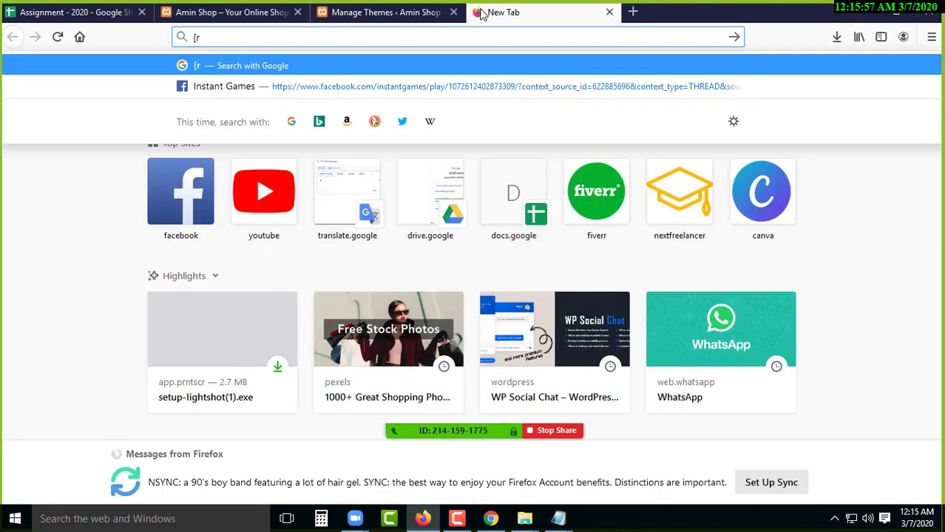
key("BackSpace")
key("BackSpace")
type("pexels.com/")
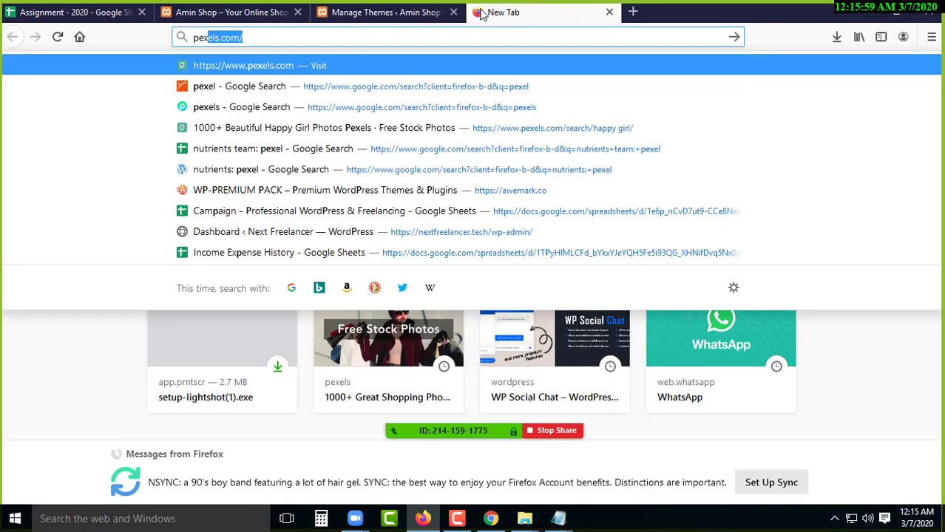
key("Return")
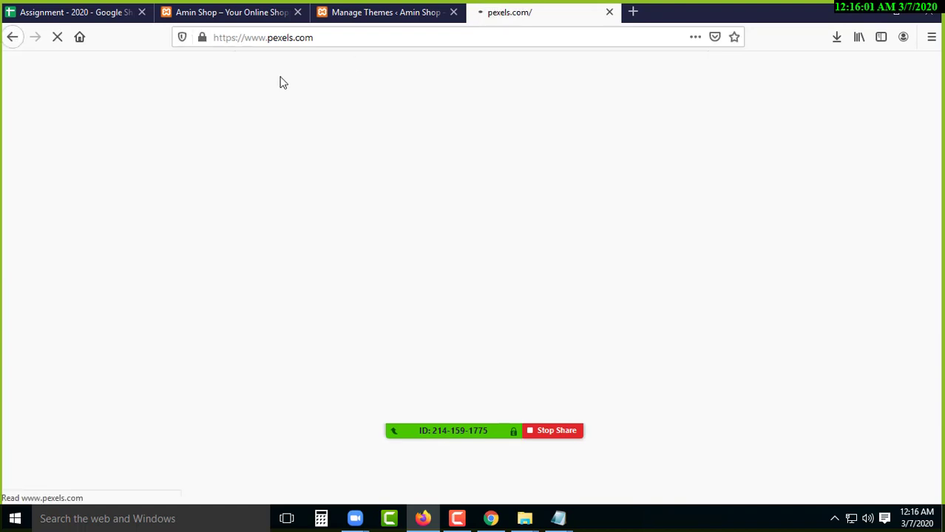
- Paste the Pexels address after 'Image Download Link:' in the Important Link notes
mouse_move(562, 525)
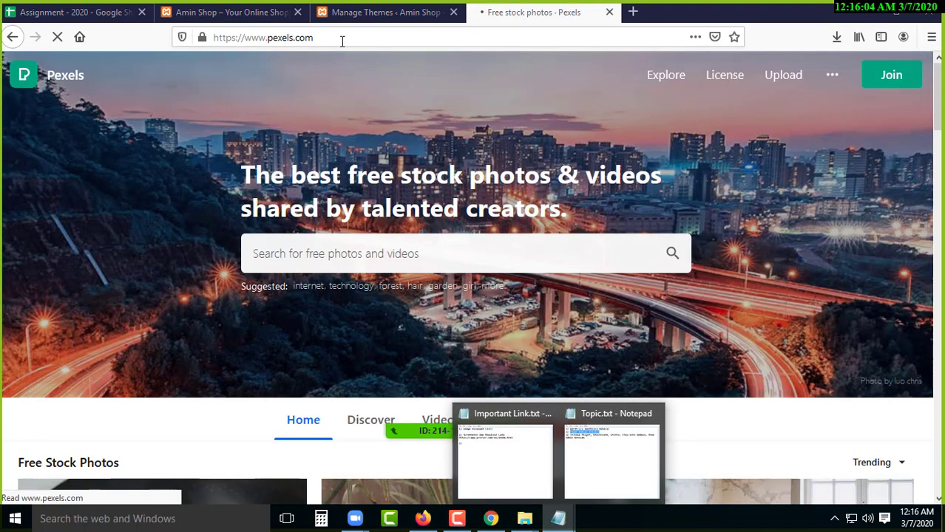
left_click(342, 37)
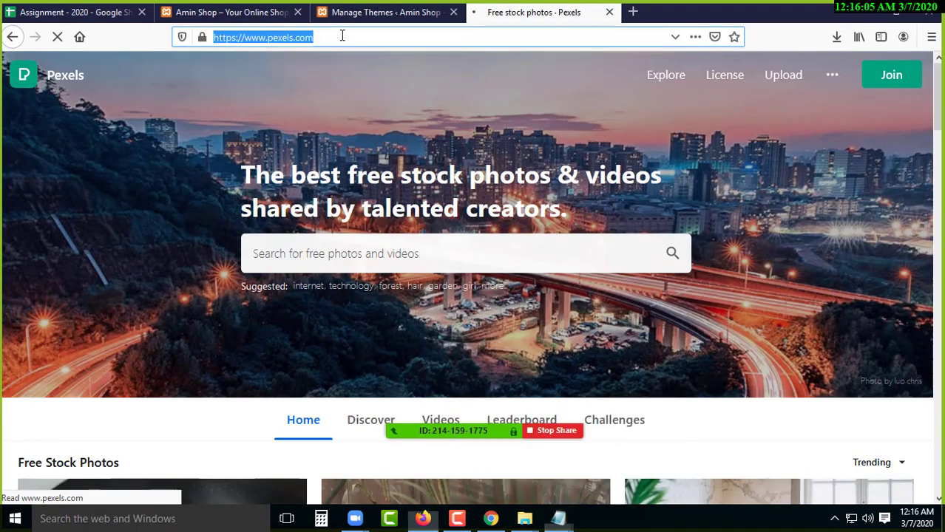
right_click(342, 37)
left_click(376, 78)
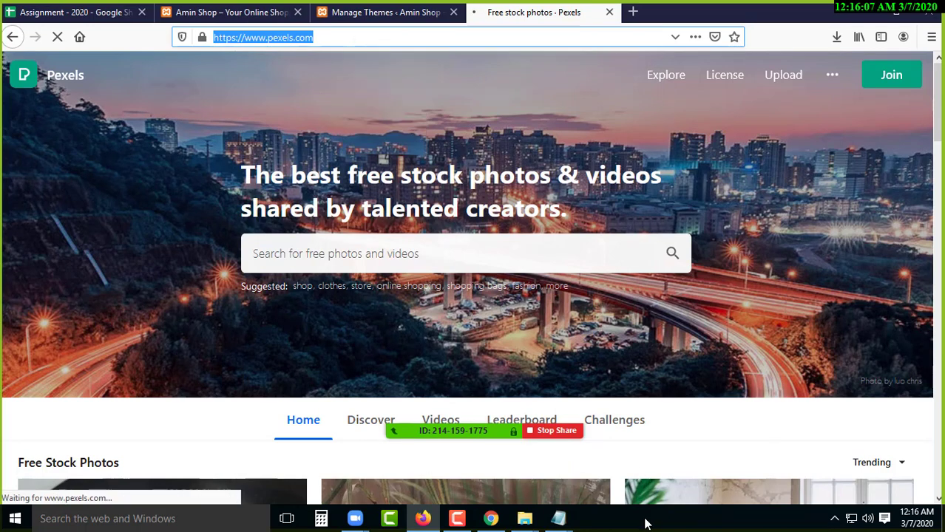
mouse_move(579, 522)
left_click(512, 445)
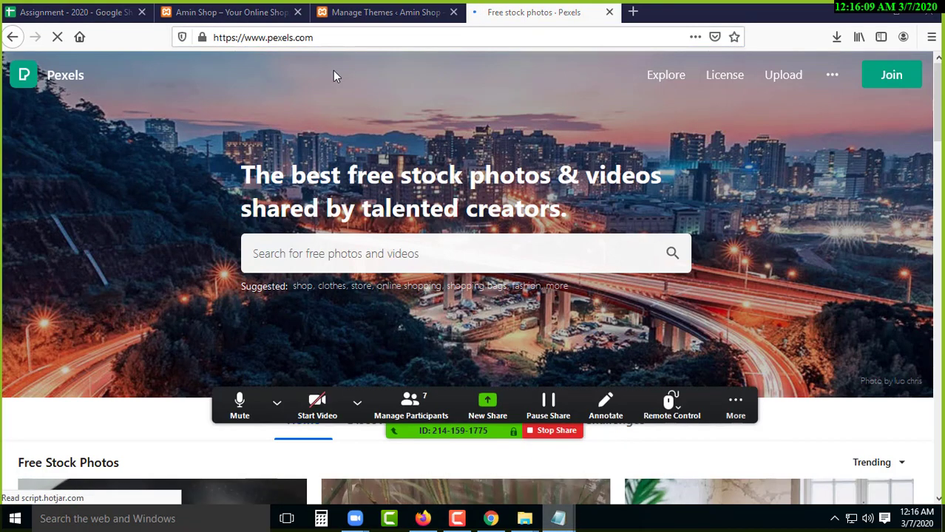
left_click(236, 121)
key("ctrl+v")
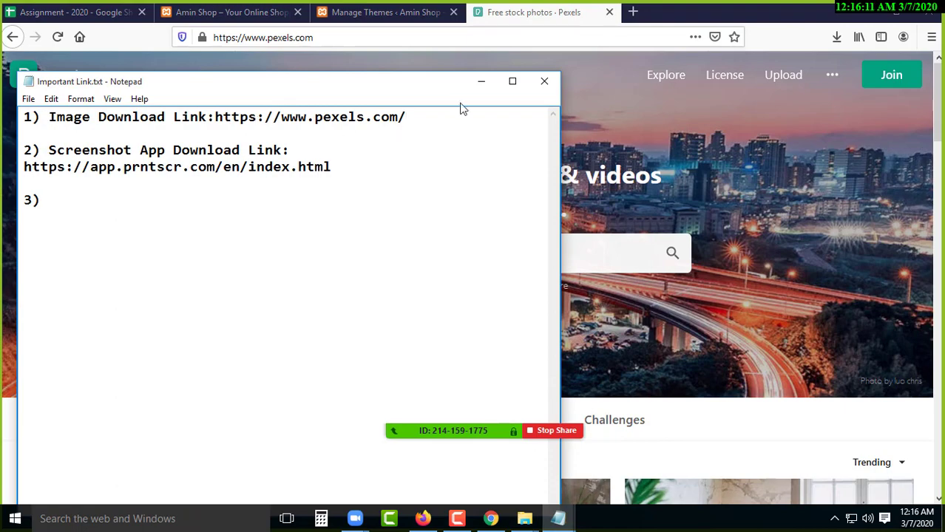
left_click(339, 166)
left_click(477, 88)
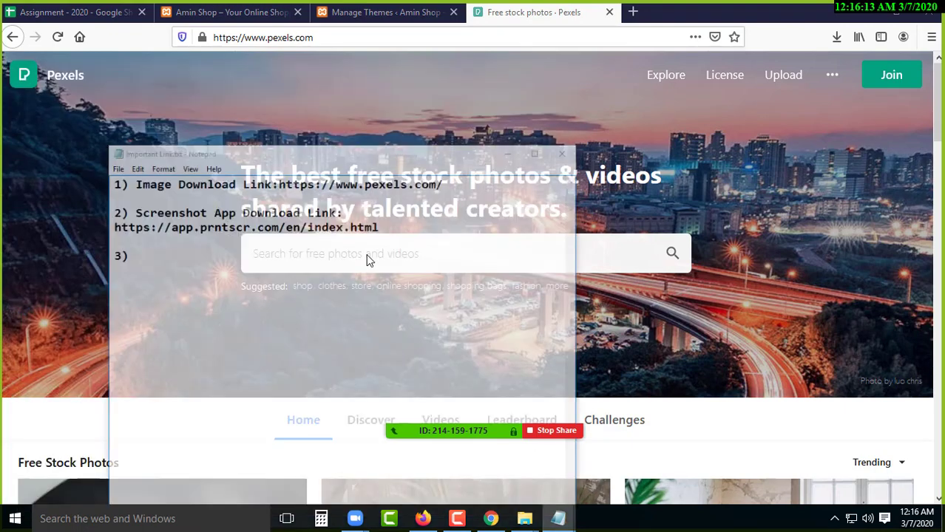
- Search Pexels for shopping photos and open the laptop and credit card photo
left_click(370, 256)
type("shop")
key("Down")
key("Return")
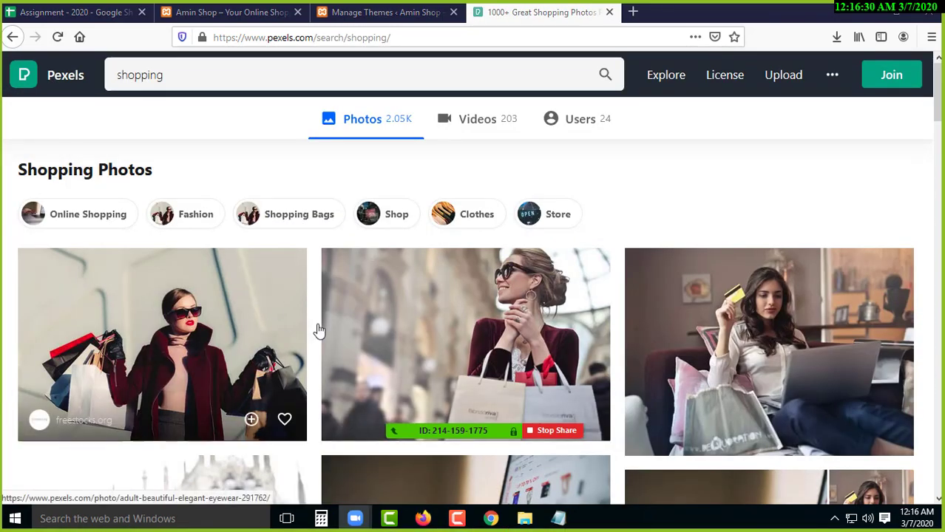
scroll(475, 312, "down", 2)
scroll(510, 212, "down", 3)
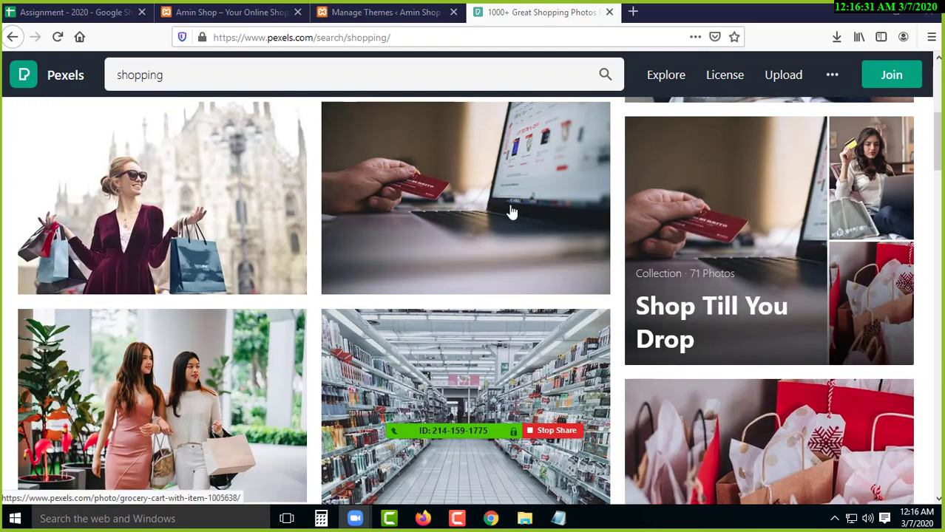
left_click(446, 196)
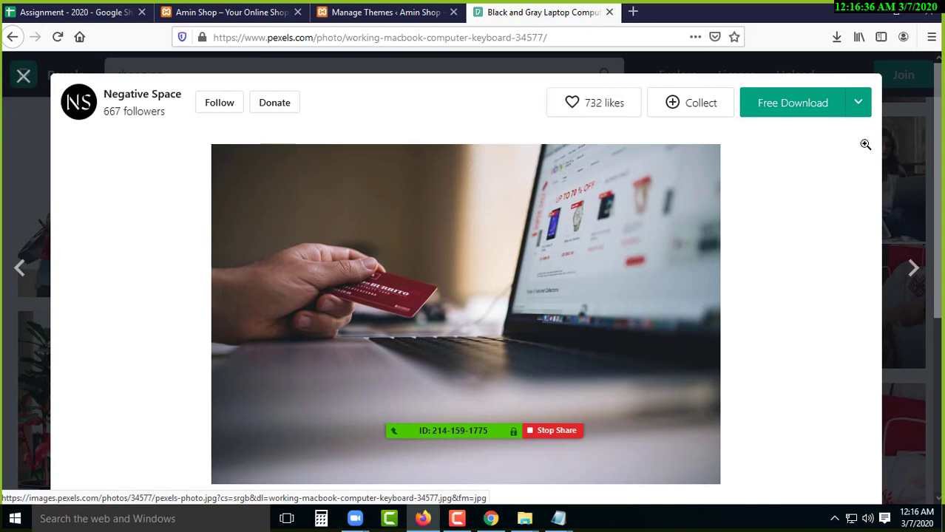
- Download the photo at custom 1200 x 900 size and open its Downloads folder
left_click(858, 106)
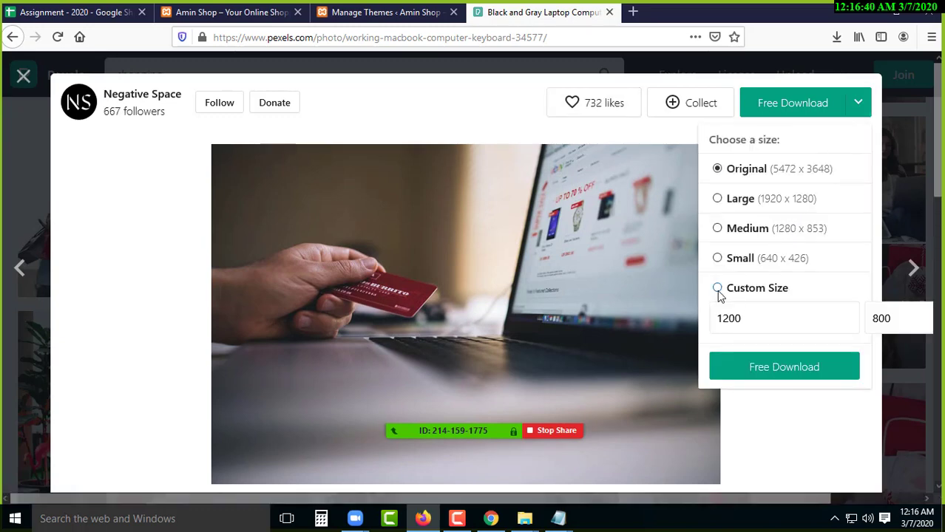
left_click(750, 319)
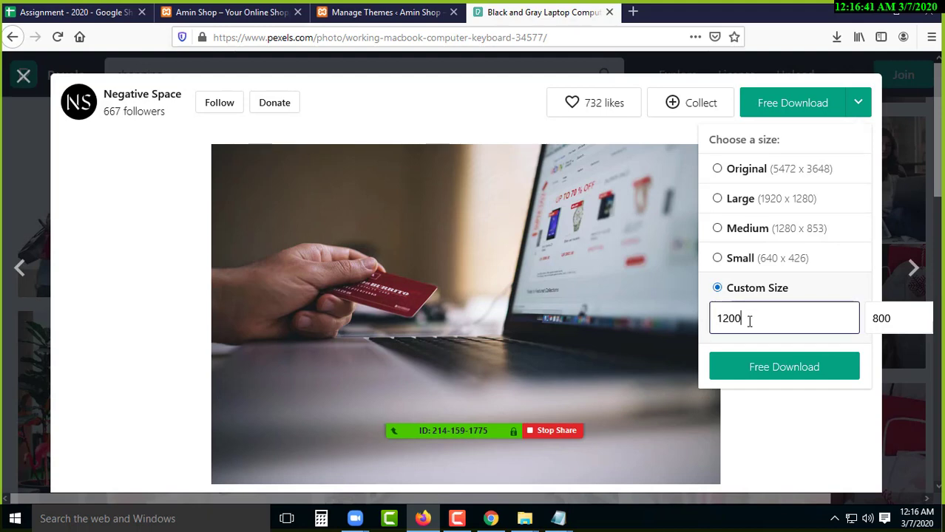
left_click(903, 321)
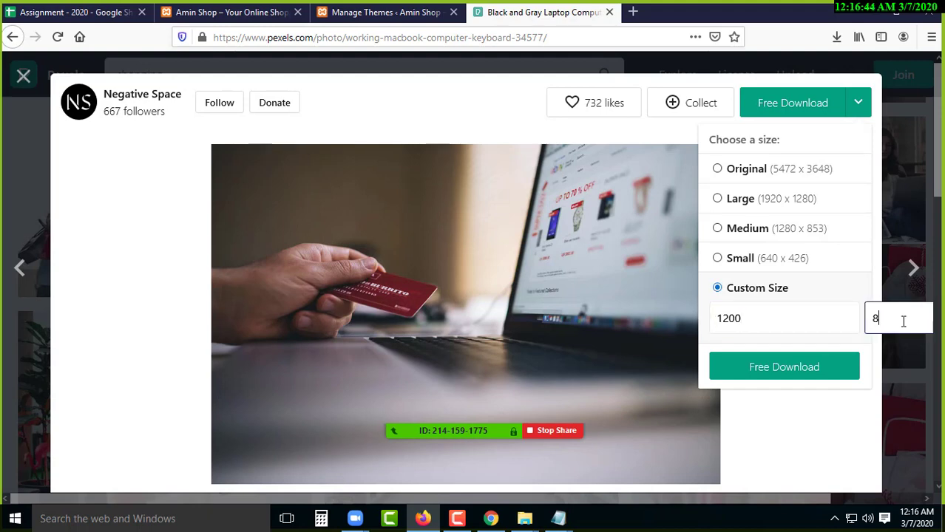
left_click(722, 379)
left_click(858, 103)
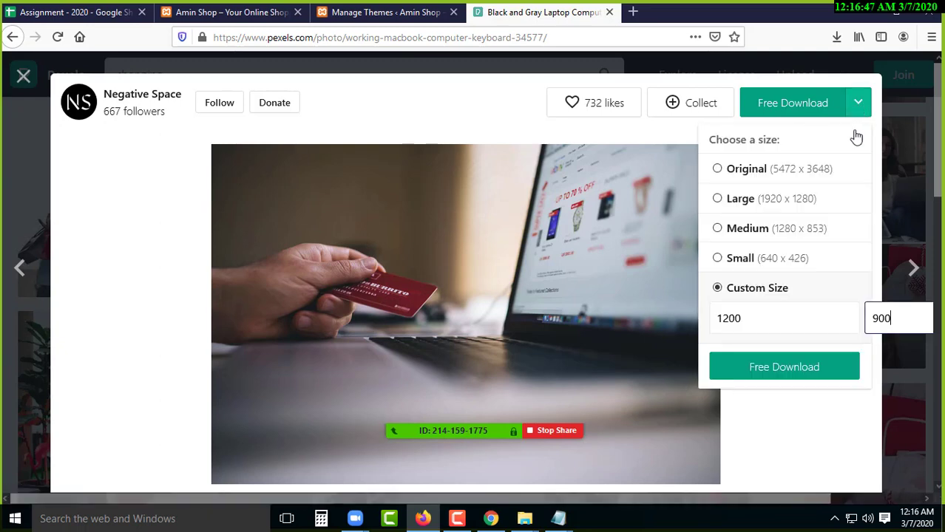
left_click(805, 365)
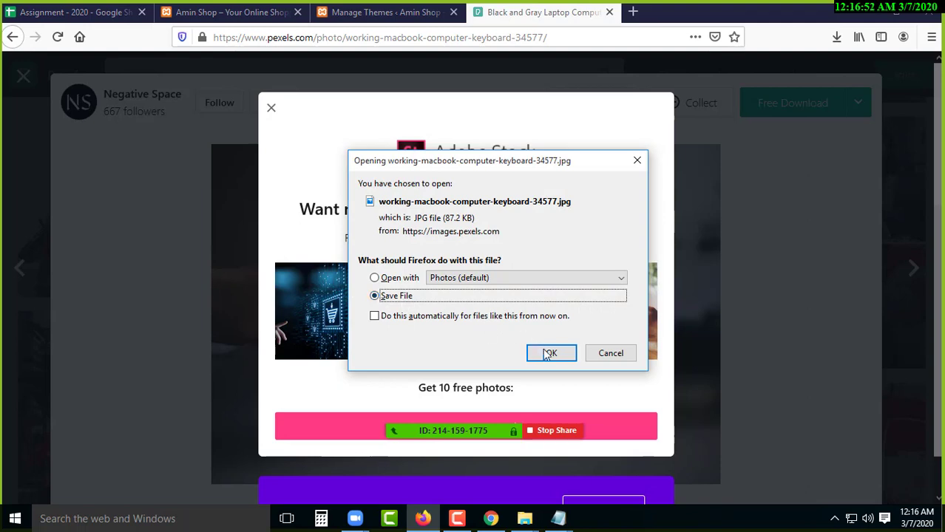
left_click(542, 352)
left_click(836, 37)
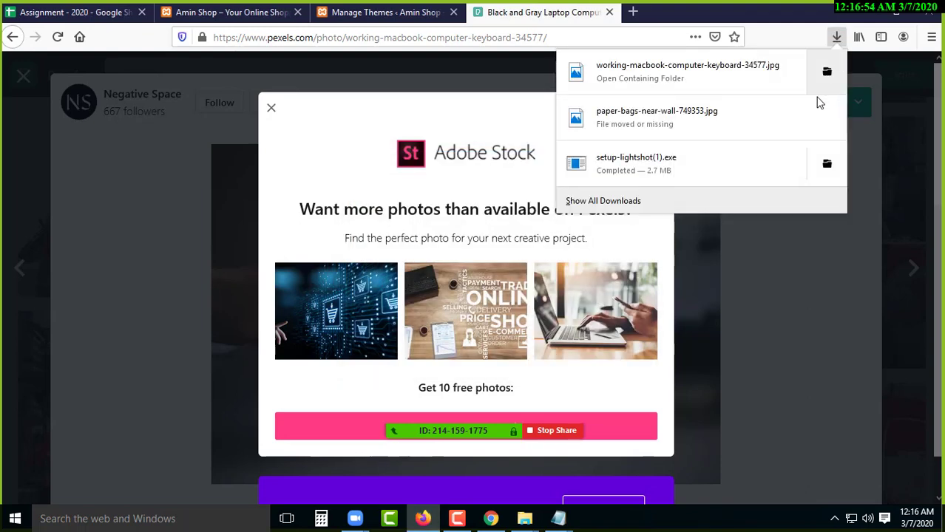
left_click(826, 74)
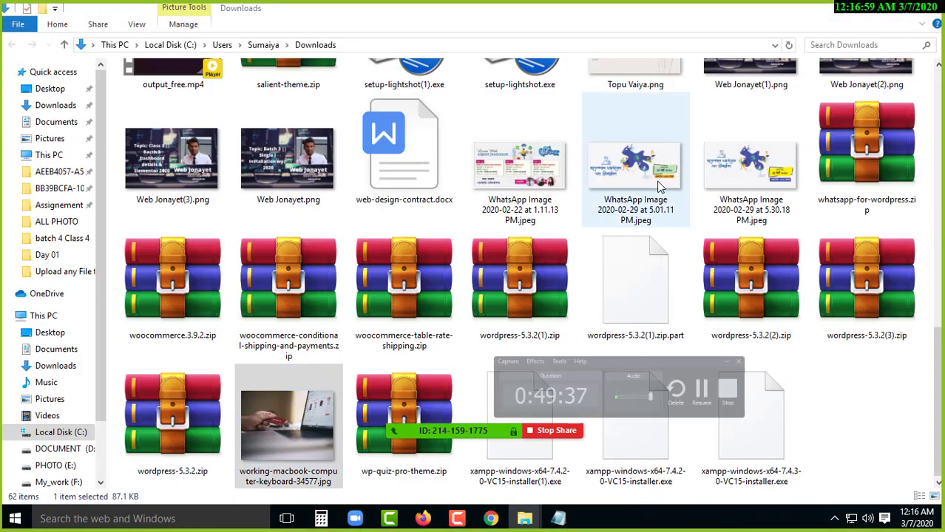
- Cut the laptop photo from Downloads and paste it into the img folder
right_click(333, 385)
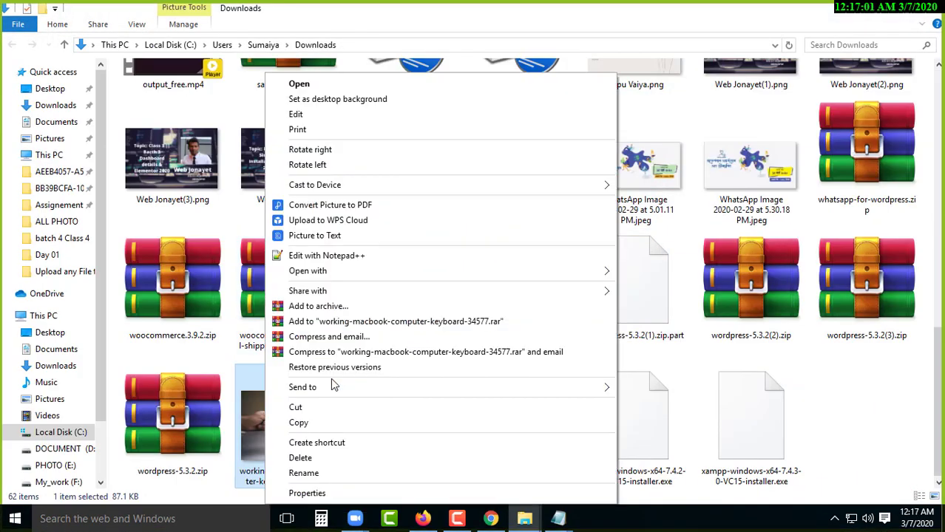
left_click(323, 412)
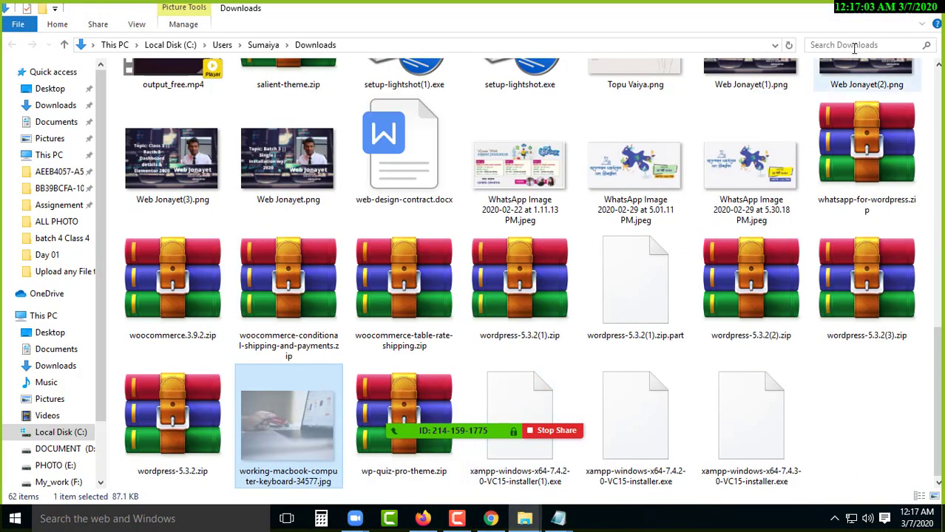
left_click(926, 9)
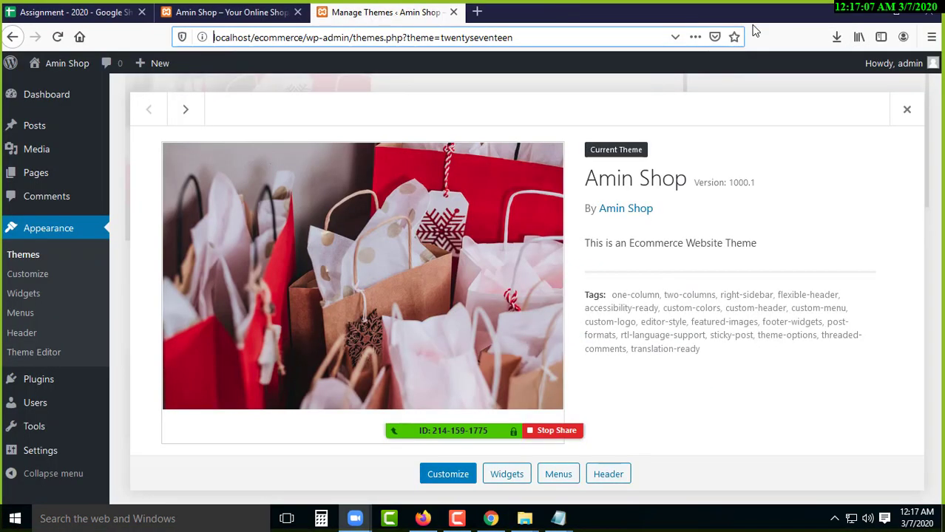
left_click(610, 12)
key("alt+Tab")
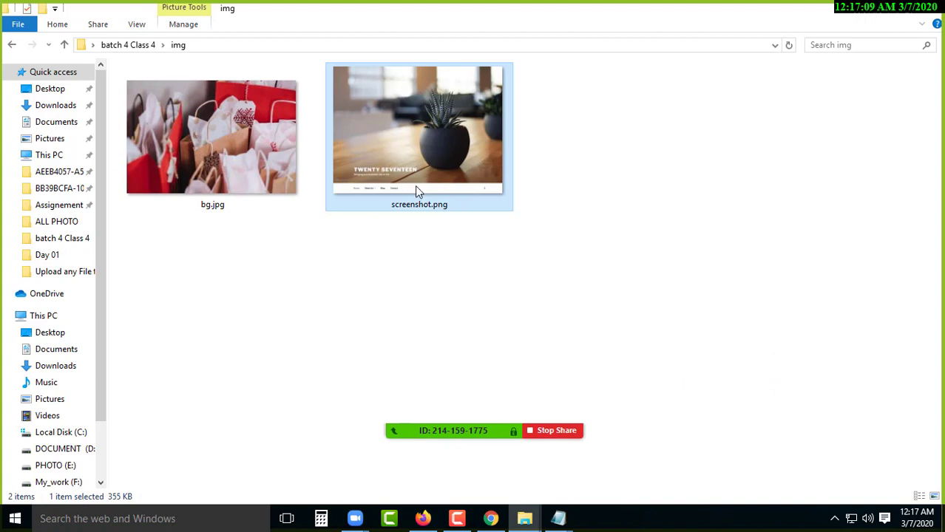
left_click(259, 133)
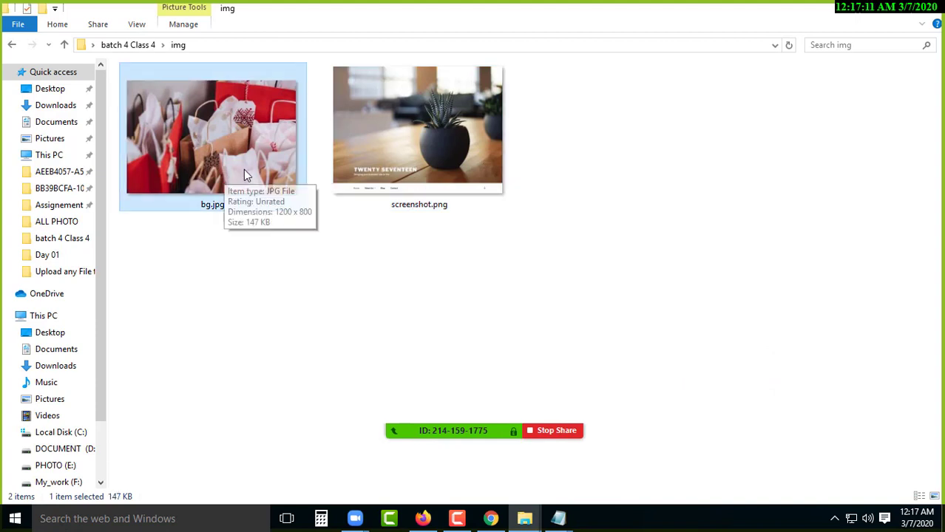
right_click(190, 262)
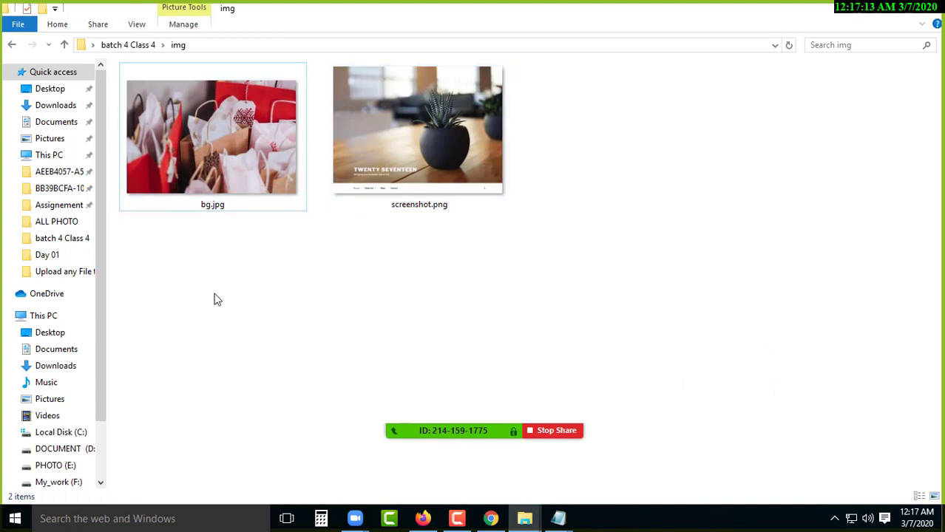
left_click(232, 360)
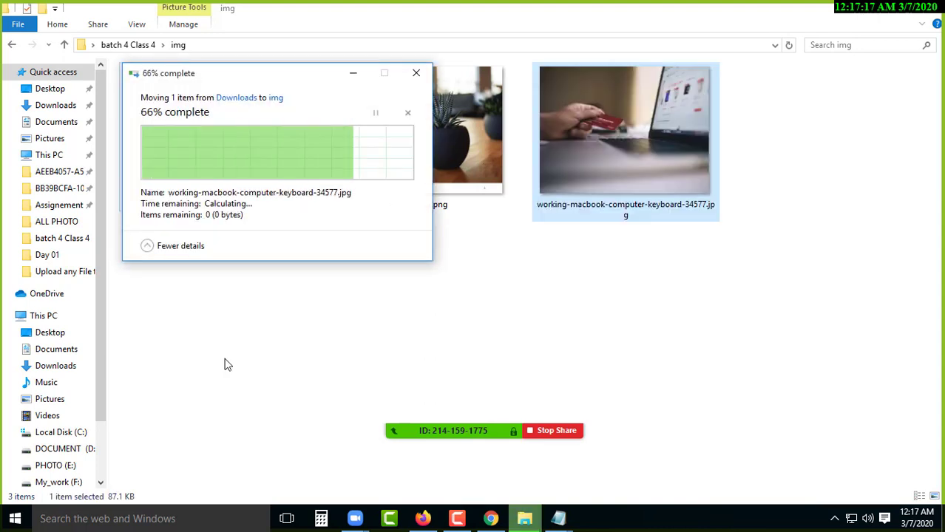
left_click(596, 167)
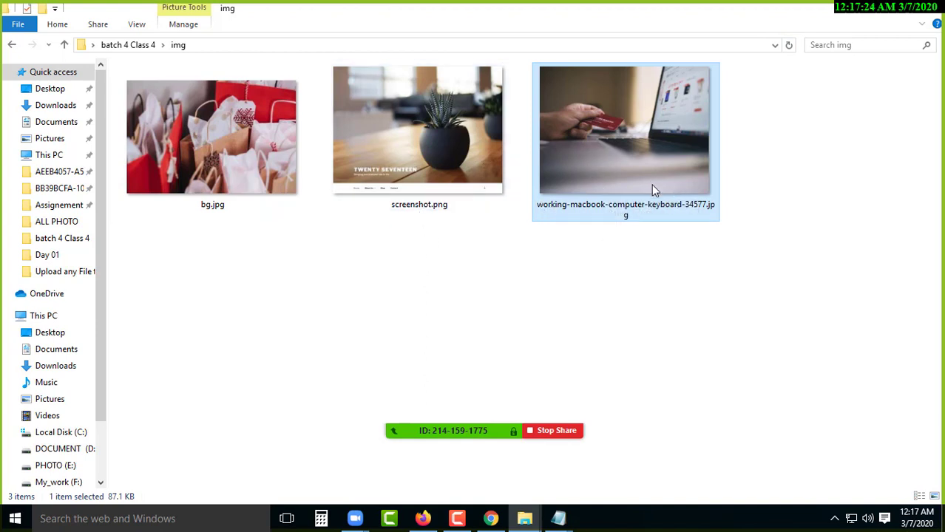
- Copy the name 'screenshot' from screenshot.png's file name
left_click(419, 211)
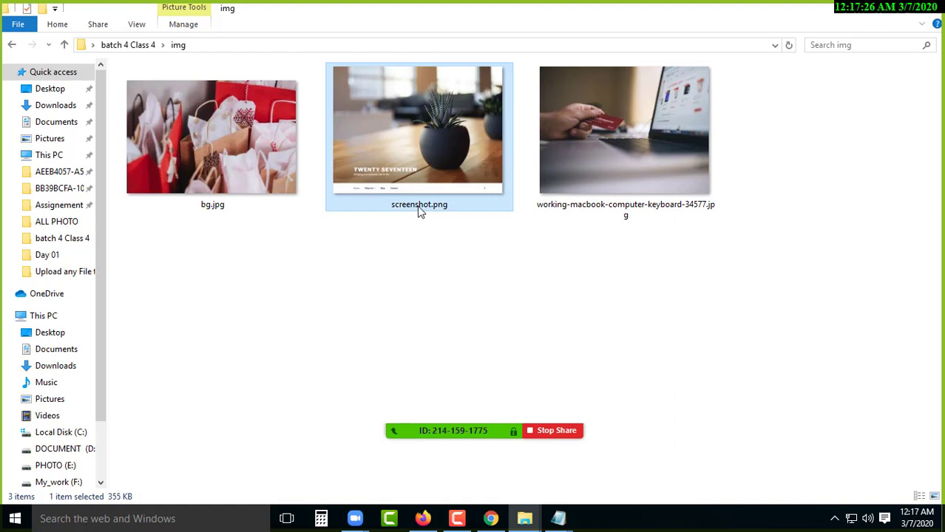
left_click(419, 207)
right_click(417, 203)
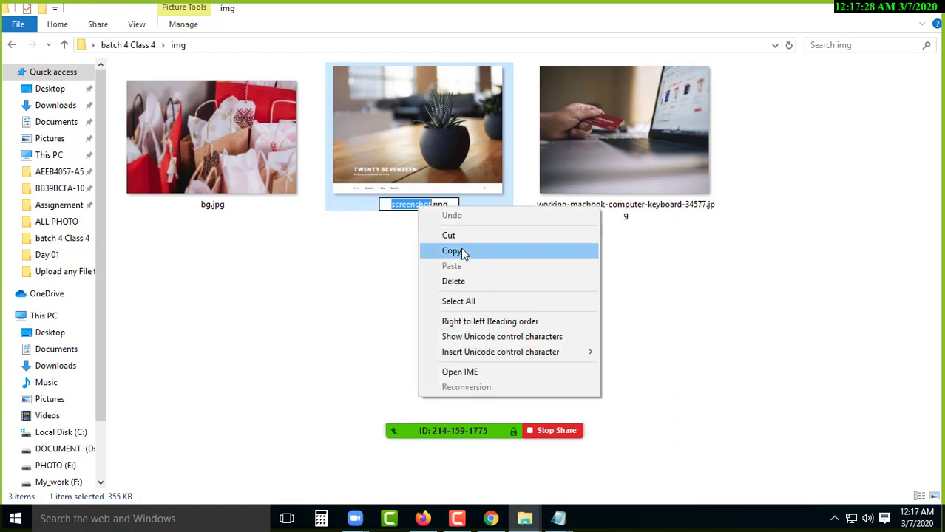
left_click(463, 252)
left_click(629, 214)
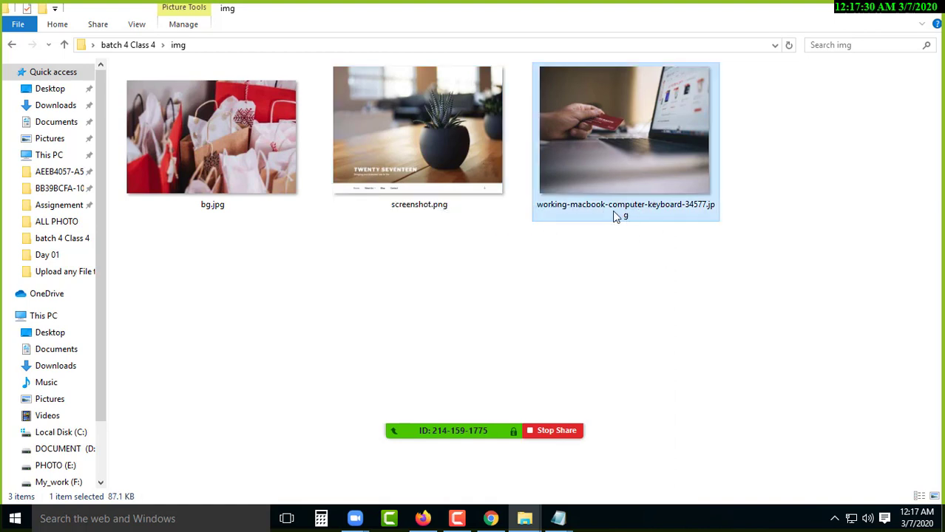
- Rename the laptop photo to screenshot.jpg and delete the old screenshot.png
left_click(614, 213)
right_click(614, 210)
left_click(651, 269)
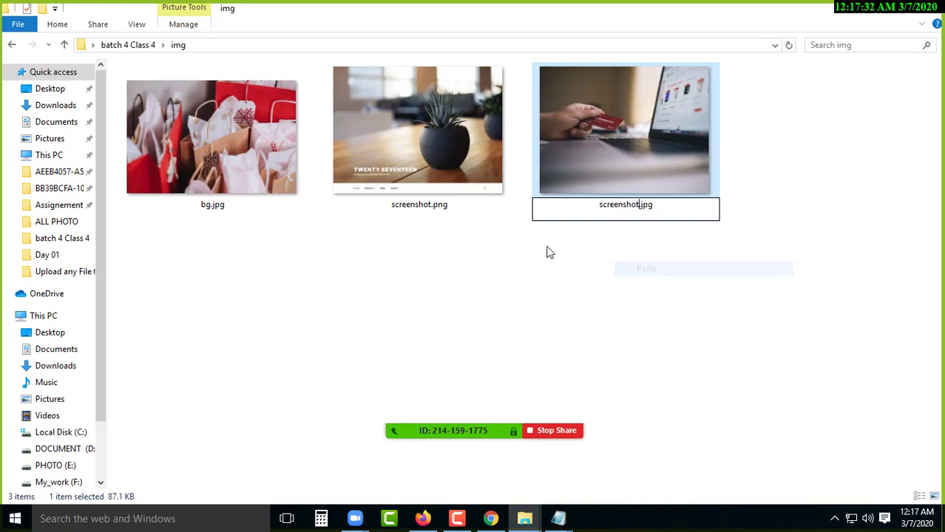
left_click(343, 303)
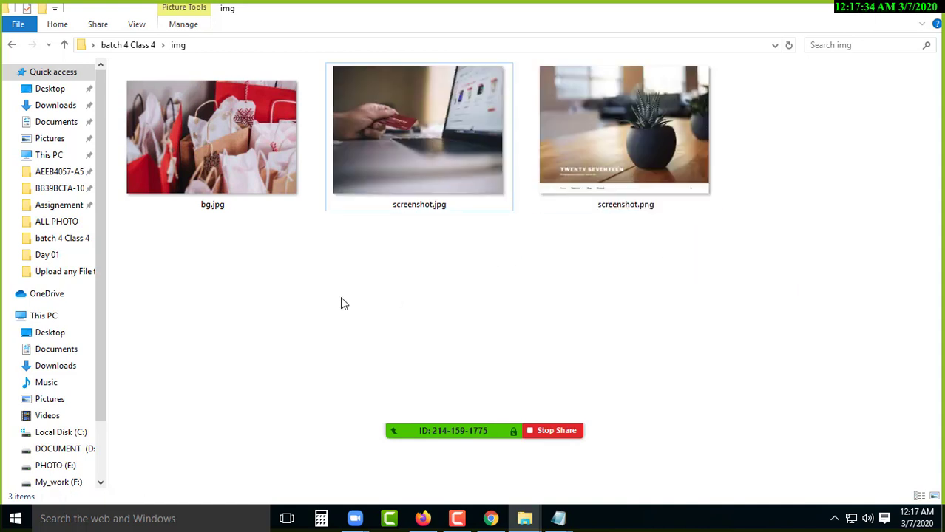
left_click(457, 152)
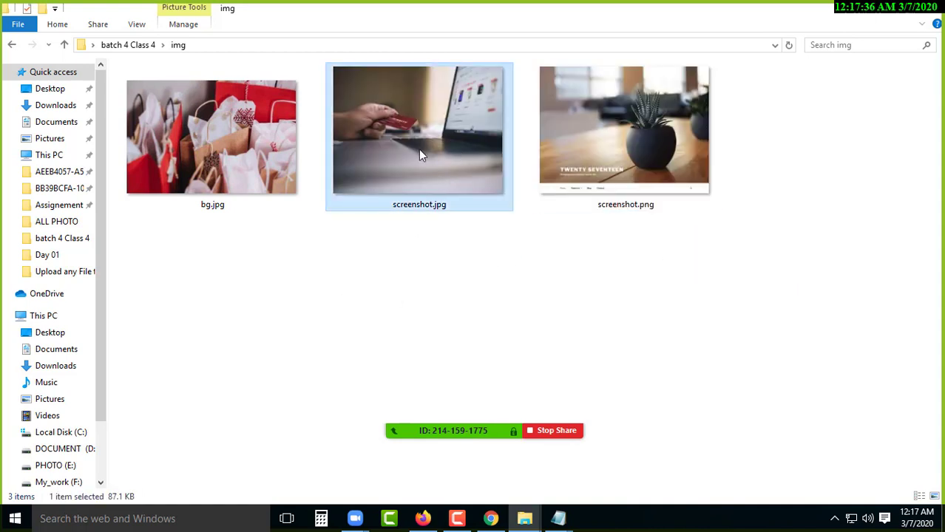
left_click(646, 139)
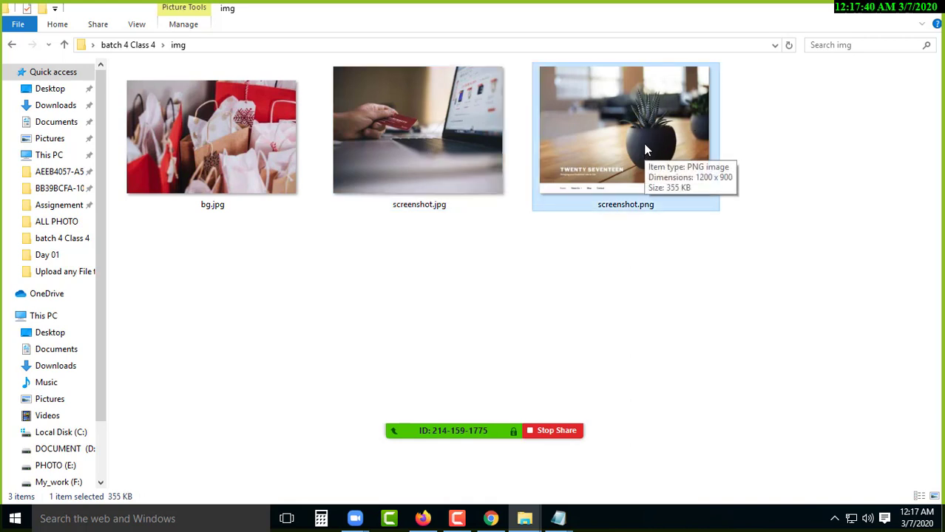
key("Delete")
- Copy screenshot.jpg and browse to C:\xampp\htdocs\ecommerce\wp-content\themes\twentyseventeen
left_click(419, 181)
right_click(408, 122)
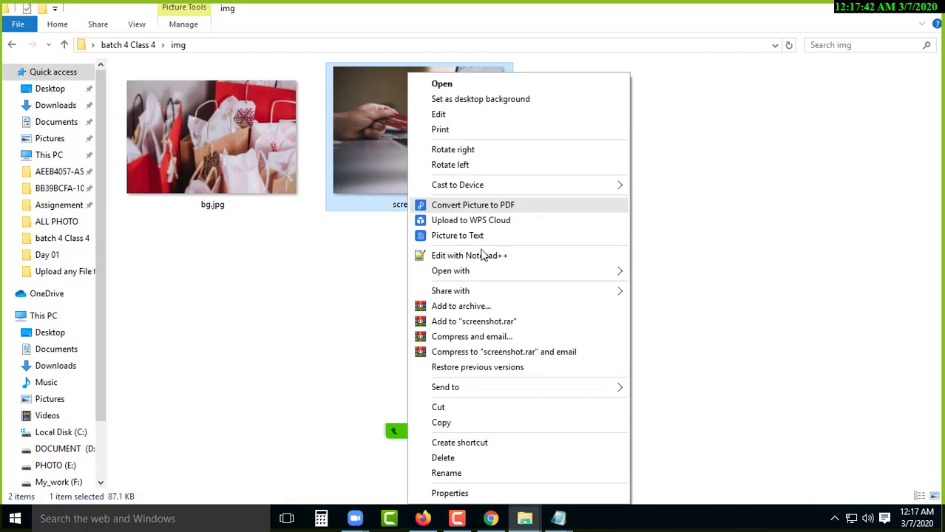
left_click(462, 422)
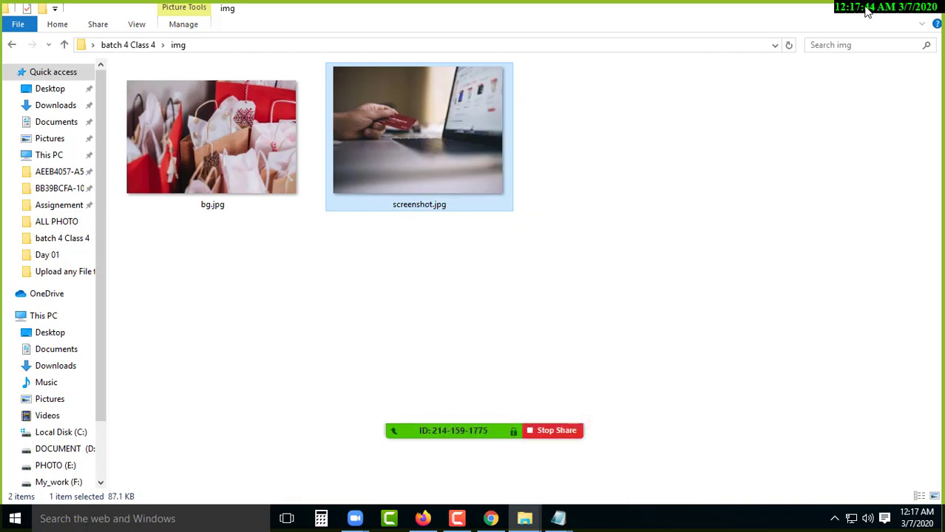
left_click(866, 11)
double_click(25, 26)
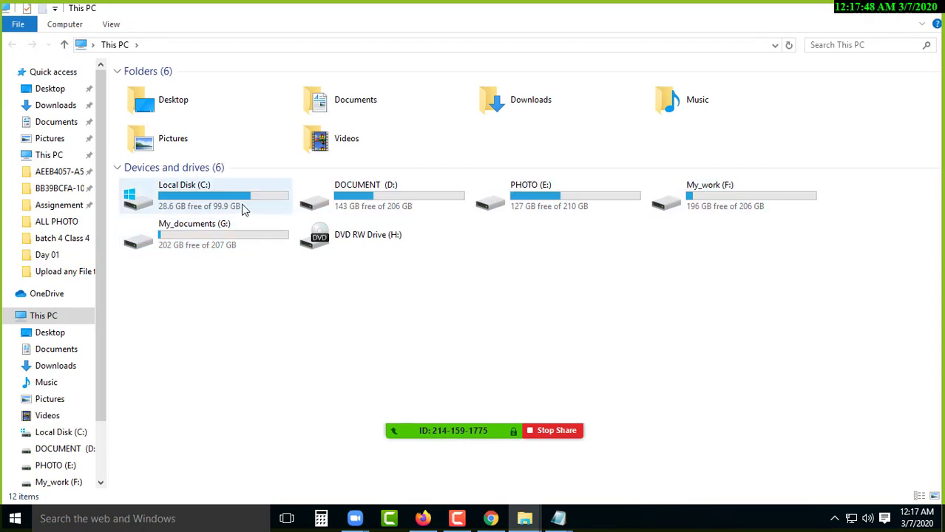
left_click(205, 205)
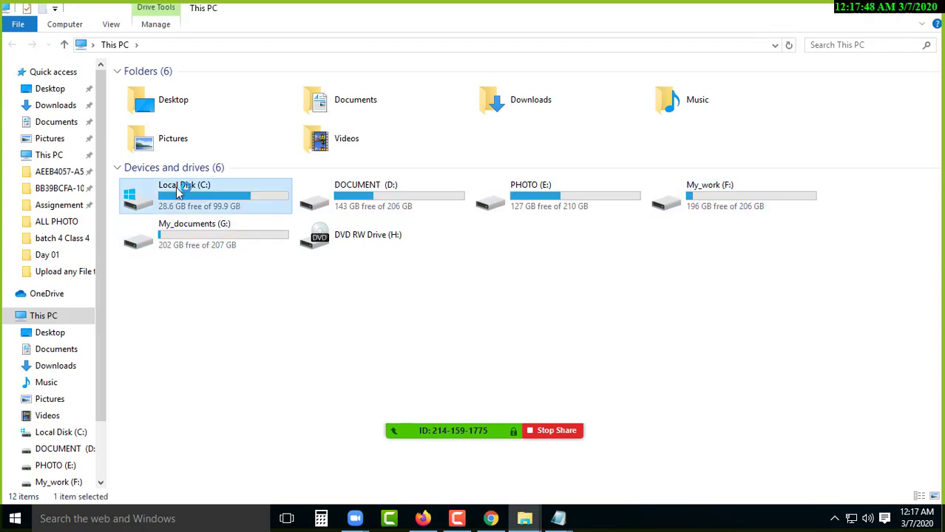
double_click(206, 205)
left_click(166, 174)
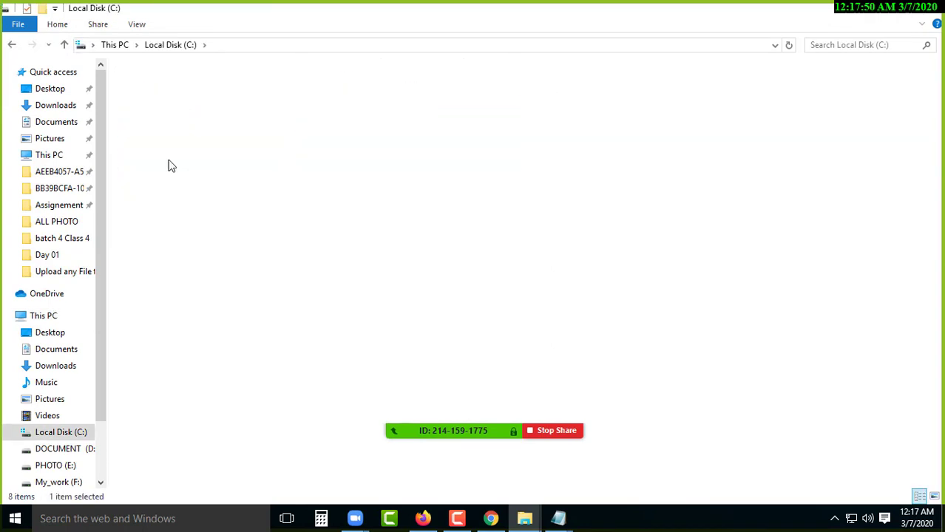
double_click(166, 173)
double_click(169, 161)
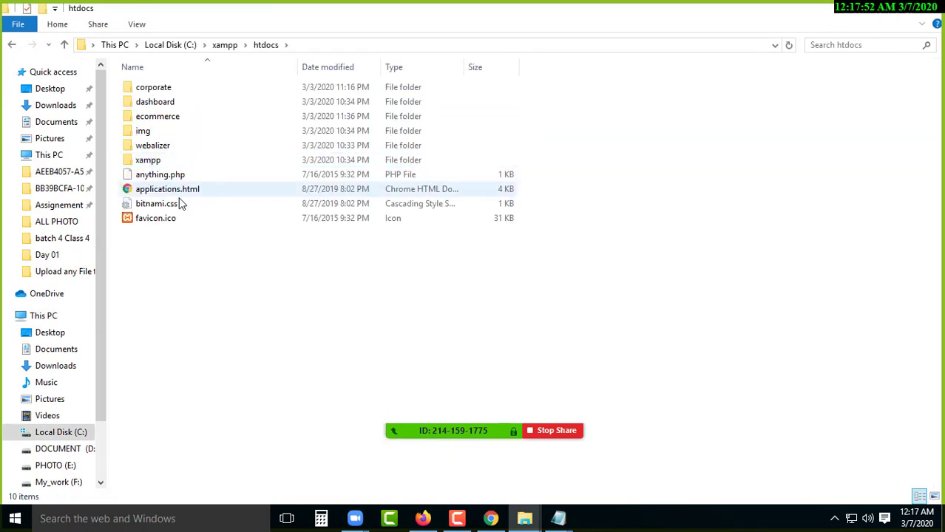
double_click(171, 118)
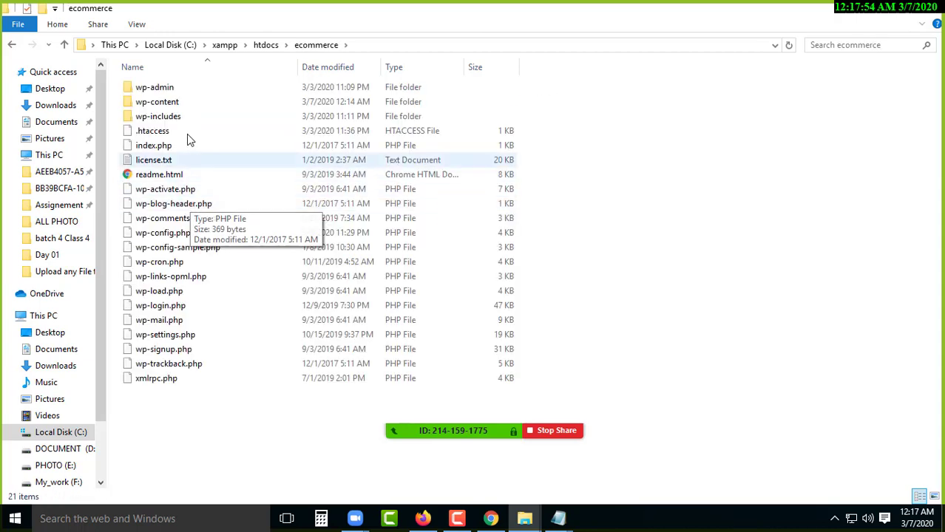
double_click(196, 101)
double_click(196, 102)
double_click(196, 103)
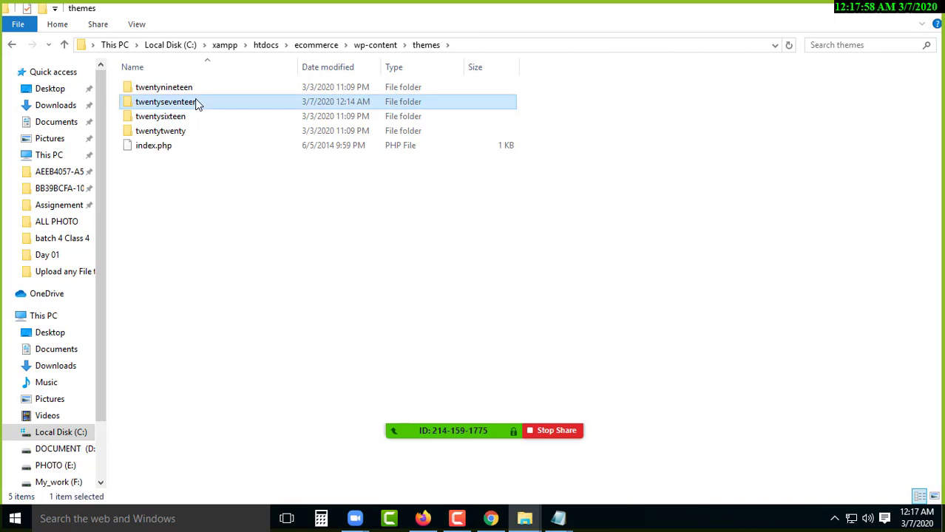
- Replace the theme's old screenshot.jpg with the new 88 KB one
left_click(185, 294)
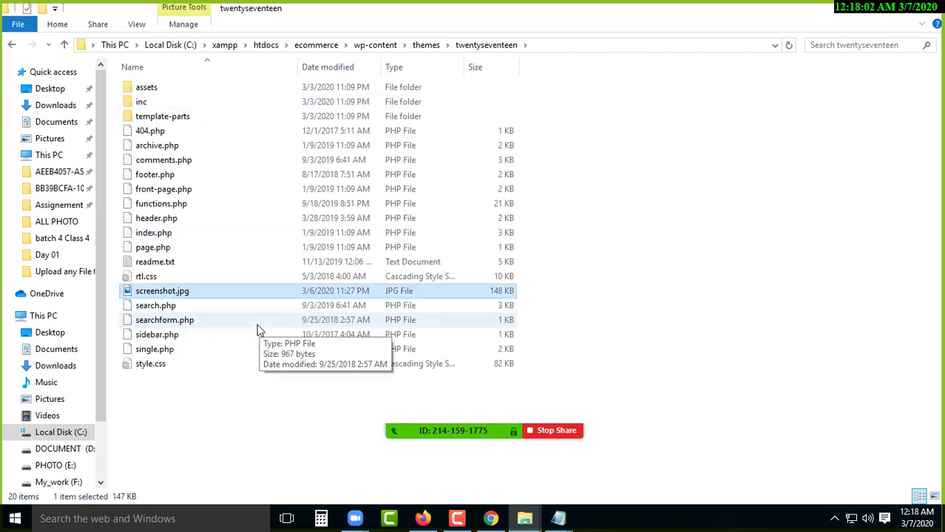
key("Delete")
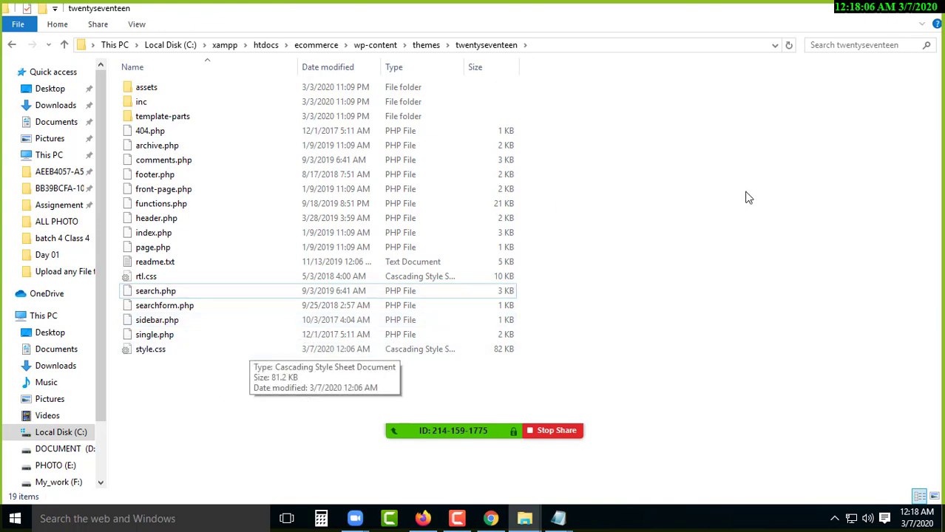
right_click(729, 110)
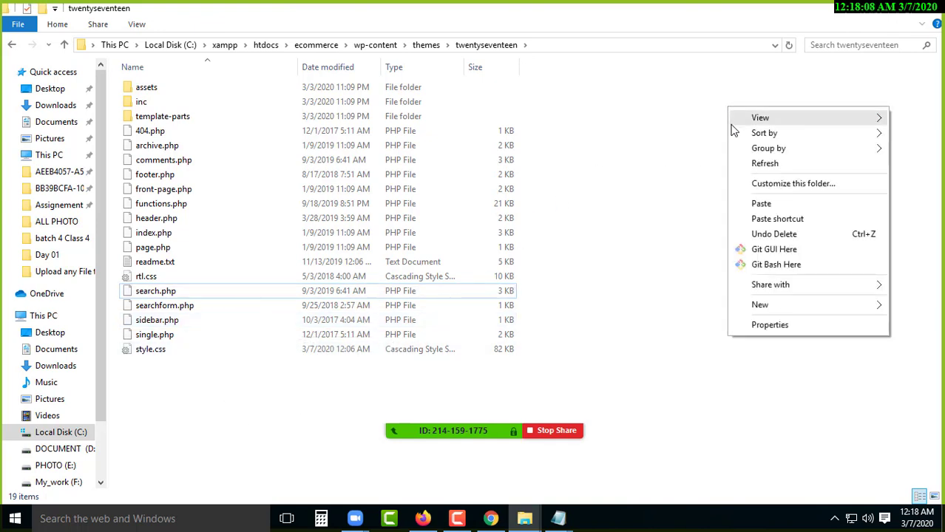
left_click(763, 204)
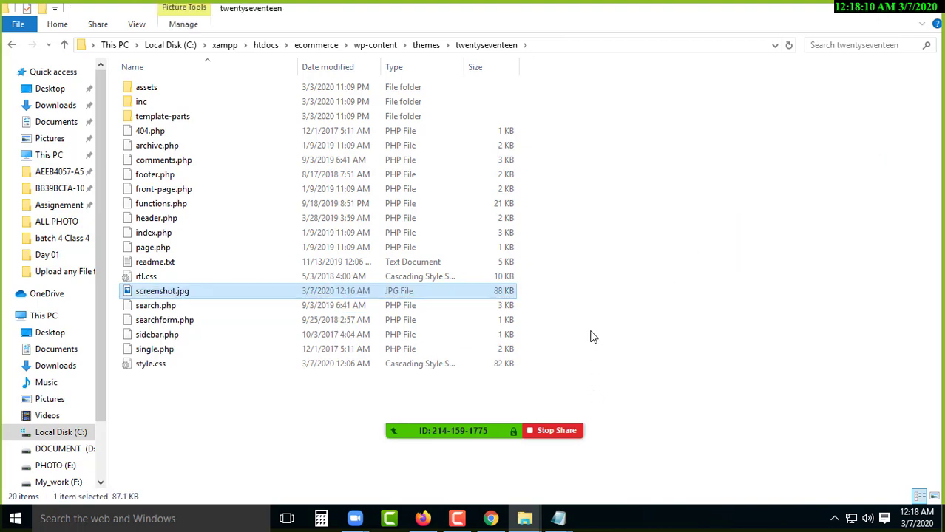
left_click(423, 518)
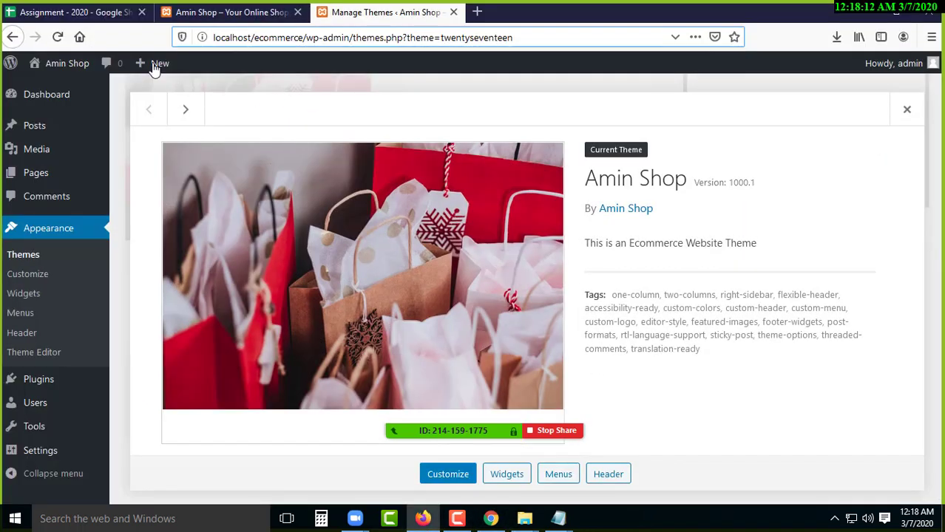
- Reload the theme page, dismiss the Zoom participants list, and open the Plugins list
key("F5")
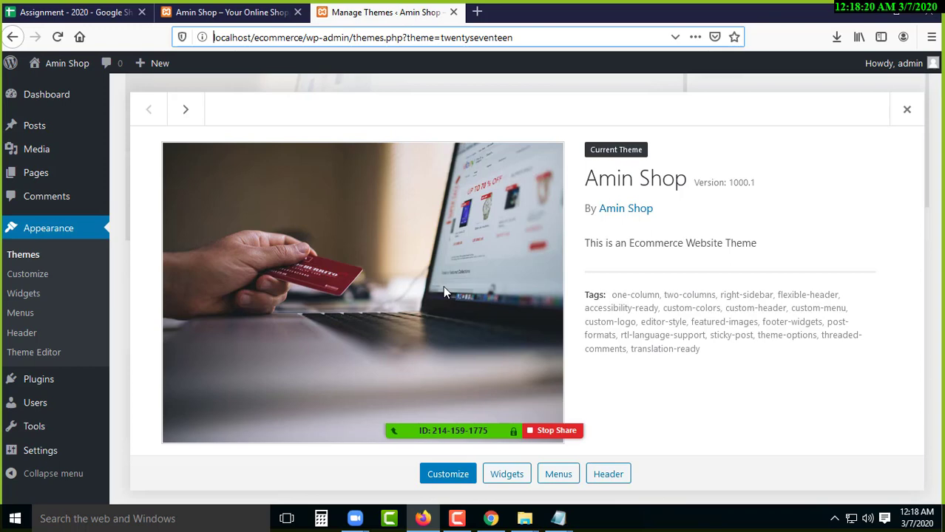
left_click(411, 407)
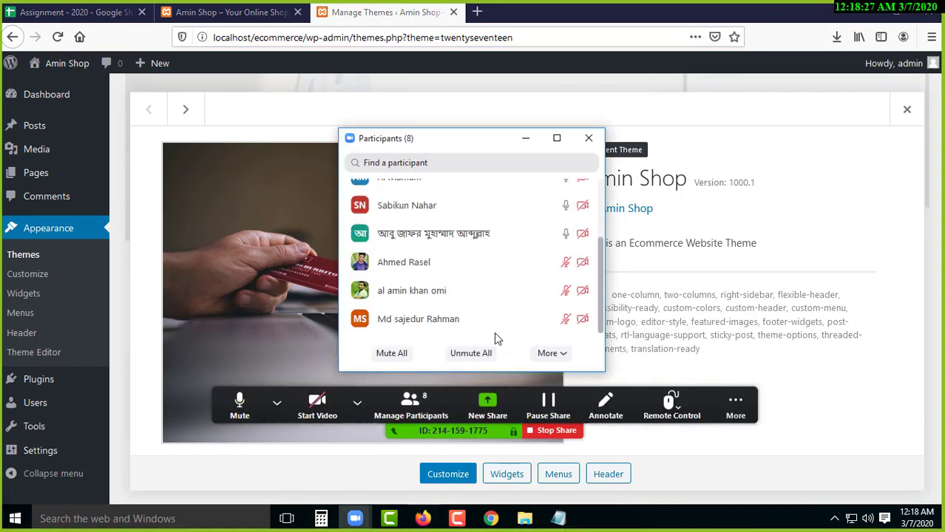
left_click(526, 139)
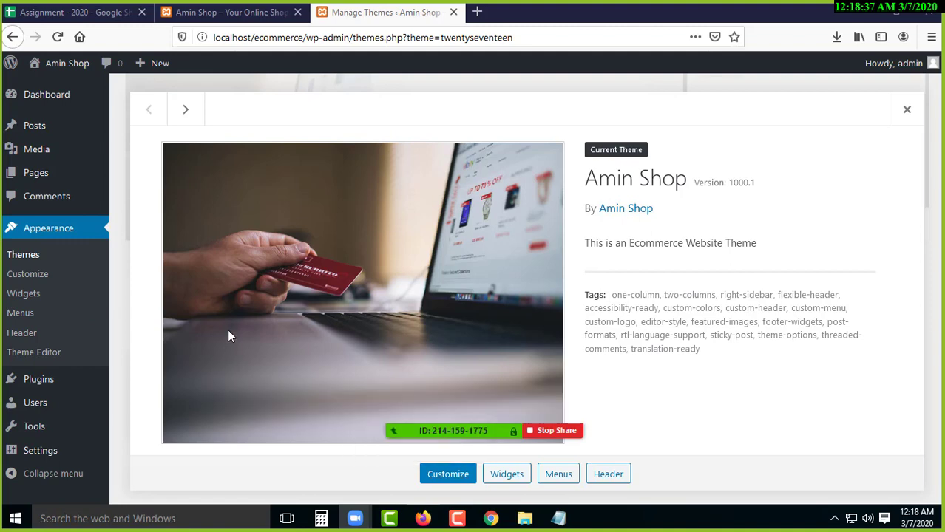
left_click(38, 380)
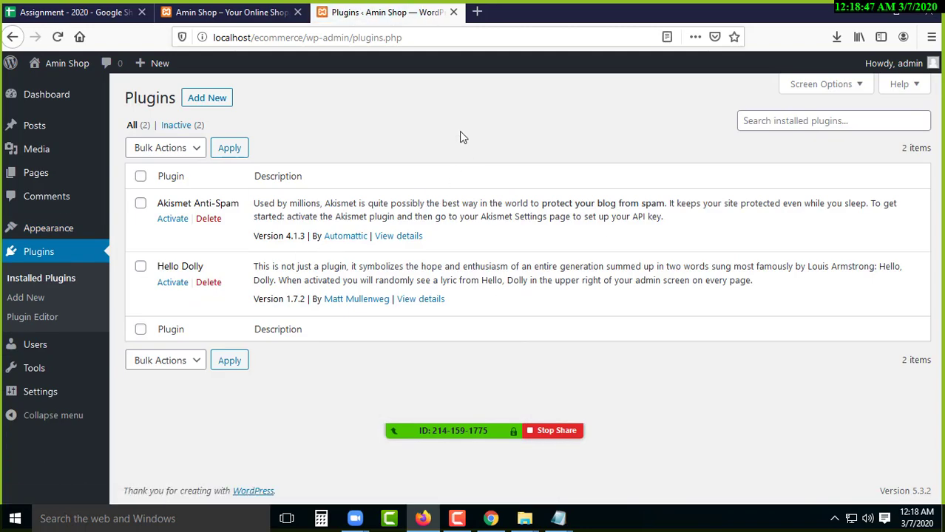
- Install Classic Editor 1.5 from the Add Plugins page and activate it
left_click(196, 99)
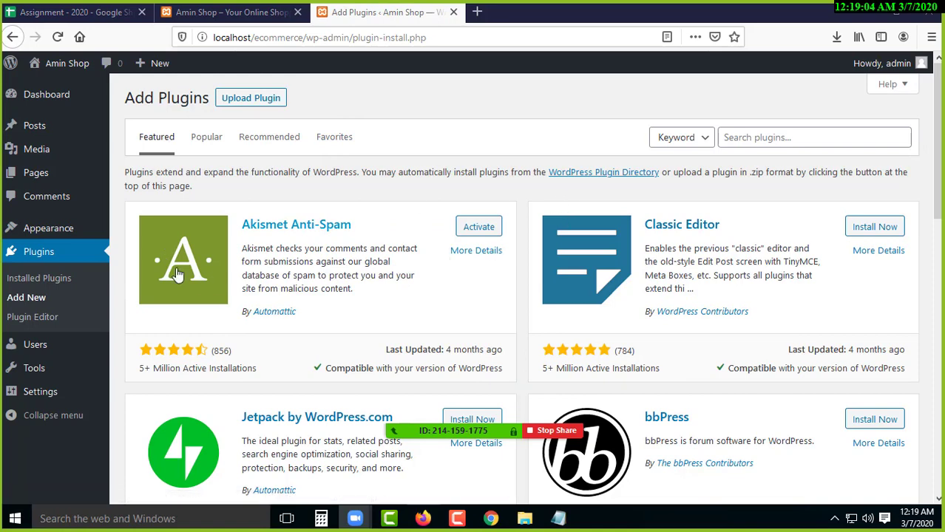
left_click(882, 231)
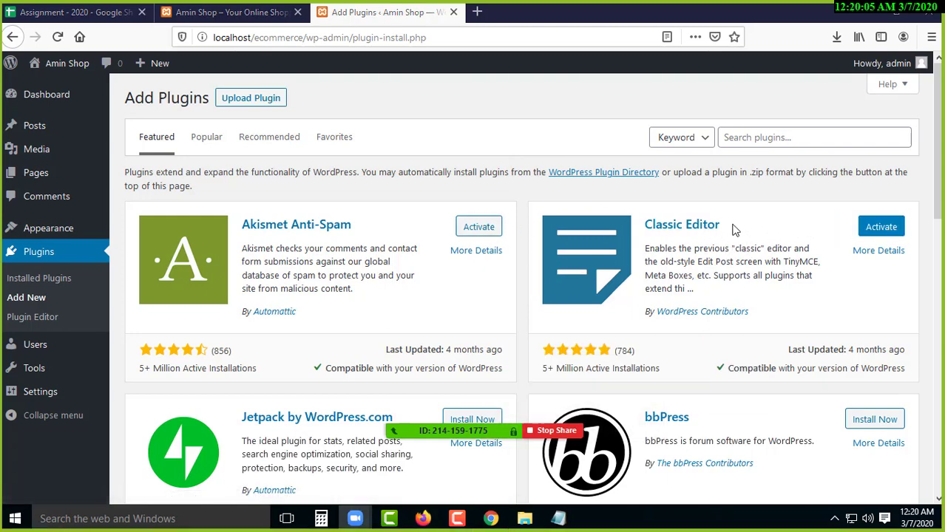
left_click(882, 230)
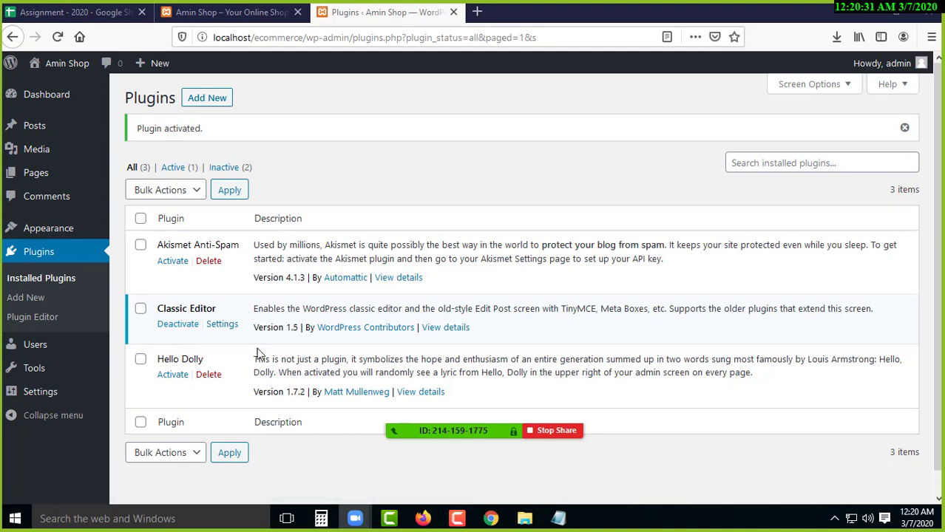
- Deactivate Classic Editor, delete it with confirmation, and return to Add Plugins
left_click(185, 330)
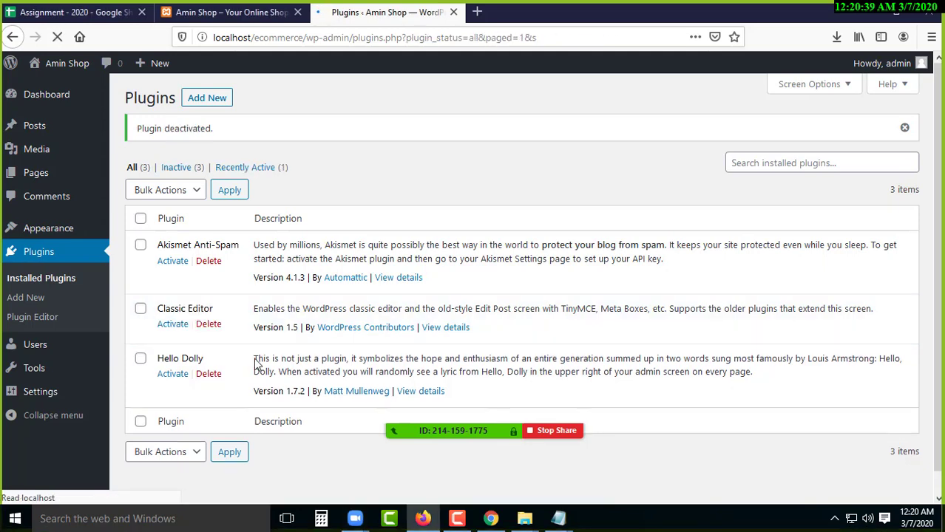
left_click_drag(199, 309, 175, 308)
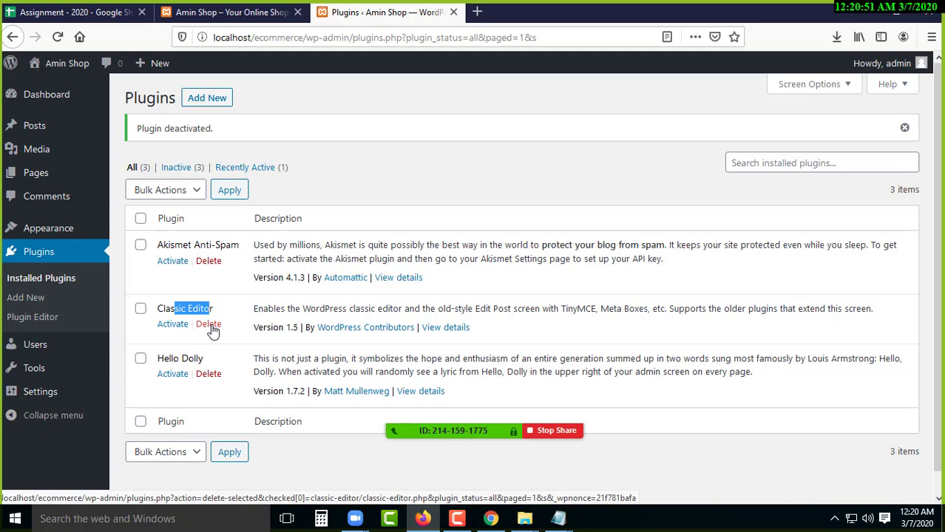
left_click(210, 325)
left_click(494, 249)
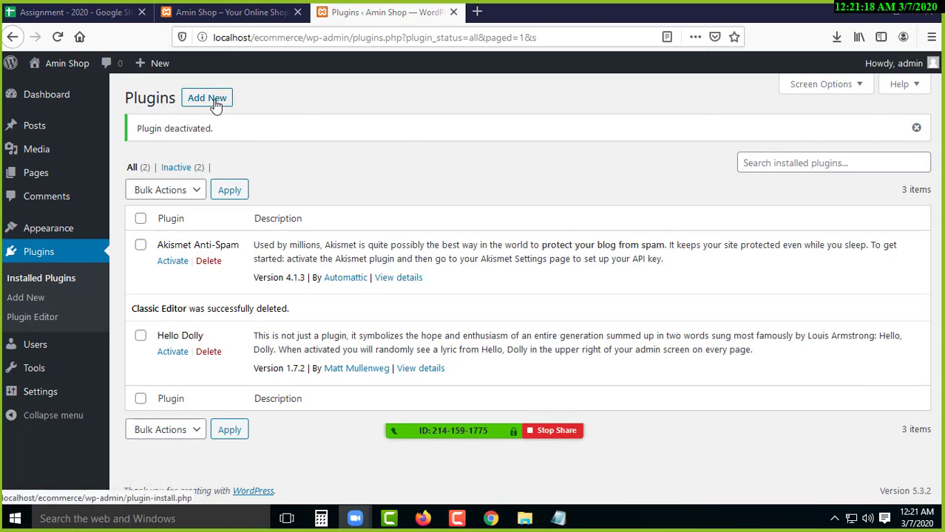
left_click(209, 100)
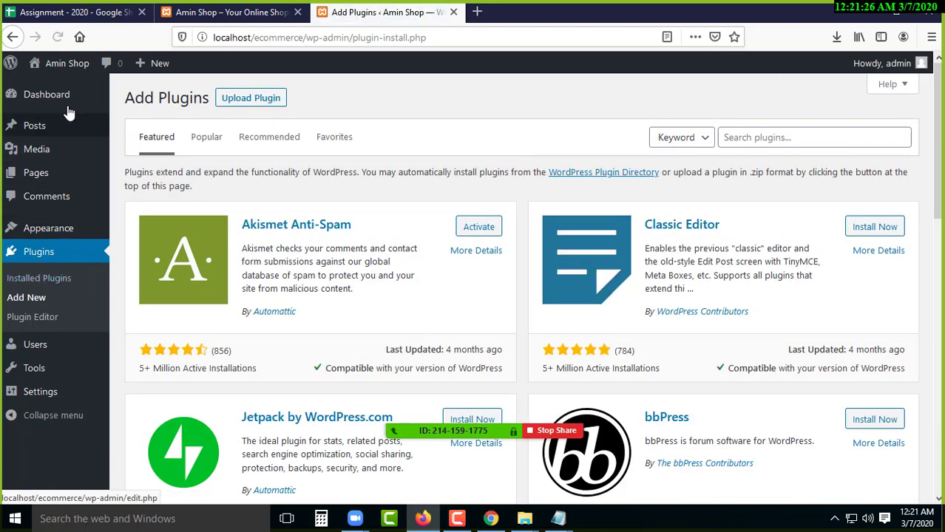
mouse_move(57, 171)
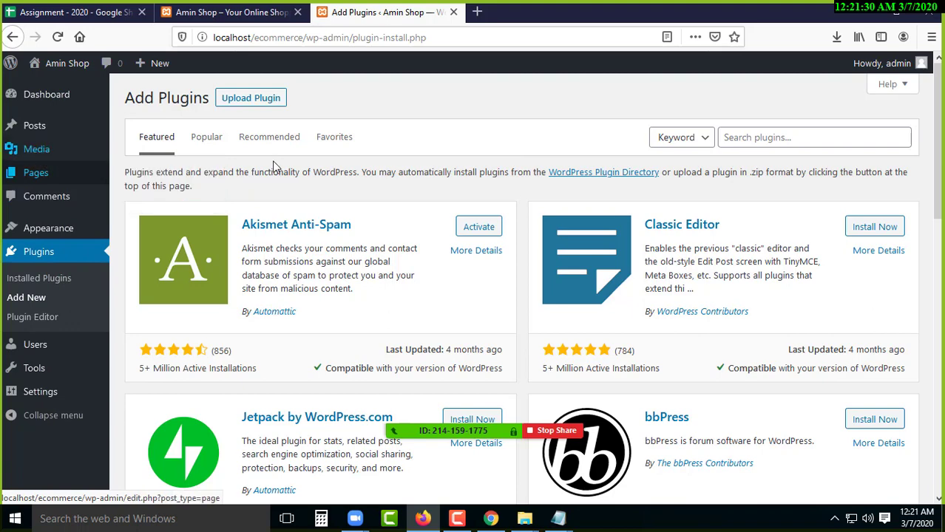
left_click(770, 137)
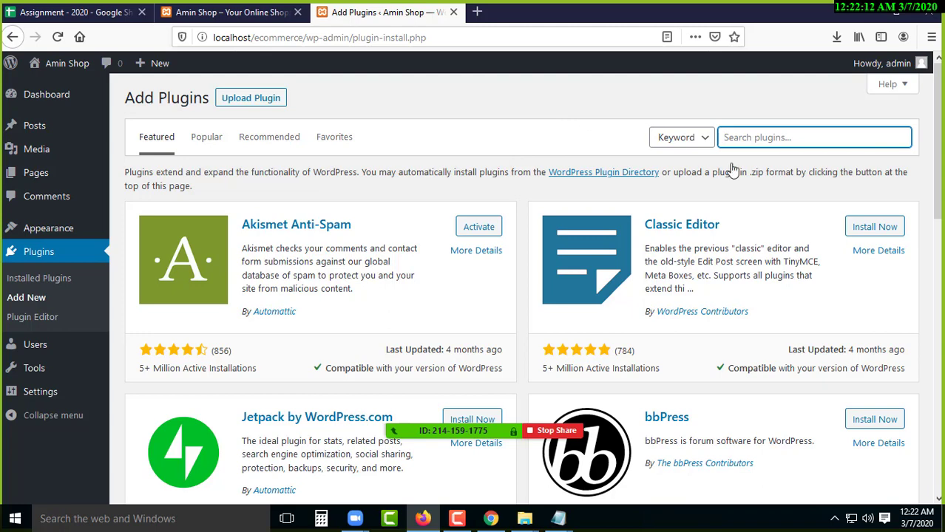
- Search plugins for 'easy update manager' and install Easy Updates Manager
left_click(784, 138)
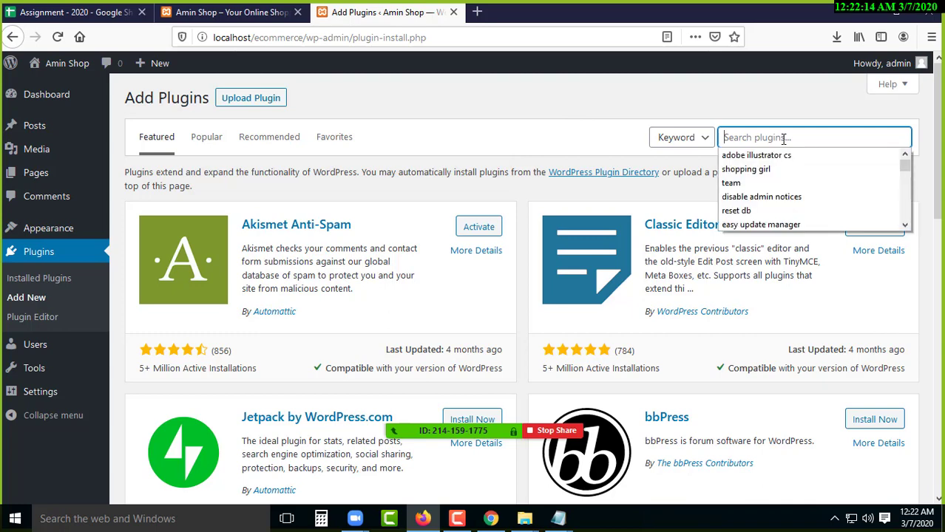
type("ea")
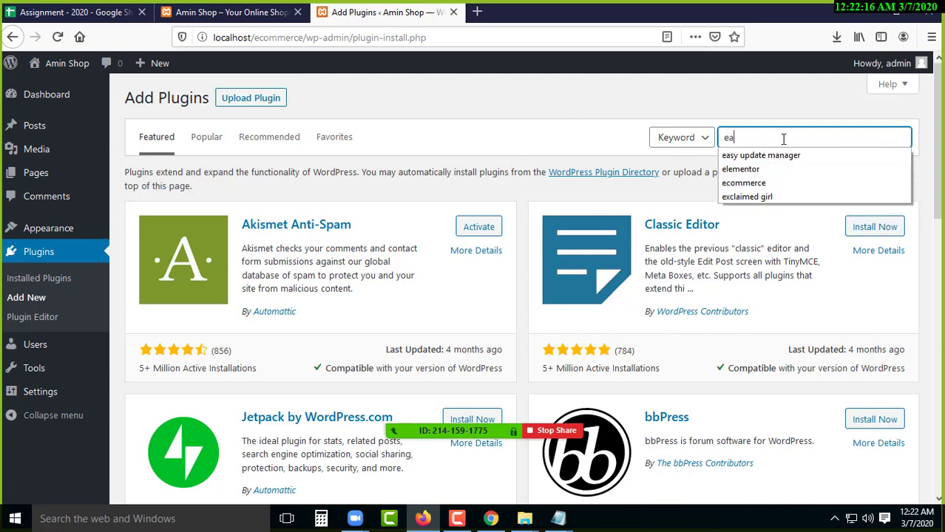
type("sy update")
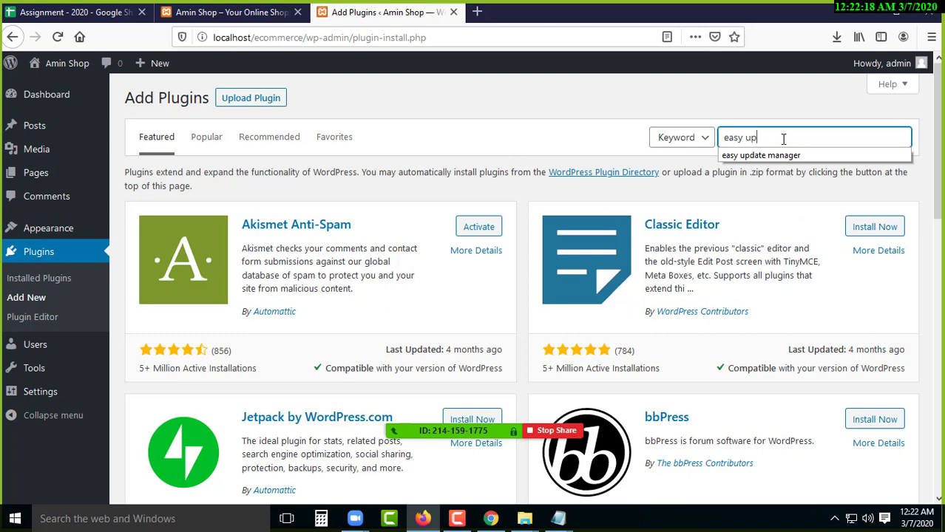
type(" manager")
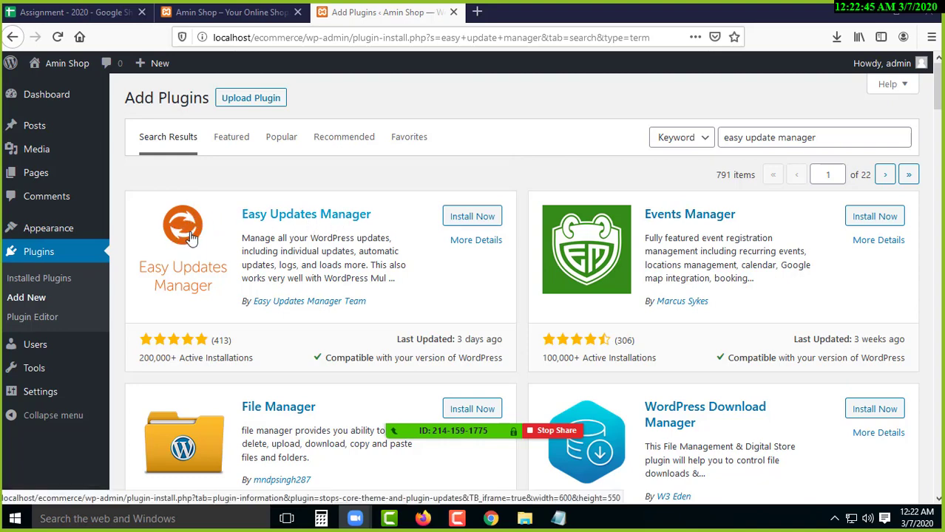
left_click(482, 218)
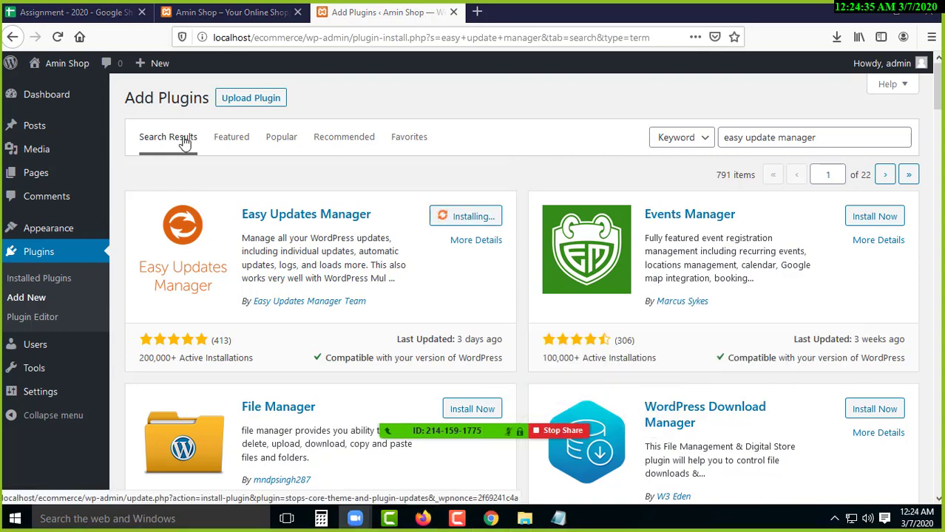
- Reload the stalled page, leave it, and rerun the 'easy update manager' search
left_click(58, 36)
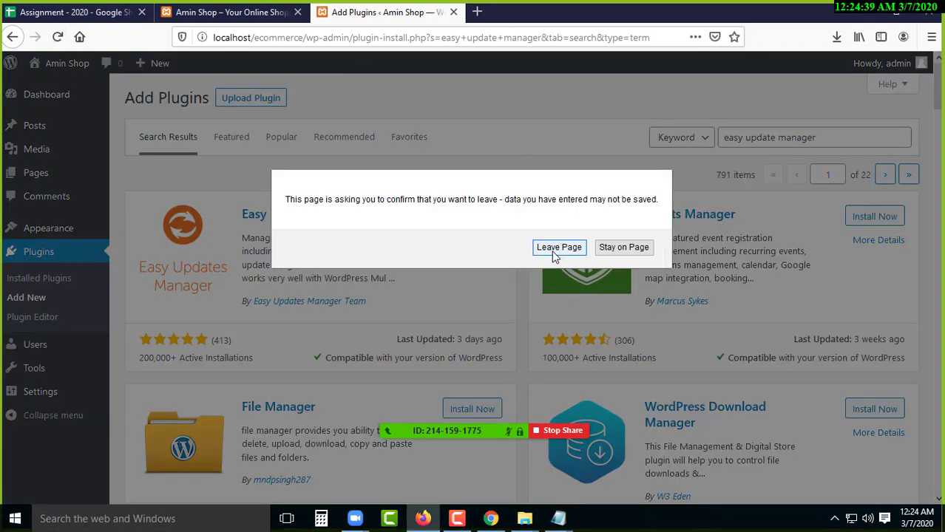
left_click(542, 252)
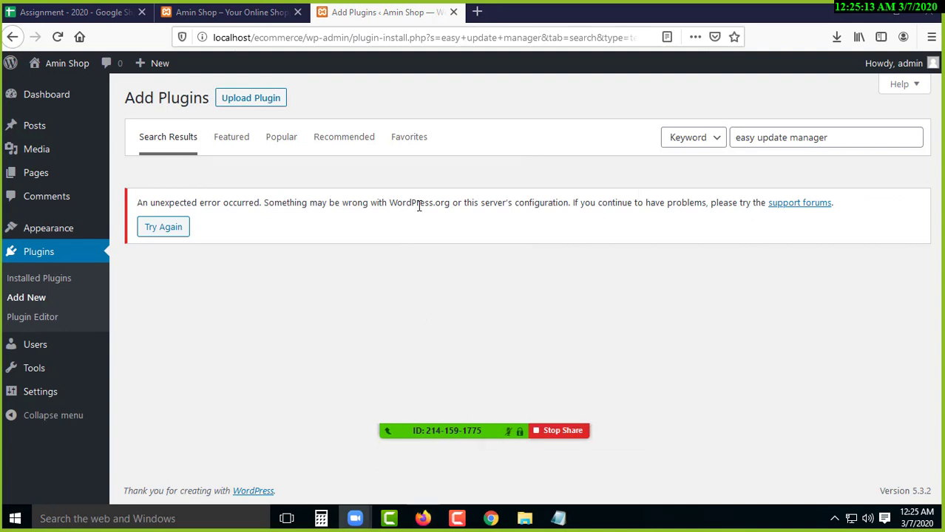
left_click_drag(414, 204, 513, 202)
left_click(512, 202)
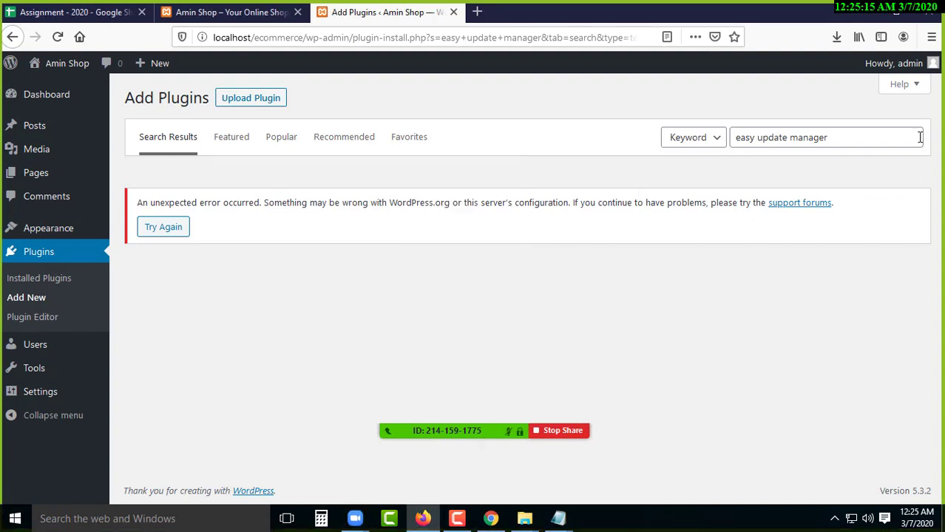
left_click(860, 139)
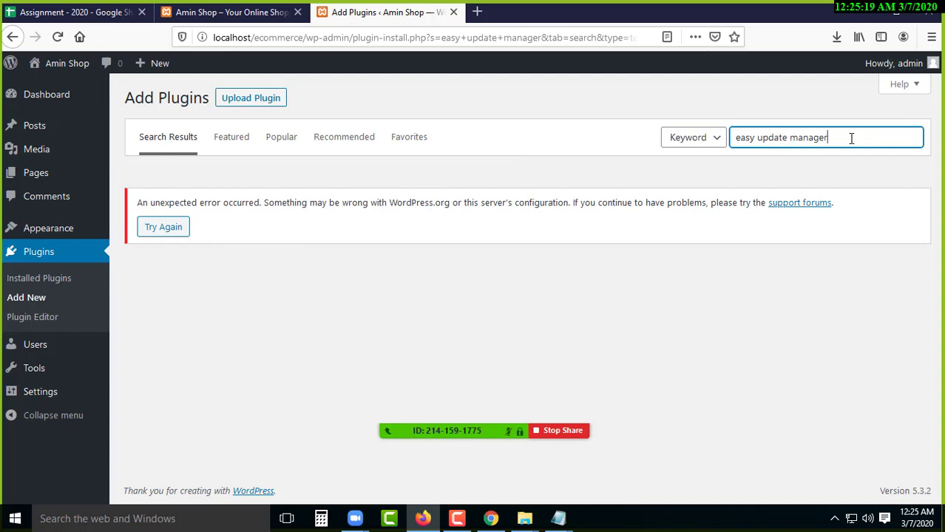
key("Return")
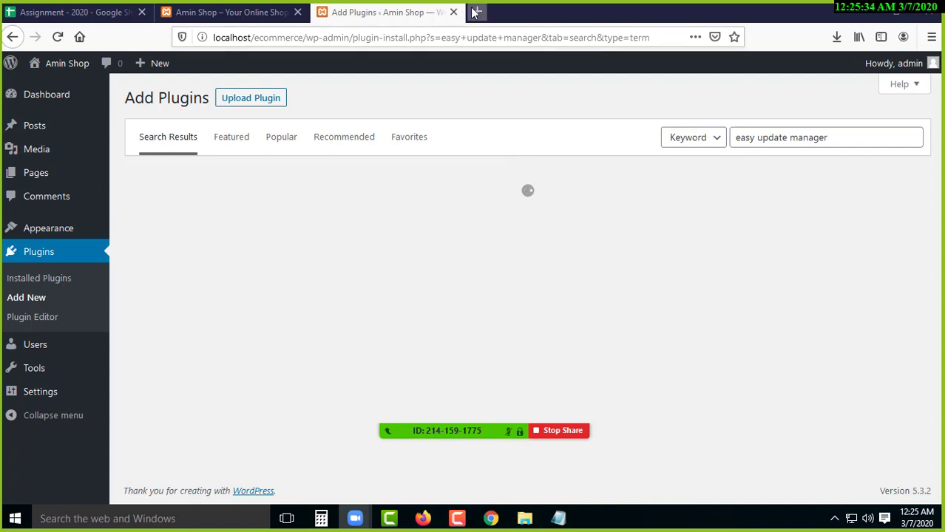
- In a new Firefox tab, search Google for 'easy update manager download'
left_click(477, 12)
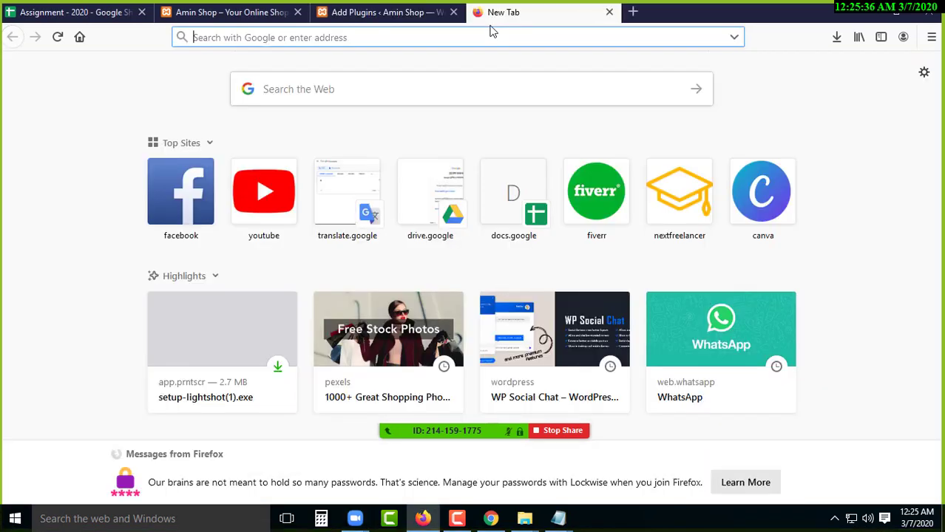
type("easy")
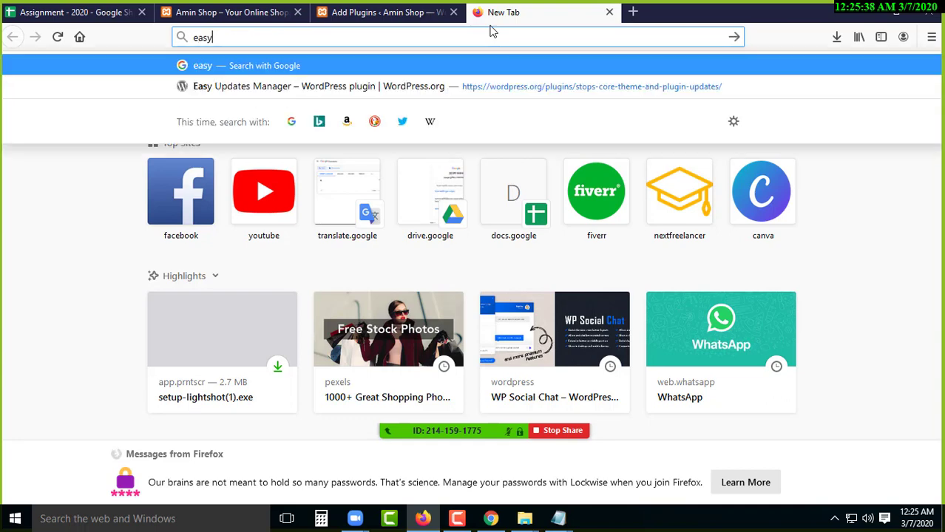
type(" update manage")
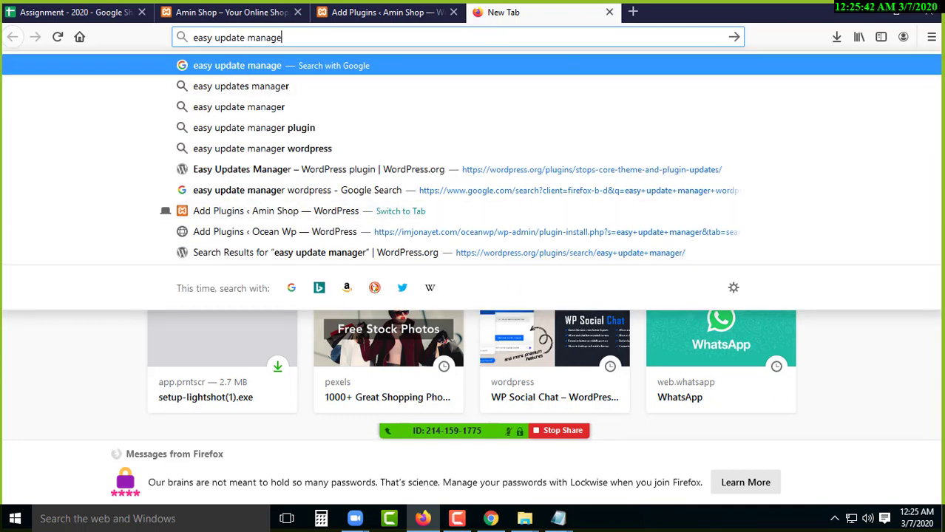
left_click(250, 401)
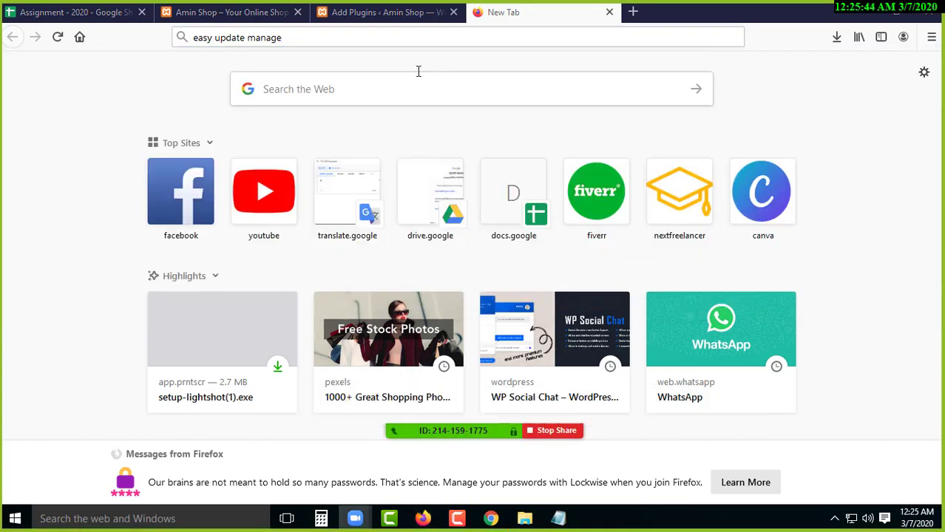
left_click(355, 40)
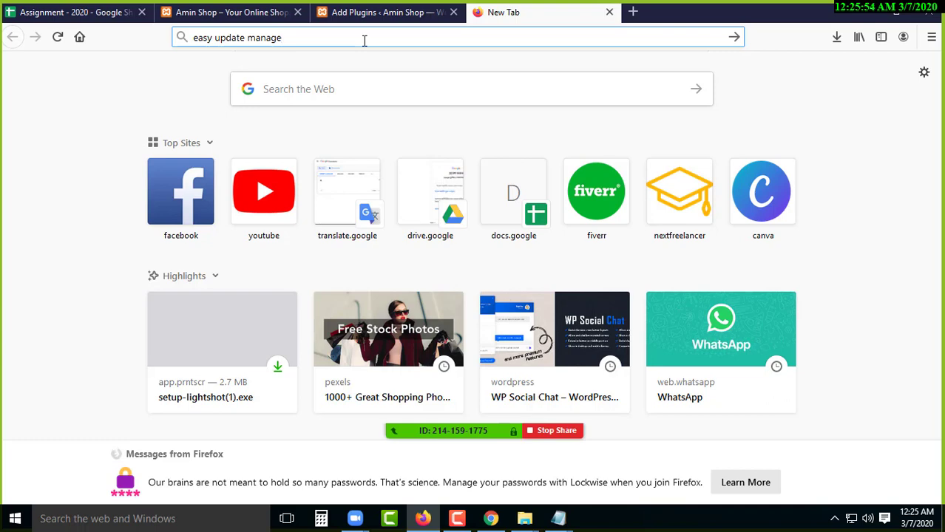
left_click(397, 12)
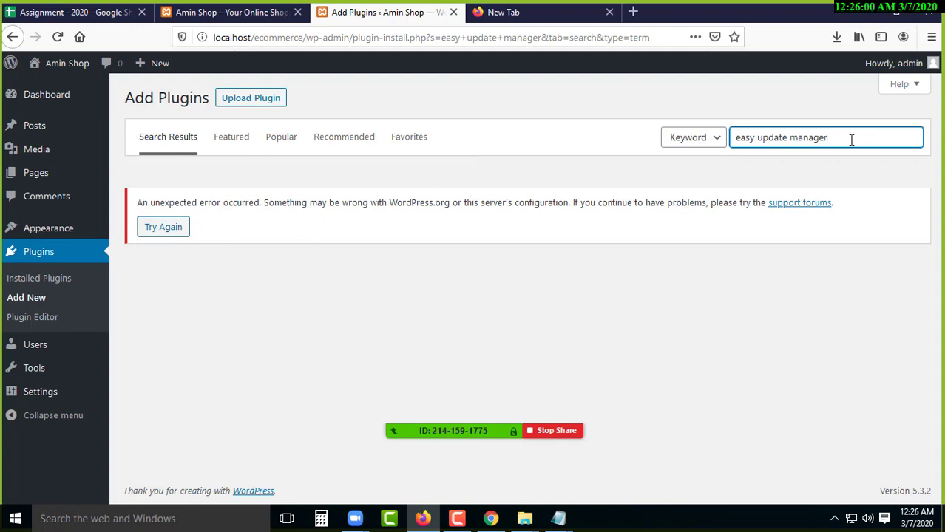
left_click(541, 11)
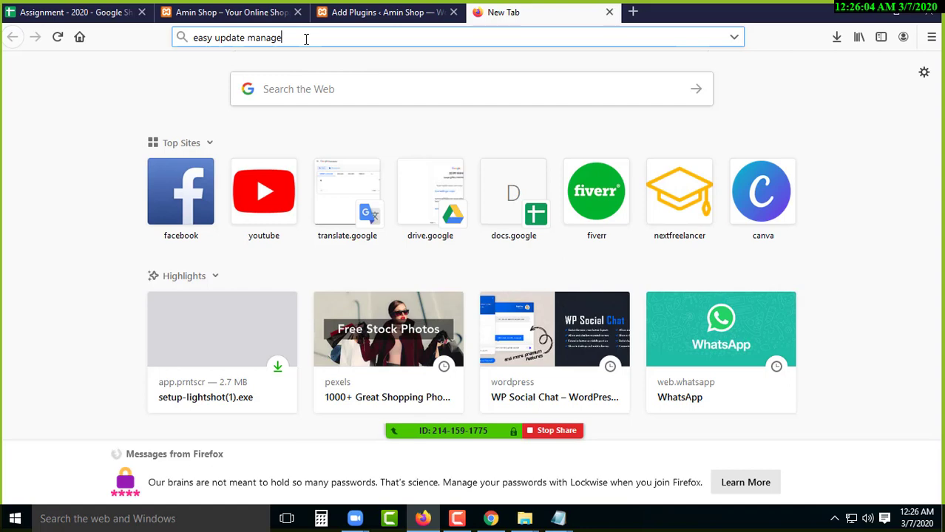
type("r do")
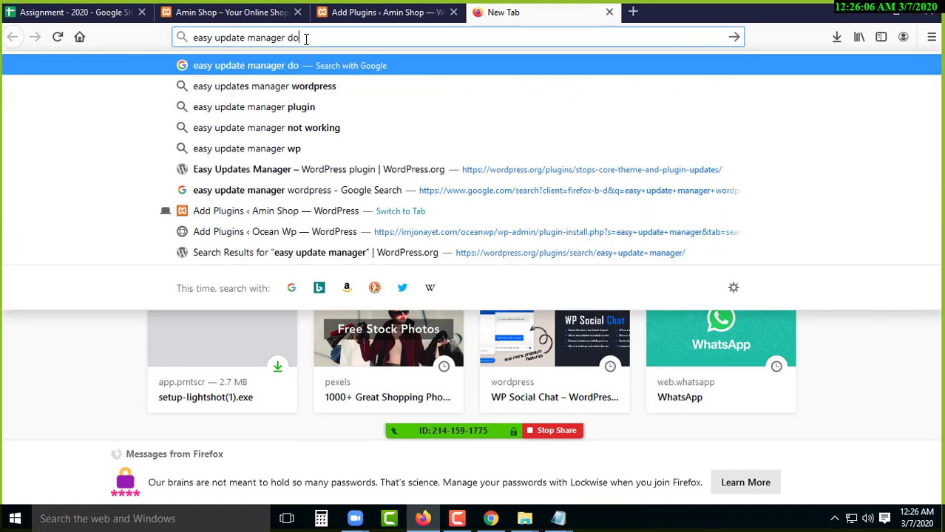
type("wnload")
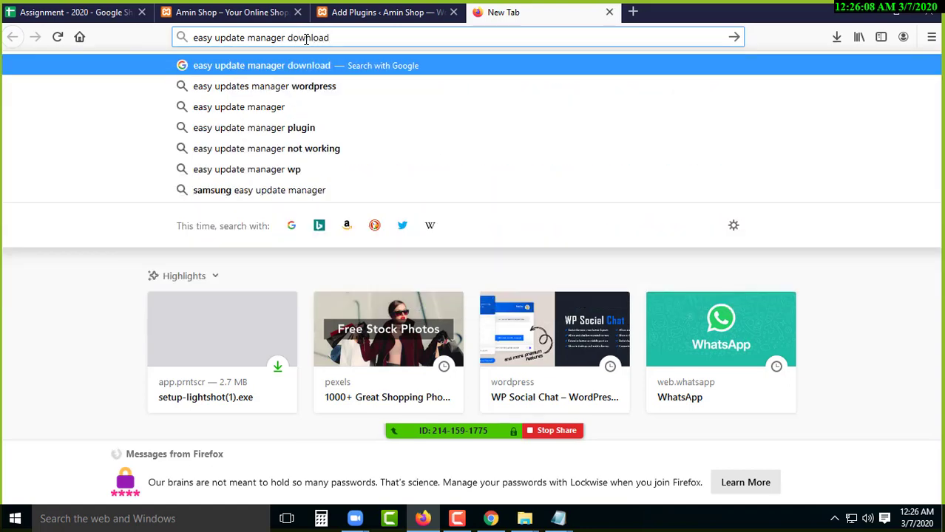
key("Return")
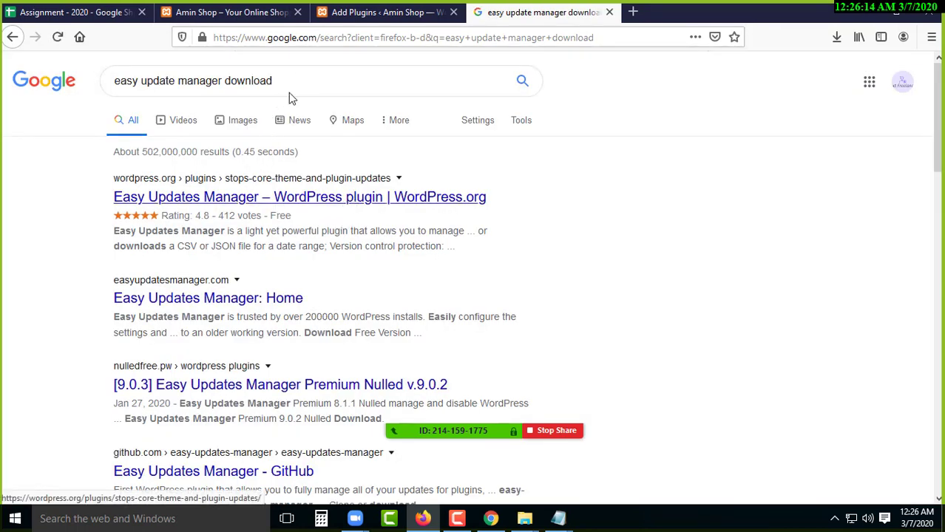
- Open the first Easy Updates Manager result, then return to the WordPress Add Plugins tab showing the error
left_click(331, 199)
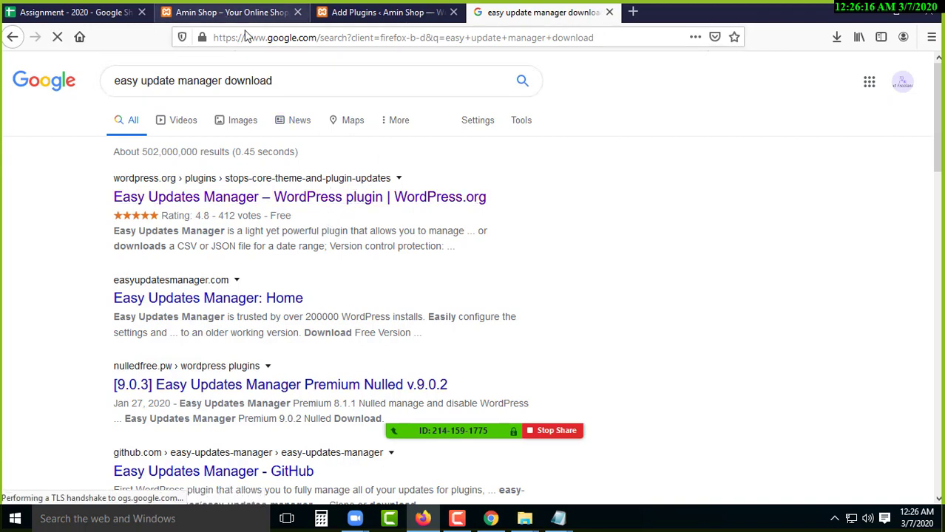
left_click(229, 16)
left_click(374, 19)
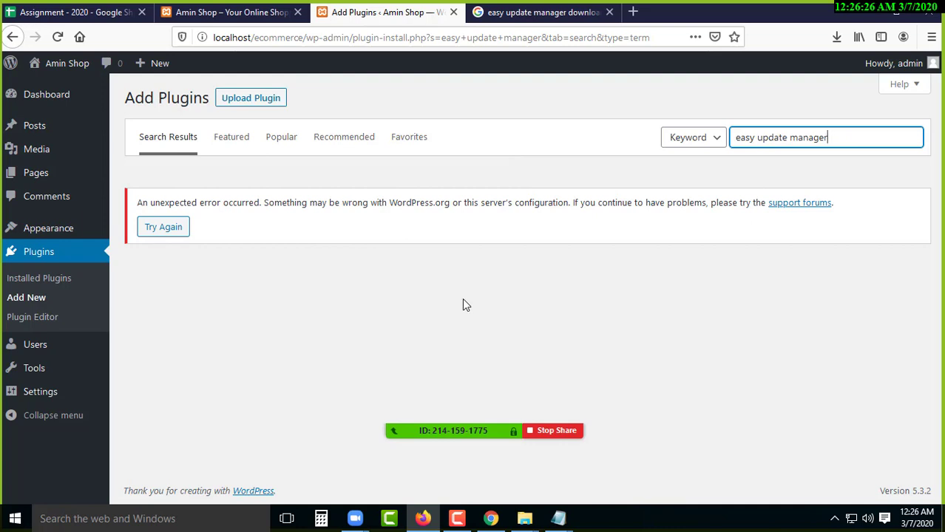
left_click(500, 180)
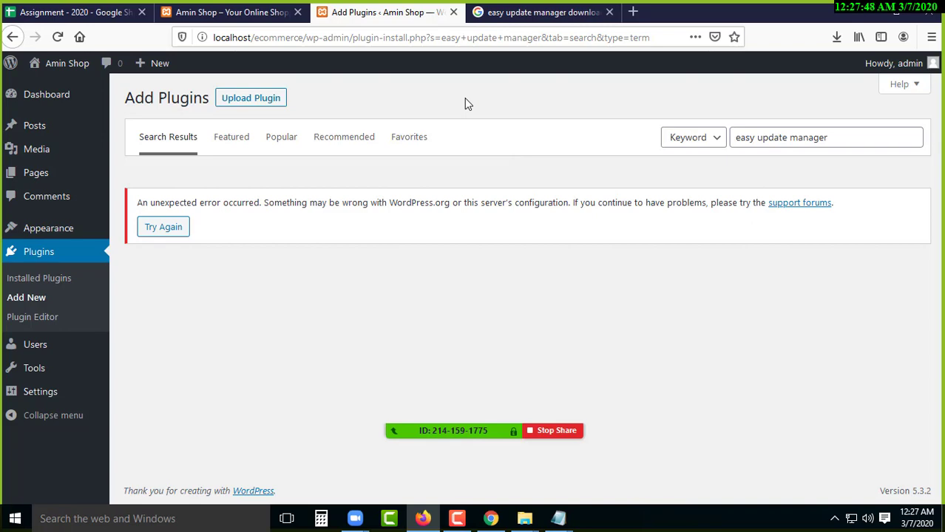
- From the 'easy update manager download' Google results, open the Easy Updates Manager WordPress.org plugin page
left_click(539, 13)
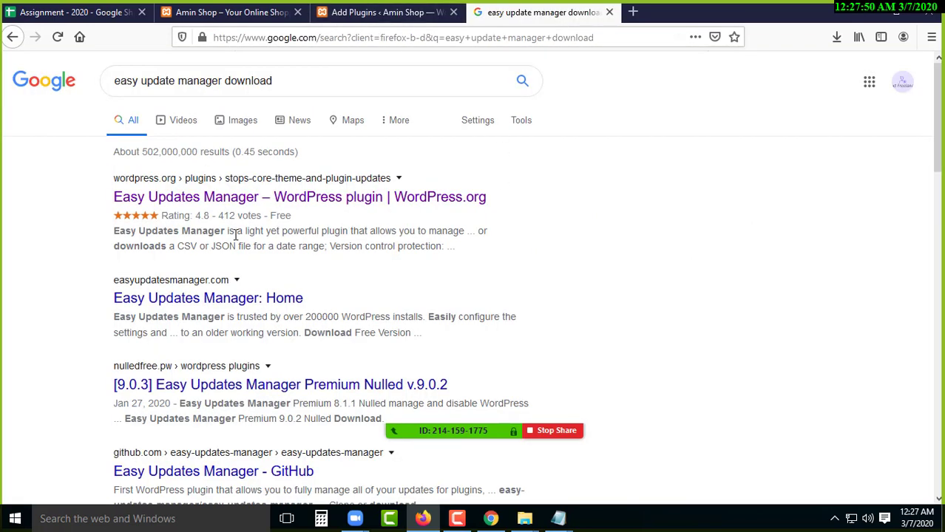
left_click(346, 79)
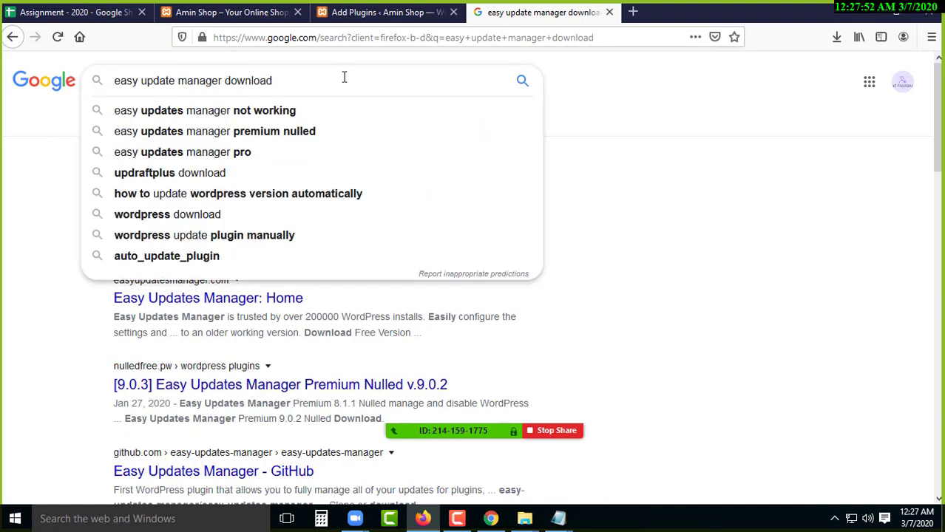
left_click_drag(286, 79, 103, 78)
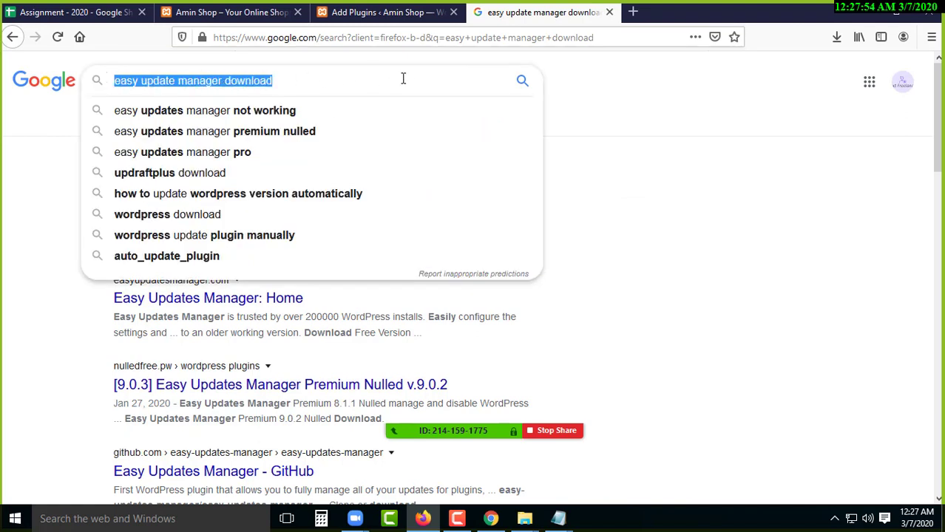
left_click(681, 104)
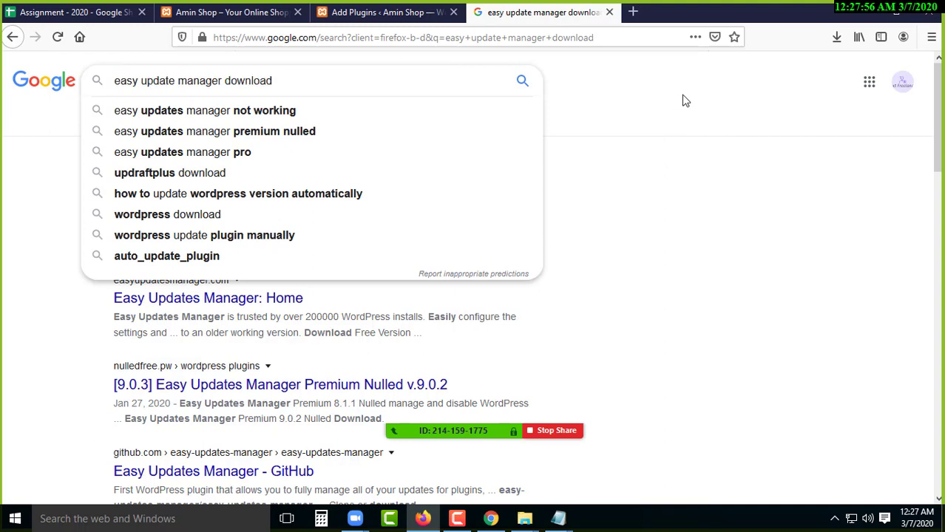
left_click_drag(297, 80, 77, 78)
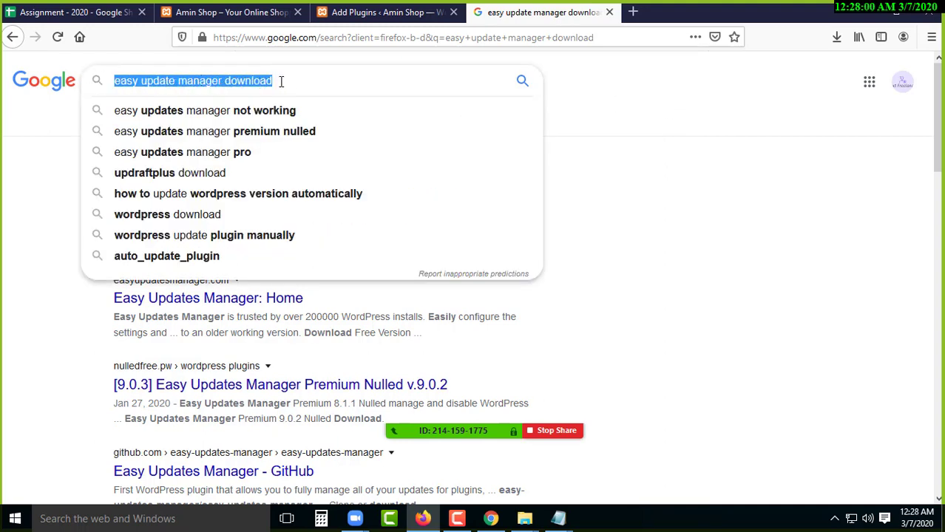
left_click(281, 81)
left_click(694, 148)
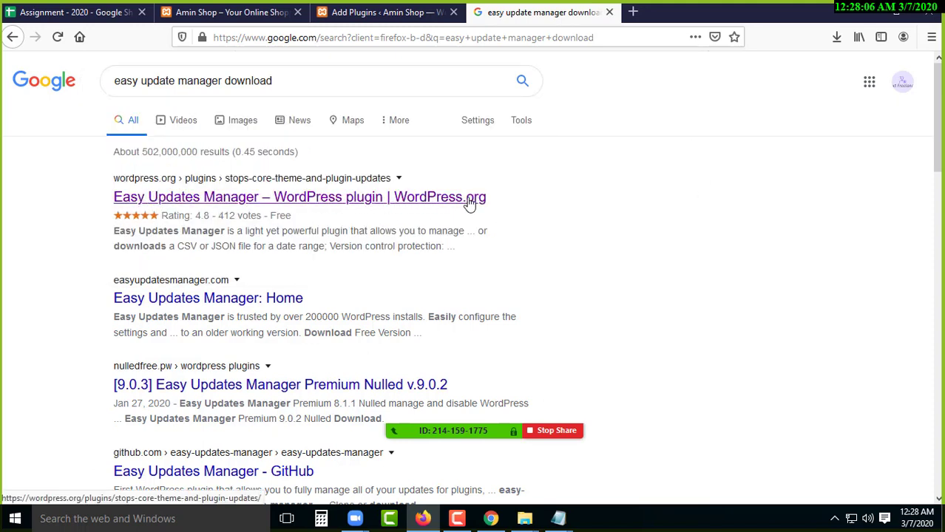
left_click(275, 200)
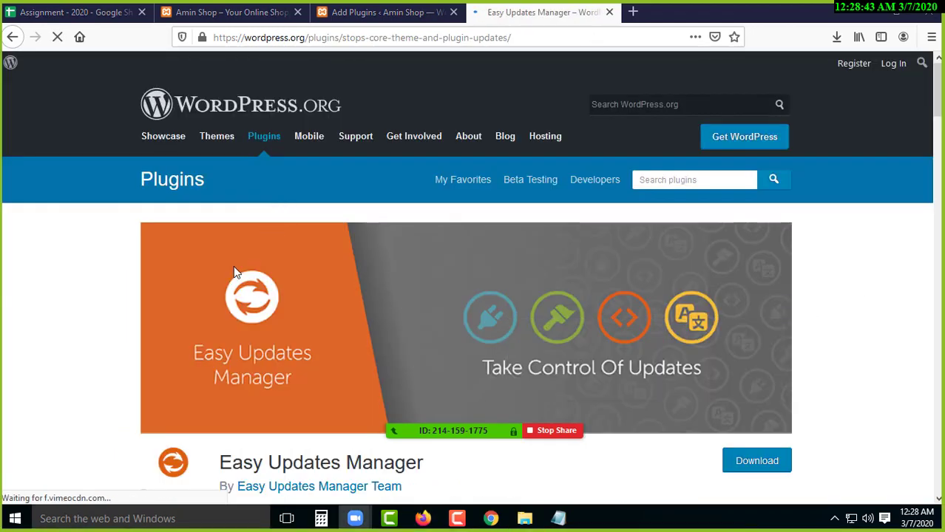
- Download the Easy Updates Manager plugin zip and save it to disk
scroll(311, 289, "down", 2)
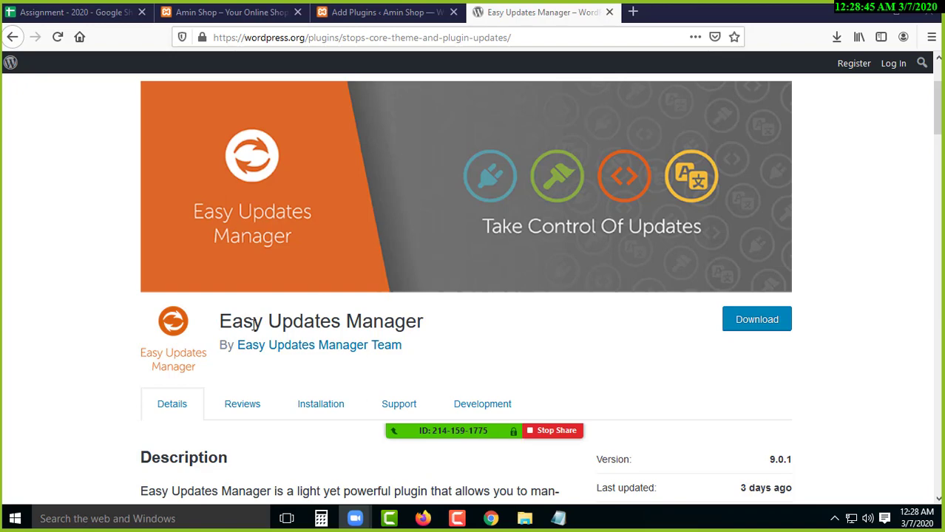
left_click(760, 326)
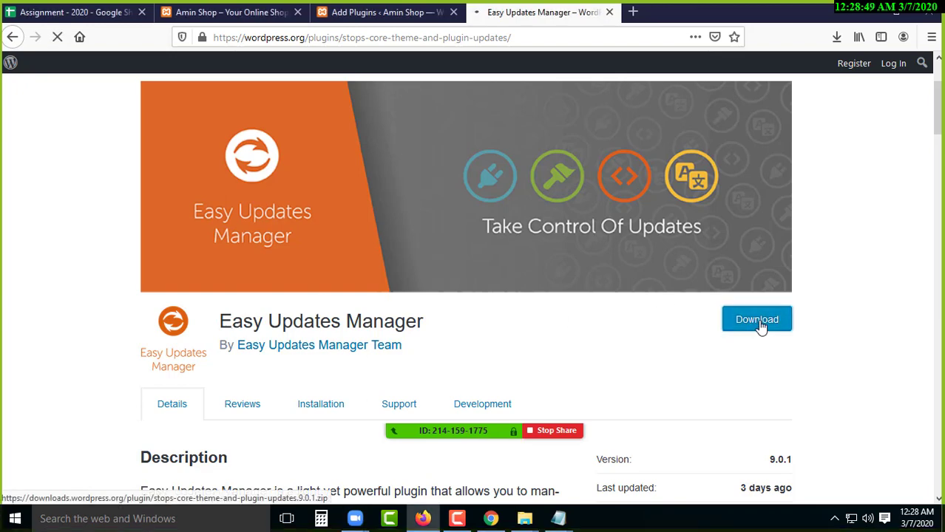
left_click(376, 296)
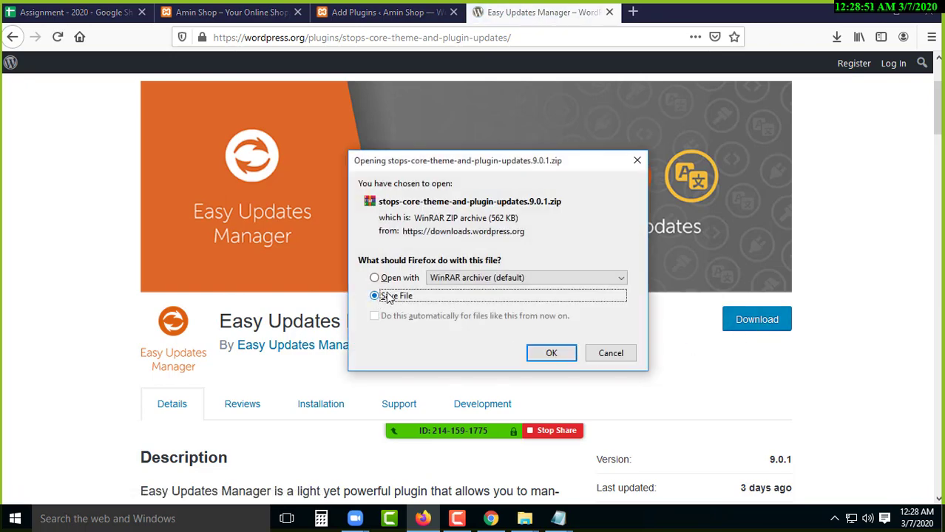
double_click(495, 217)
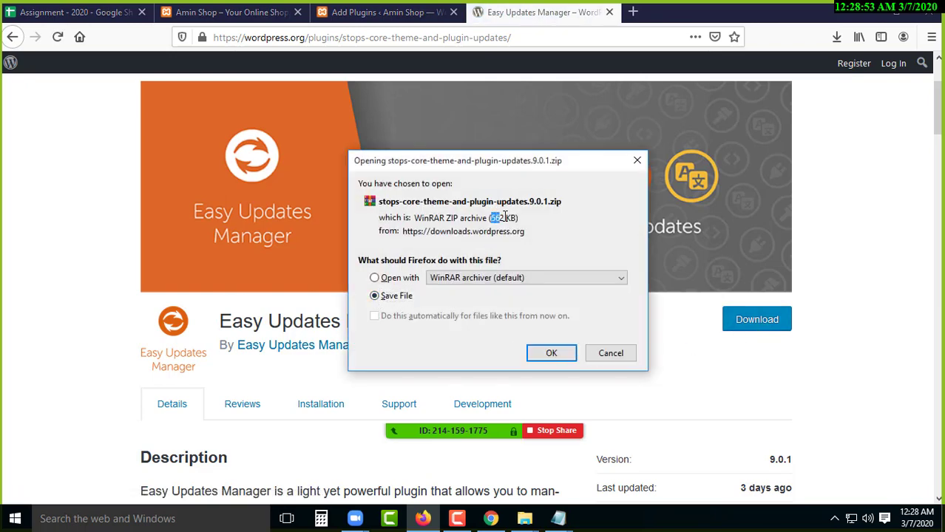
left_click(551, 352)
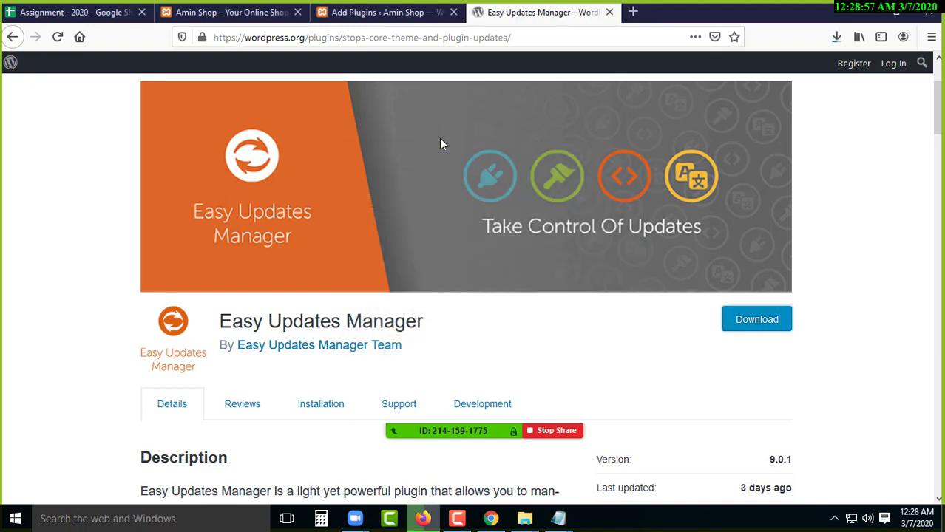
- Show Firefox's recent downloads list with stops-core-theme-and-plugin-updates.9.0.1.zip
left_click(288, 13)
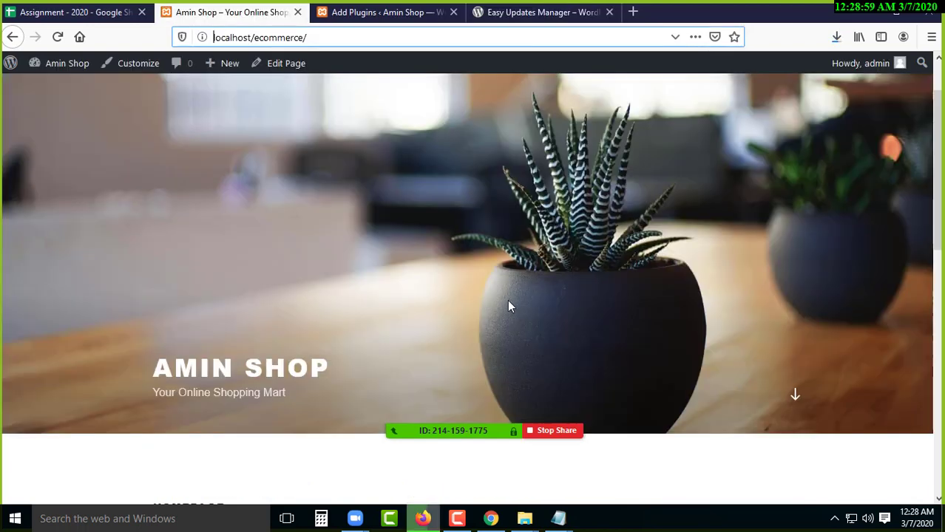
left_click(381, 13)
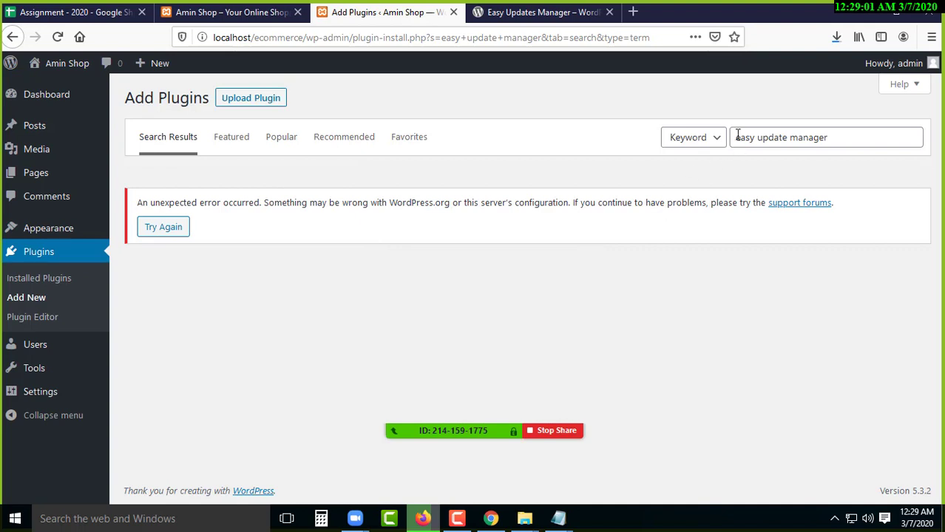
left_click(553, 13)
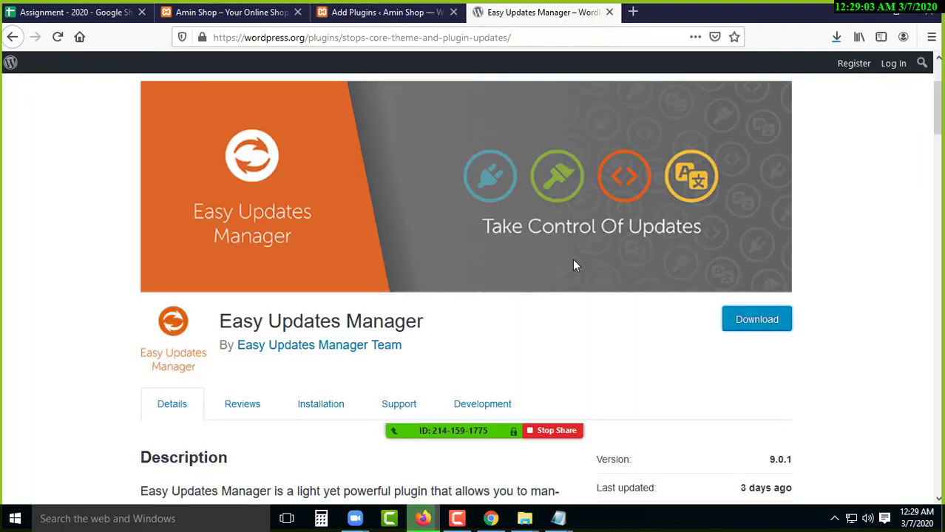
left_click(834, 37)
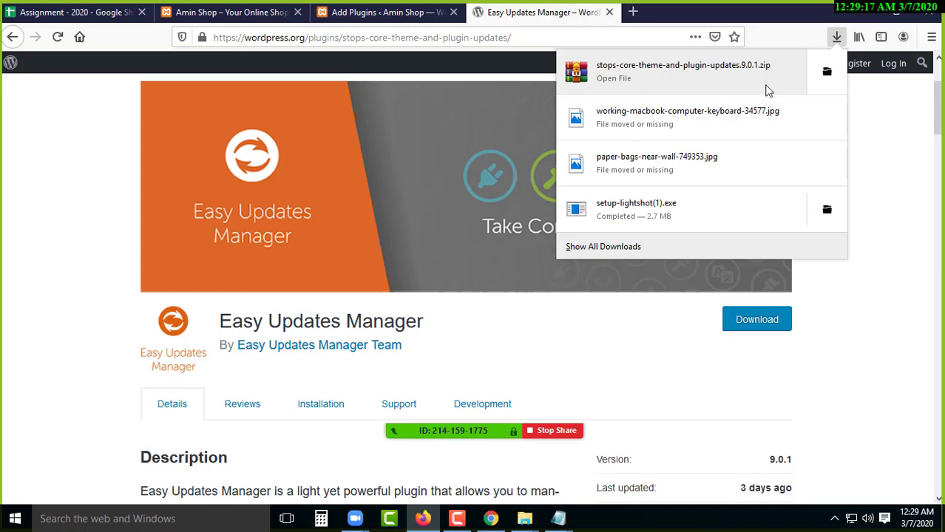
- Move stops-core-theme-and-plugin-updates.9.0.1.zip from Downloads into the batch 4 Class 4 Plugins folder
left_click(829, 73)
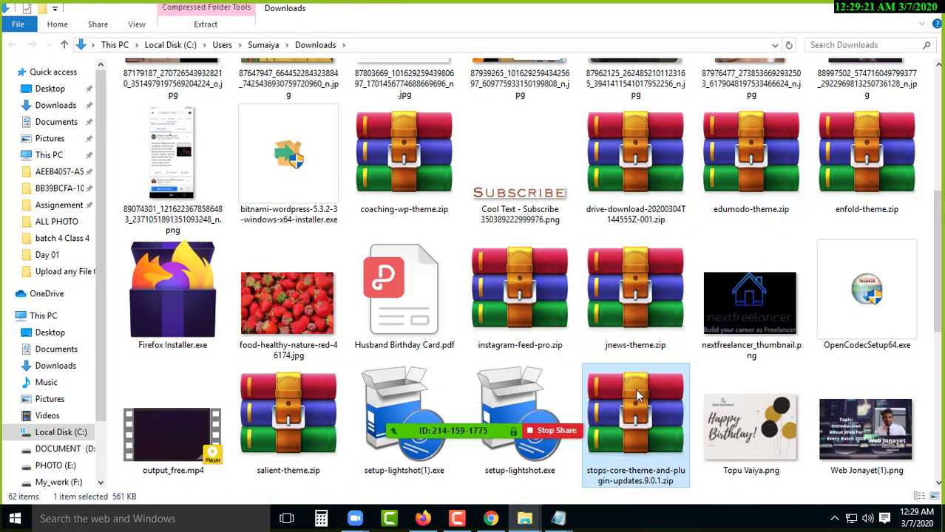
right_click(634, 385)
left_click(648, 321)
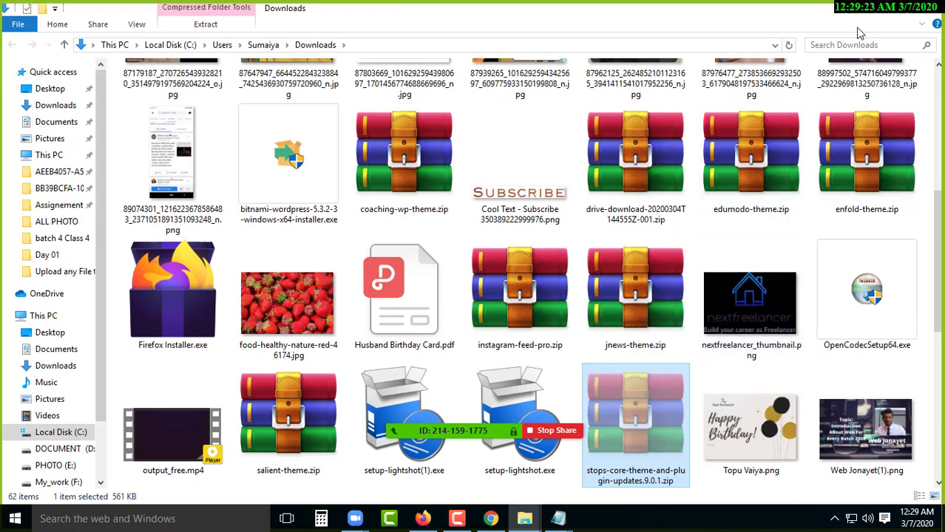
left_click(869, 13)
key("alt+Tab")
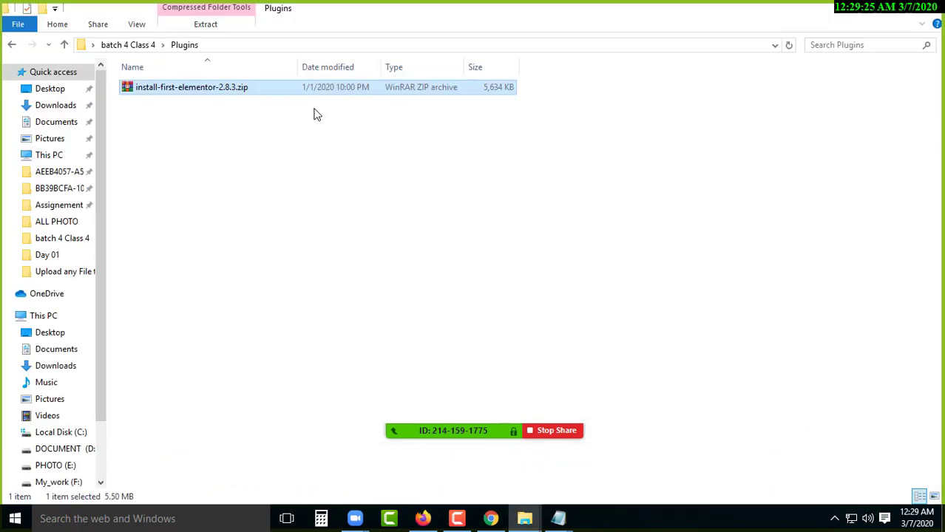
left_click(64, 44)
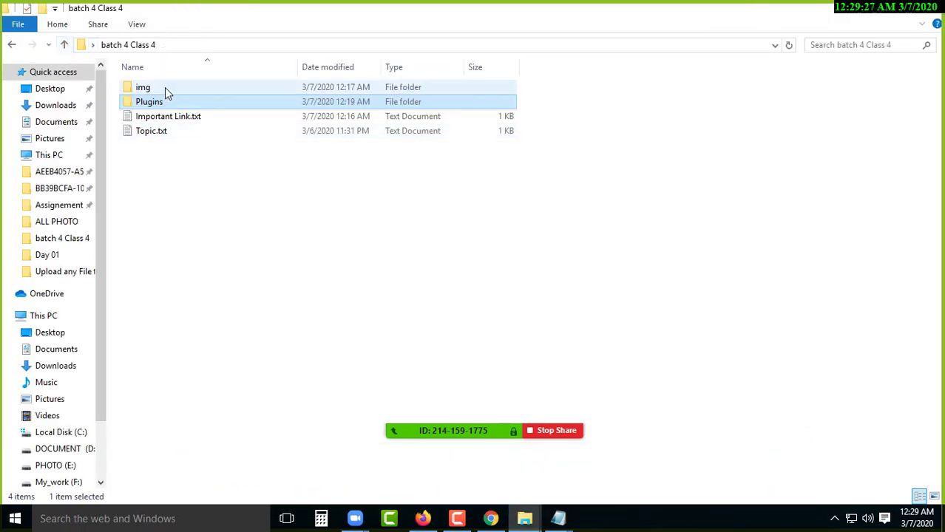
double_click(147, 101)
right_click(189, 114)
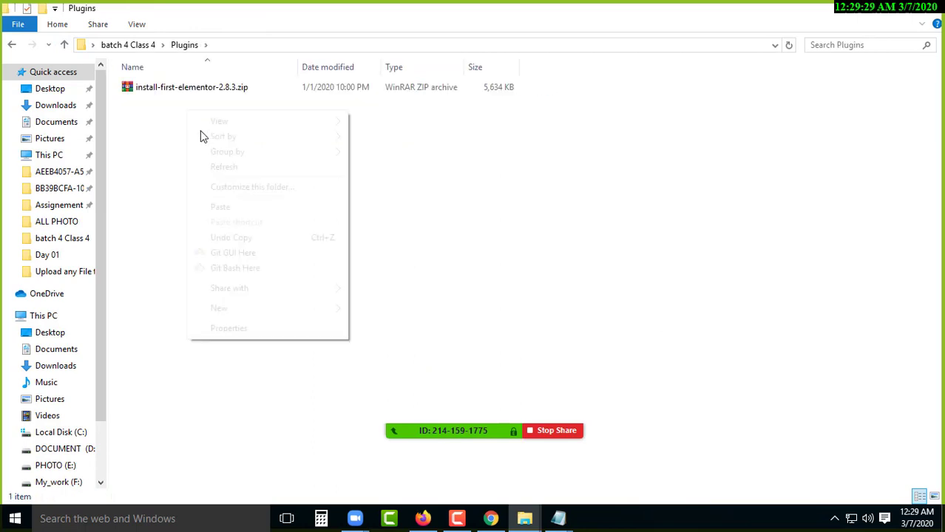
left_click(213, 207)
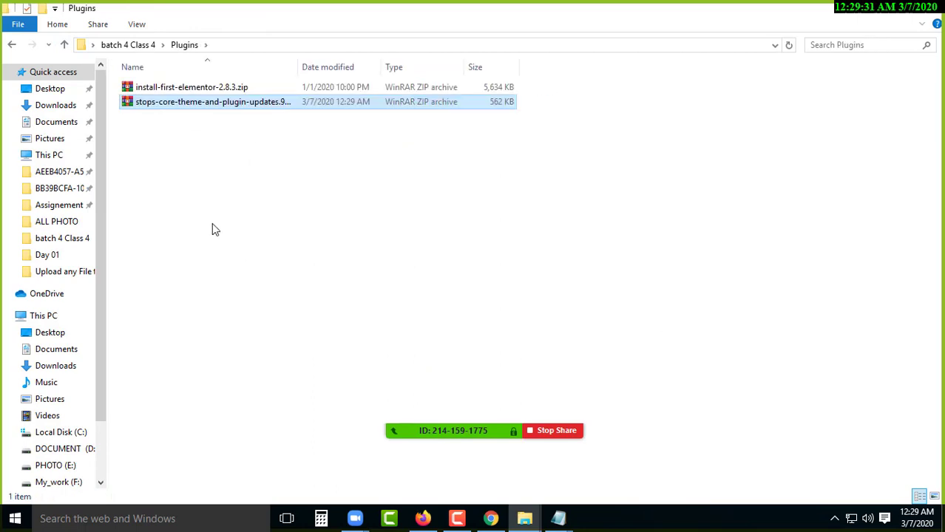
- Delete install-first-elementor-2.8.3.zip from the Plugins folder and return to Firefox
left_click(250, 89)
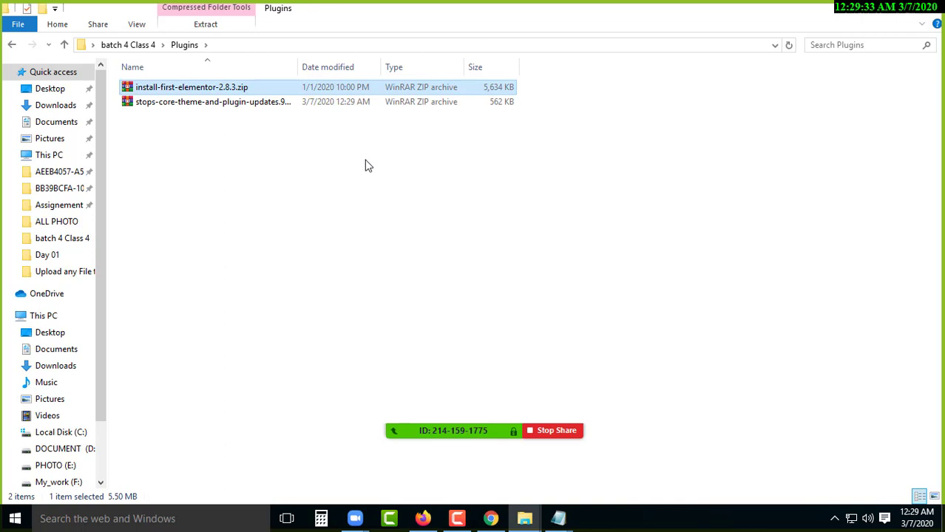
key("Delete")
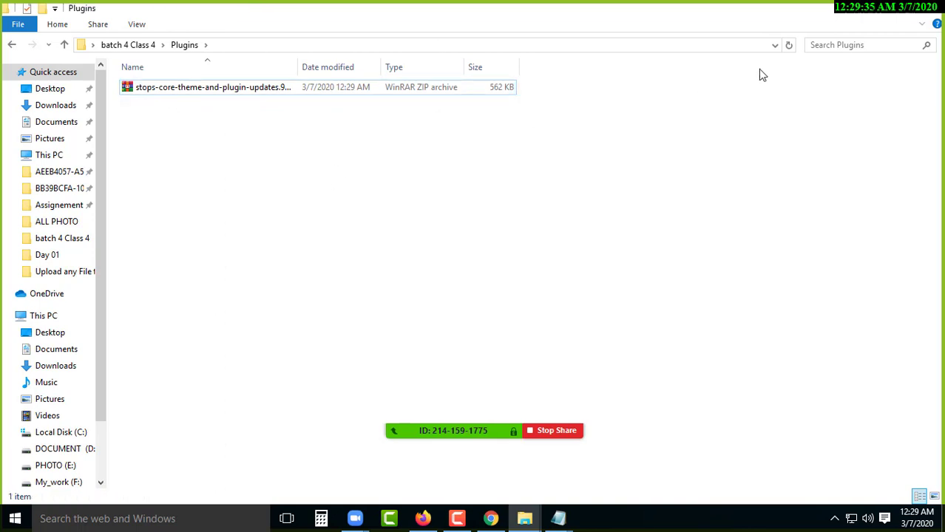
left_click(863, 10)
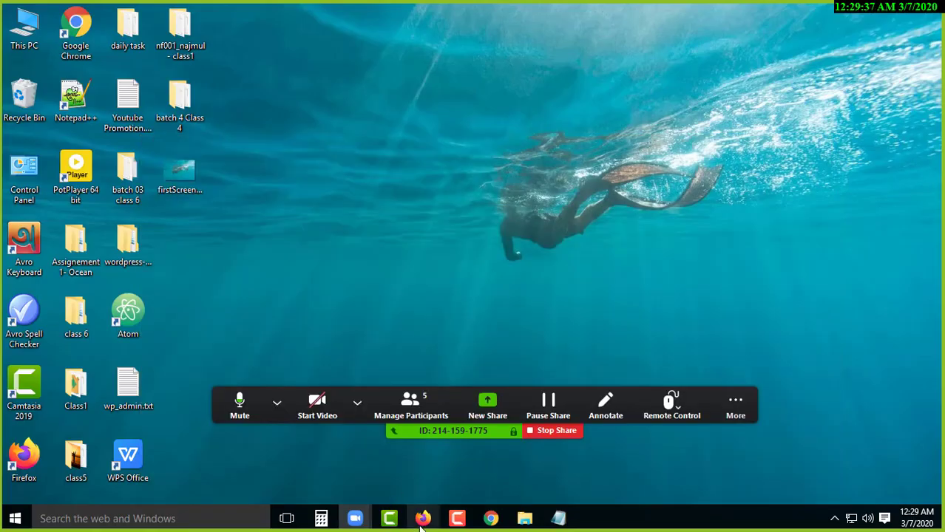
left_click(423, 521)
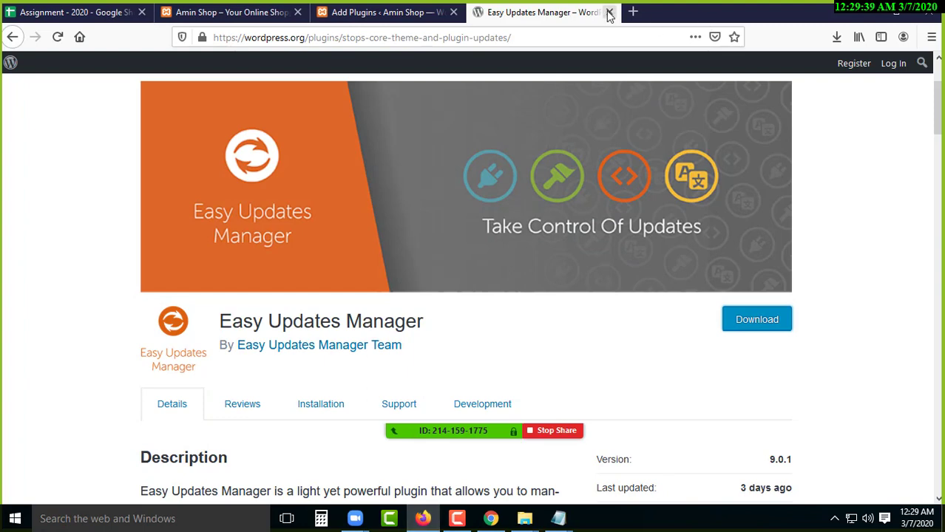
- Choose Desktop > batch 4 Class 4 > Plugins > stops-core-theme-and-plugin-updates.9.0.1.zip for Upload Plugin
left_click(610, 14)
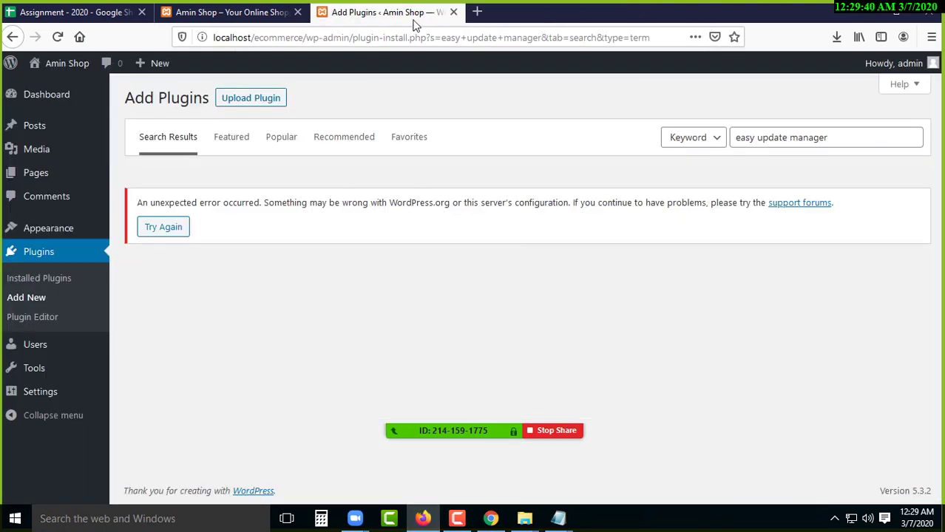
left_click(250, 99)
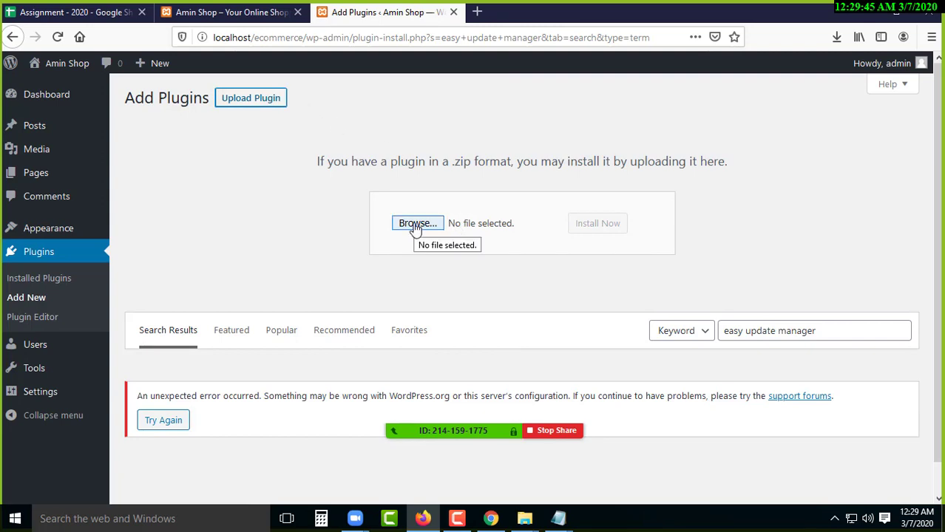
left_click(415, 226)
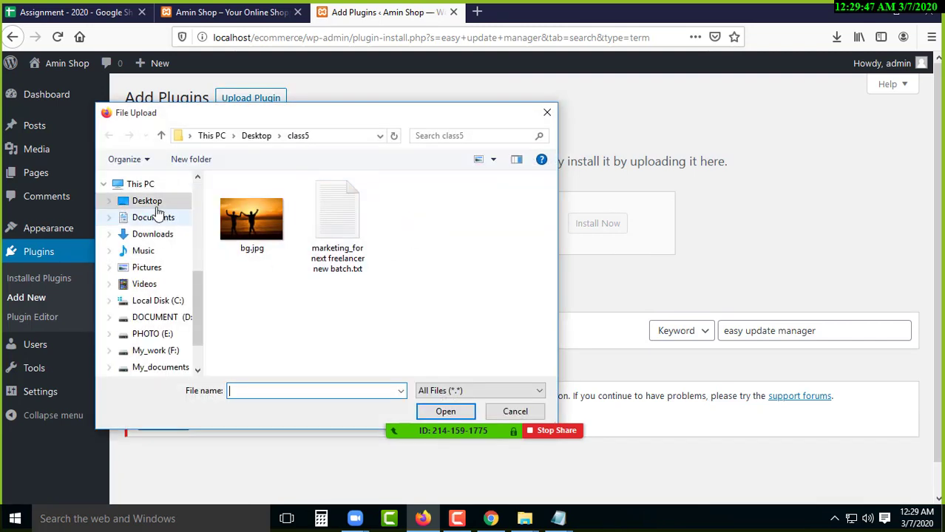
left_click(148, 202)
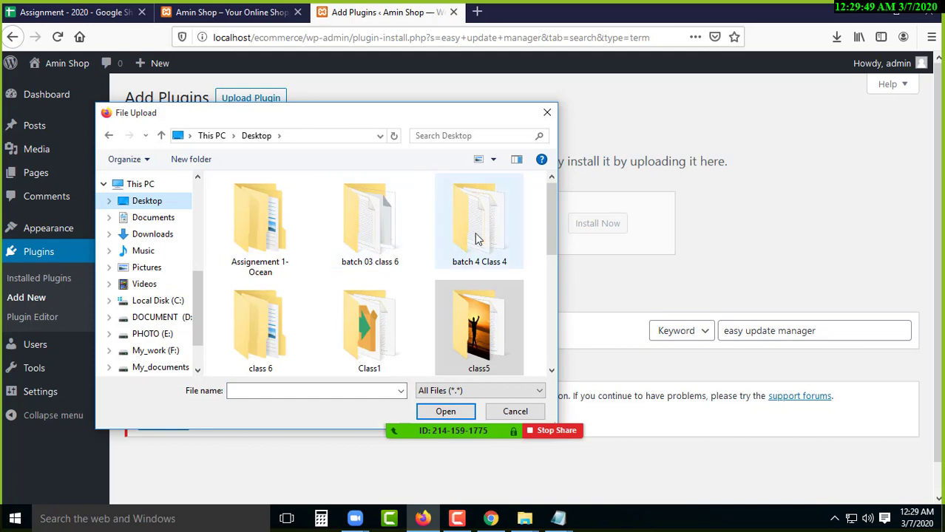
double_click(477, 239)
left_click(249, 217)
double_click(249, 217)
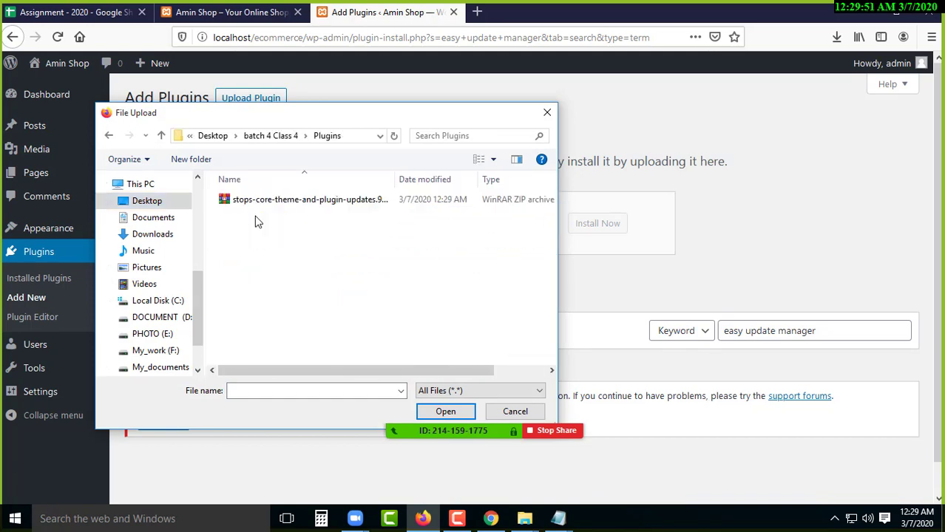
left_click(264, 205)
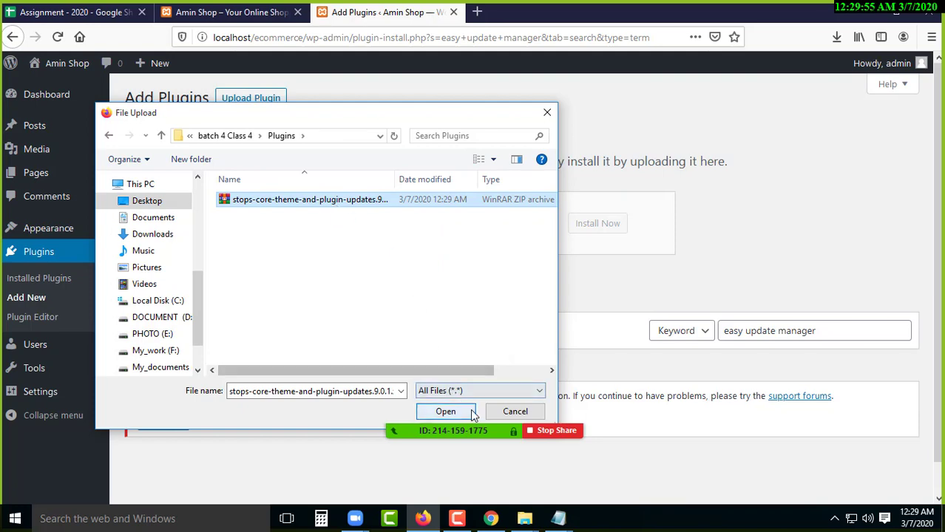
left_click(445, 411)
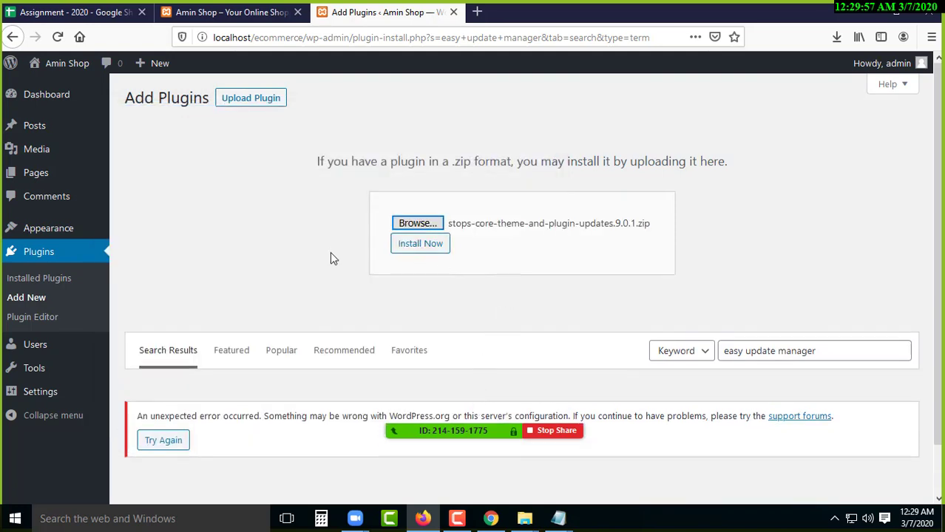
- Install the uploaded Easy Updates Manager 9.0.1 zip and activate the plugin
left_click(421, 245)
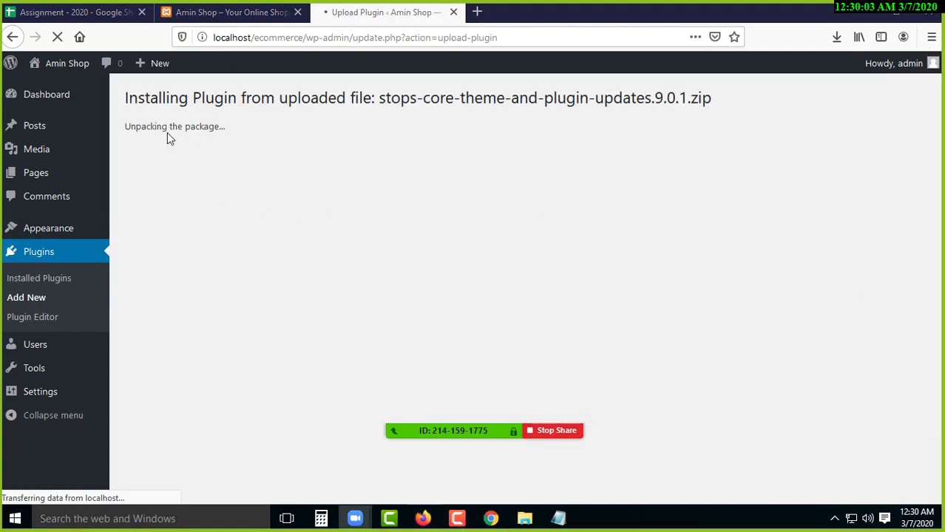
left_click_drag(141, 128, 173, 127)
left_click(206, 127)
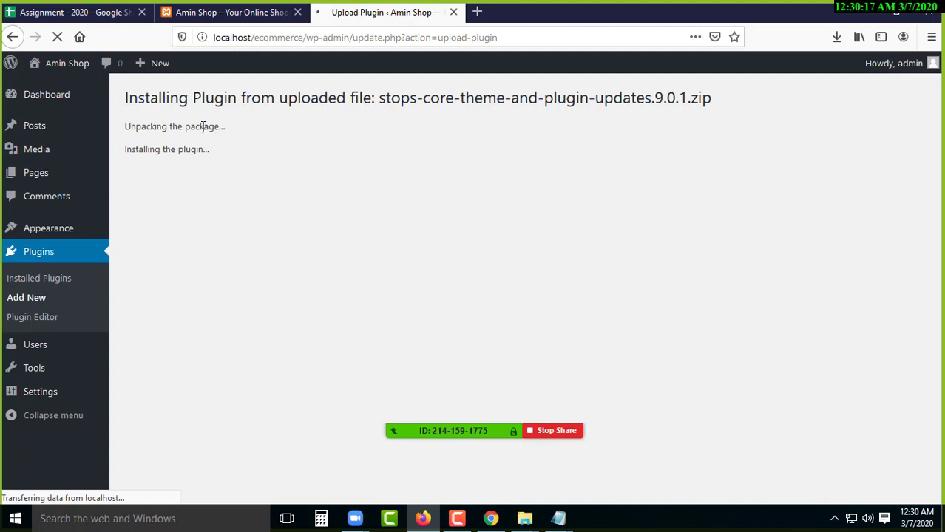
left_click_drag(163, 171, 230, 170)
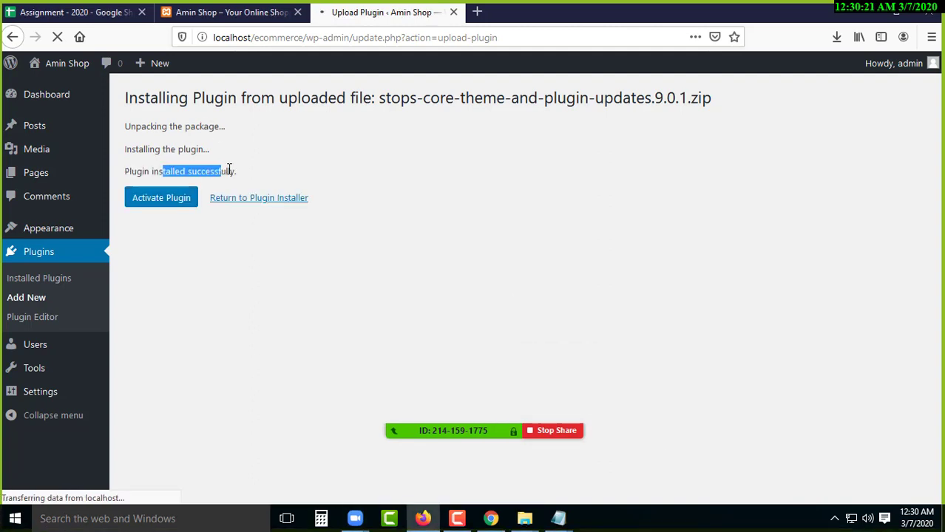
left_click(164, 206)
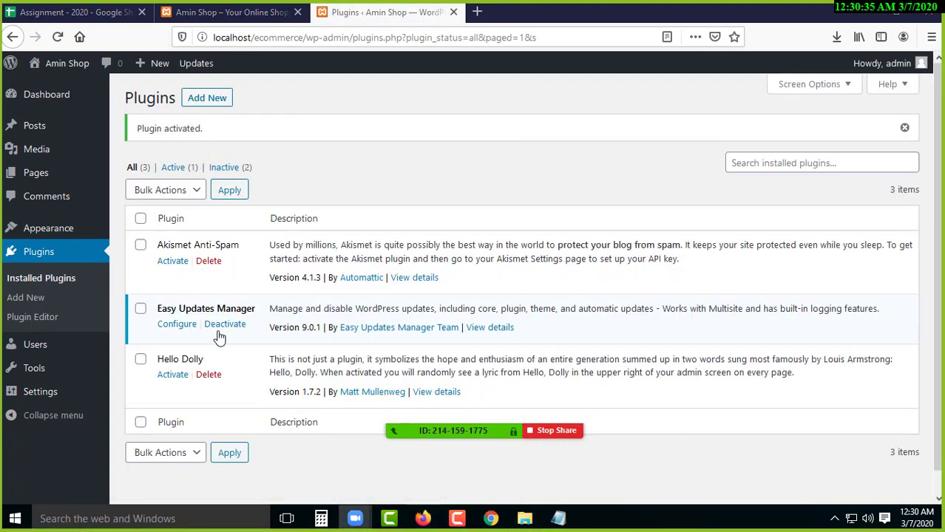
- Open Easy Updates Manager's settings and choose Disable all updates
left_click(176, 330)
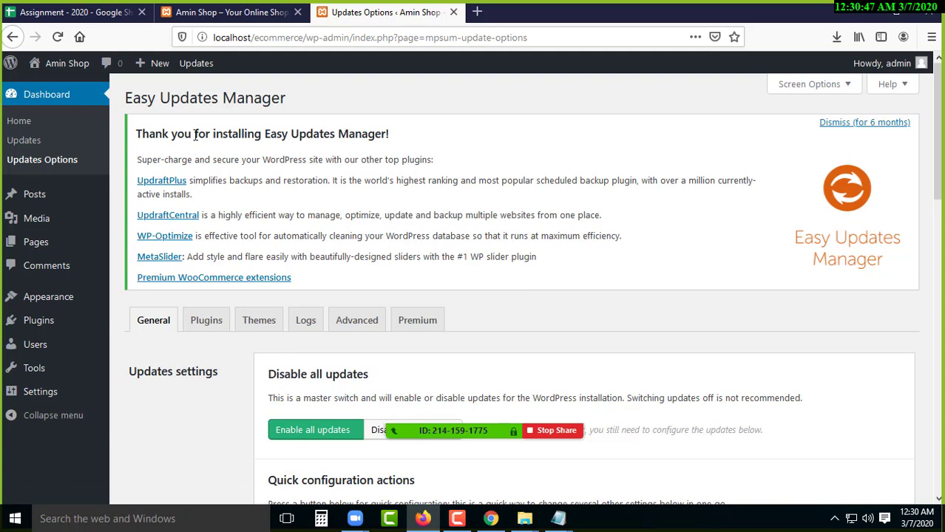
left_click_drag(234, 135, 473, 144)
left_click(514, 143)
scroll(509, 205, "down", 3)
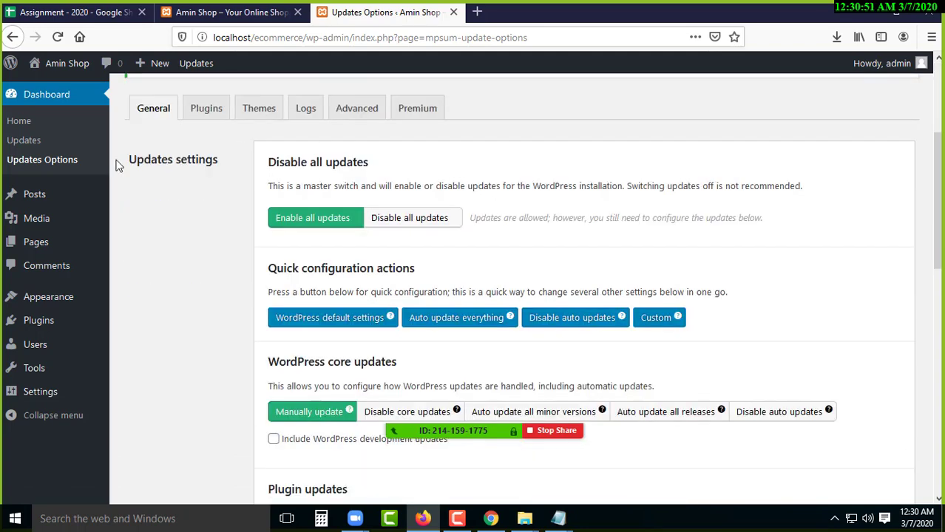
left_click_drag(144, 159, 198, 160)
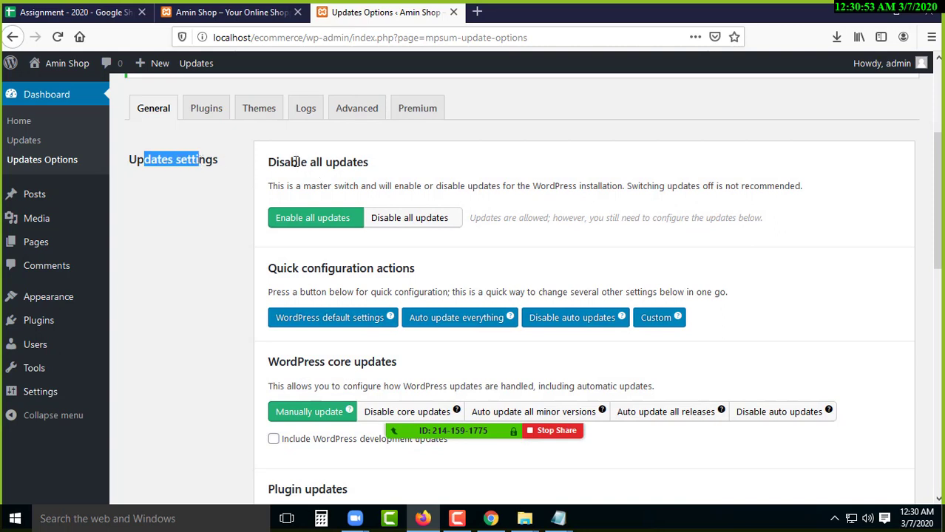
left_click_drag(292, 162, 360, 162)
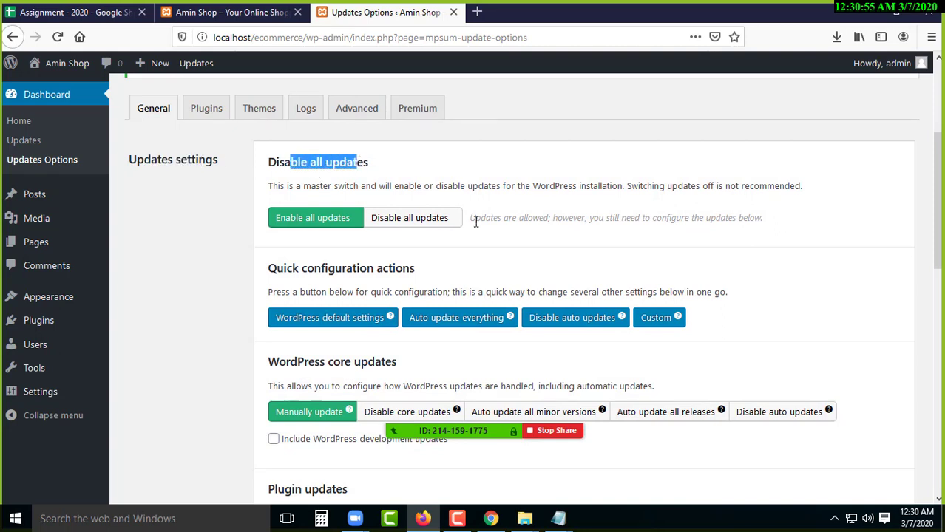
left_click(427, 222)
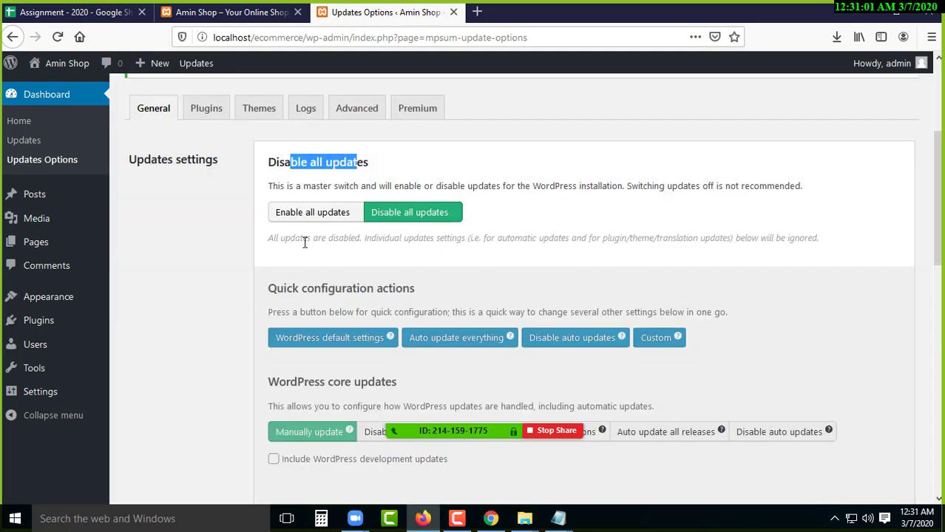
- Reload the Easy Updates Manager settings page, then go to the Dashboard home
scroll(307, 249, "up", 2)
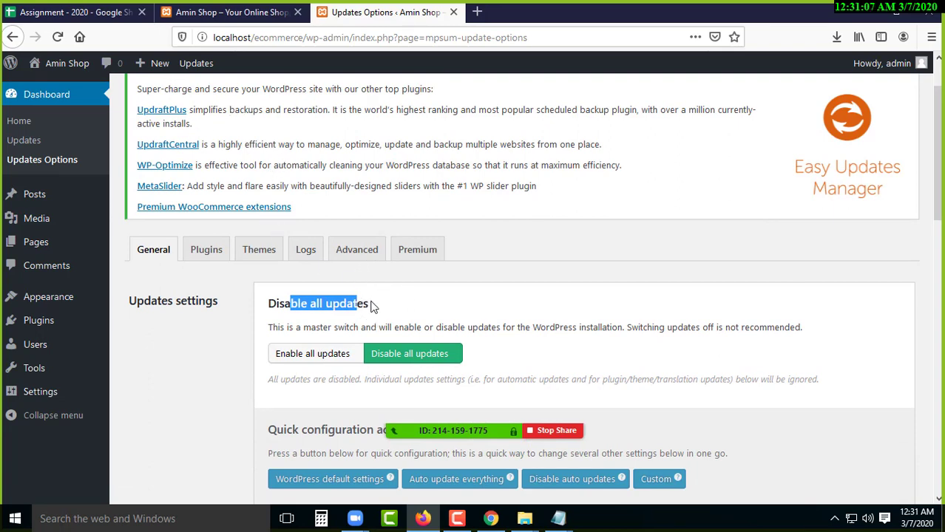
left_click(58, 37)
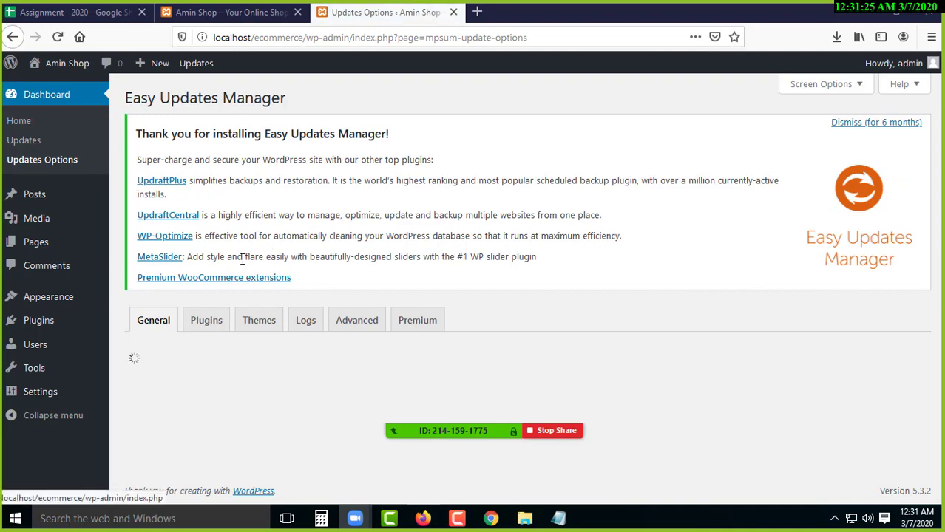
scroll(131, 299, "down", 1)
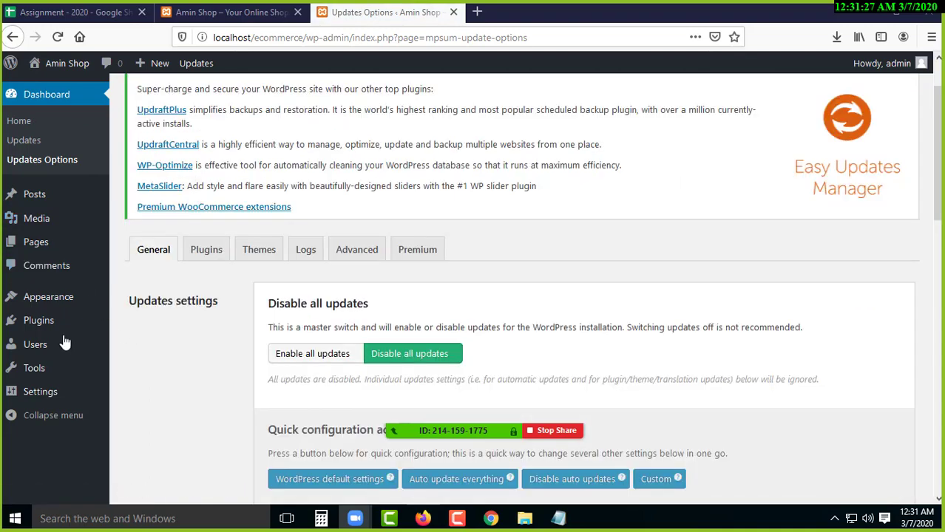
mouse_move(111, 323)
scroll(74, 386, "down", 5)
scroll(70, 218, "up", 6)
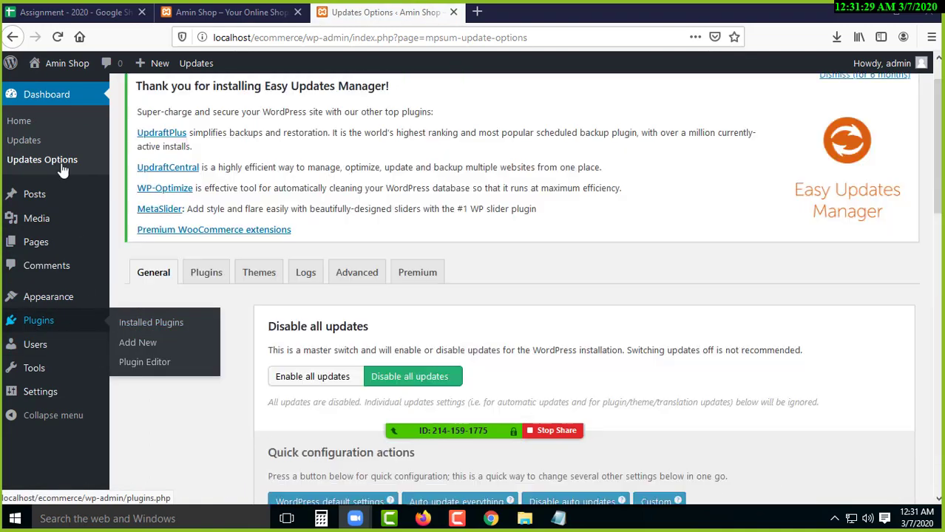
left_click(26, 128)
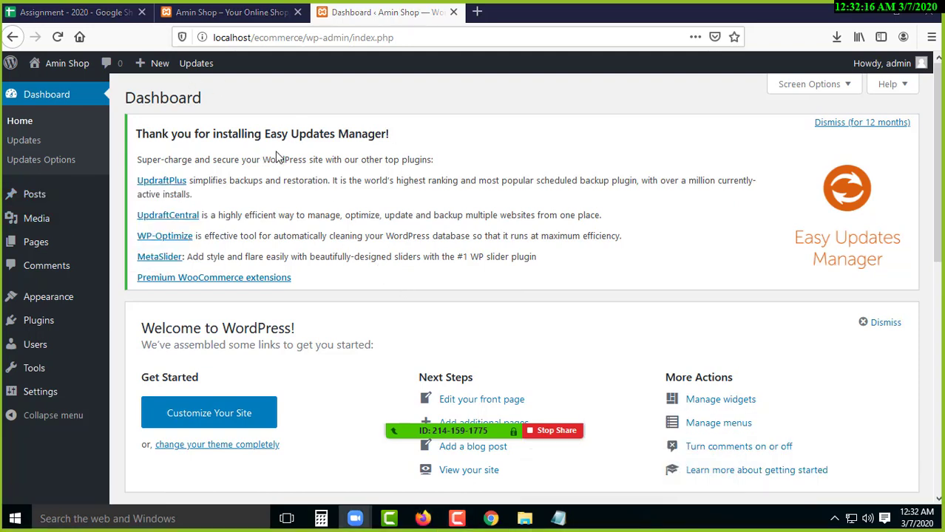
- Read through the Easy Updates Manager thank-you notice heading on the Dashboard, highlighting its wording
left_click_drag(213, 134, 331, 135)
left_click(392, 148)
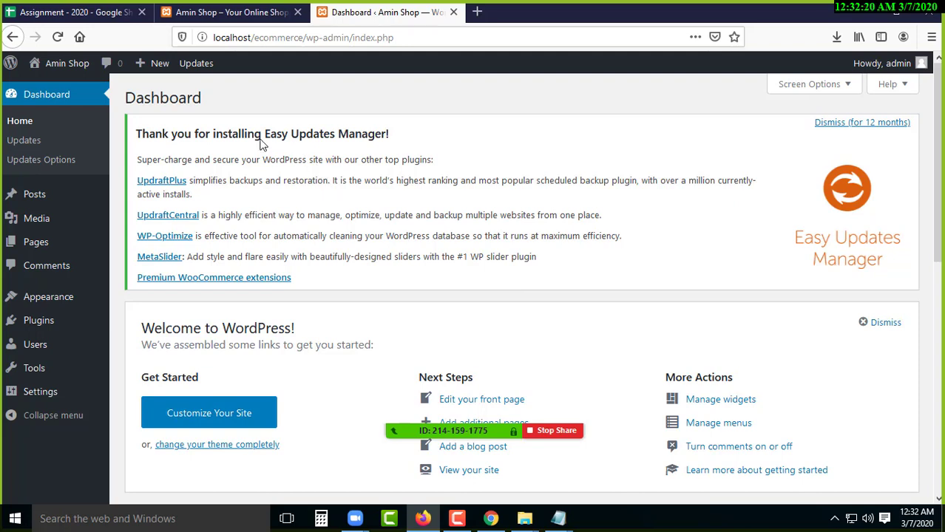
left_click_drag(255, 133, 413, 140)
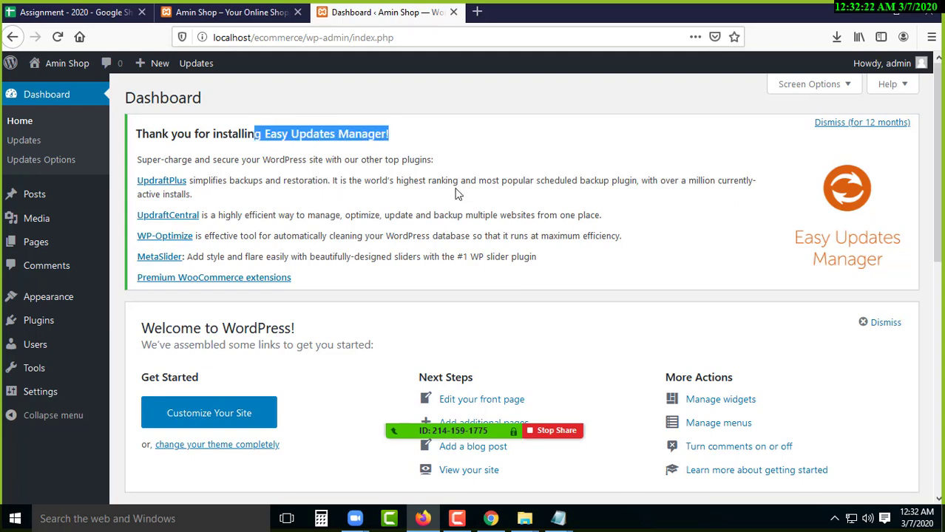
left_click(433, 176)
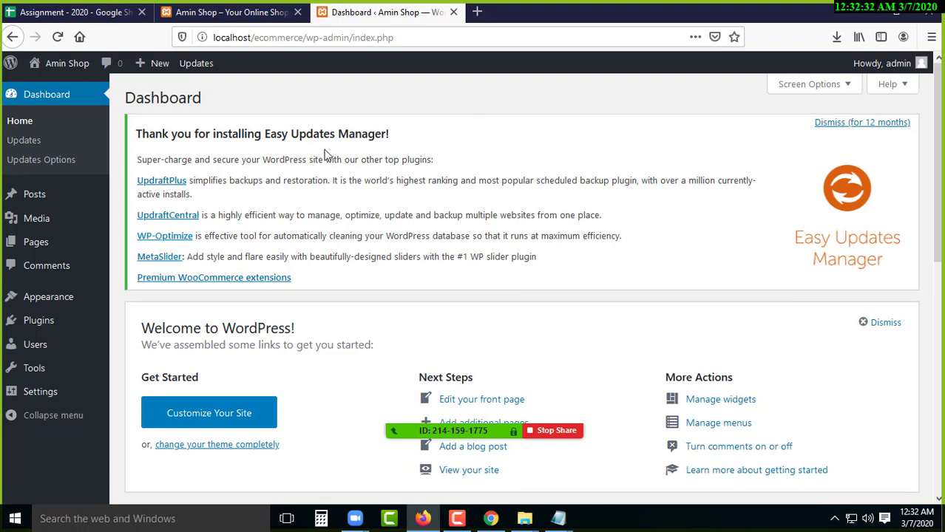
left_click_drag(251, 139, 383, 134)
left_click(276, 148)
left_click_drag(319, 134, 259, 135)
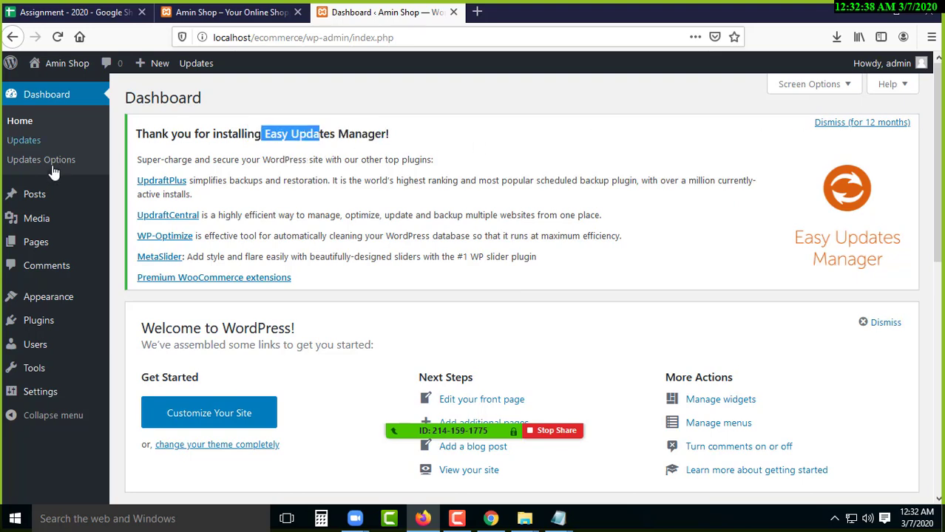
left_click_drag(197, 134, 262, 134)
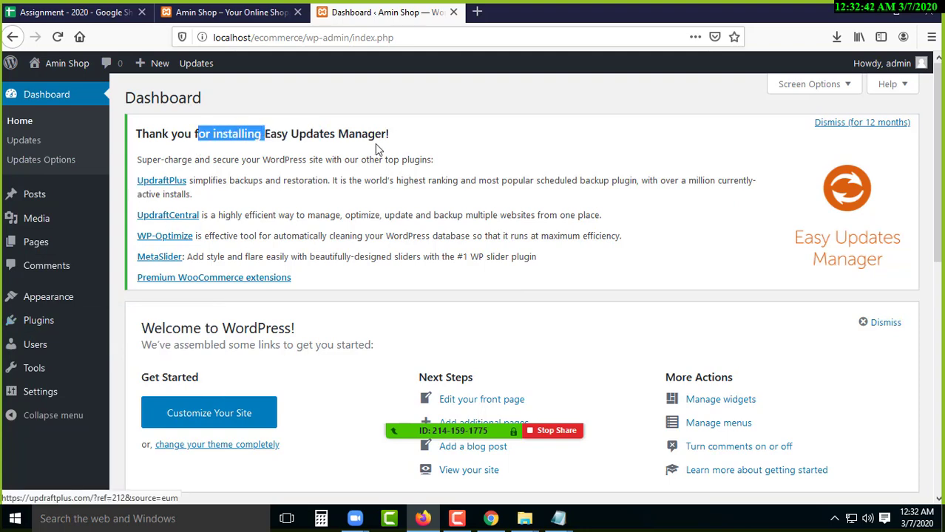
left_click(281, 152)
left_click_drag(243, 133, 312, 135)
left_click(358, 174)
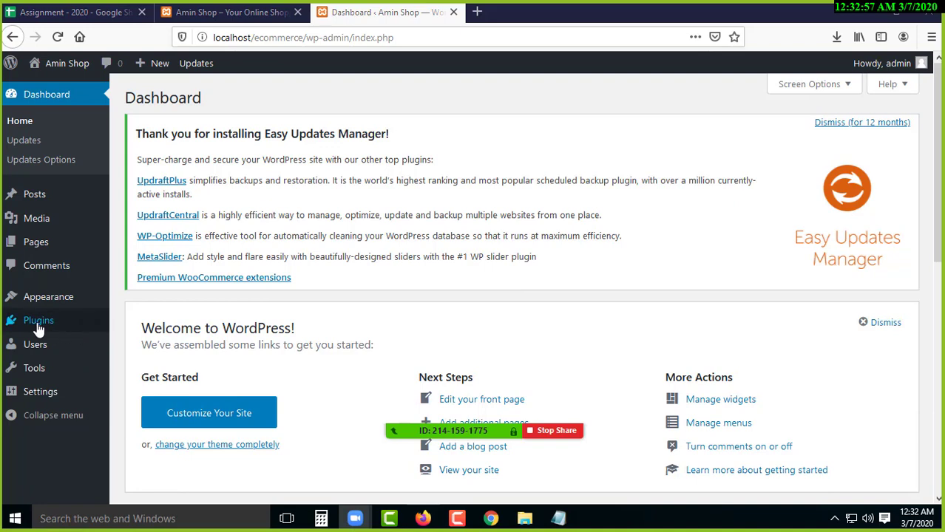
mouse_move(39, 325)
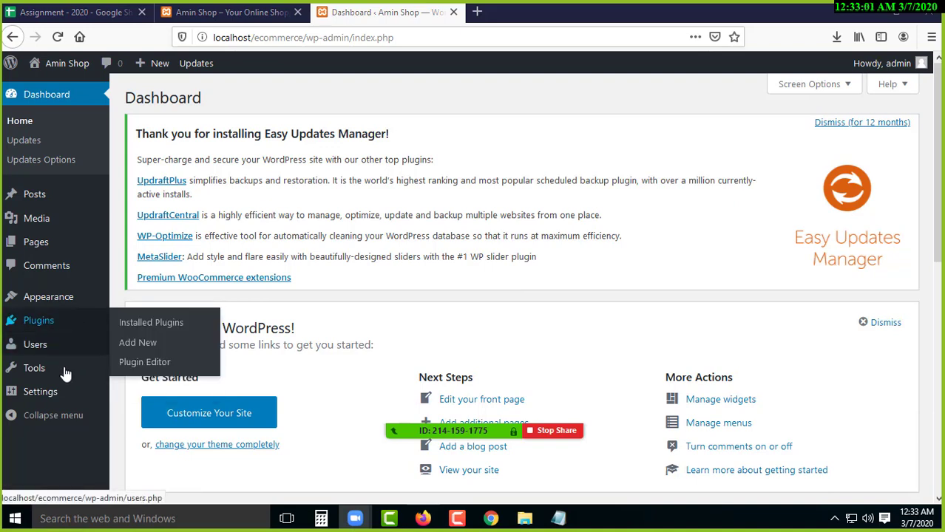
- Search Add Plugins for 'disable admin notices' and install Disable admin notices individually
left_click(162, 326)
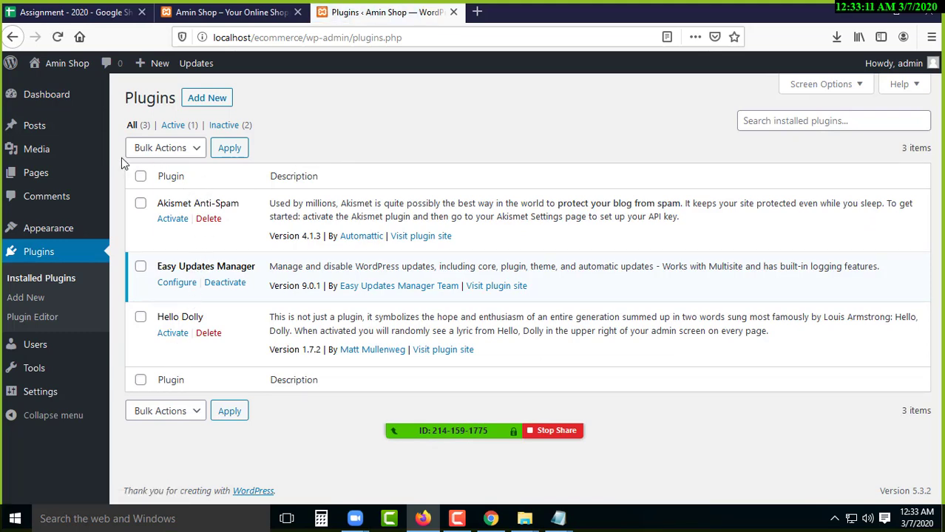
left_click(31, 297)
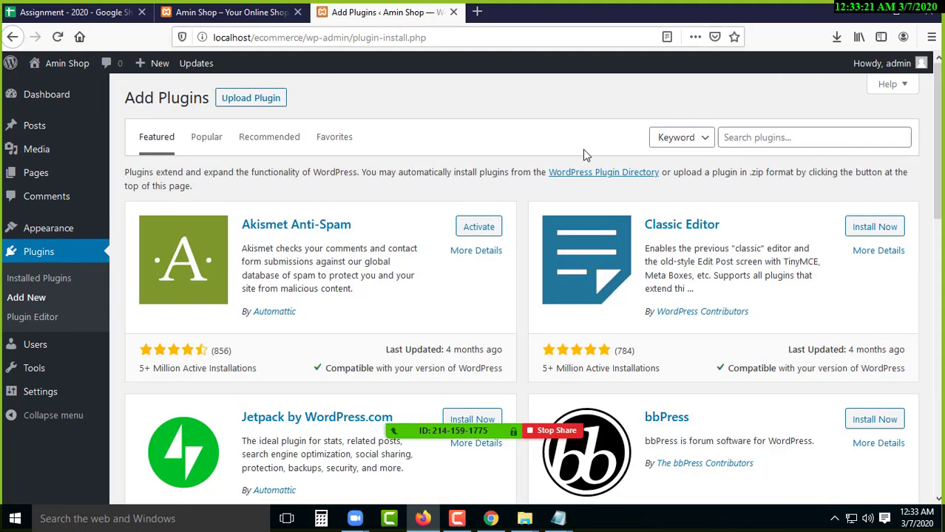
left_click(754, 141)
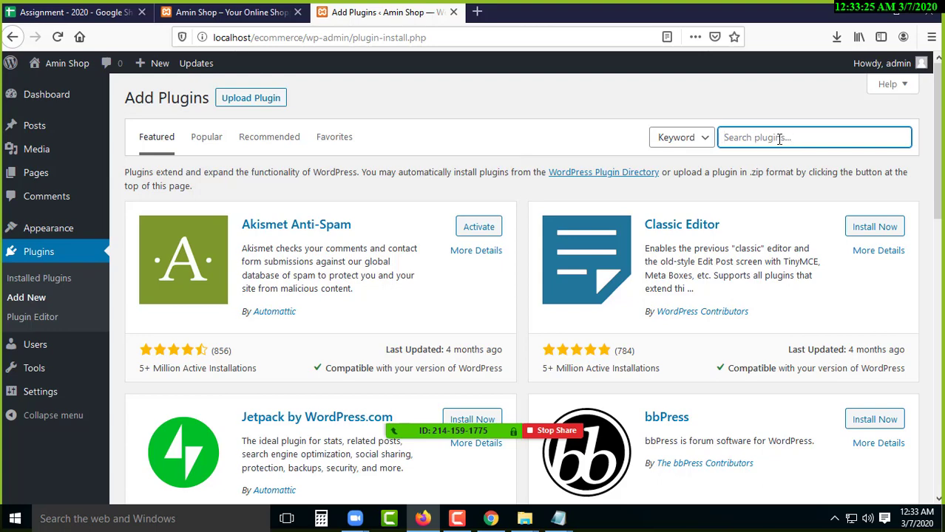
left_click(780, 139)
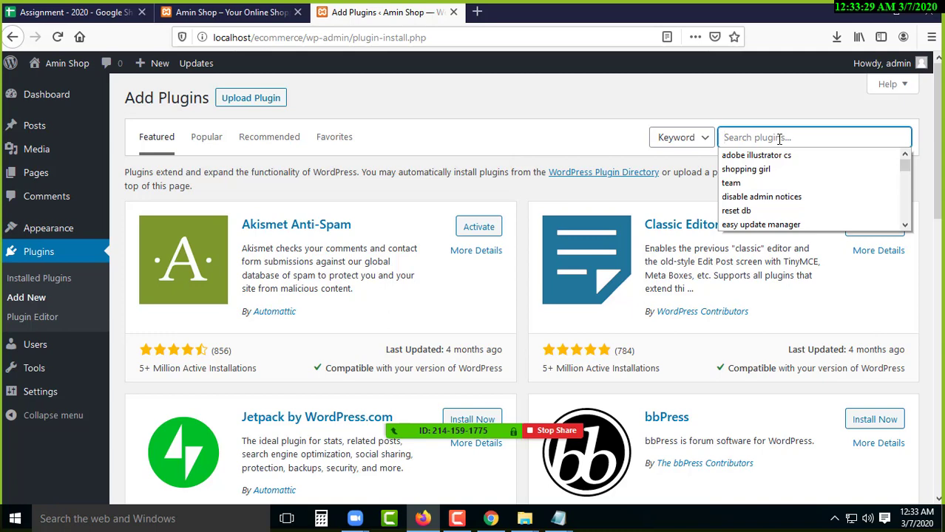
type("disable admin notices")
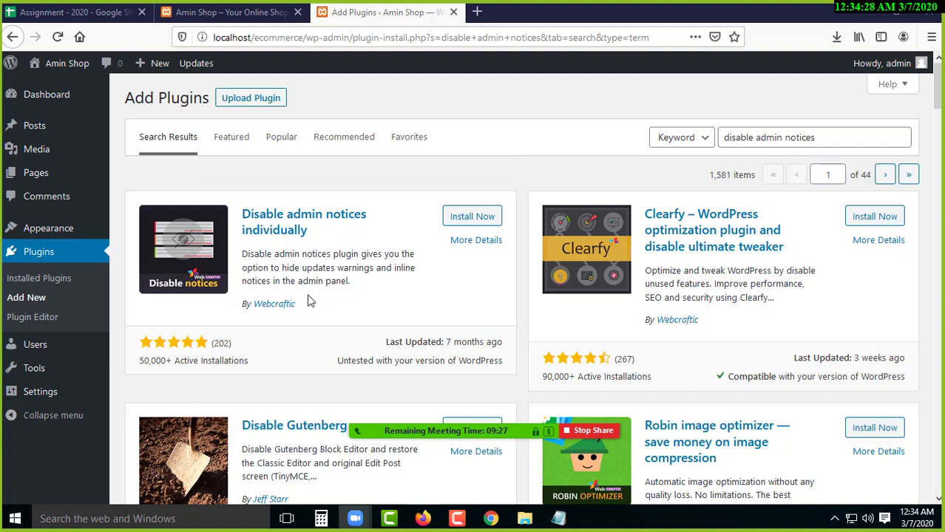
left_click(470, 220)
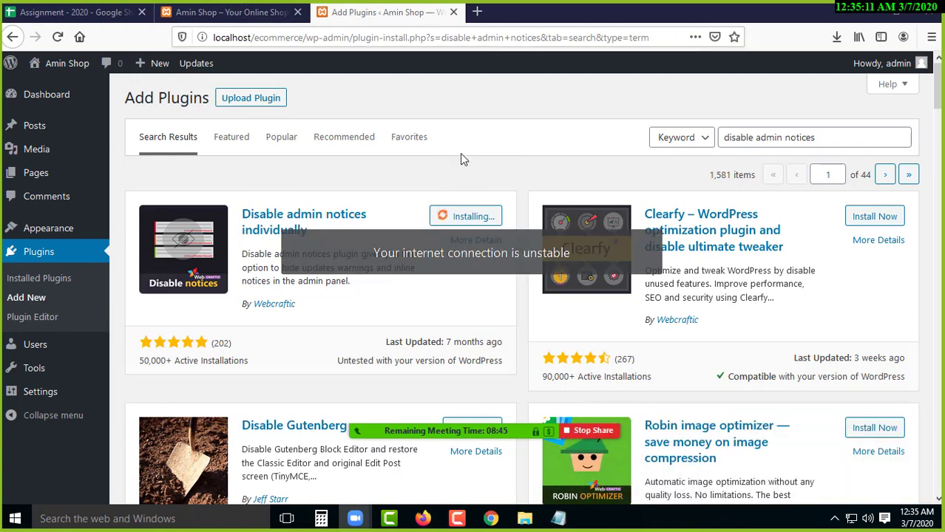
- Search 'wordpress' on Google in a new browser tab and open the WordPress.org result
key("ctrl+t")
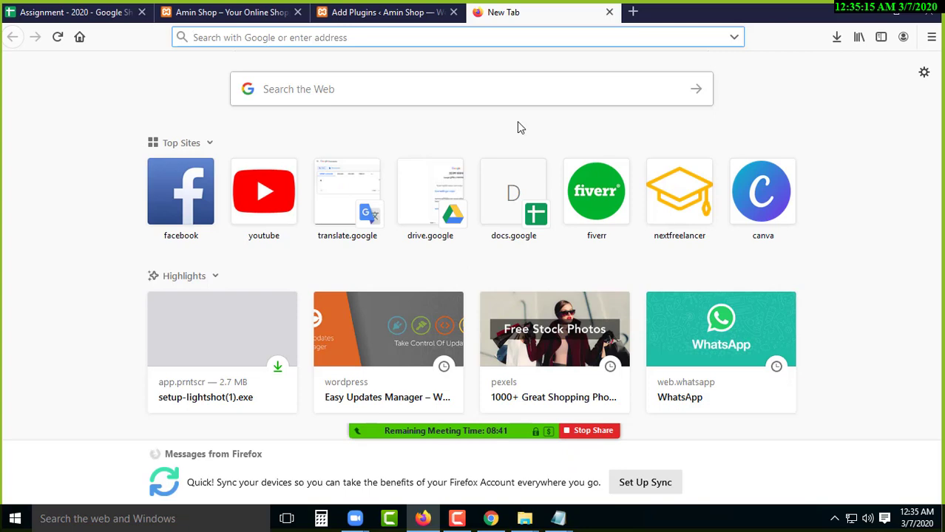
type("wordpress")
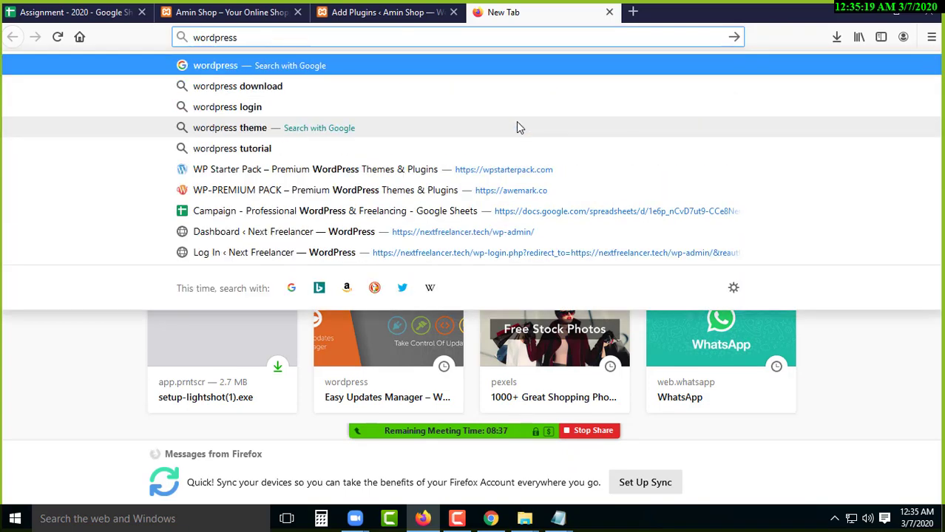
key("Return")
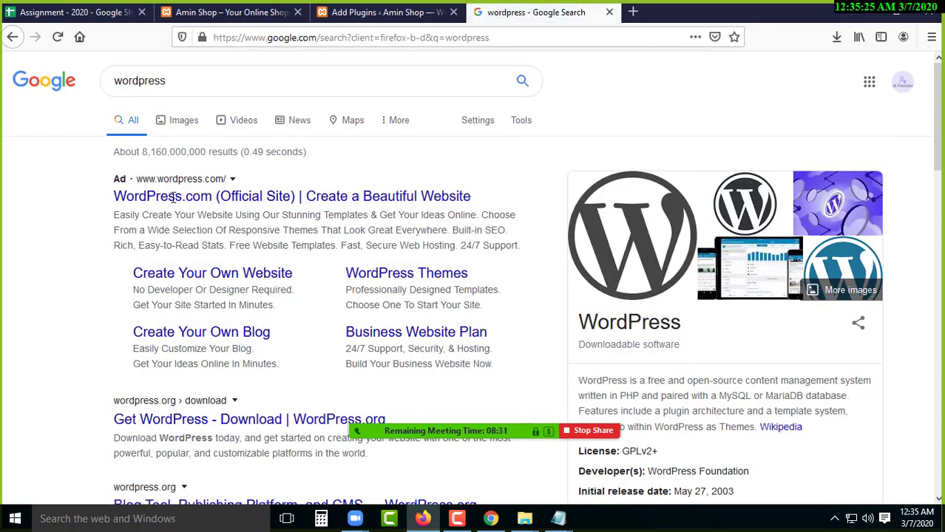
scroll(301, 340, "down", 3)
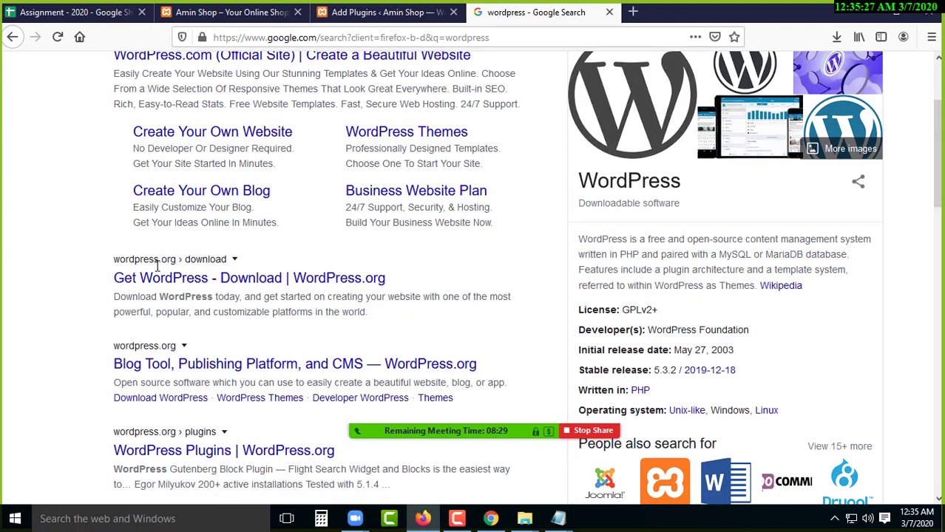
left_click(162, 368)
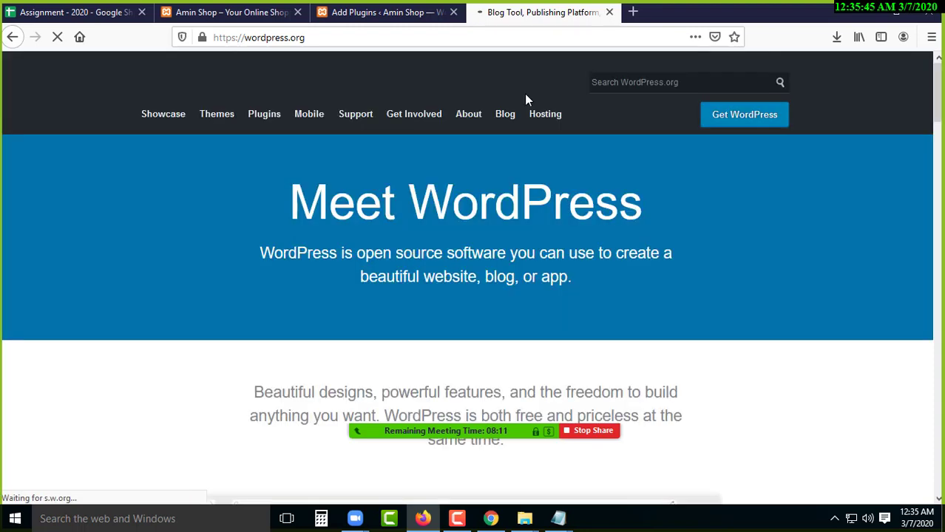
mouse_move(390, 130)
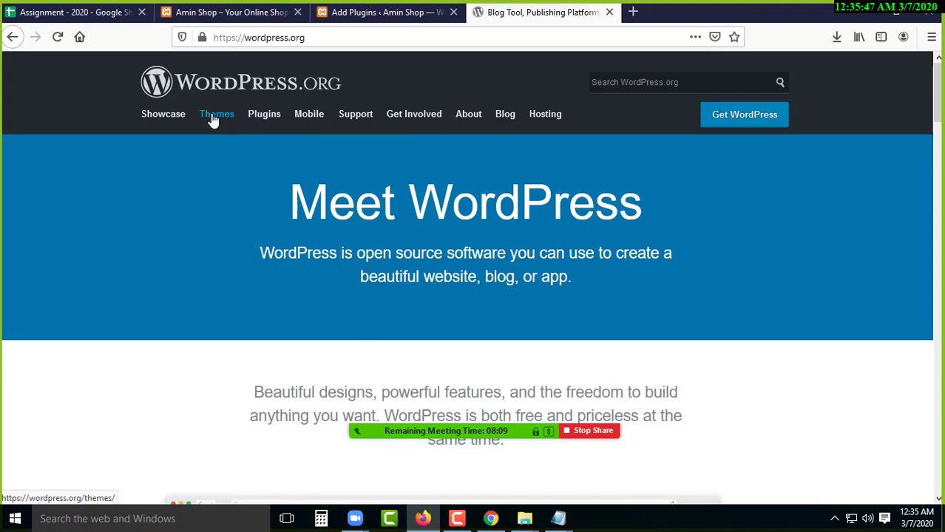
- Search the WordPress.org plugin directory for 'disable admin notices'
left_click(270, 123)
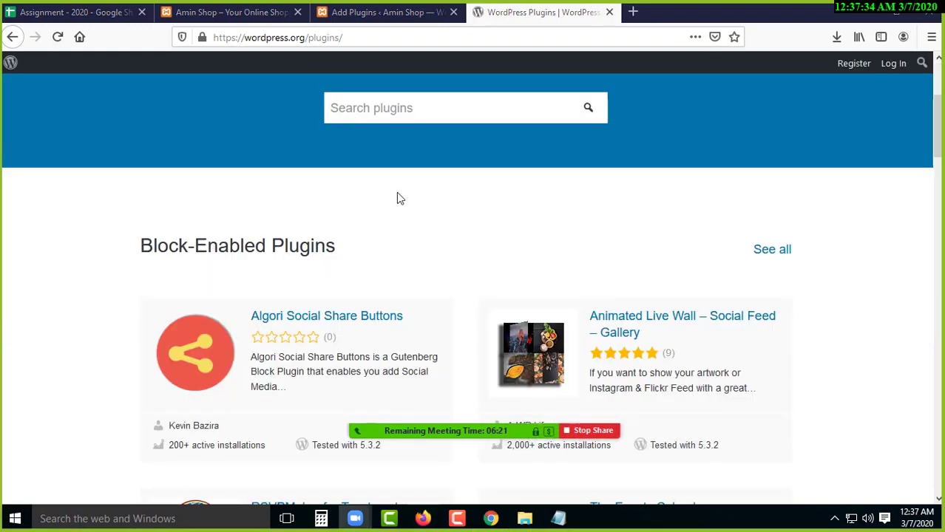
scroll(403, 196, "up", 2)
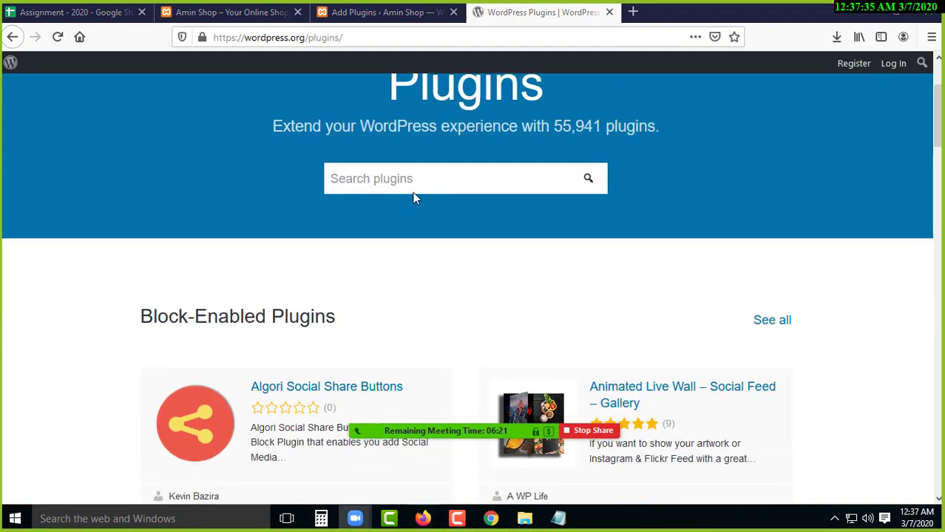
left_click(397, 178)
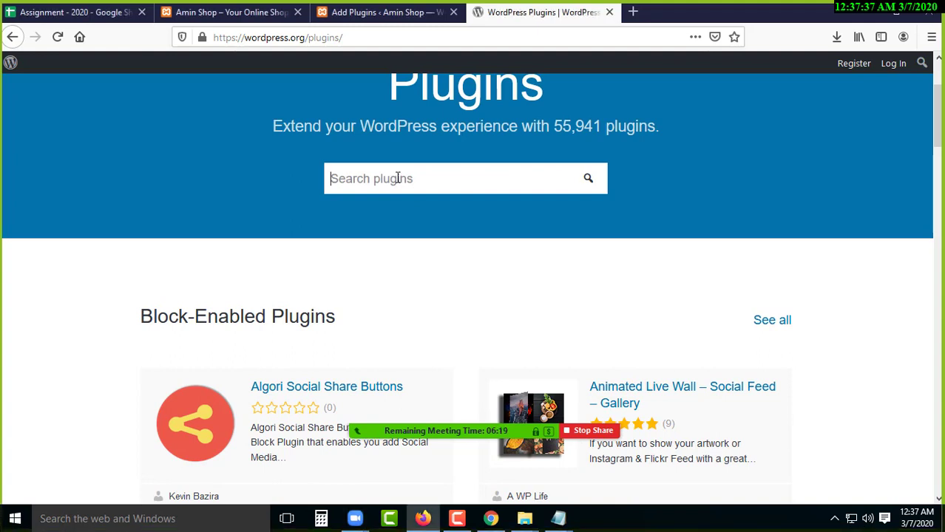
type("disable admin")
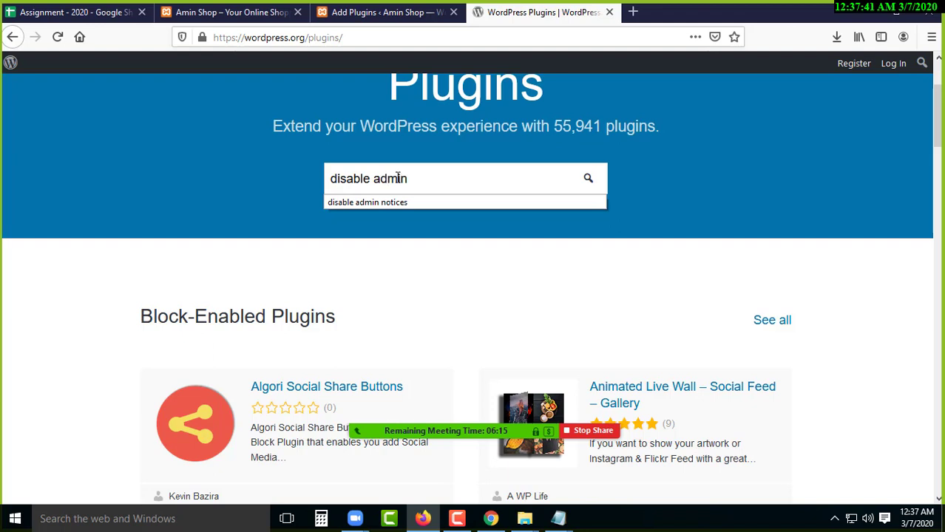
type(" notices")
key("Return")
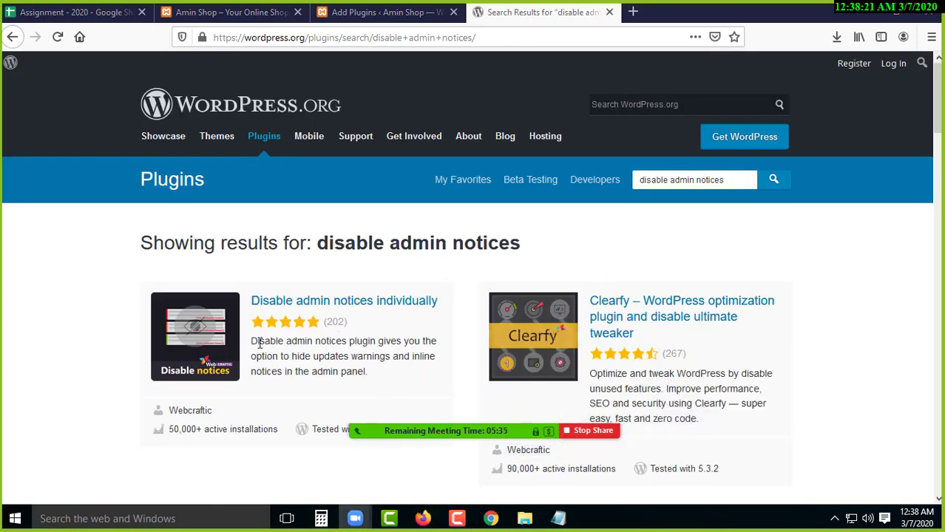
- Download the Disable admin notices individually plugin zip and check the download's progress
scroll(281, 325, "down", 2)
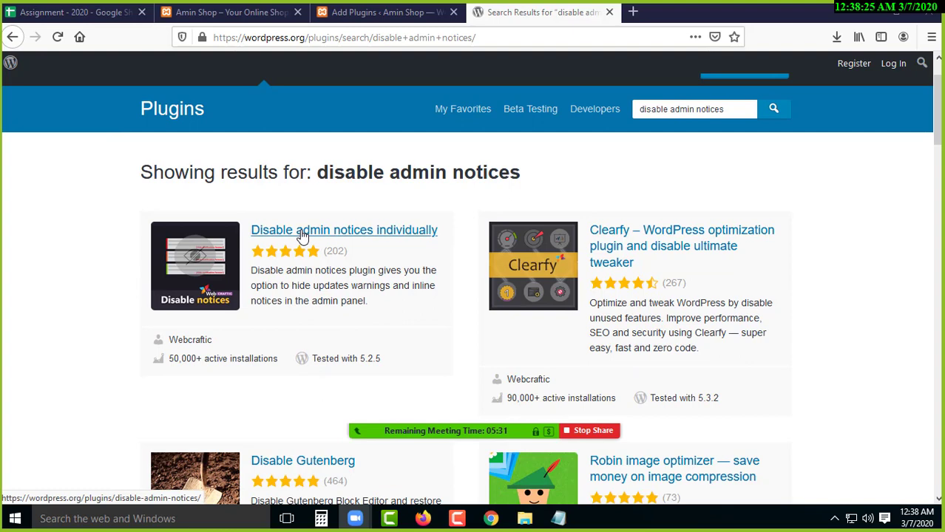
left_click(316, 235)
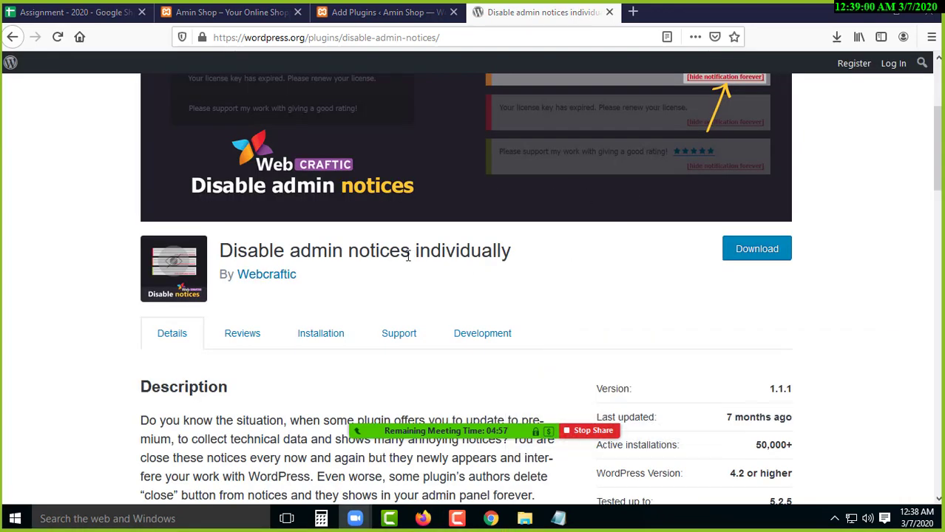
left_click(751, 252)
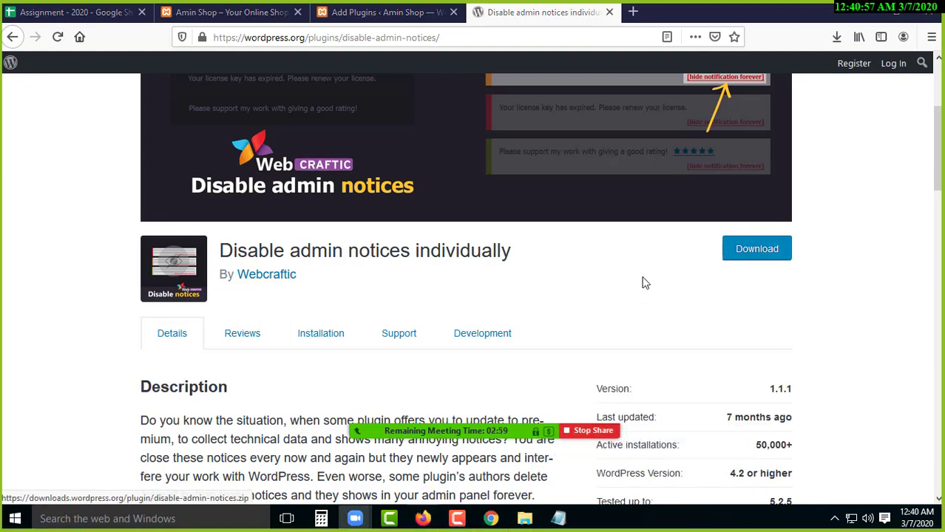
left_click(747, 252)
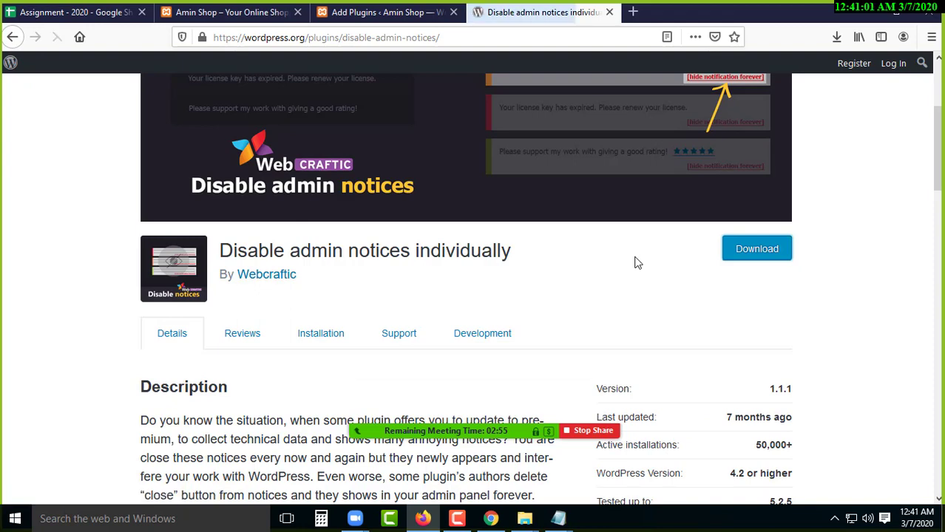
left_click(551, 355)
left_click(838, 41)
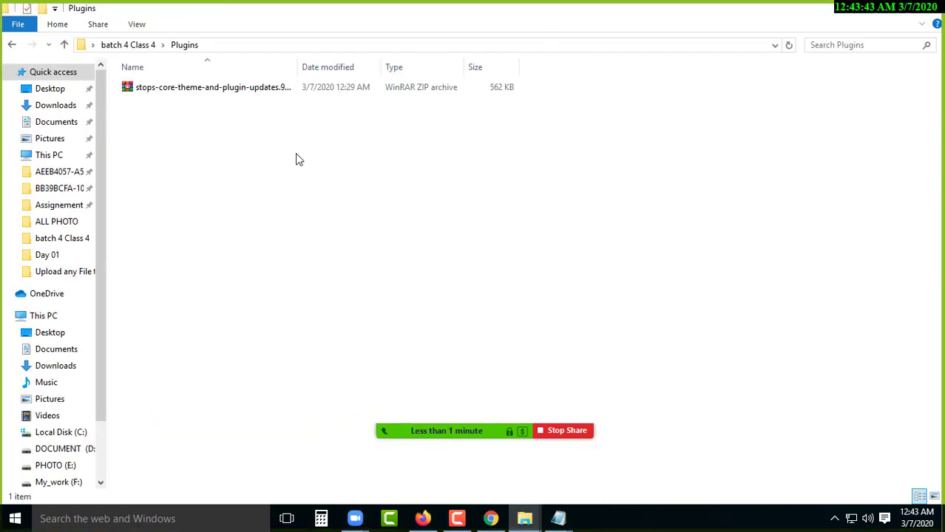
- Paste disable-admin-notices.zip into the Plugins folder and close the WordPress.org plugin tab
right_click(289, 152)
left_click(345, 250)
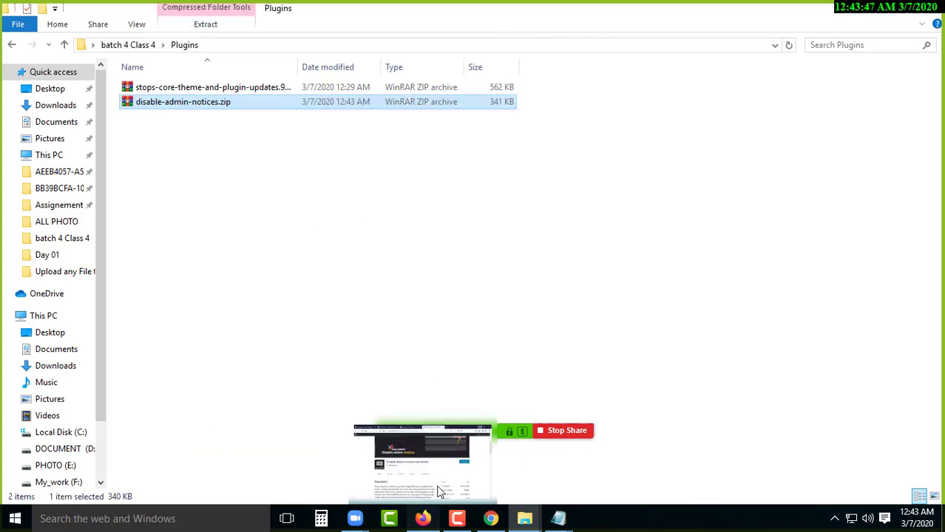
left_click(423, 518)
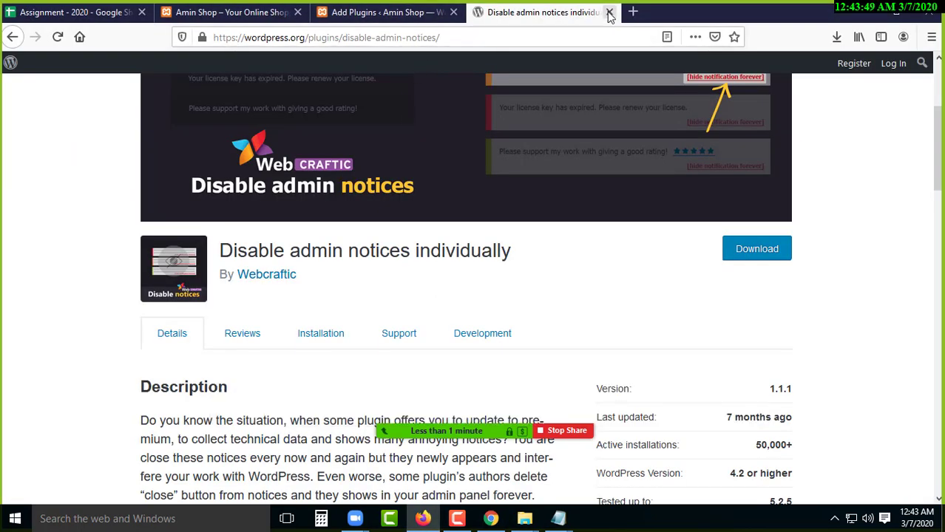
left_click(609, 12)
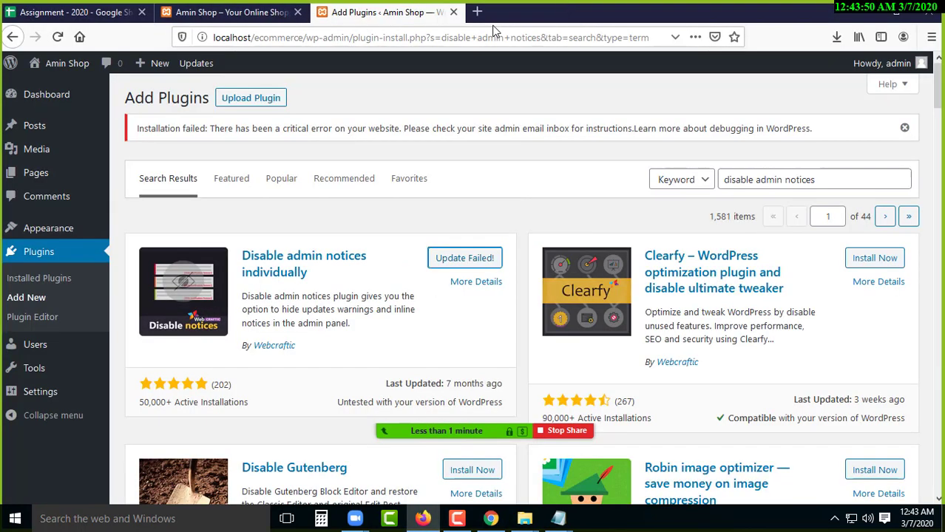
- Open the Upload Plugin file picker, dismissing a Zoom upgrade offer along the way
left_click(252, 98)
left_click(406, 265)
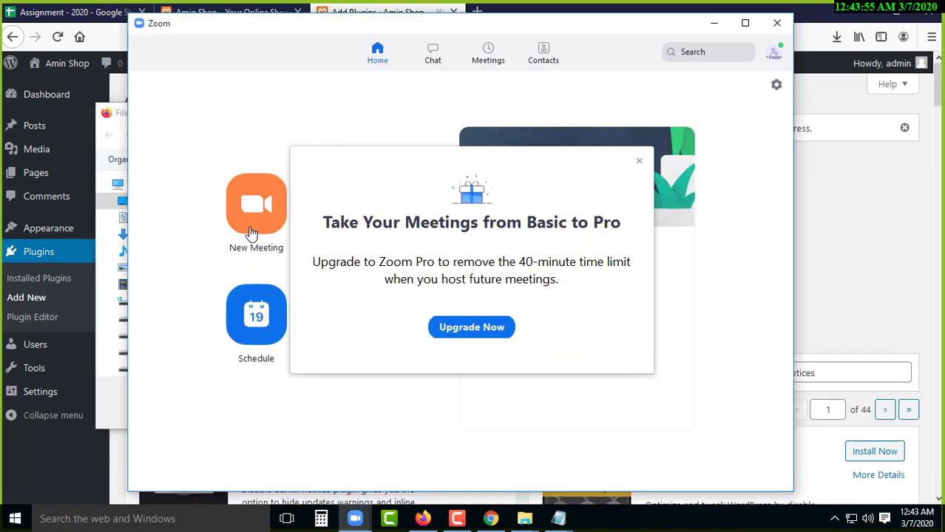
left_click(637, 158)
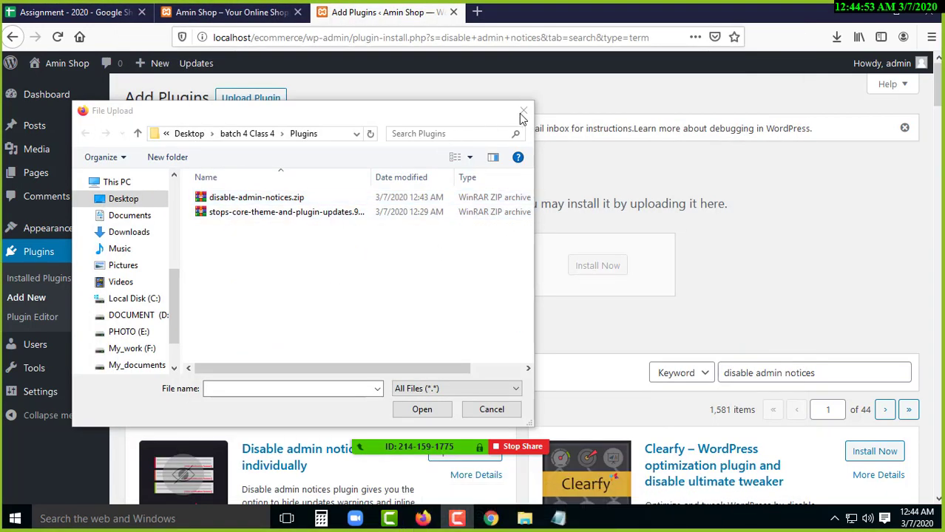
left_click(522, 111)
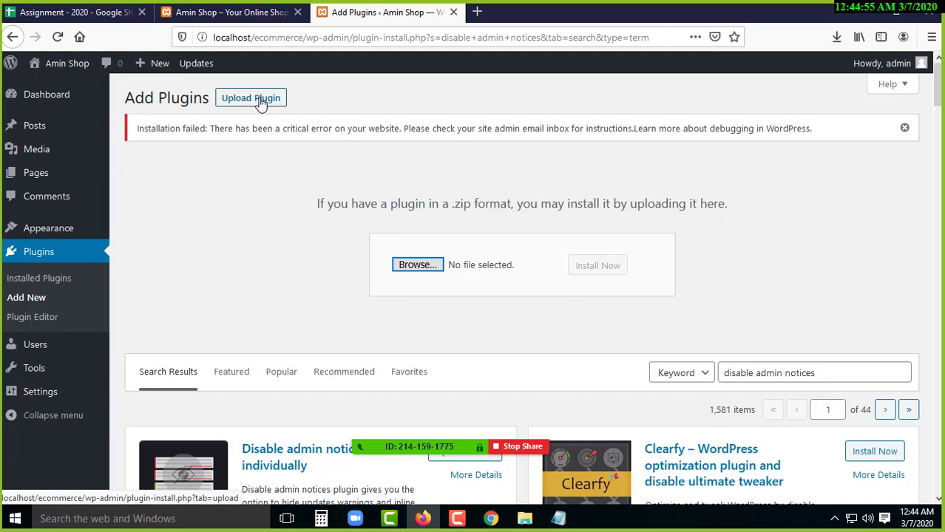
left_click(419, 265)
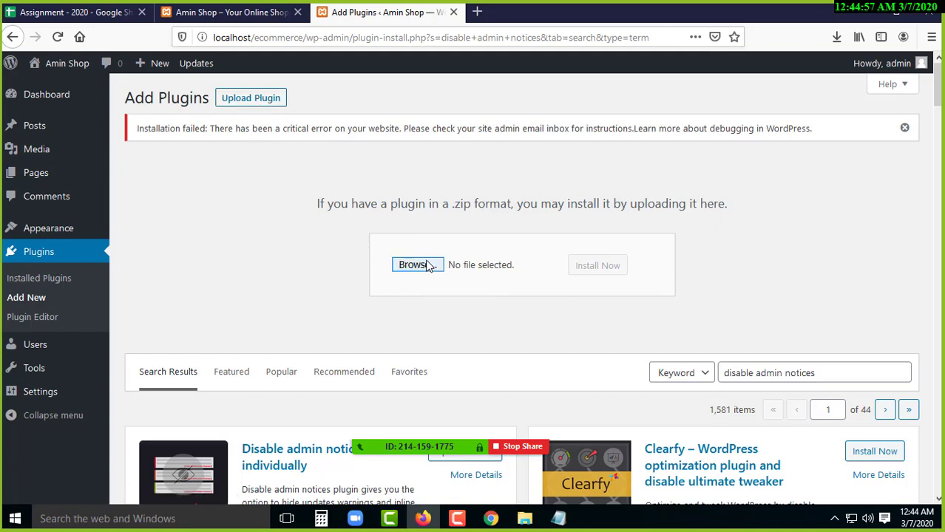
- Pick disable-admin-notices.zip from Desktop > batch 4 Class 4 > Plugins and install it
left_click(124, 200)
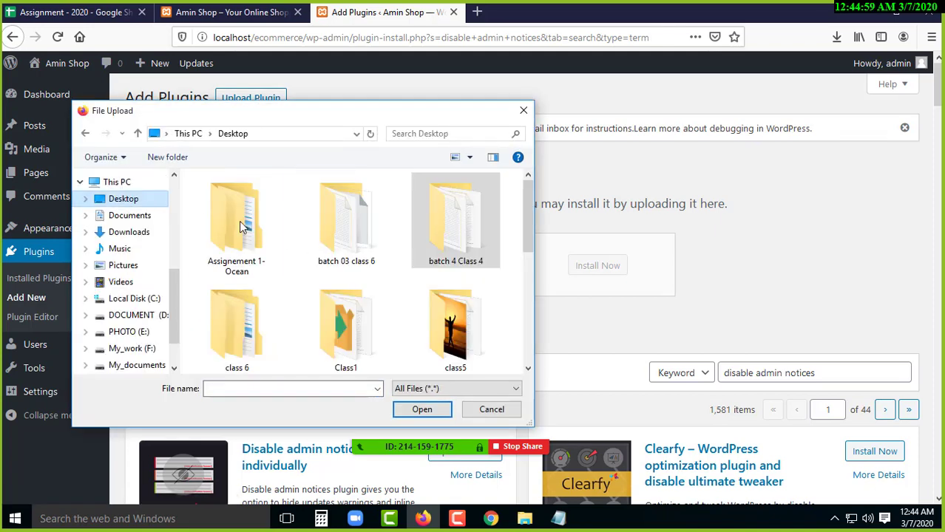
double_click(445, 226)
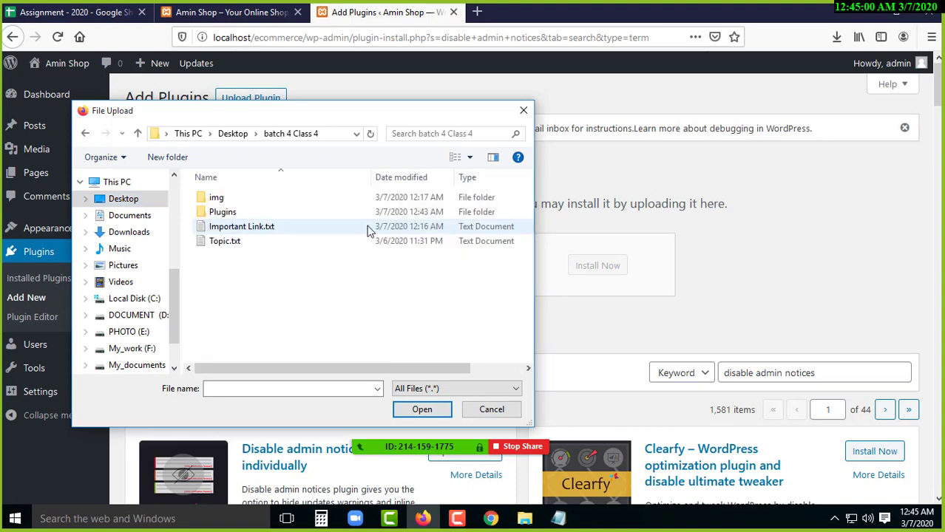
double_click(235, 213)
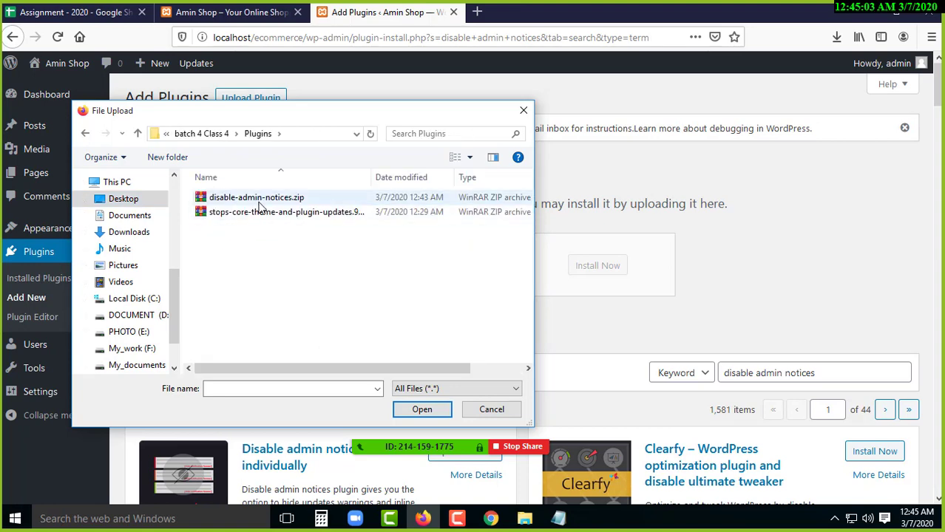
left_click(254, 199)
left_click(421, 410)
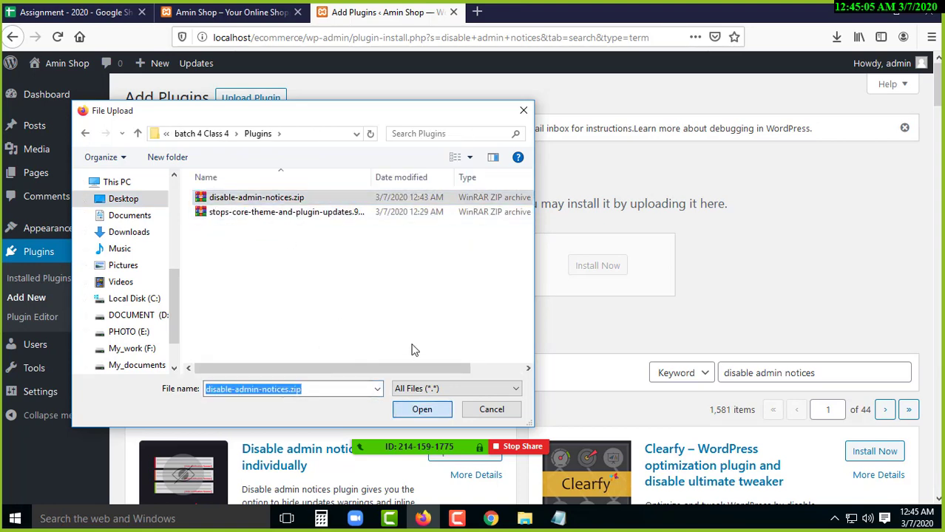
key("Tab")
key("Return")
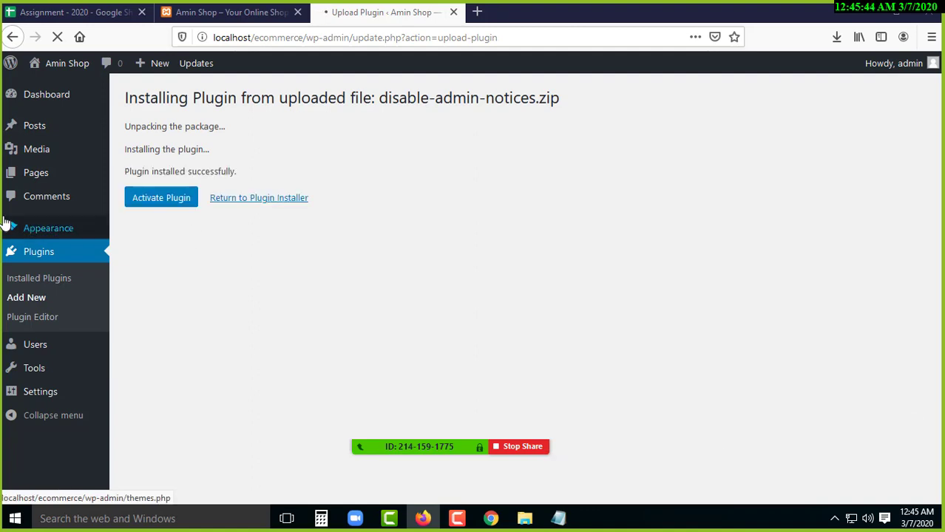
- Activate the Disable admin notices plugin, then go to the admin Dashboard
left_click(159, 205)
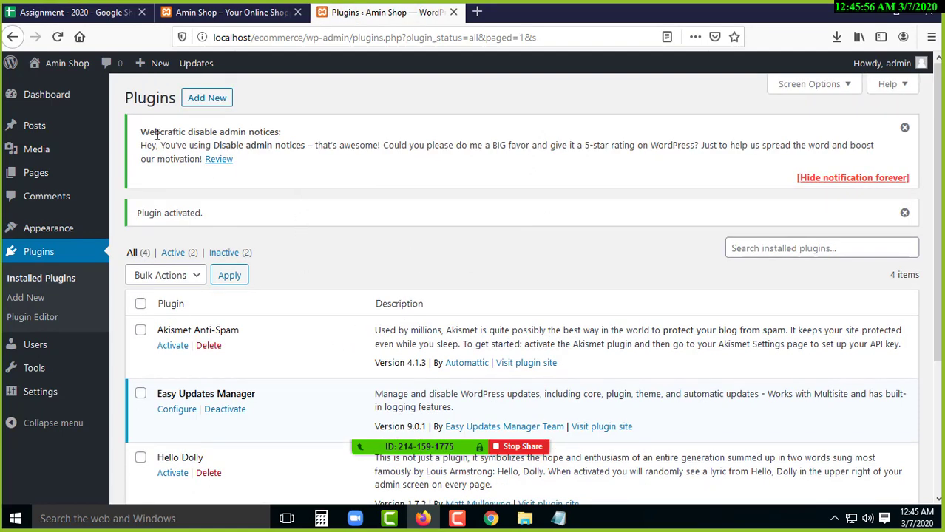
left_click_drag(160, 133, 259, 130)
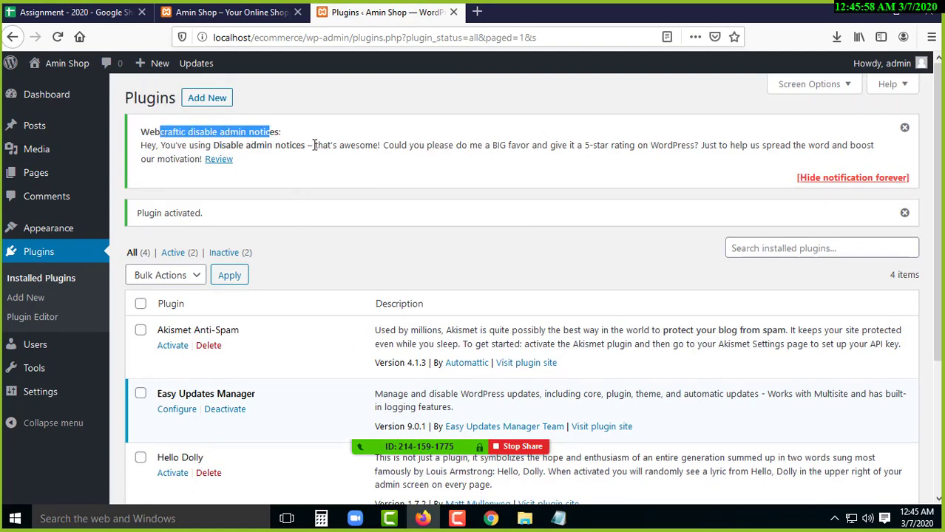
left_click(386, 155)
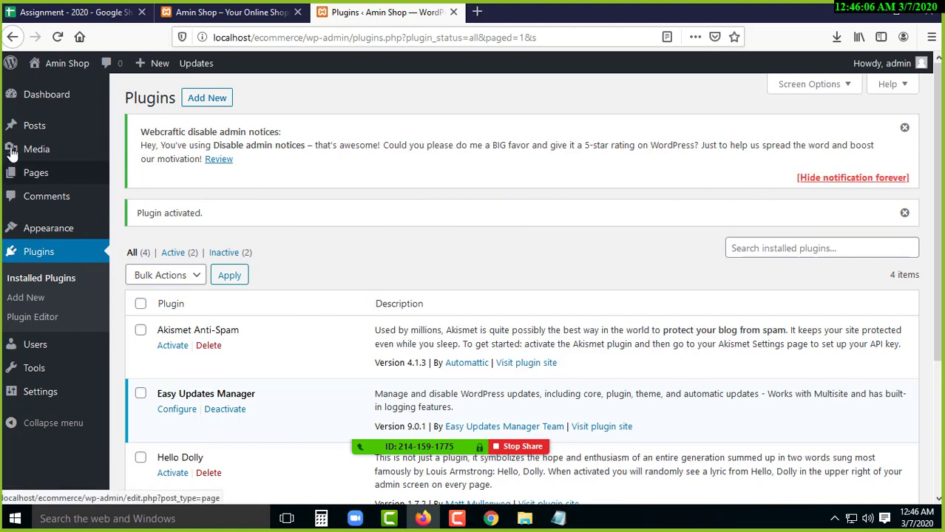
left_click(44, 102)
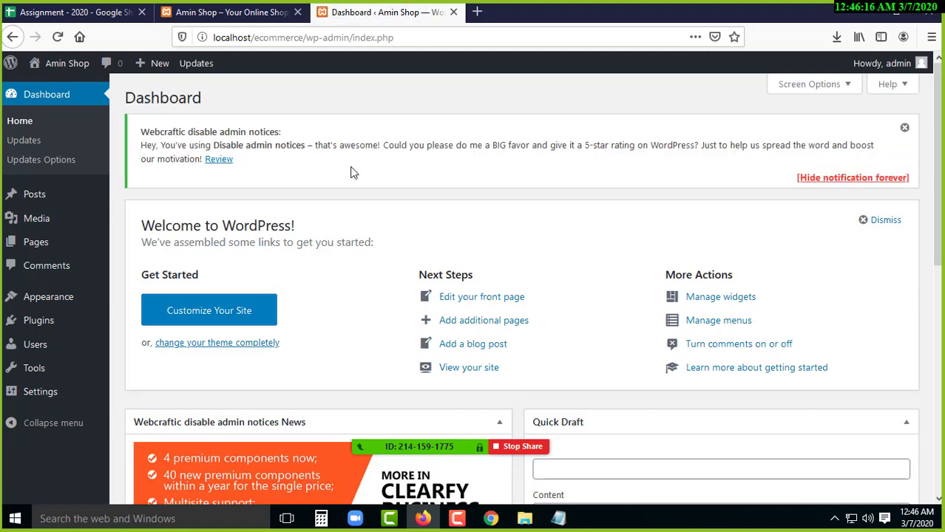
- Set Hide admin notices to All notices, save, and return to the Dashboard
left_click_drag(151, 134, 249, 134)
left_click_drag(439, 148, 476, 147)
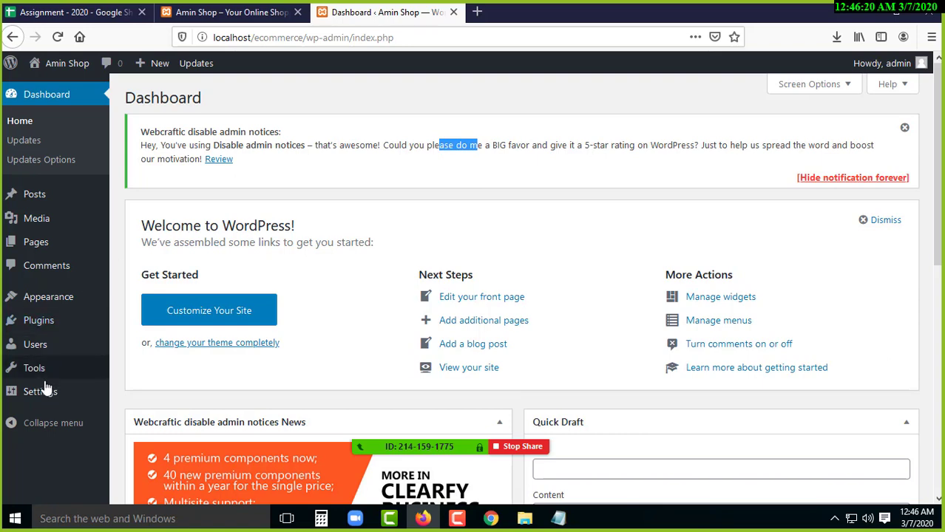
mouse_move(37, 377)
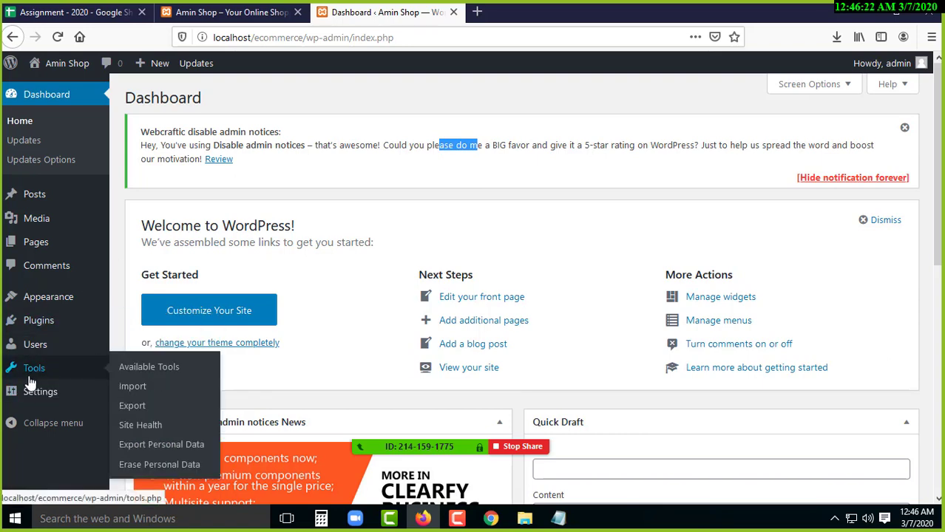
mouse_move(32, 393)
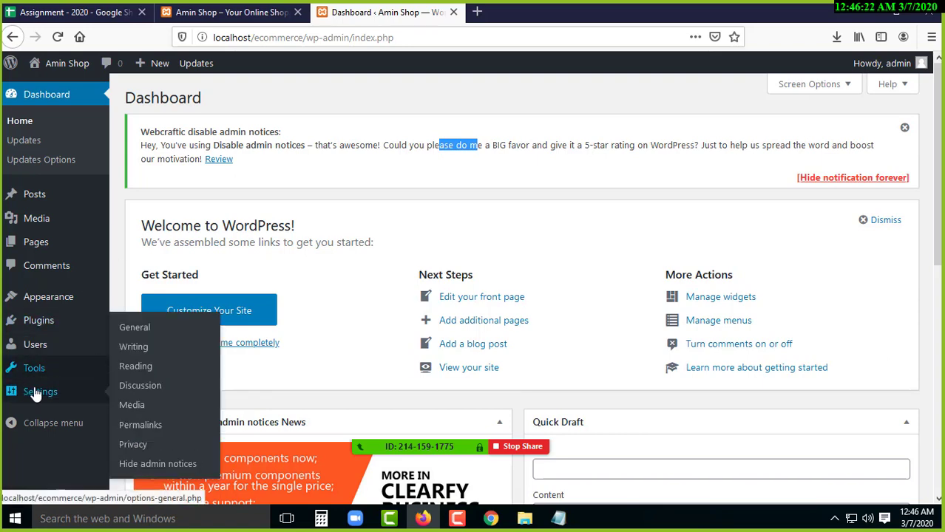
left_click(165, 465)
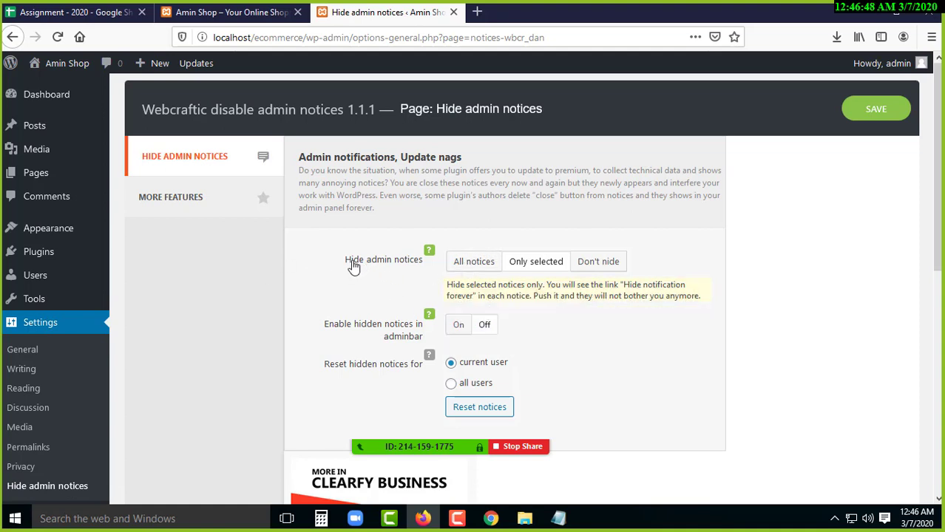
left_click(474, 263)
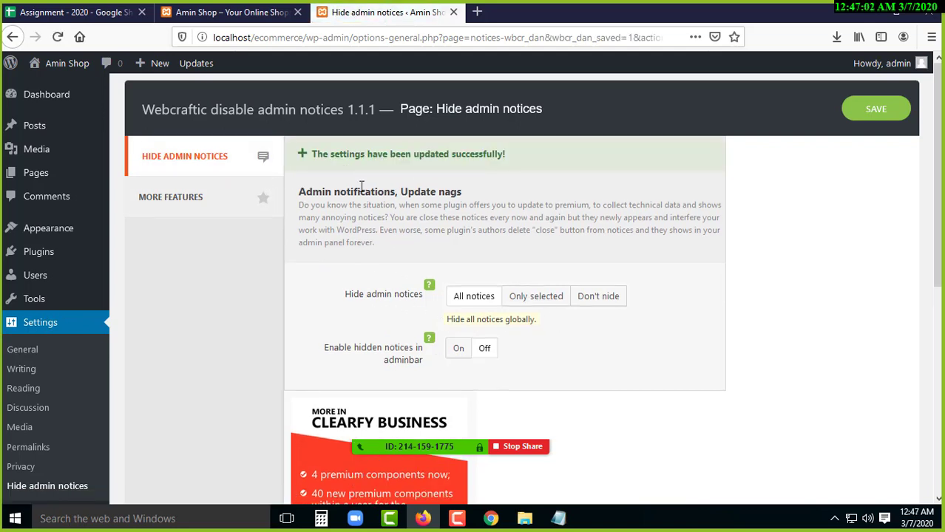
left_click_drag(360, 153, 463, 158)
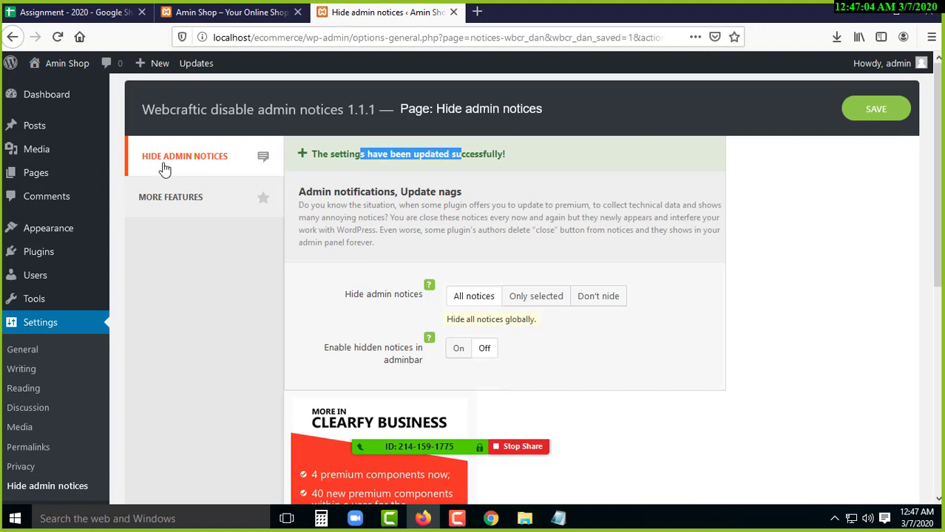
left_click(43, 102)
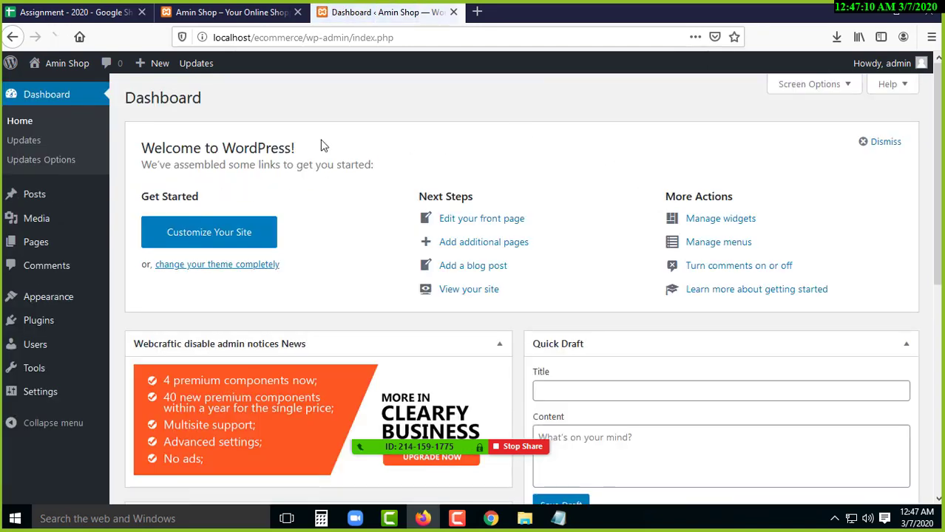
- Repeatedly highlight and deselect the Welcome to WordPress! heading on the Dashboard
left_click_drag(247, 147, 169, 148)
left_click(320, 157)
left_click_drag(272, 146, 160, 147)
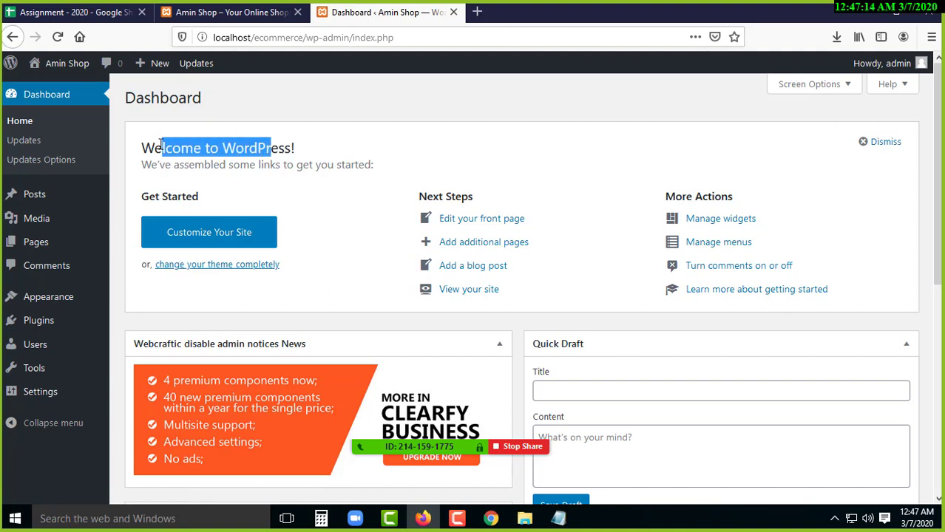
left_click(312, 158)
left_click_drag(312, 157, 124, 157)
left_click(361, 162)
left_click_drag(295, 148, 146, 148)
left_click(292, 164)
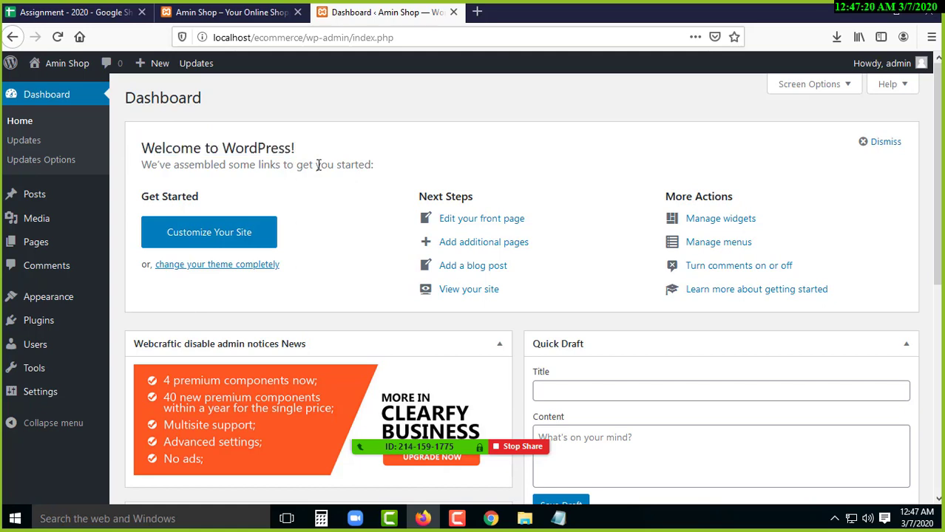
- Toggle the Webcraftic disable admin notices News box several times, leaving it collapsed
scroll(474, 289, "down", 2)
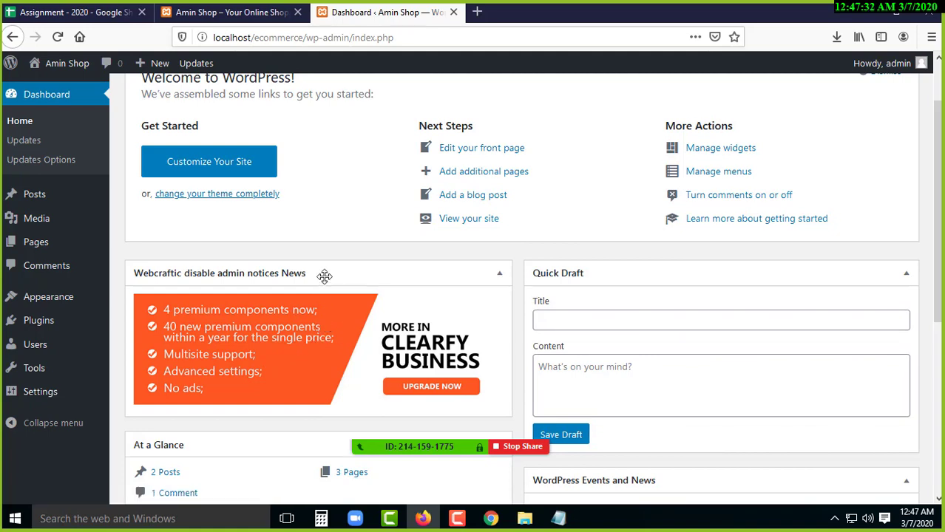
left_click(324, 276)
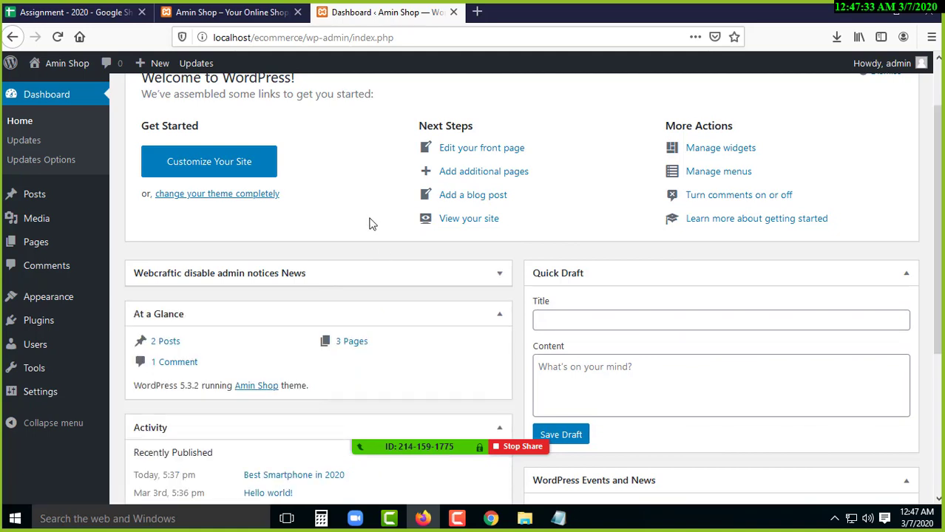
left_click(289, 271)
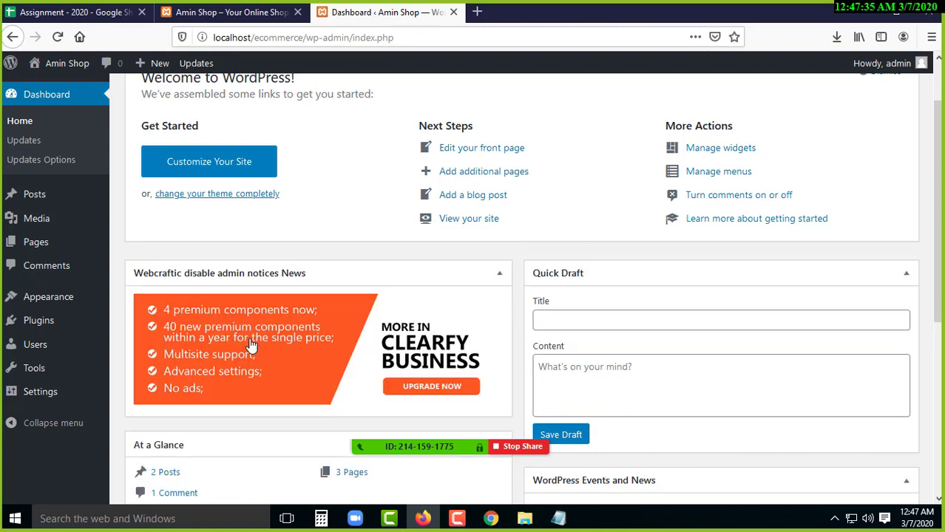
left_click(289, 268)
left_click(285, 283)
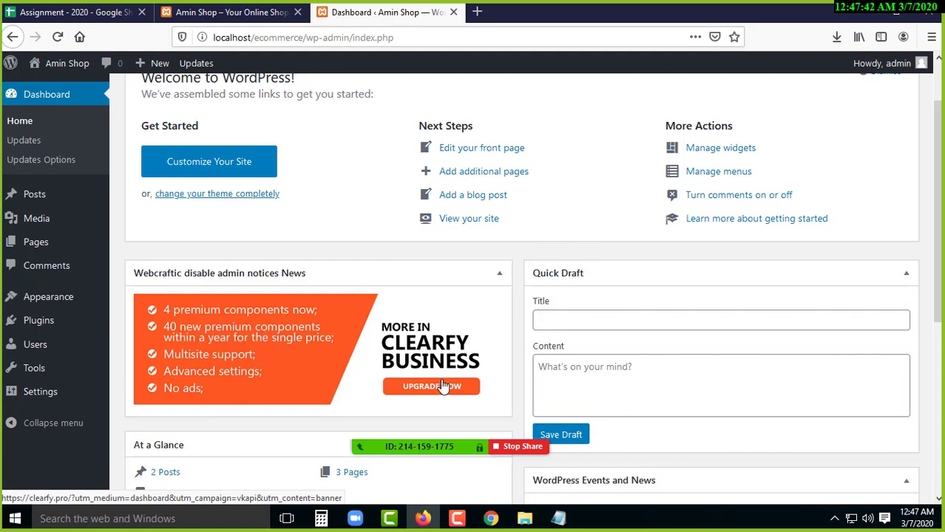
left_click(330, 274)
left_click(344, 279)
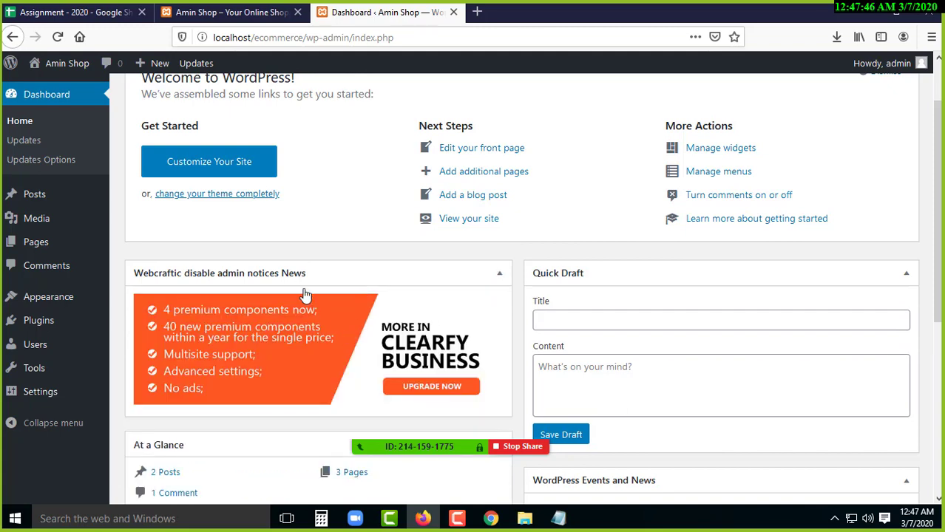
left_click(297, 274)
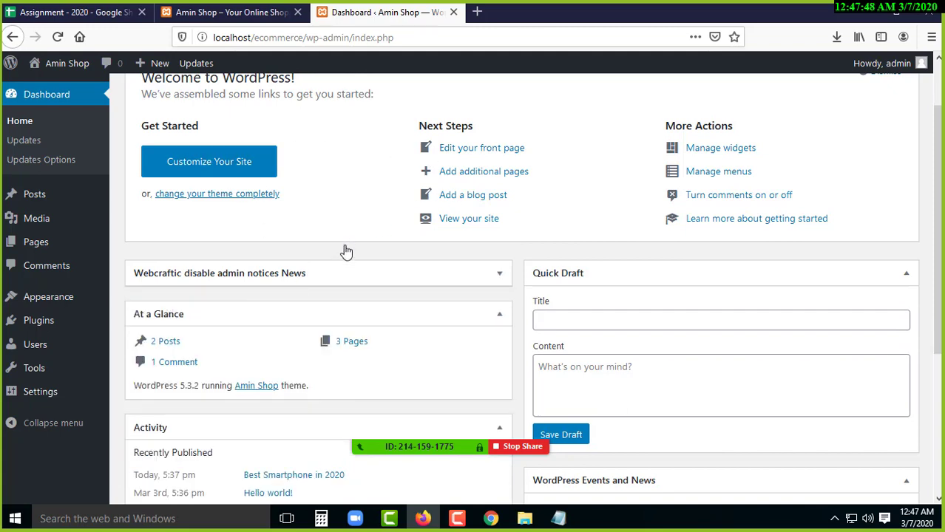
left_click(309, 271)
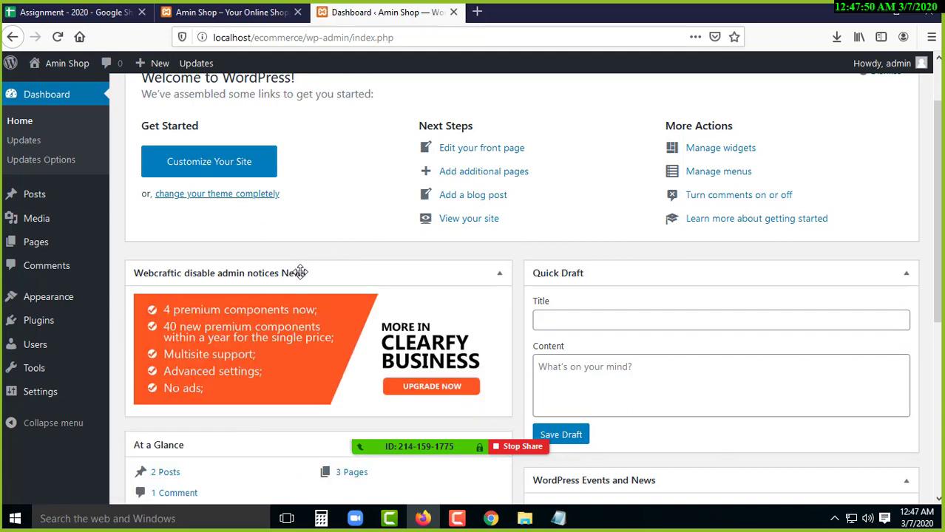
left_click(301, 271)
scroll(294, 279, "up", 2)
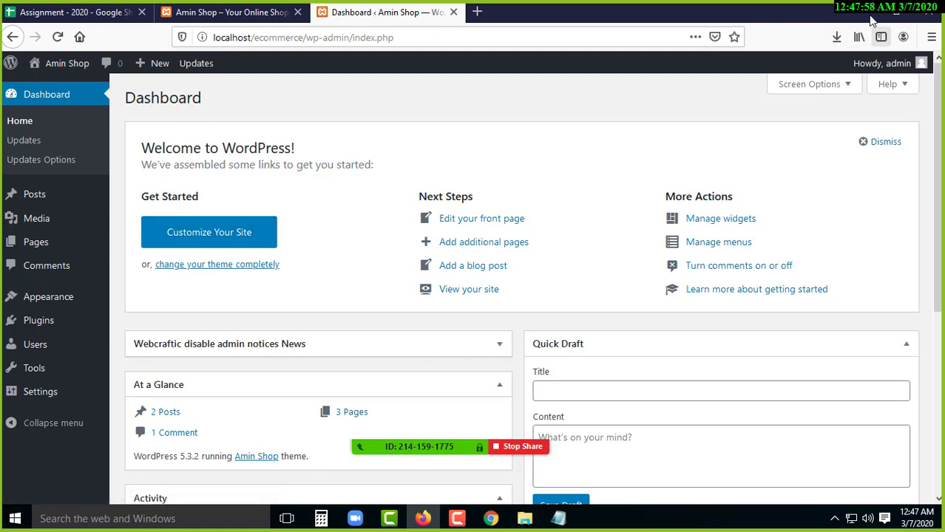
left_click(837, 37)
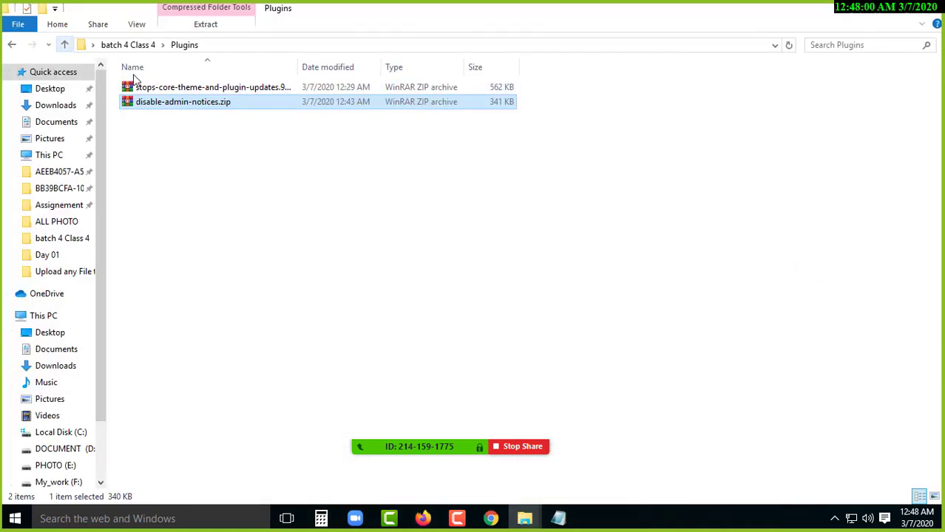
- Go up to the Desktop, abandon renaming batch 4 Class 4, and minimise File Explorer
left_click(65, 45)
key("alt+Up")
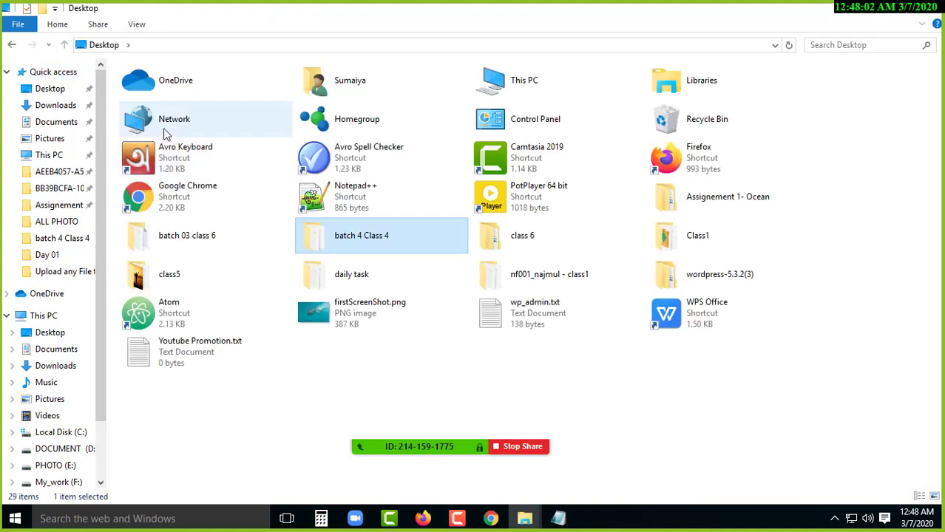
key("F2")
left_click(396, 238)
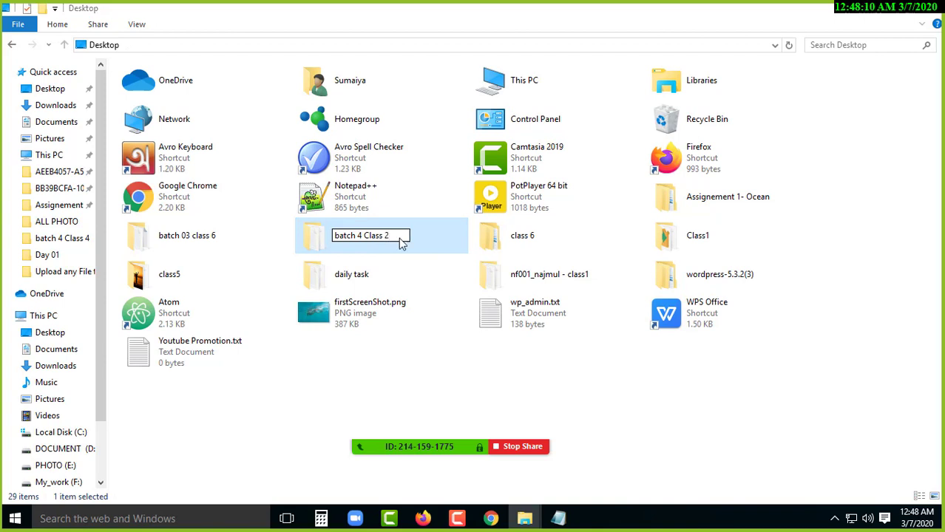
key("Return")
left_click(598, 330)
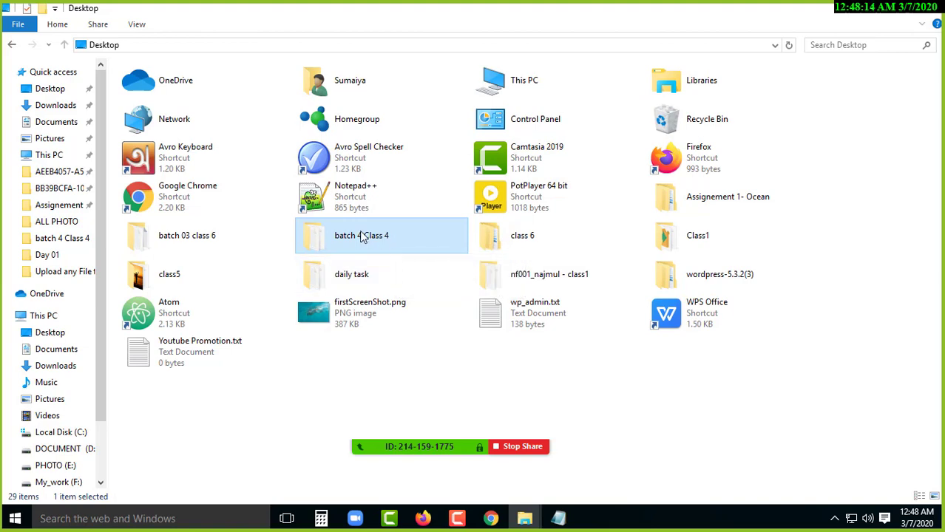
left_click(863, 14)
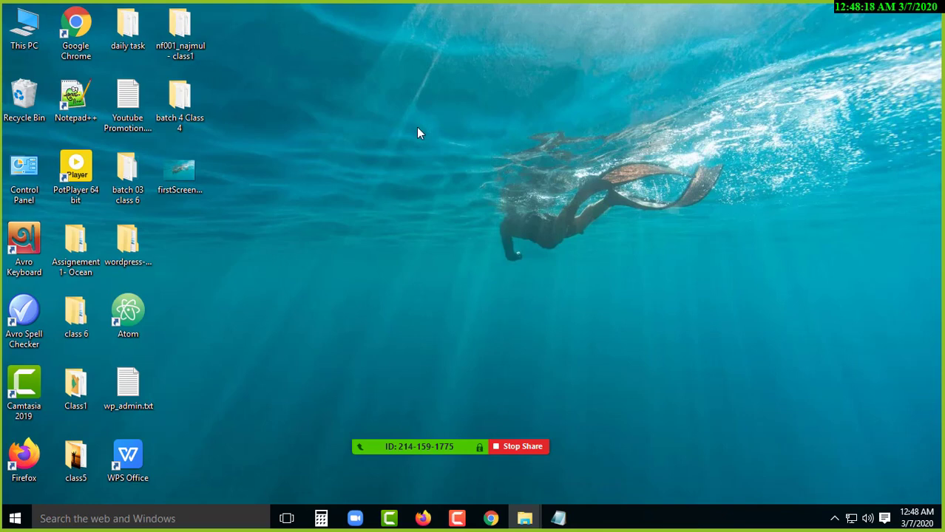